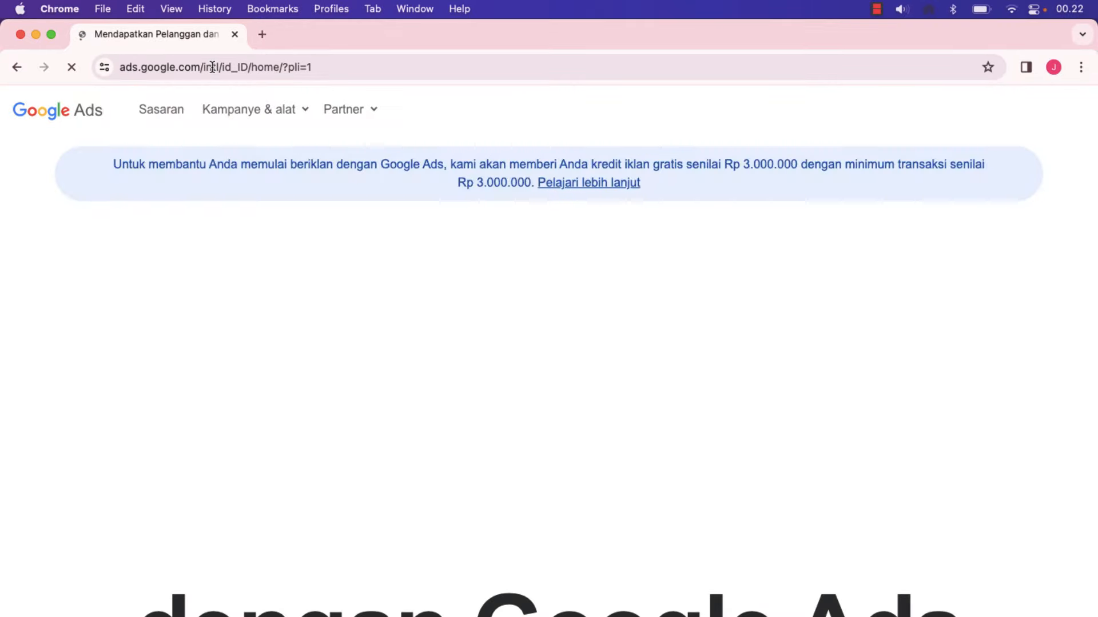
- Dismiss the translation prompt, start signing up for Google Ads, and skip the initial campaign creation
scroll(383, 377, "down", 10)
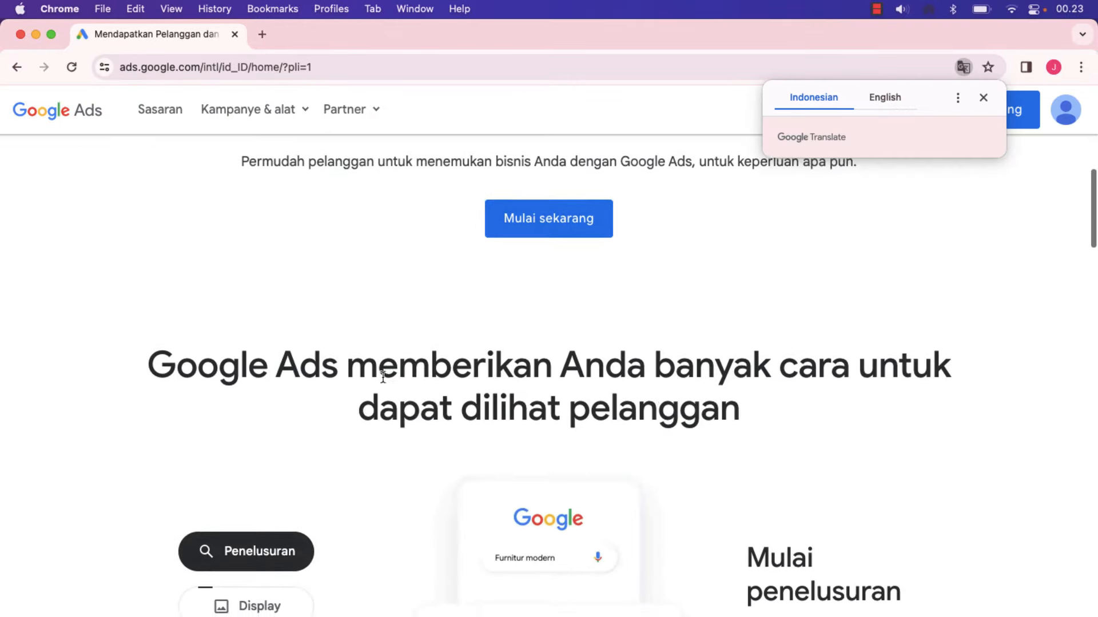
scroll(384, 378, "up", 10)
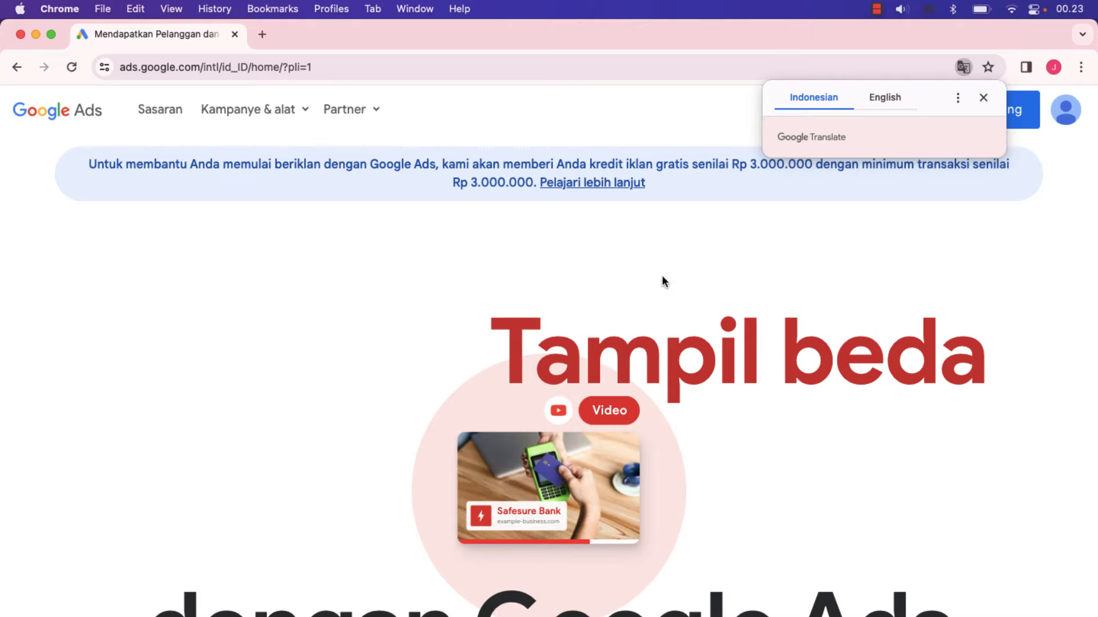
left_click(661, 276)
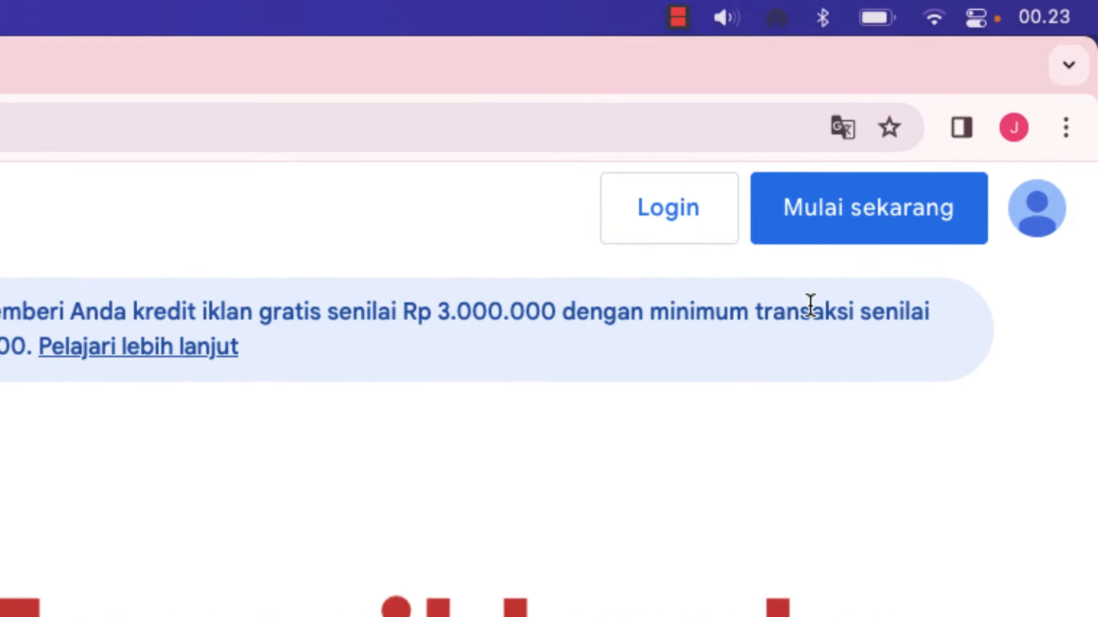
left_click(858, 237)
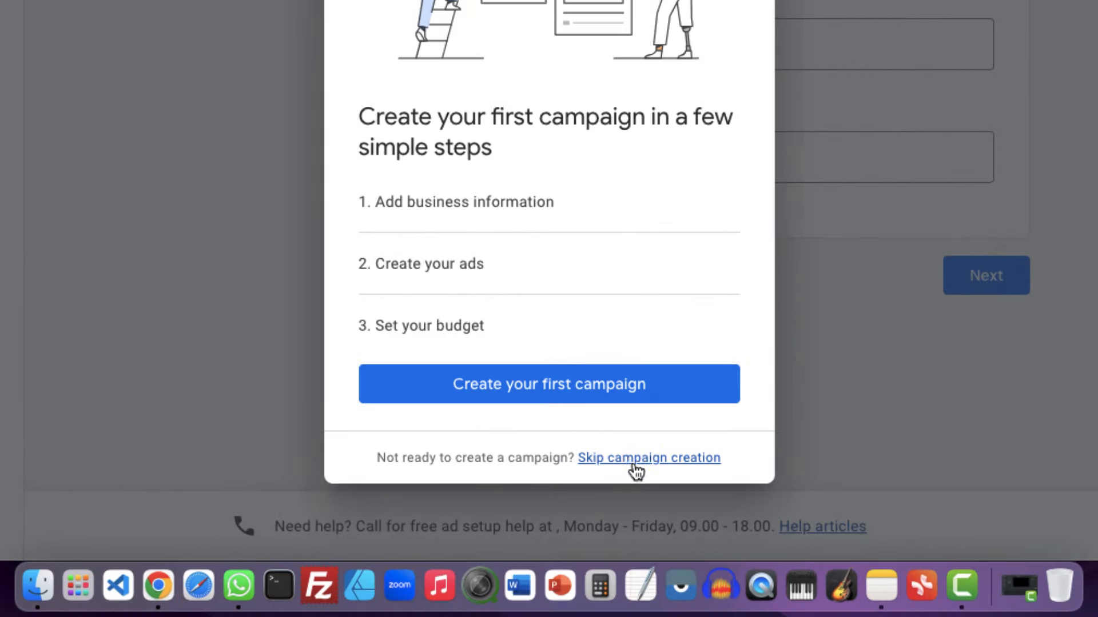
left_click(666, 461)
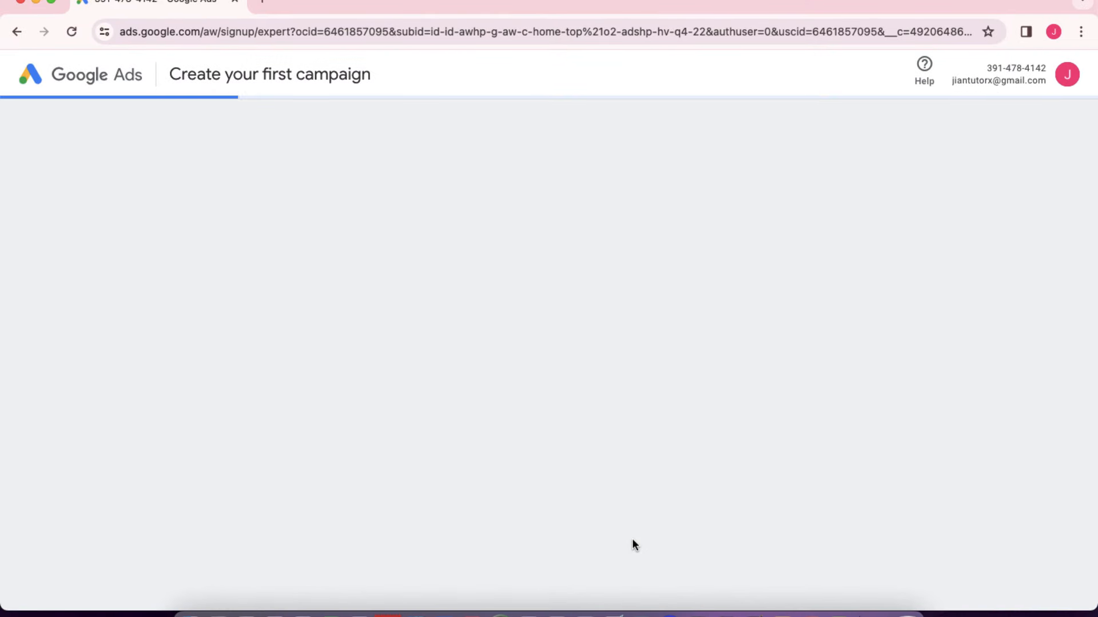
- Choose Indonesia as the billing country for the new account
scroll(412, 308, "down", 2)
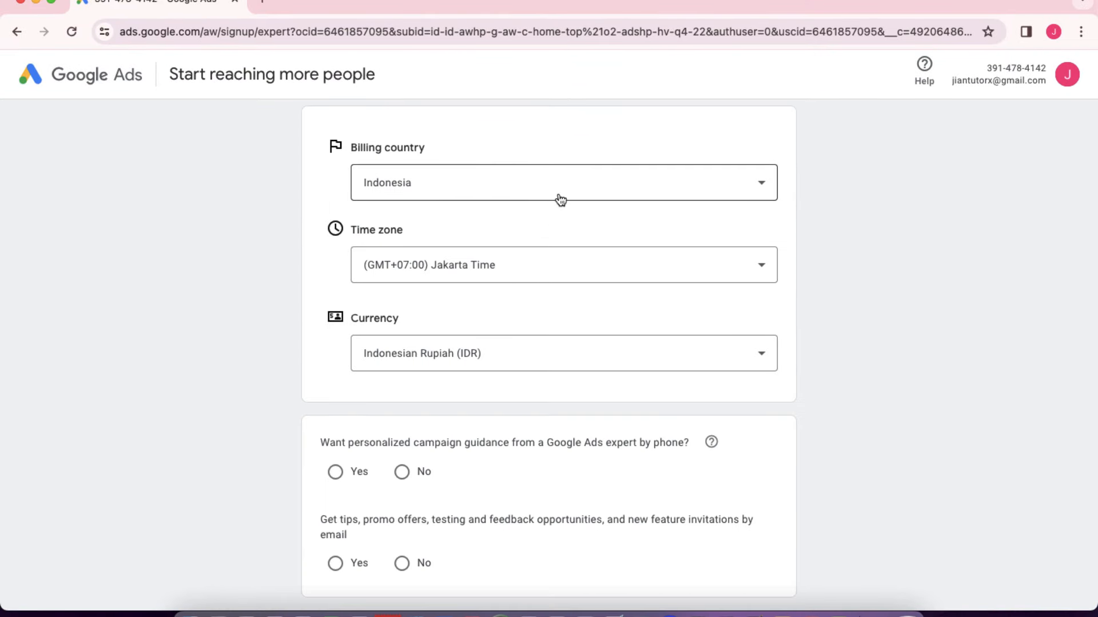
left_click(484, 196)
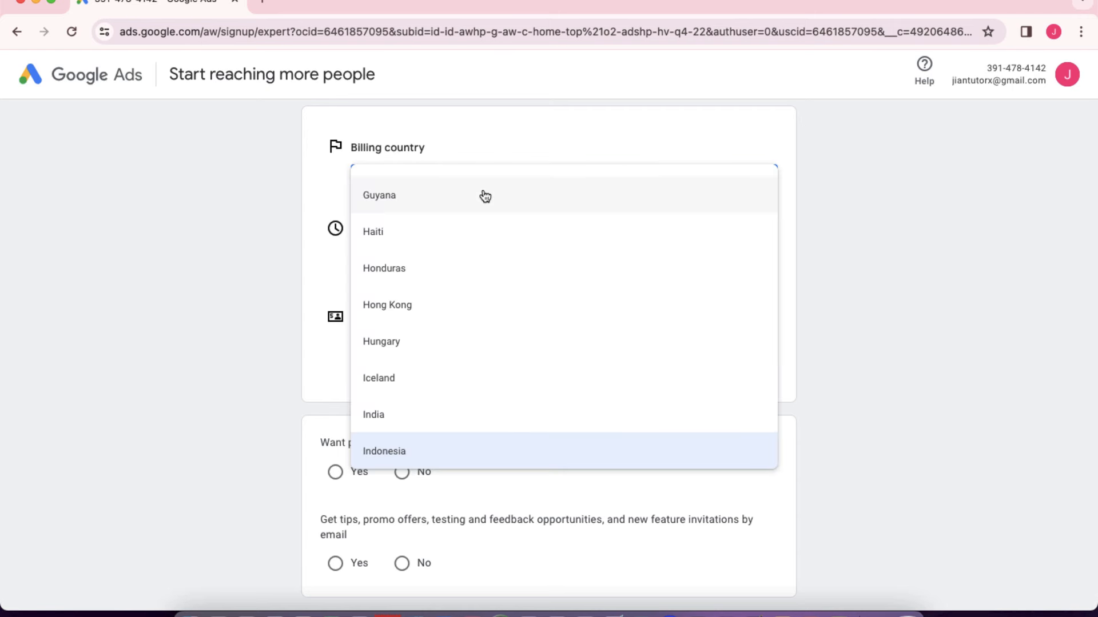
left_click(383, 454)
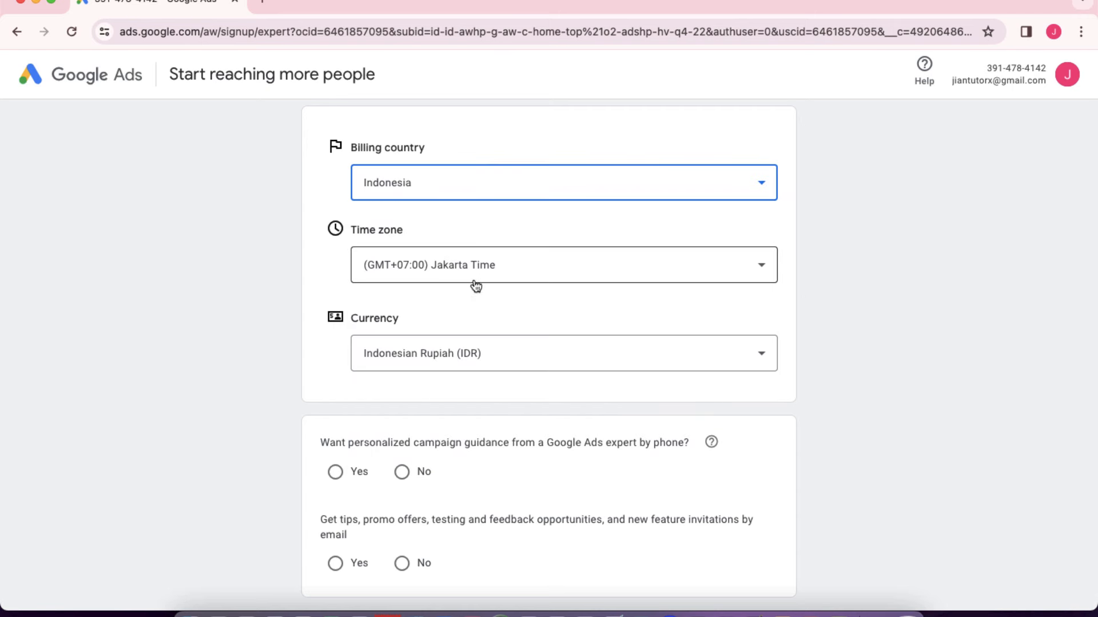
- Decline personalized guidance by phone, accept tips and offers by email, and submit the account details
scroll(458, 309, "down", 2)
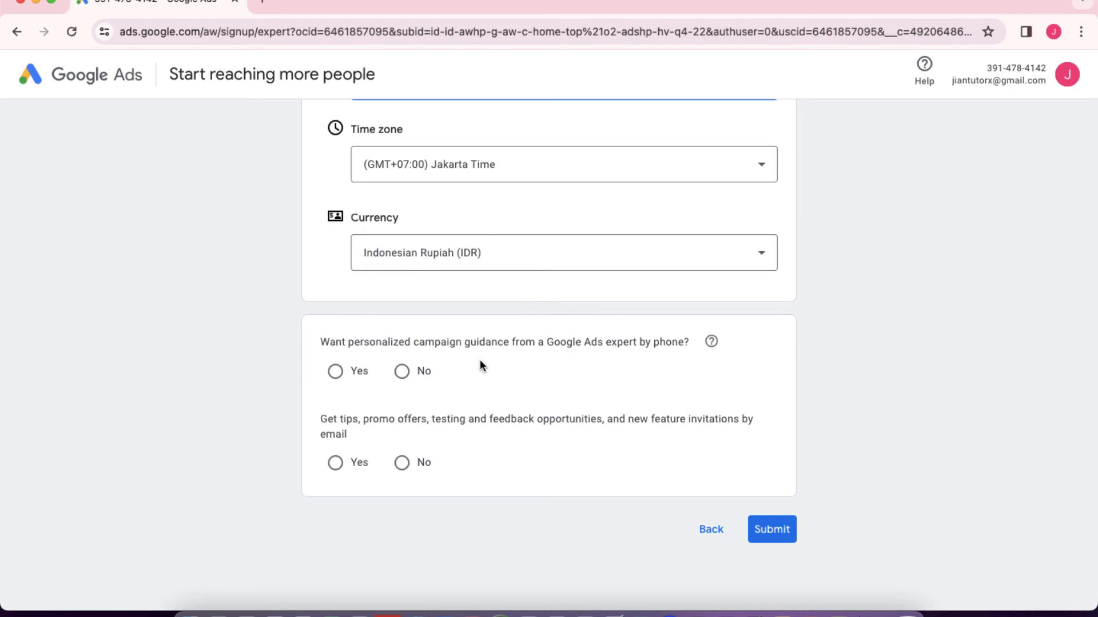
left_click(402, 371)
scroll(401, 343, "down", 2)
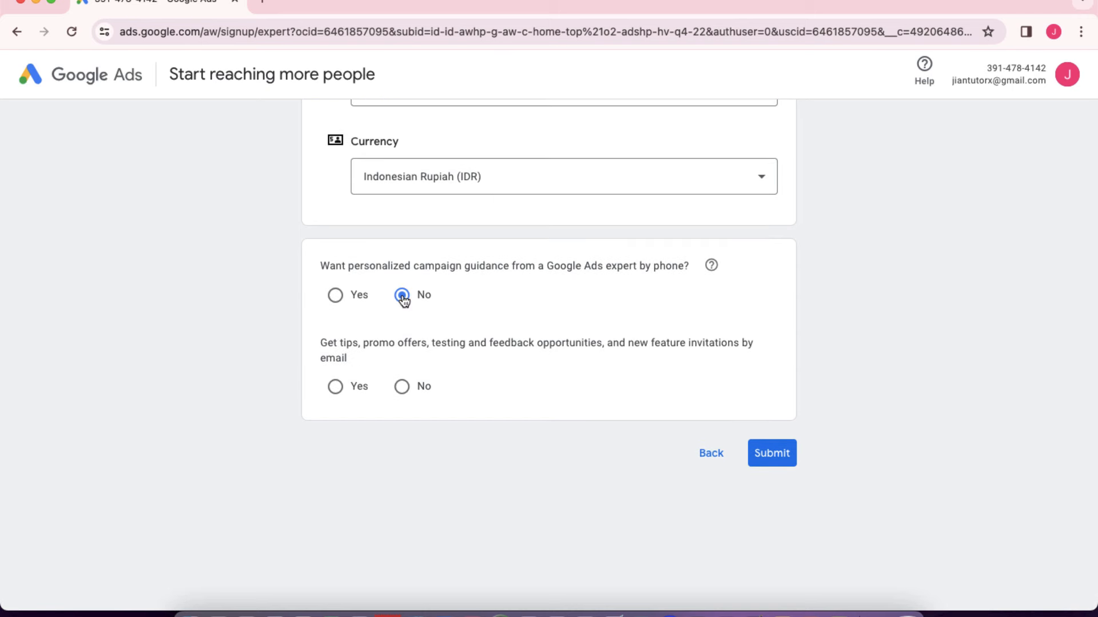
left_click(335, 386)
left_click(773, 455)
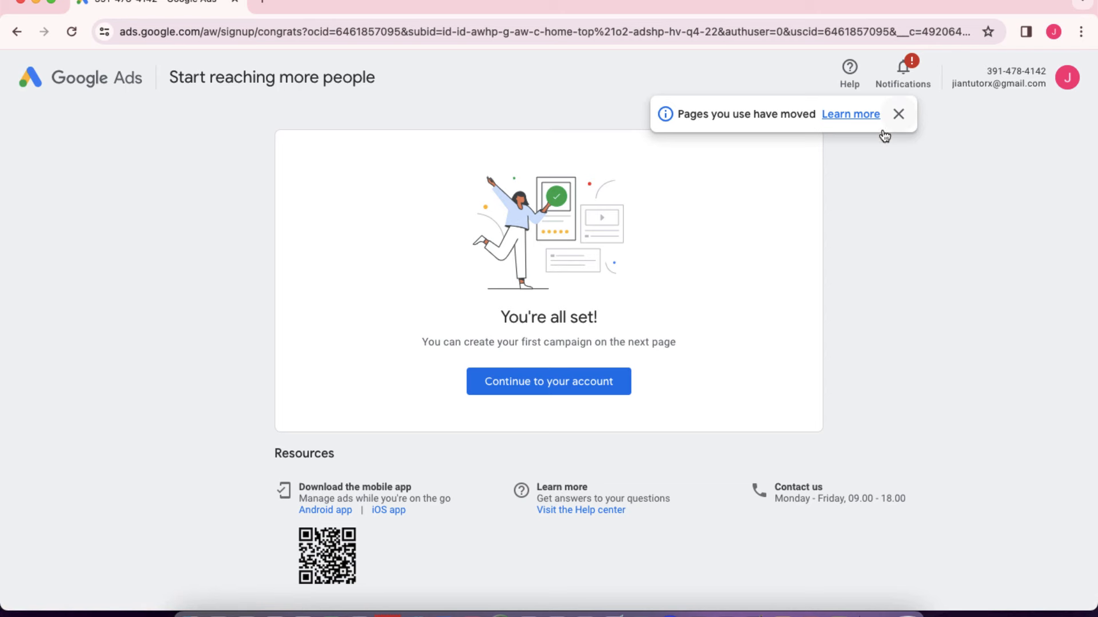
- Dismiss the notice about moved pages, then continue to the new account and open its billing setup
left_click(898, 113)
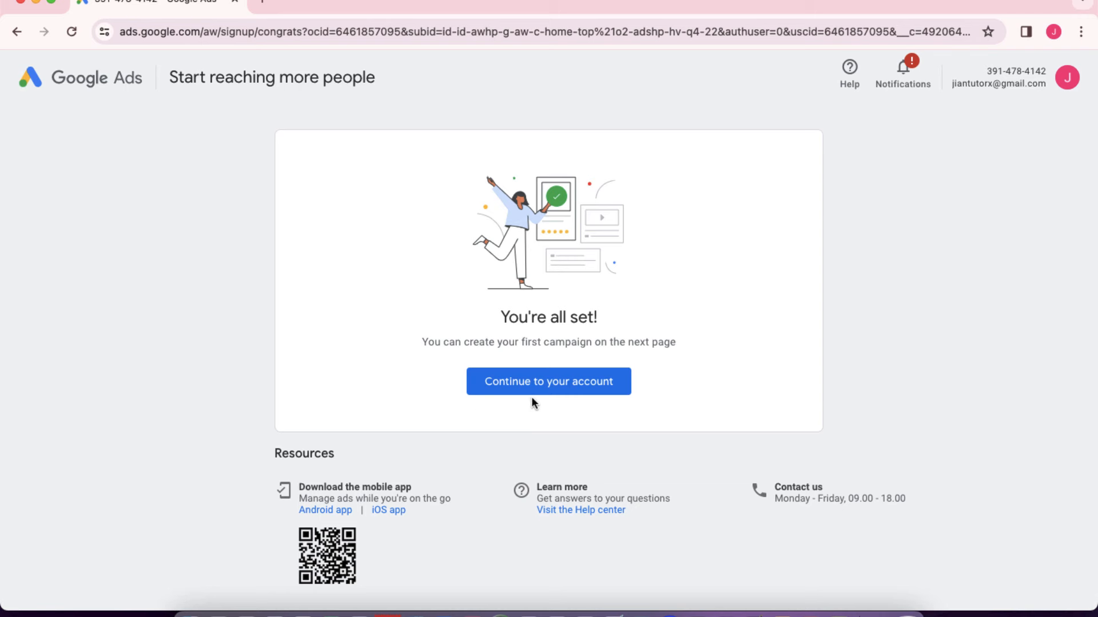
left_click(558, 390)
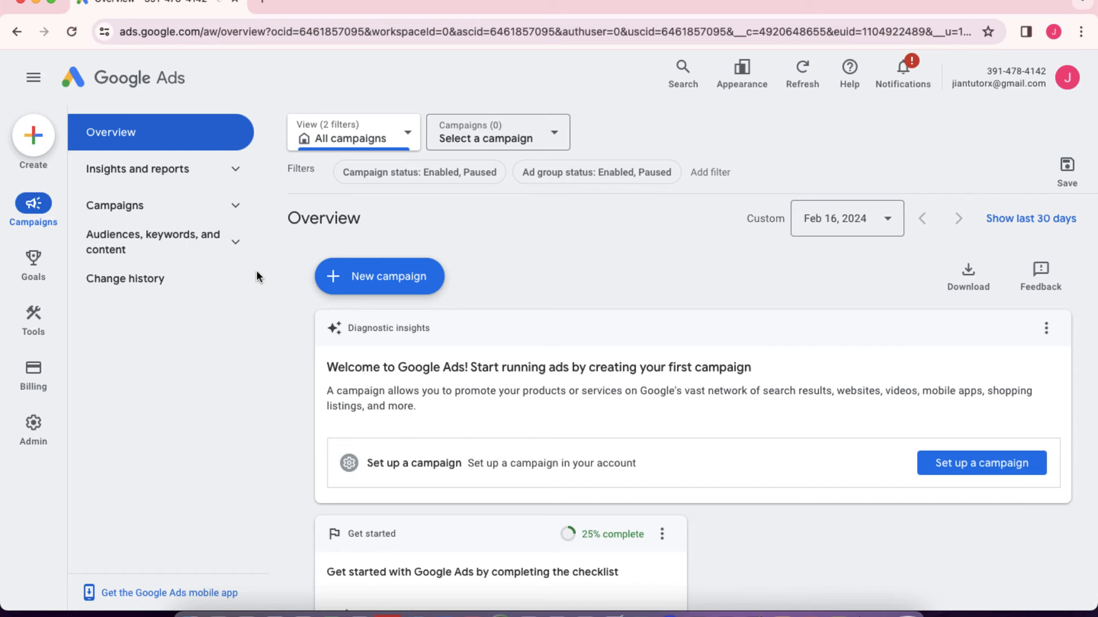
mouse_move(37, 369)
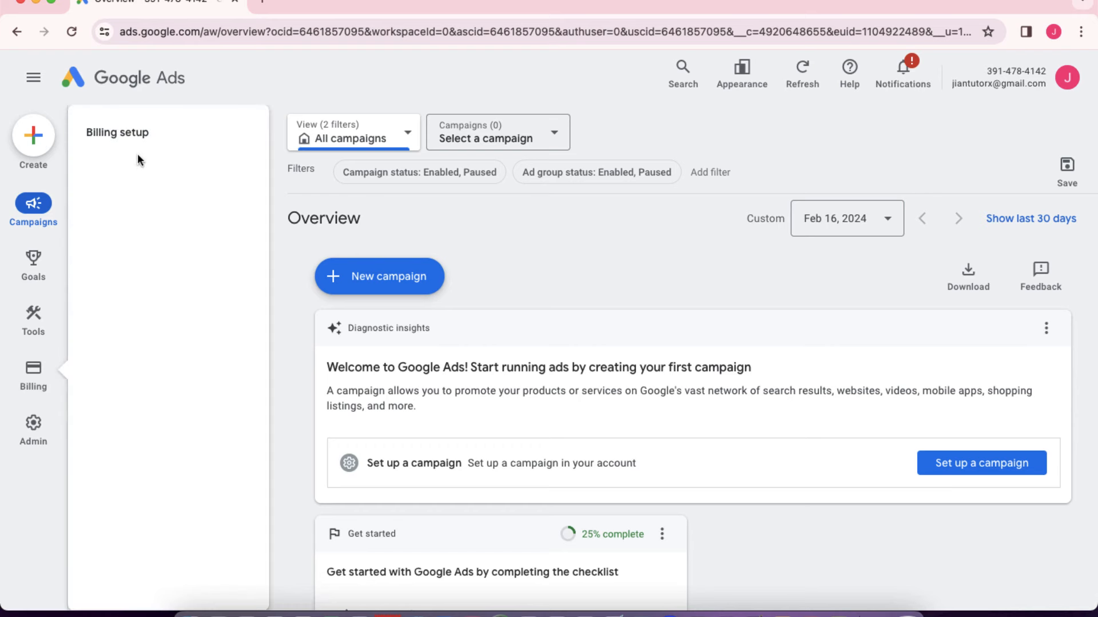
left_click(135, 134)
- Set the account type in the customer info of the payments setup to Individual
scroll(235, 274, "down", 1)
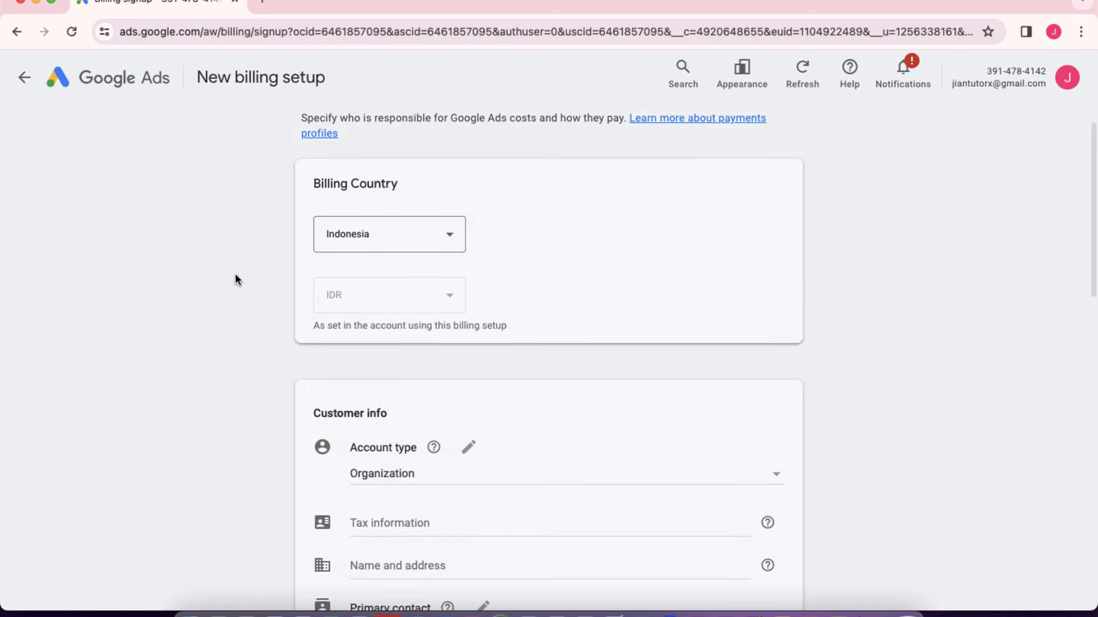
scroll(235, 275, "up", 2)
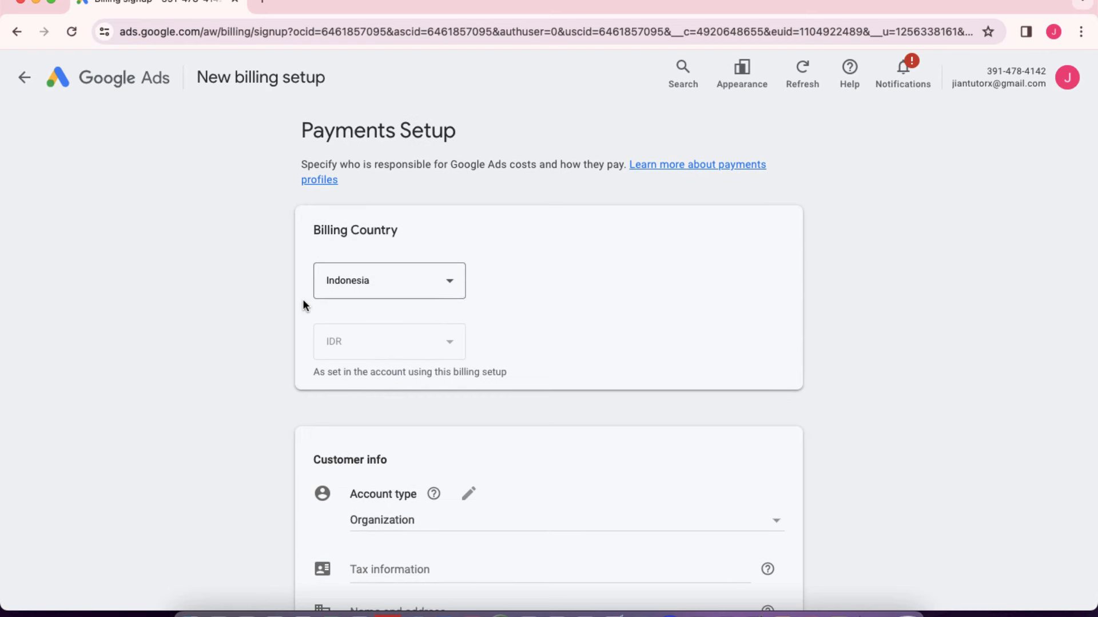
scroll(267, 322, "down", 2)
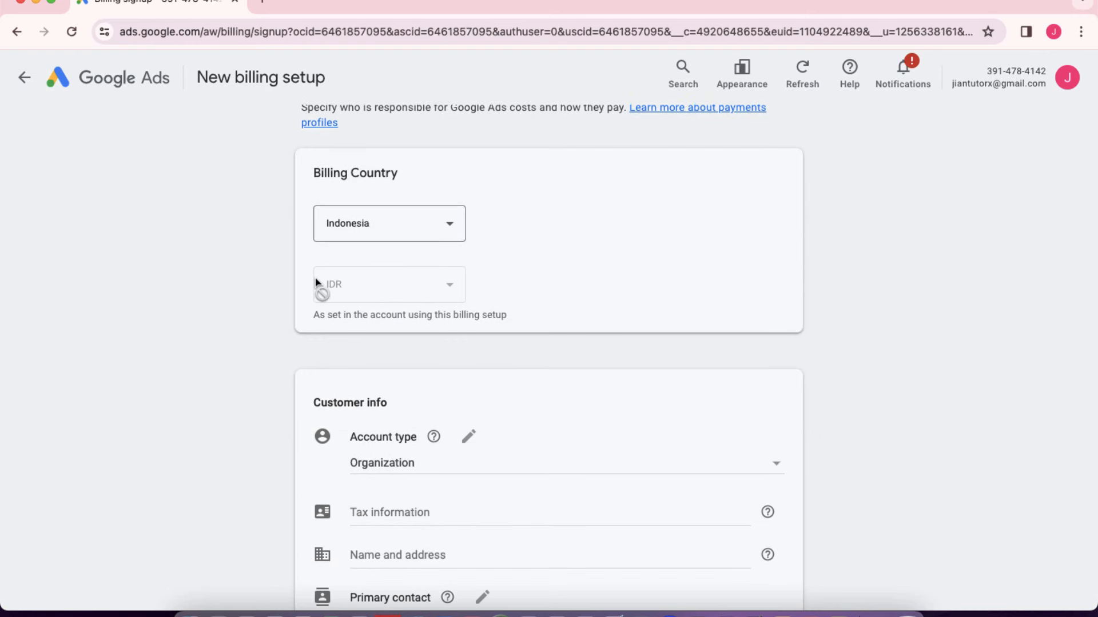
scroll(320, 286, "down", 1)
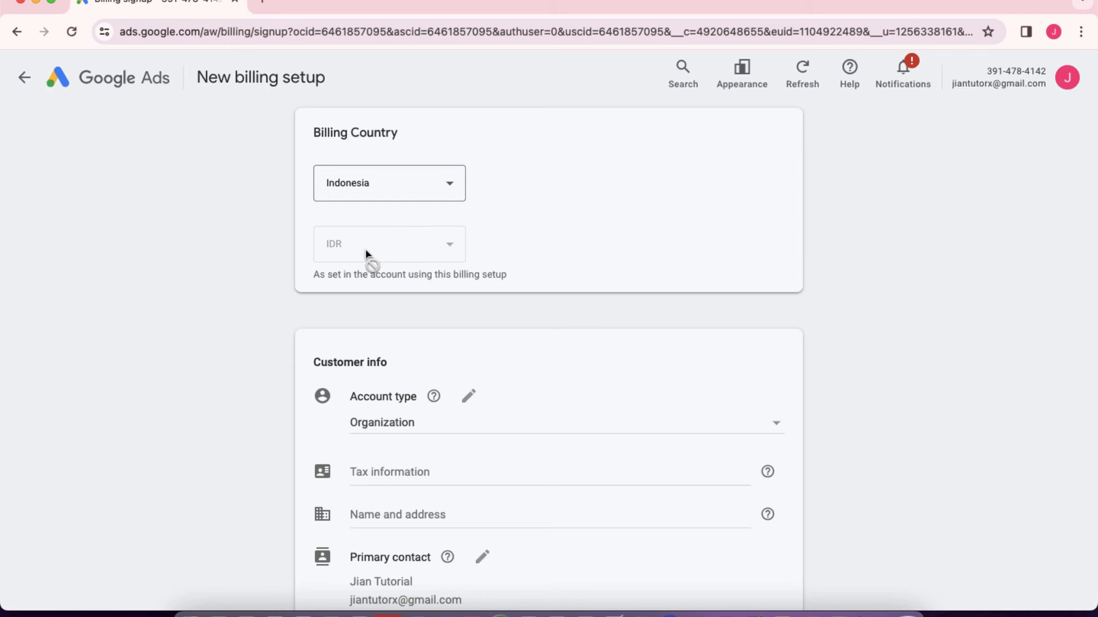
scroll(297, 273, "down", 4)
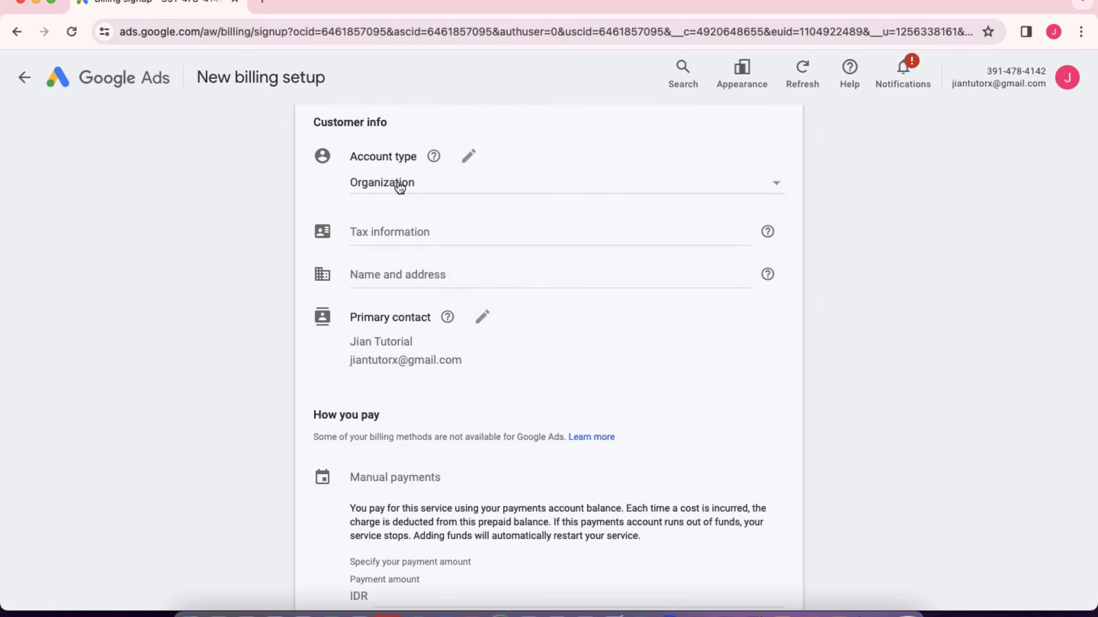
left_click(399, 187)
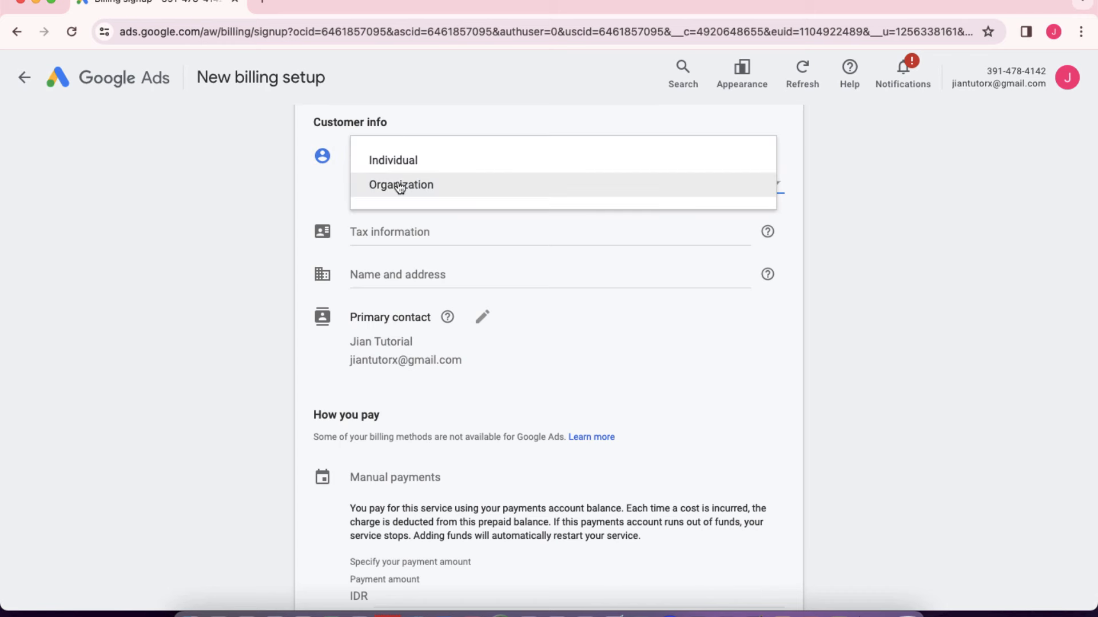
left_click(421, 161)
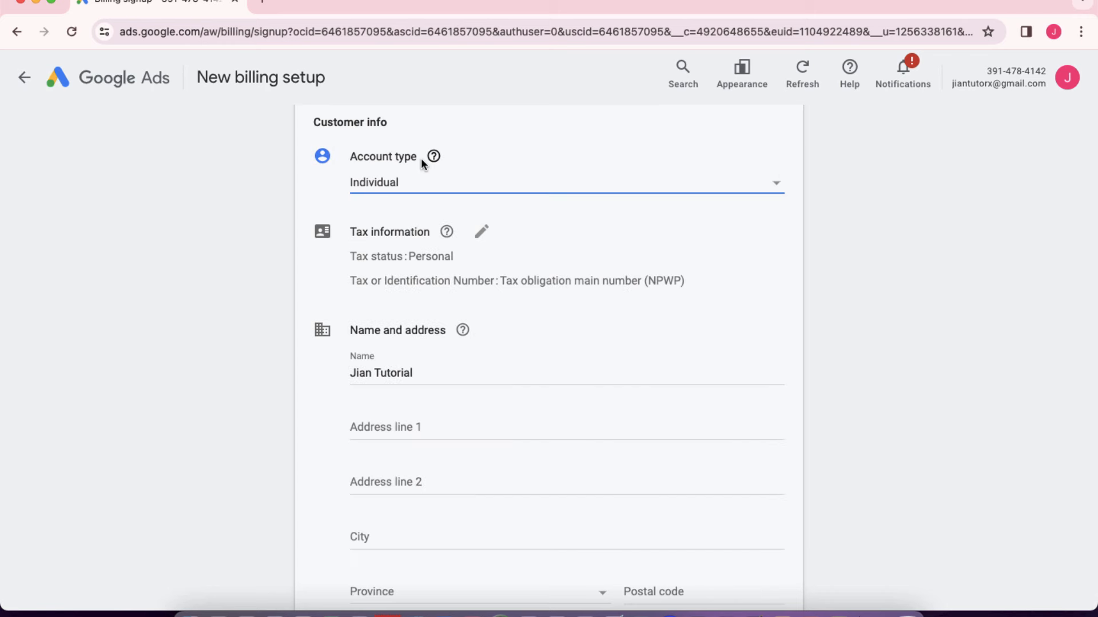
left_click(256, 223)
- Set the tax identification type in the tax information to Personal Identification Card number (NIK)
scroll(255, 223, "down", 1)
scroll(350, 190, "up", 1)
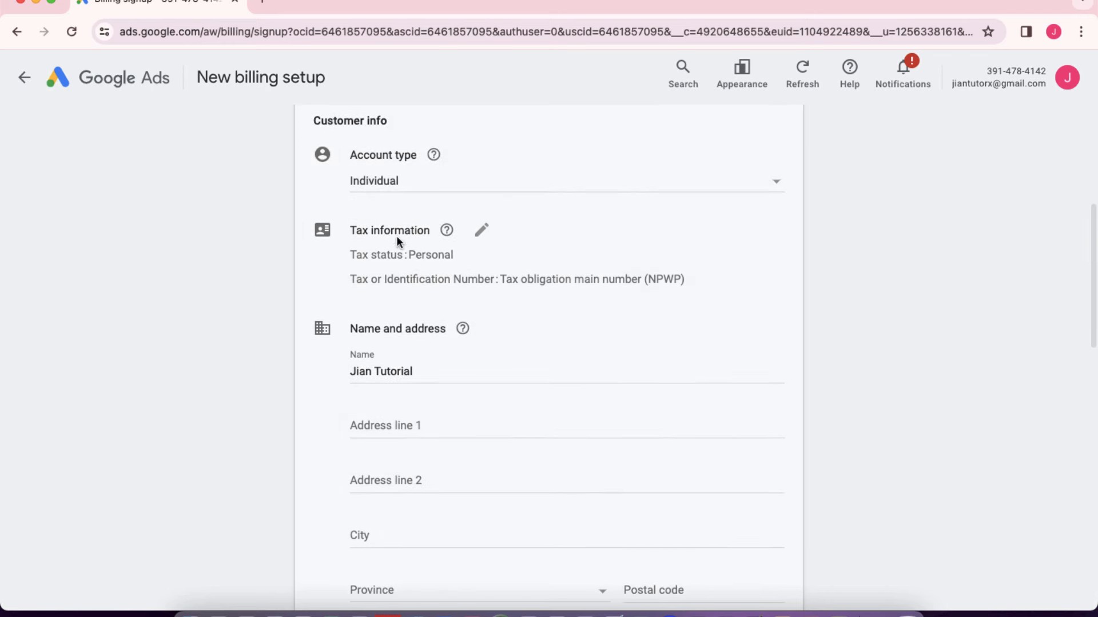
left_click(405, 255)
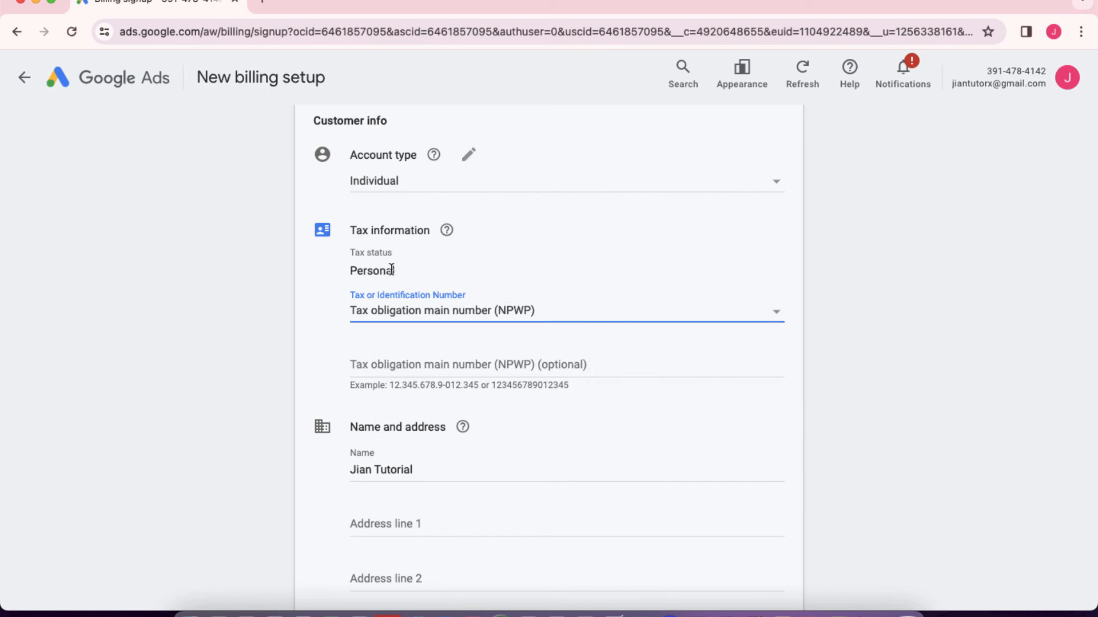
left_click(385, 313)
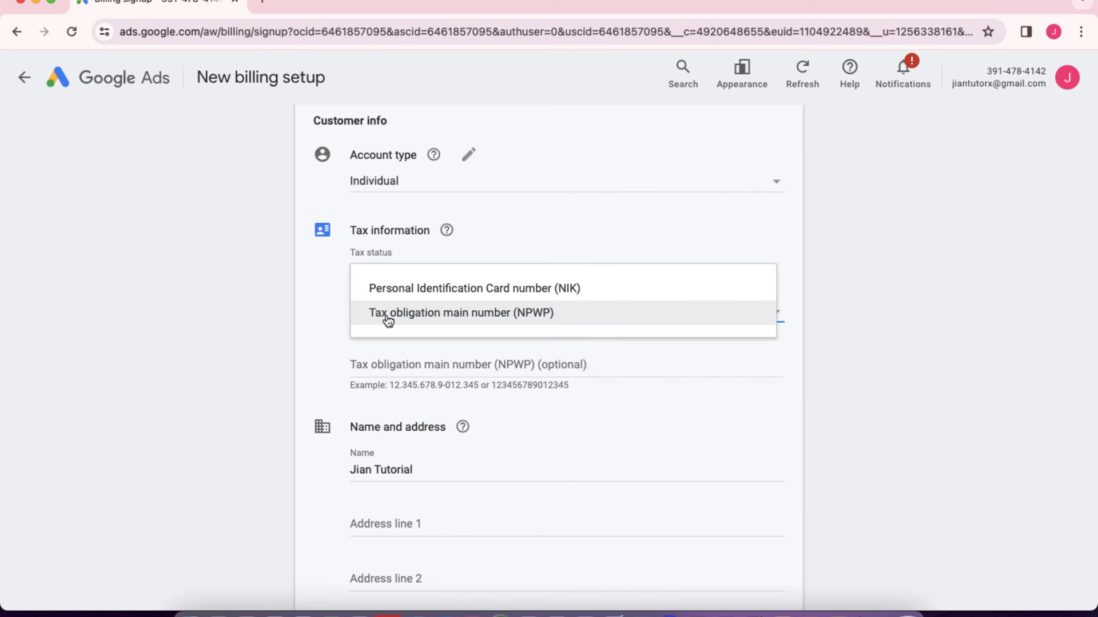
left_click(428, 290)
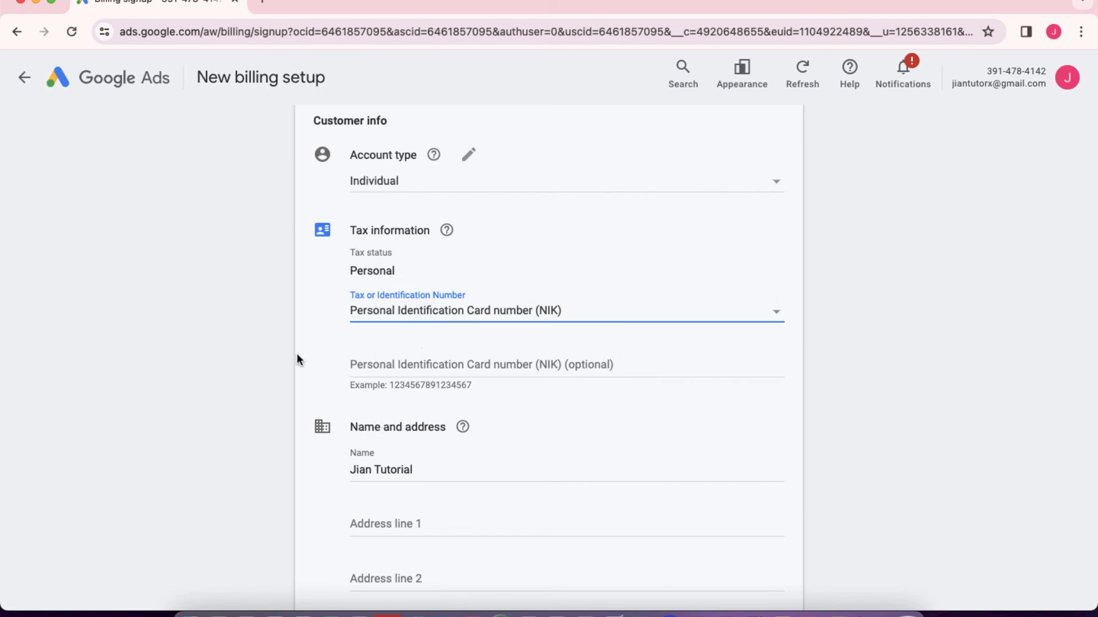
scroll(318, 360, "down", 2)
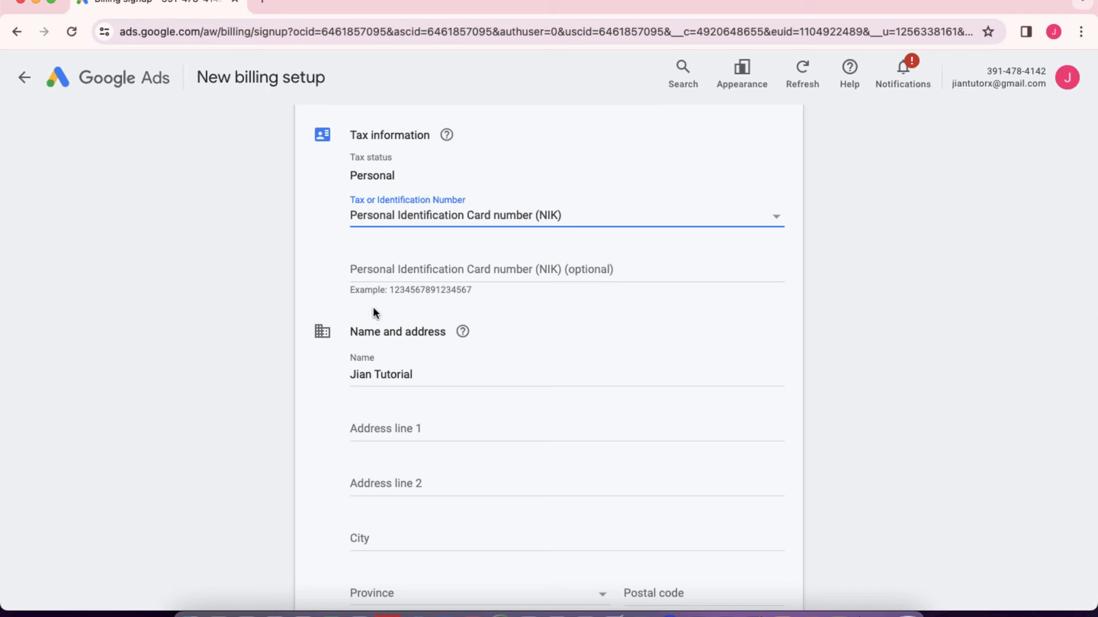
left_click(385, 266)
left_click(334, 285)
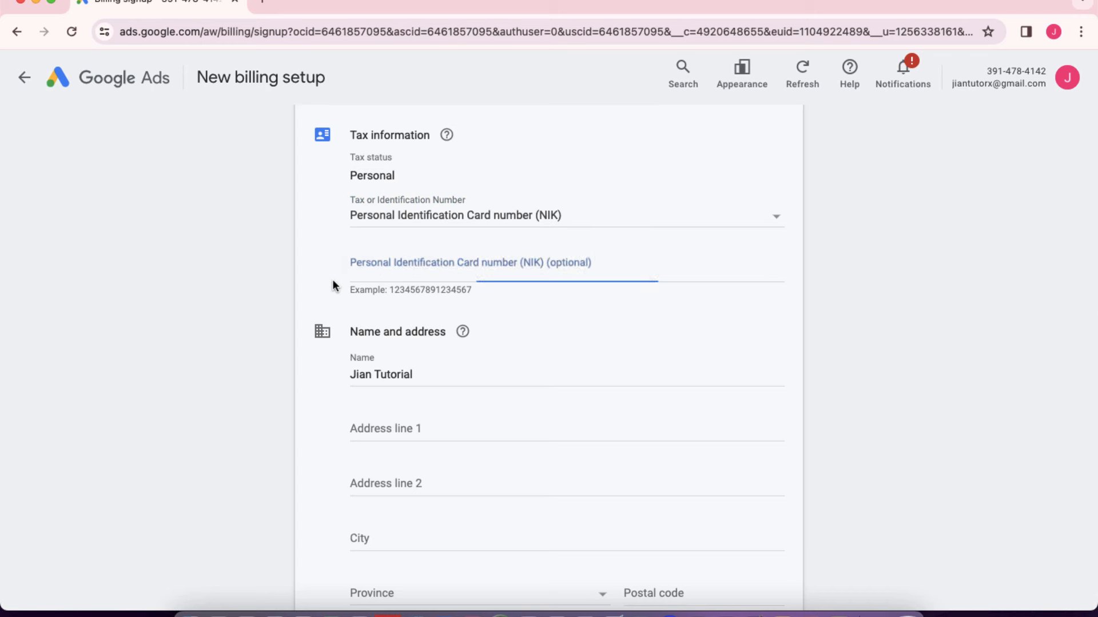
- Highlight the existing customer name in the name and address section
left_click(371, 376)
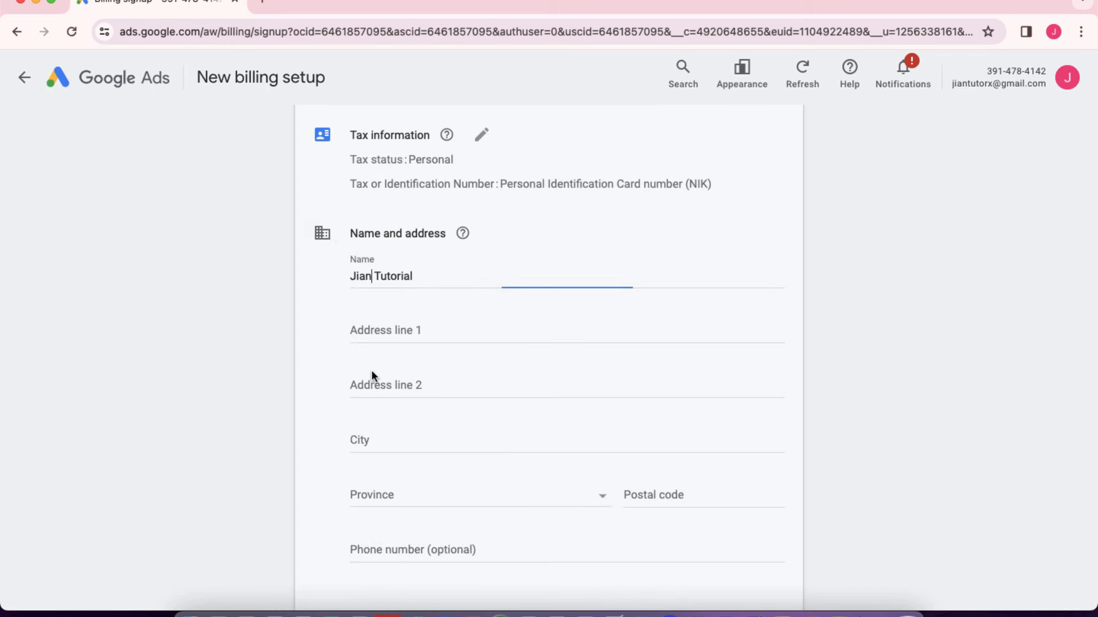
left_click(371, 375)
key("shift+Tab")
key("shift+Tab")
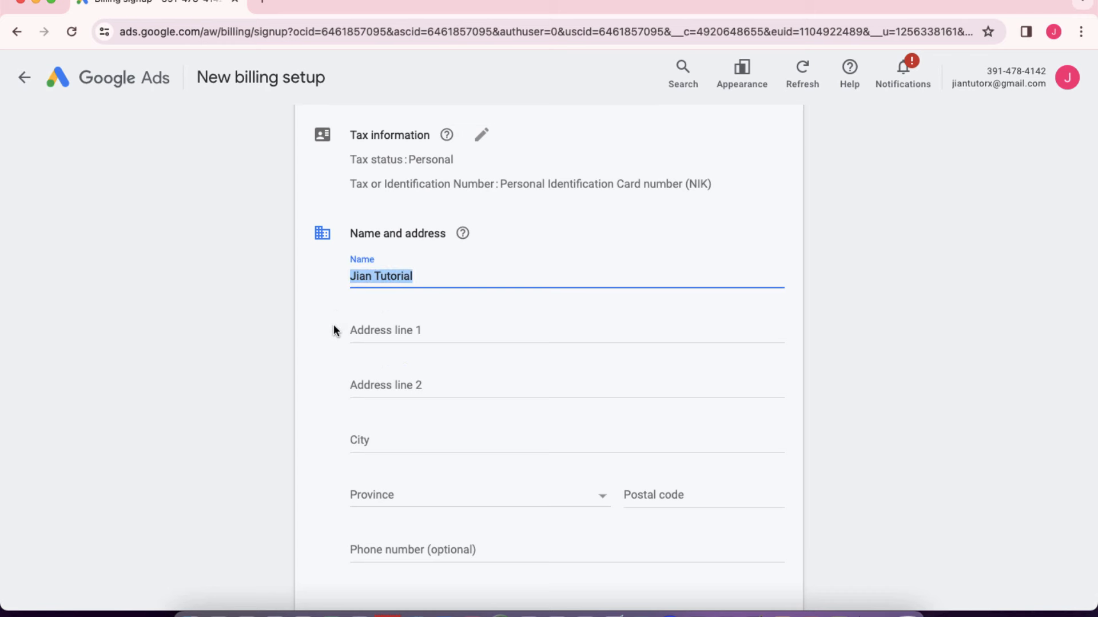
- Examine the manual payments section and its required payment amount field
scroll(333, 330, "down", 8)
left_click(399, 239)
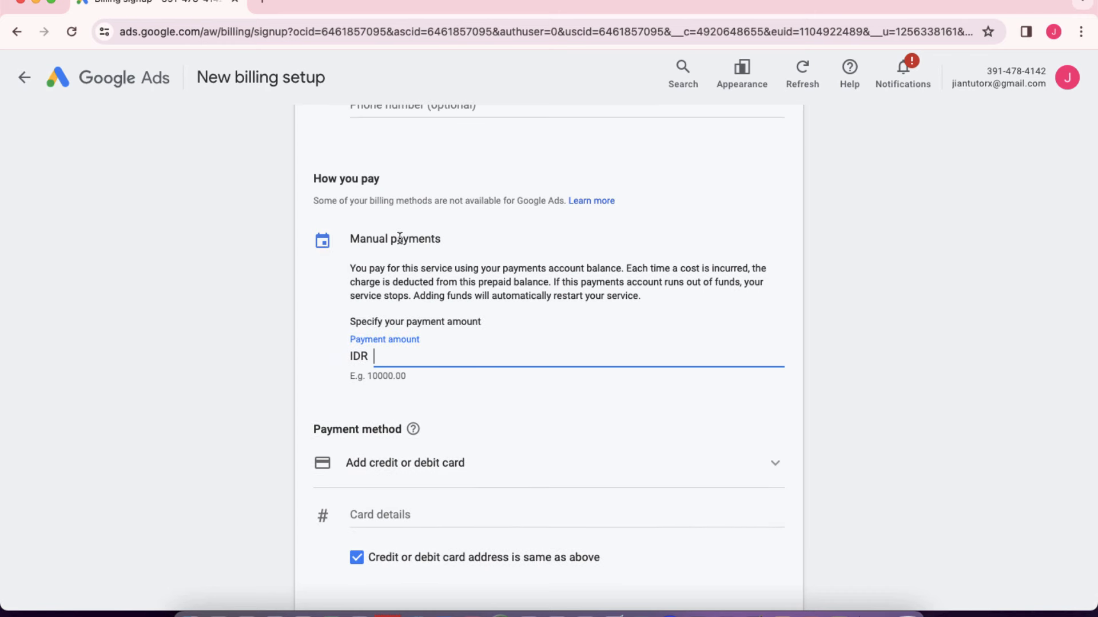
left_click(372, 323)
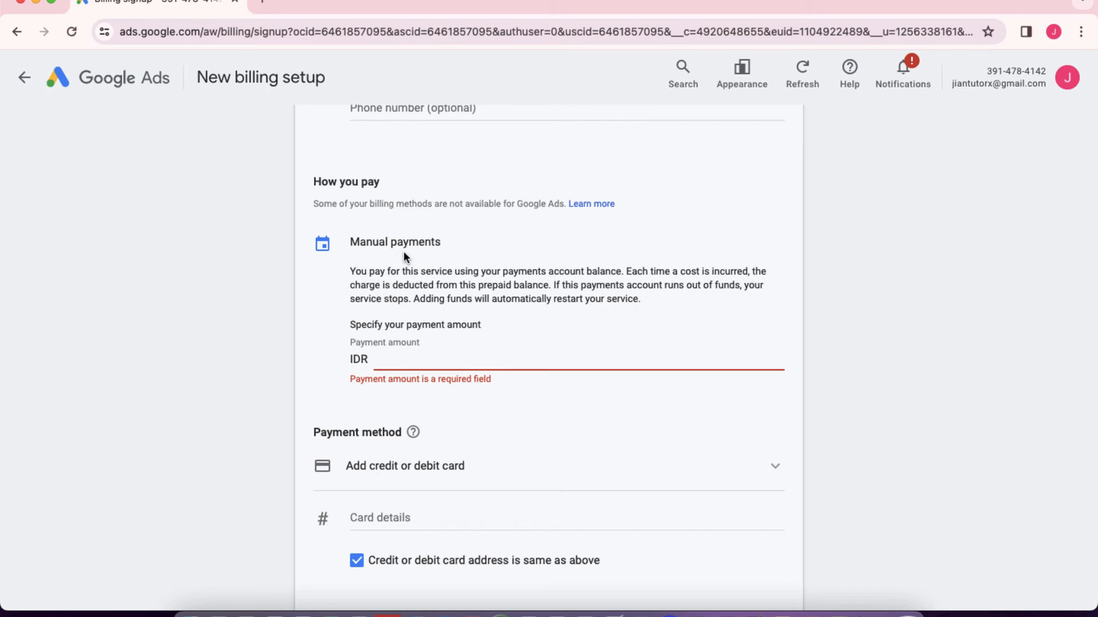
scroll(405, 251, "up", 2)
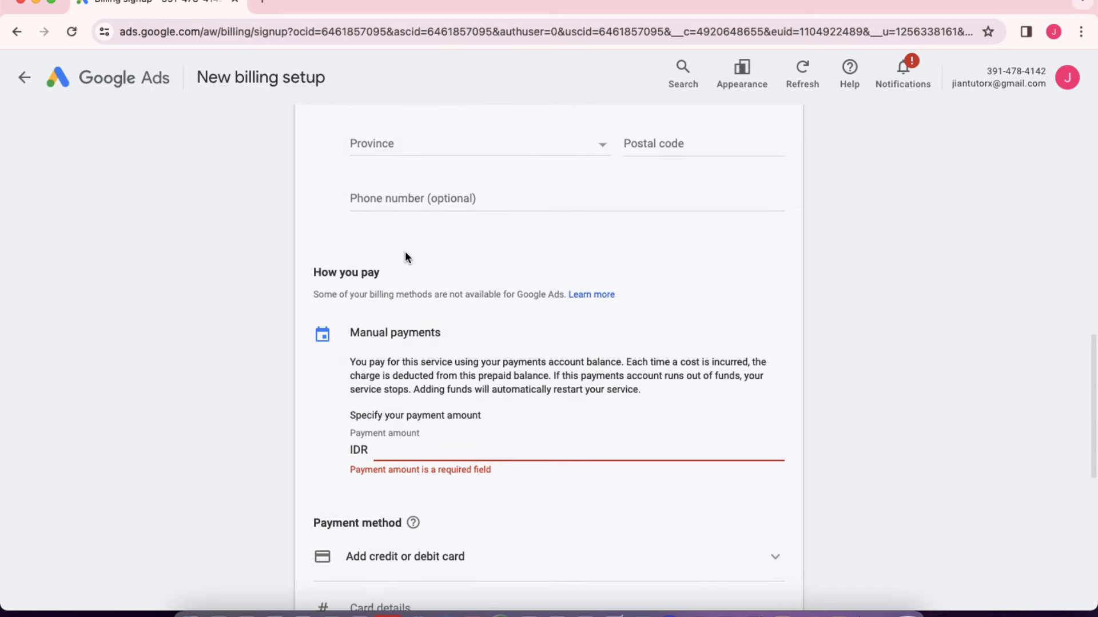
scroll(404, 252, "down", 3)
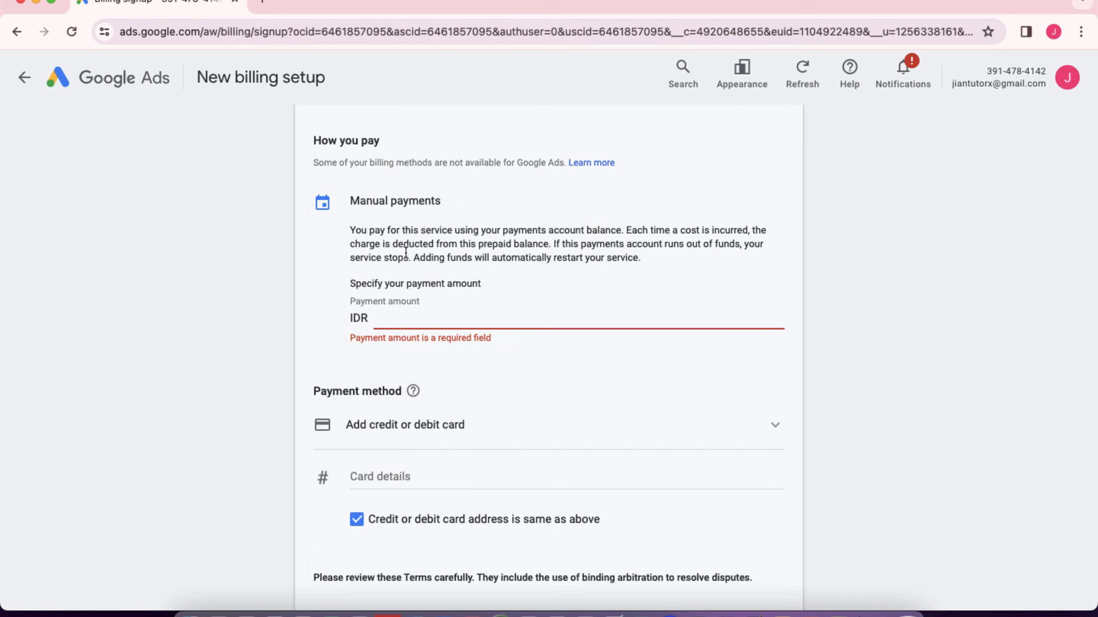
- Choose Add GoPay instead of credit or debit card as the payment method for the manual payments
left_click(385, 431)
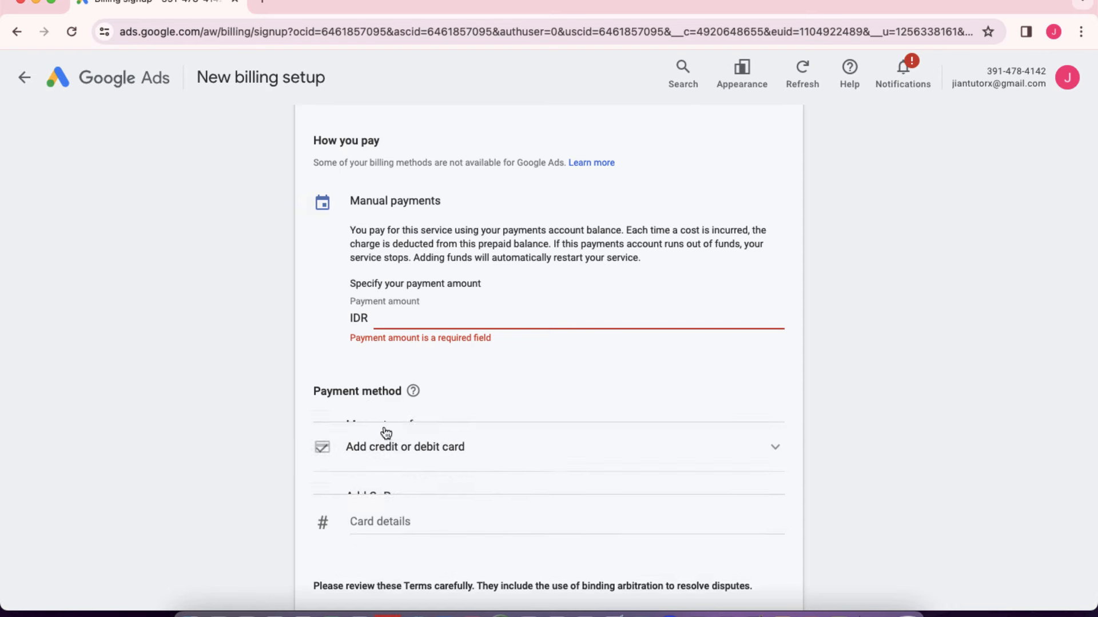
scroll(353, 436, "down", 3)
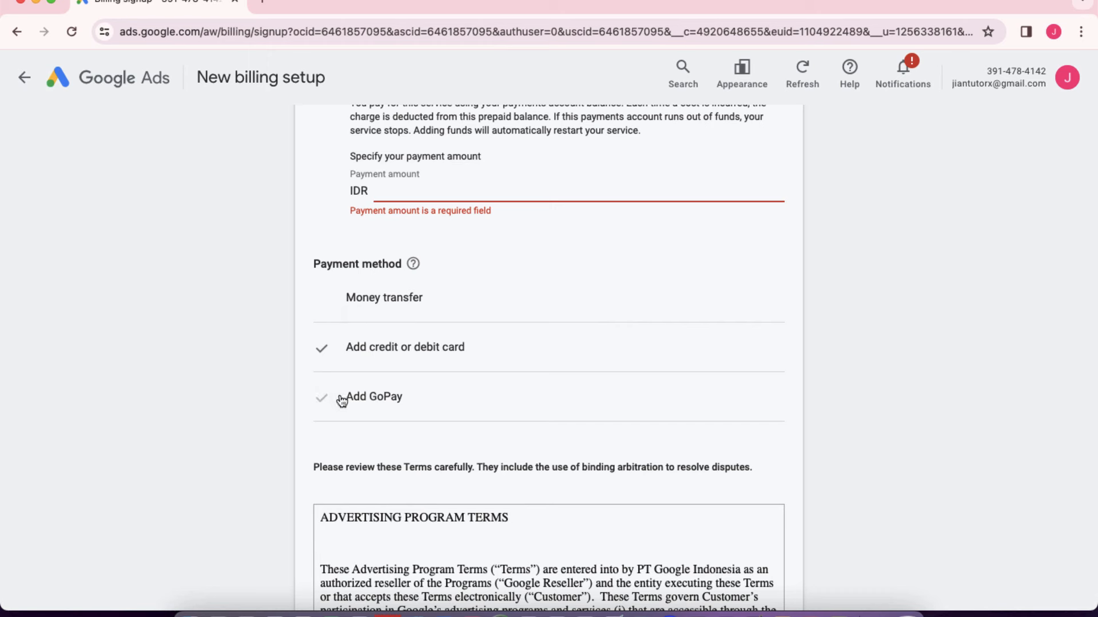
left_click(391, 398)
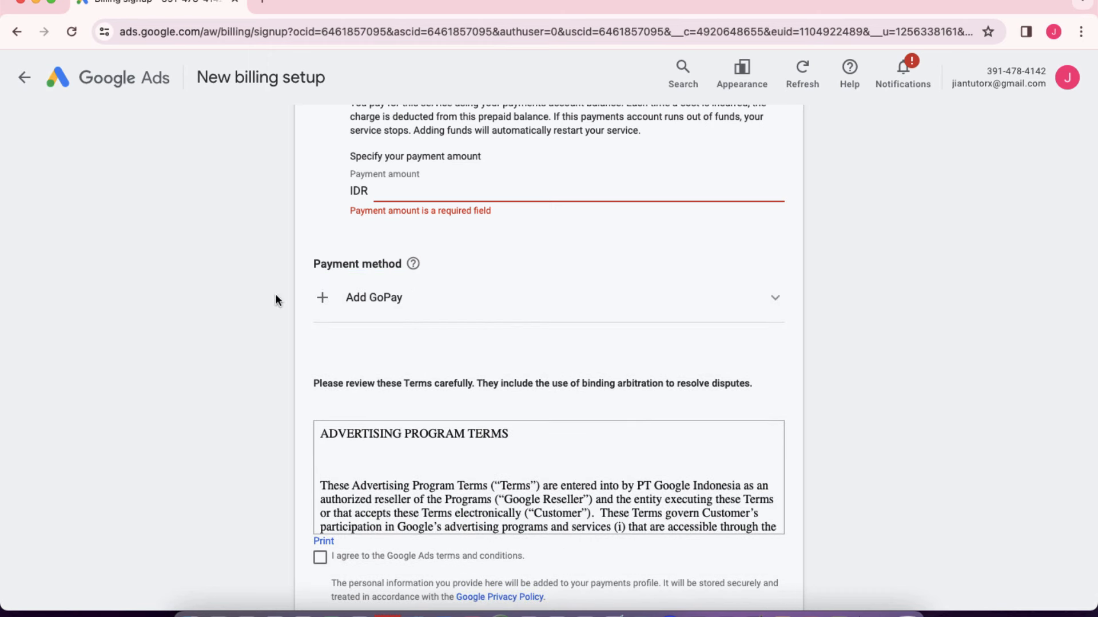
- Set the payment amount for manual payments to IDR 100,000
scroll(276, 298, "up", 5)
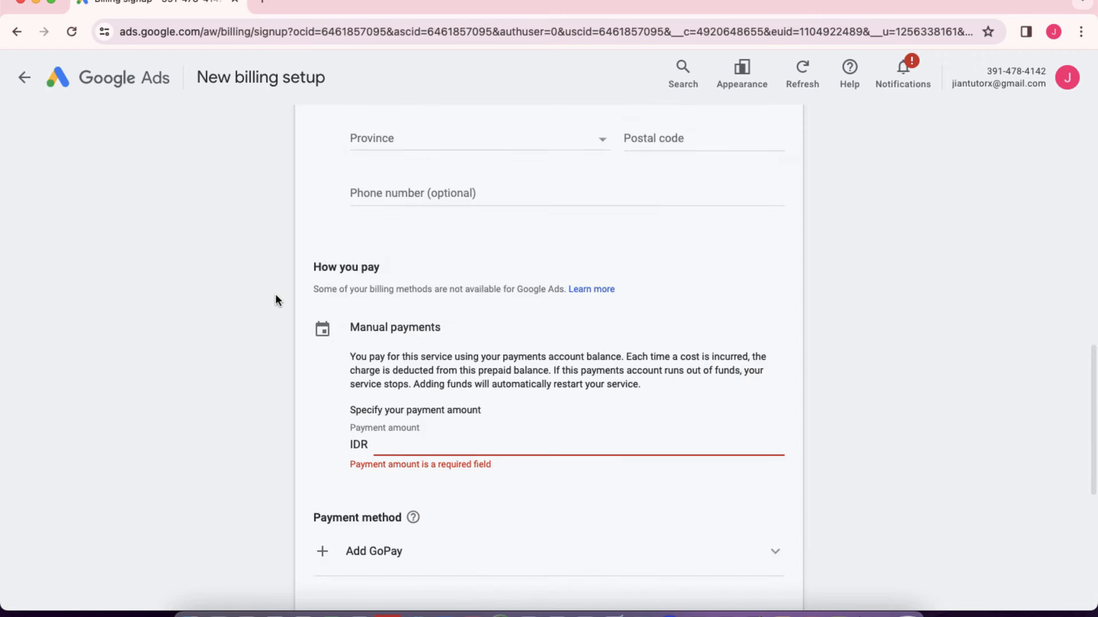
scroll(276, 298, "up", 4)
scroll(276, 301, "up", 8)
scroll(276, 301, "down", 4)
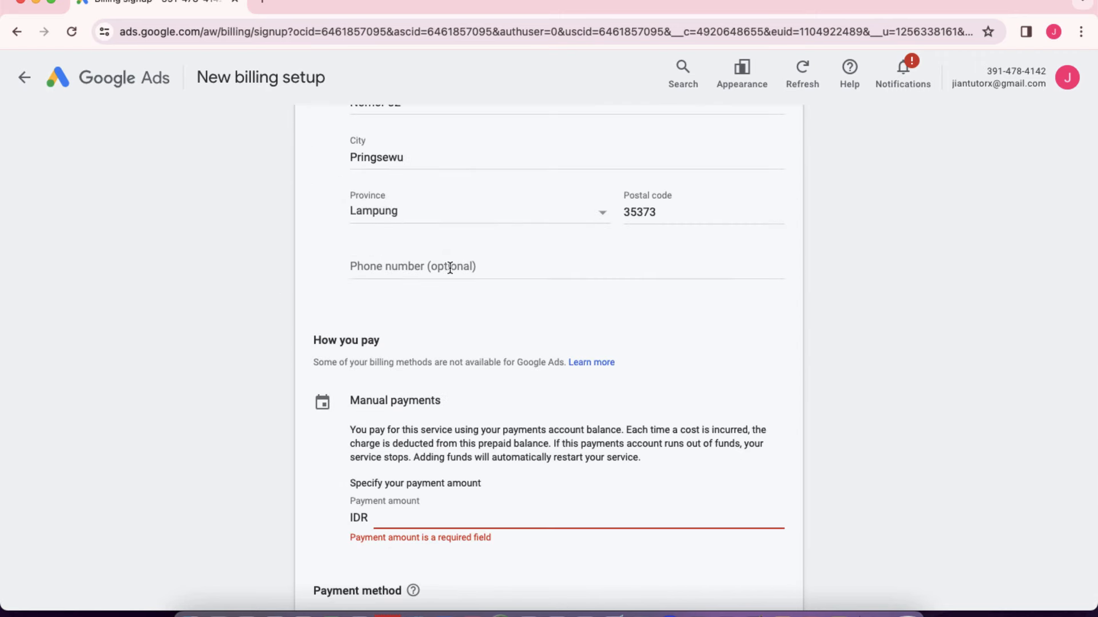
scroll(474, 271, "down", 3)
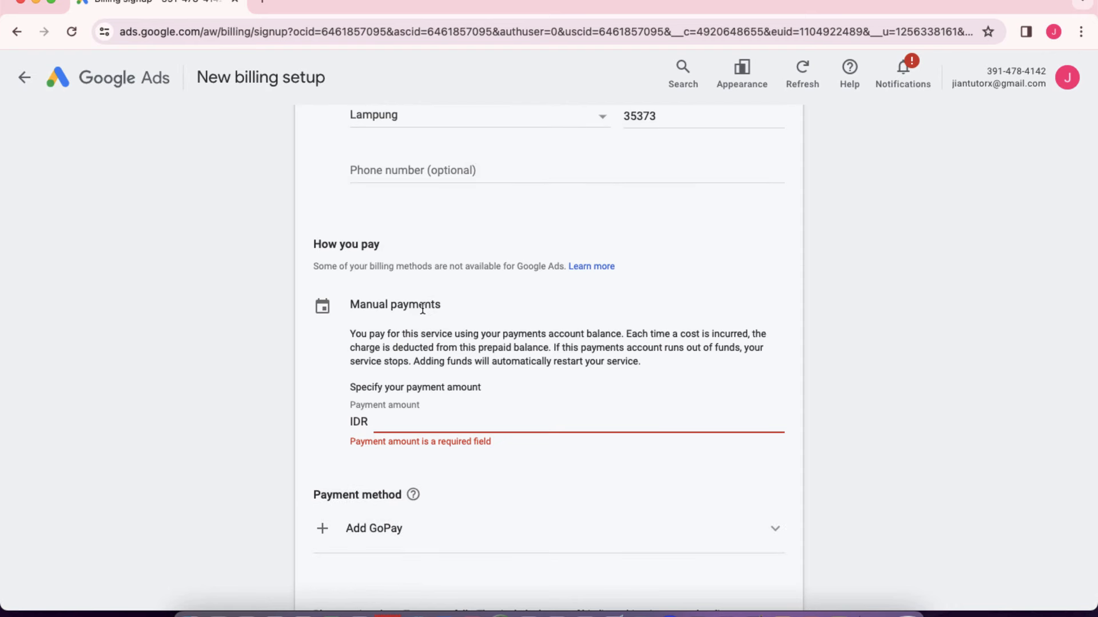
scroll(422, 308, "down", 3)
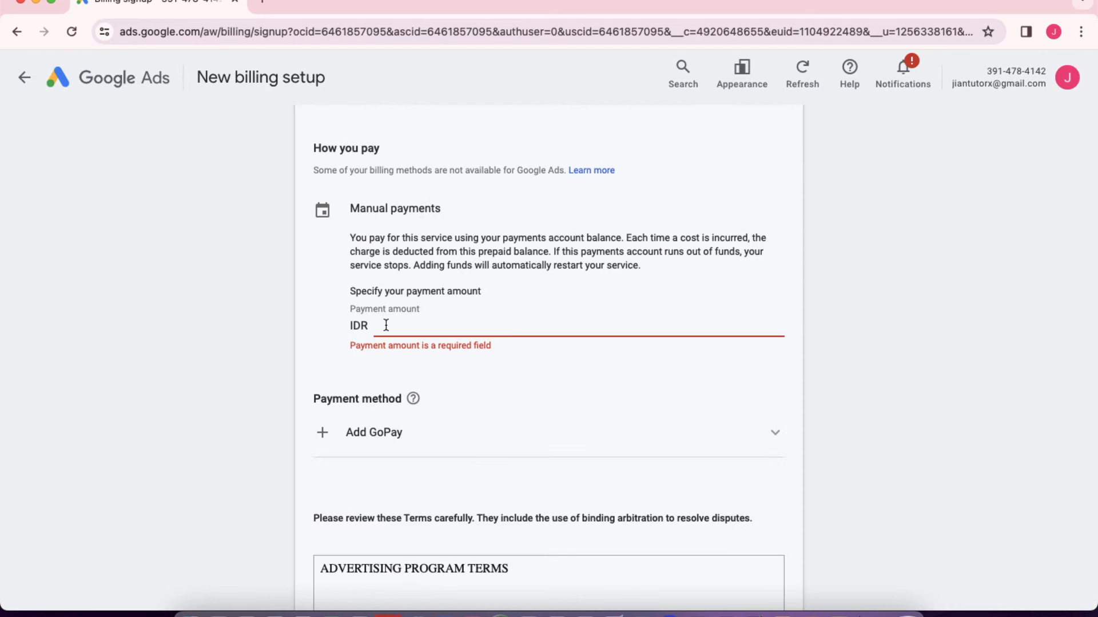
left_click(386, 326)
scroll(385, 324, "down", 5)
scroll(399, 263, "up", 2)
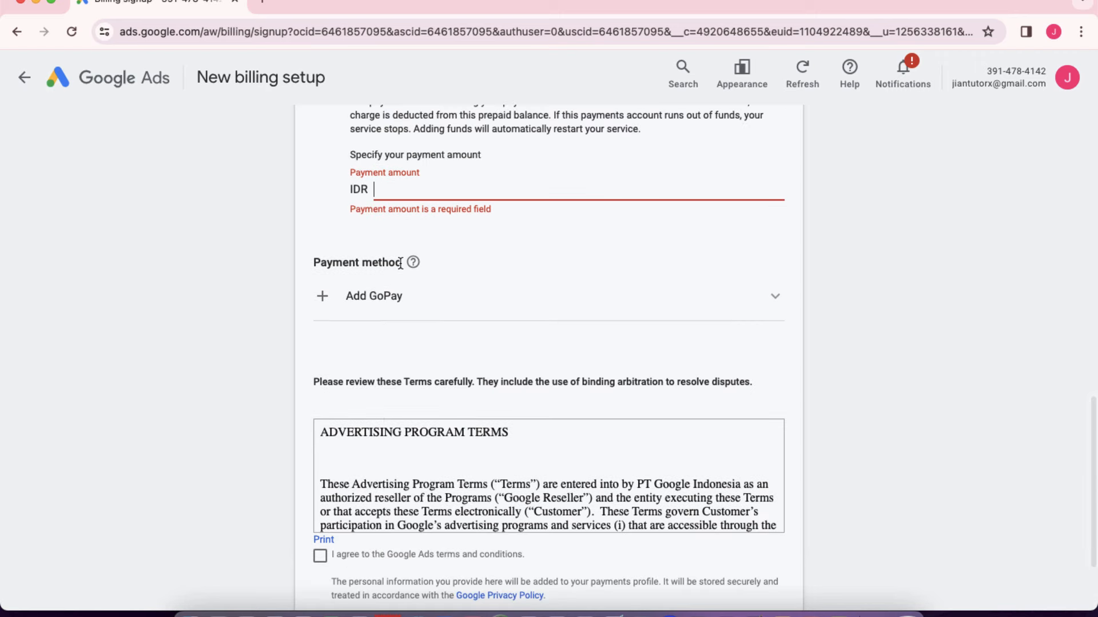
type("10")
scroll(326, 216, "down", 2)
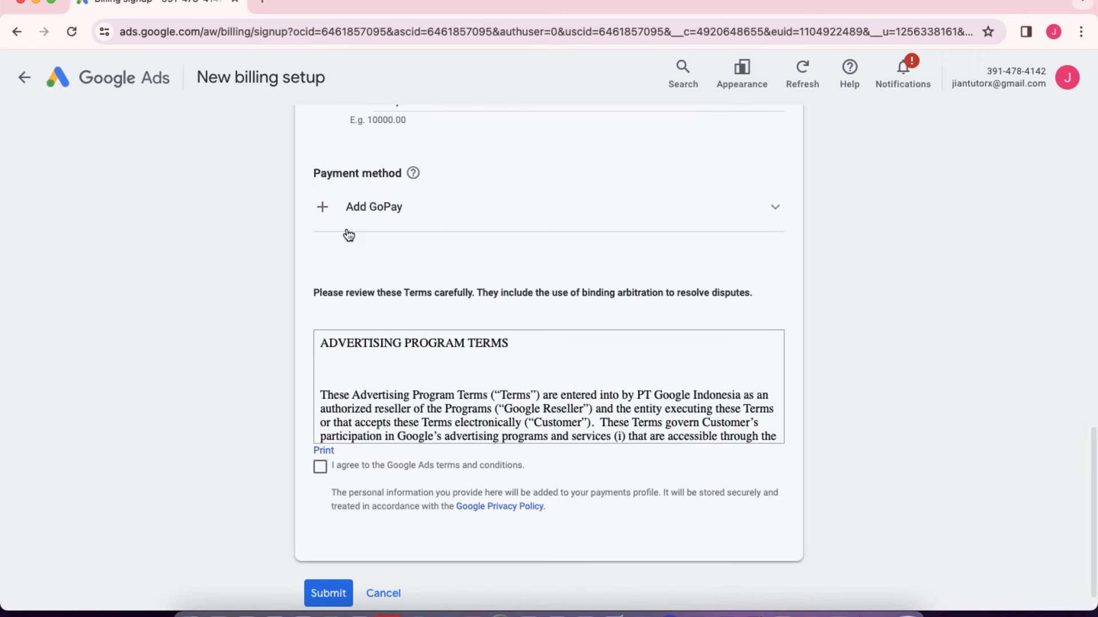
- Agree to the Google Ads terms and conditions and submit the billing setup with GoPay as payment method
left_click(388, 219)
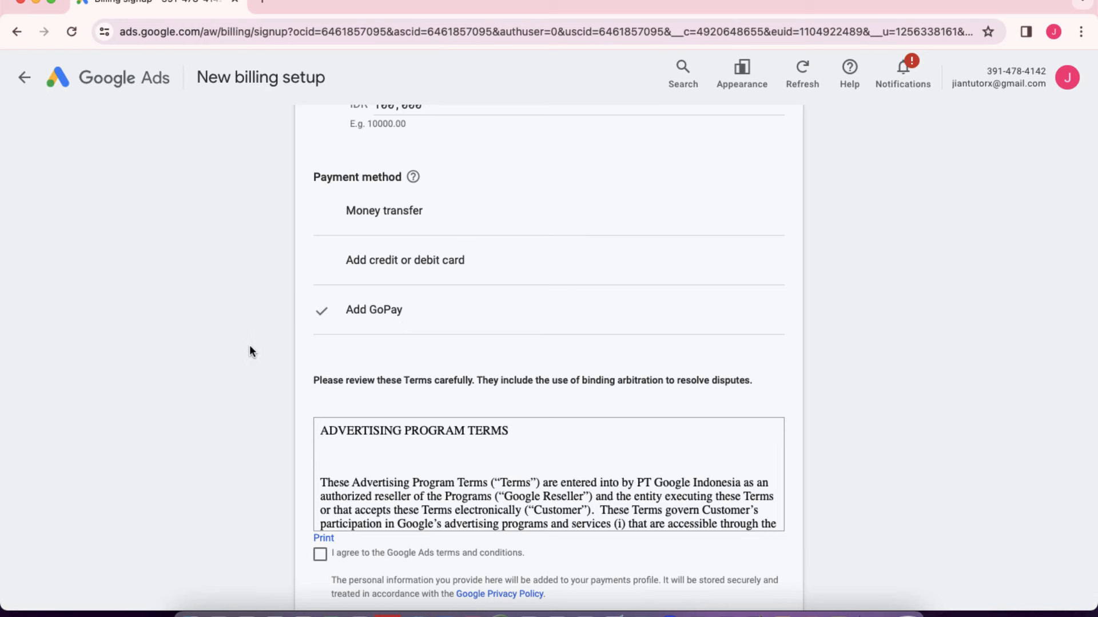
scroll(249, 344, "down", 3)
left_click(320, 440)
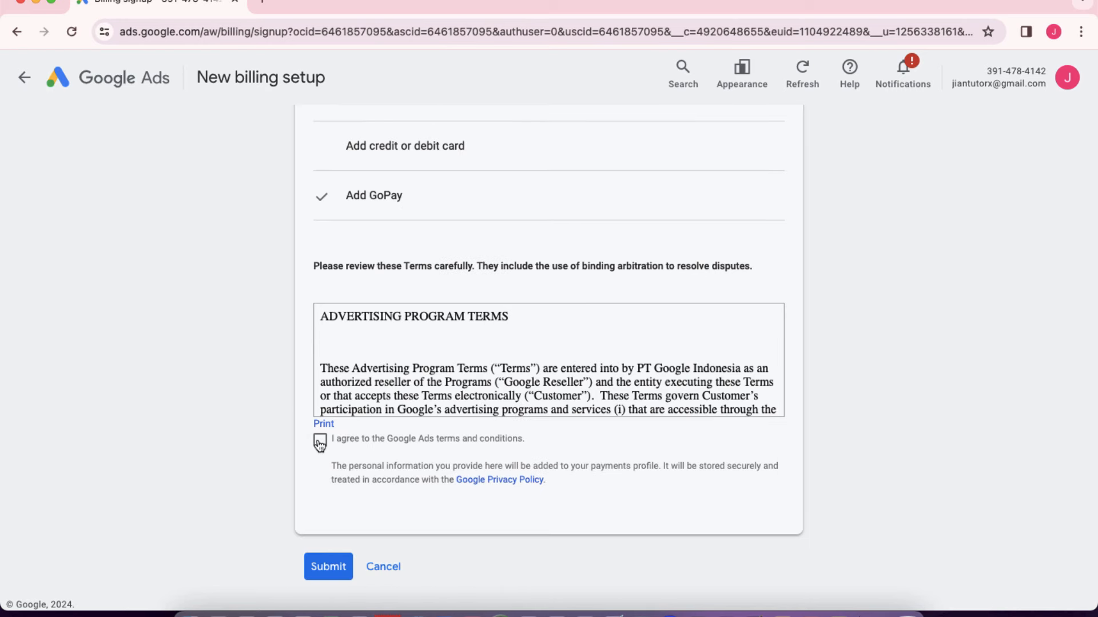
scroll(242, 407, "down", 2)
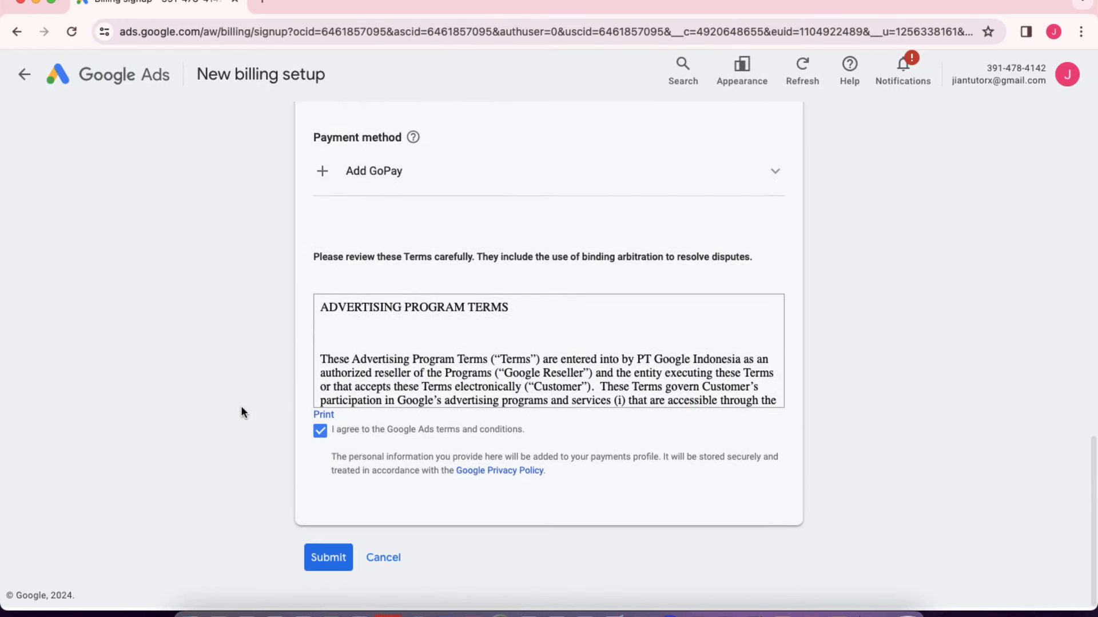
left_click(329, 562)
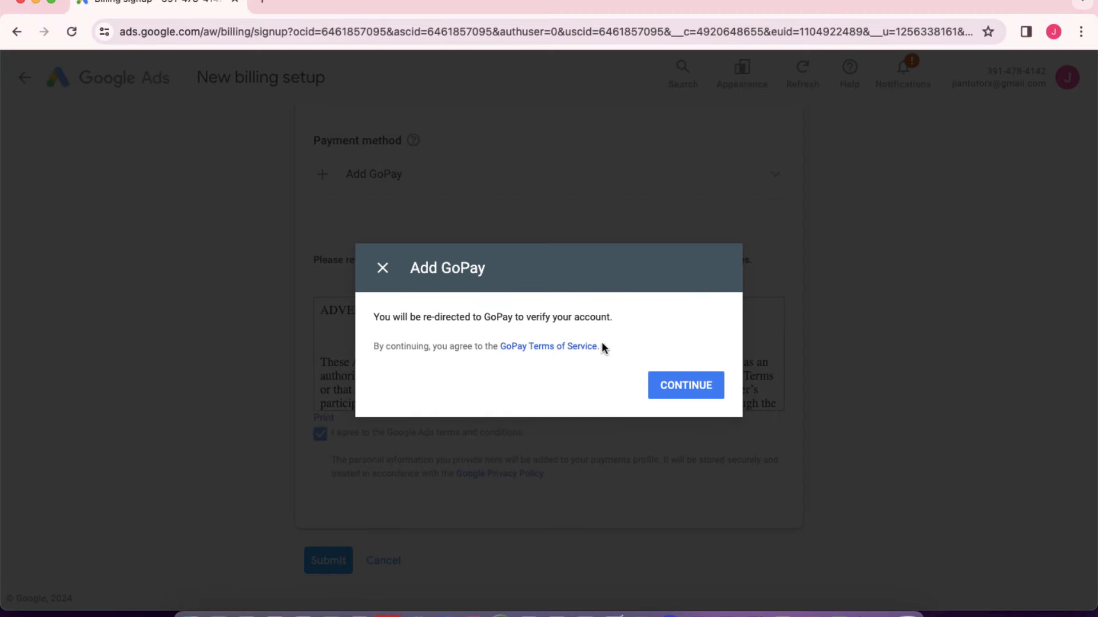
- Proceed to GoPay's account verification page, close it without linking an account, and dismiss the Add GoPay dialog
left_click(683, 384)
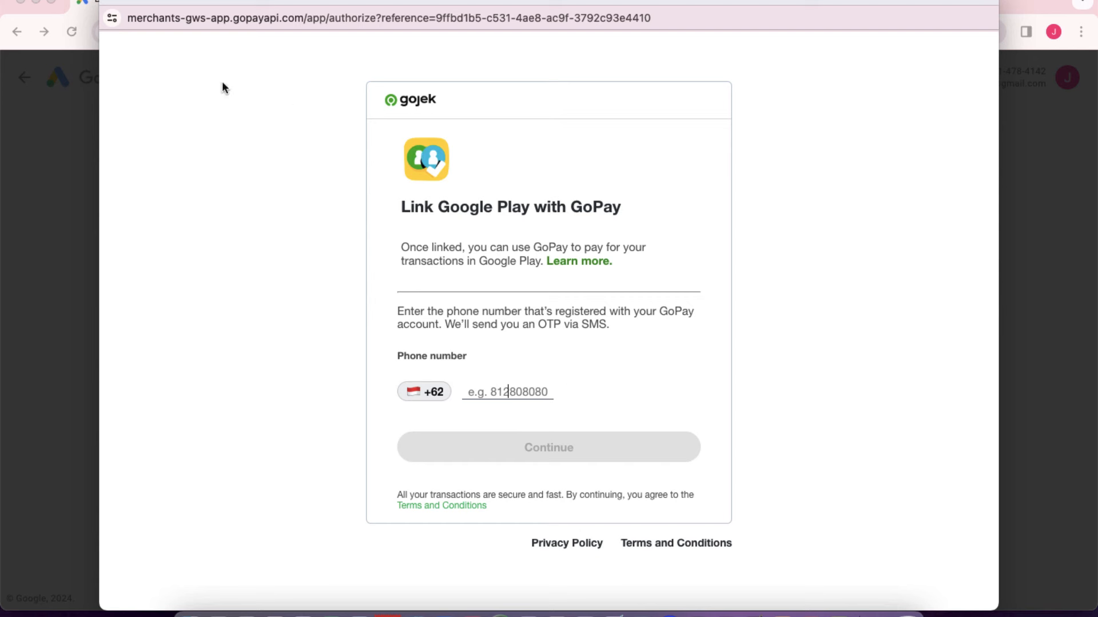
left_click(113, 2)
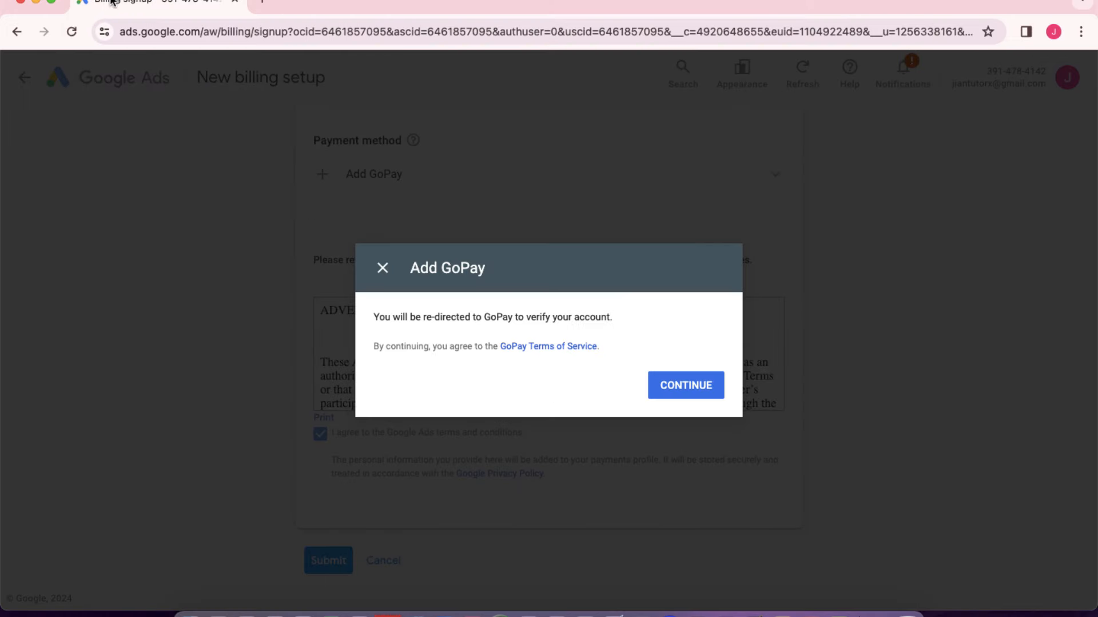
left_click(382, 268)
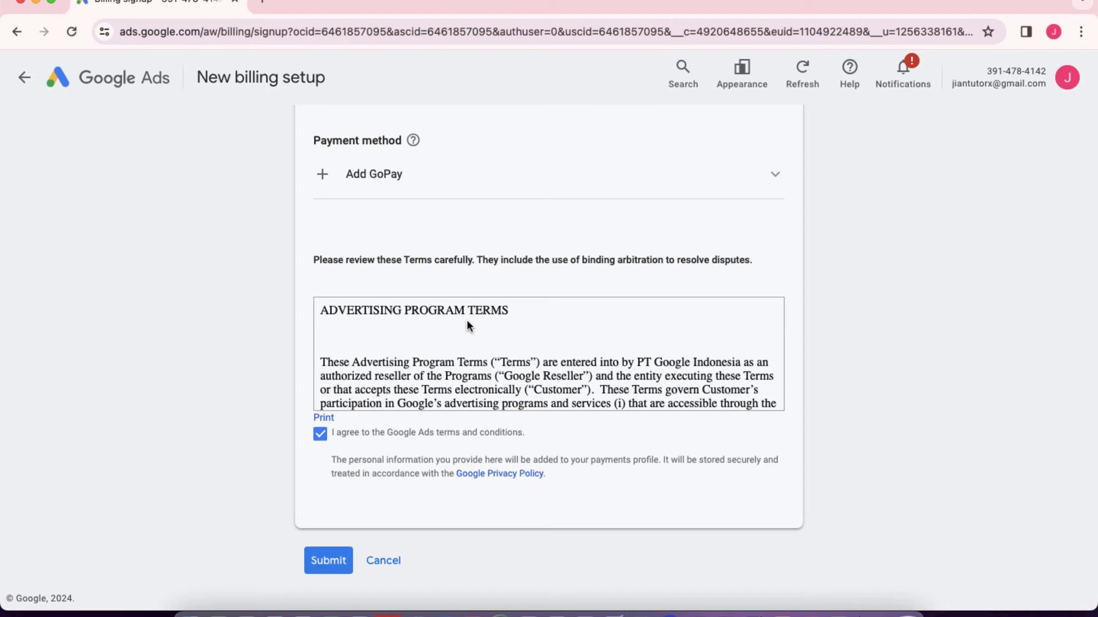
scroll(467, 326, "up", 15)
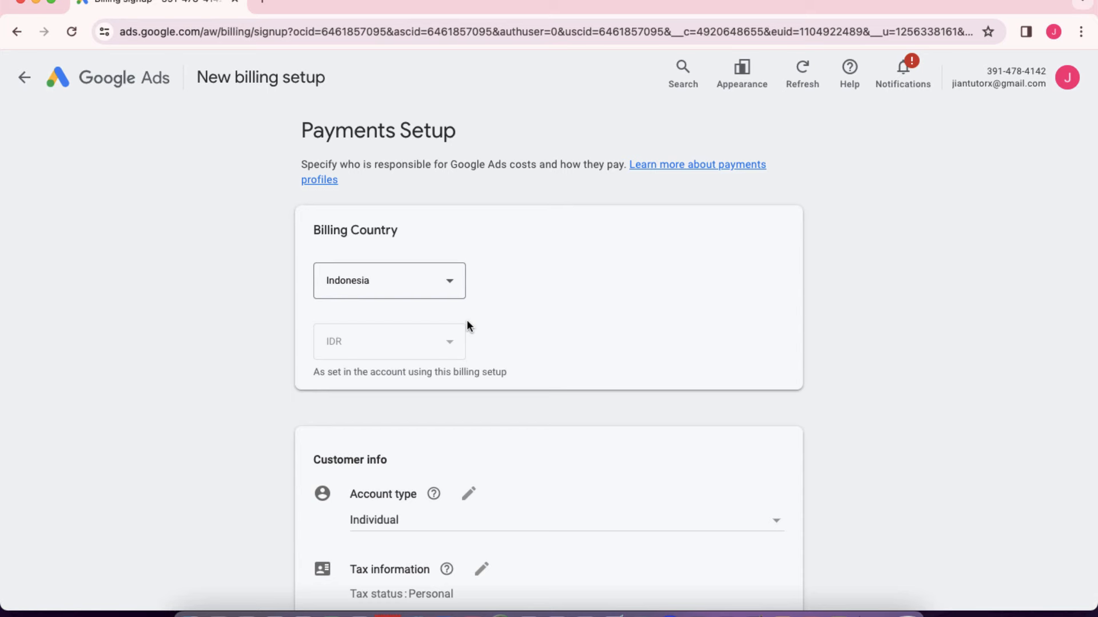
scroll(467, 326, "down", 10)
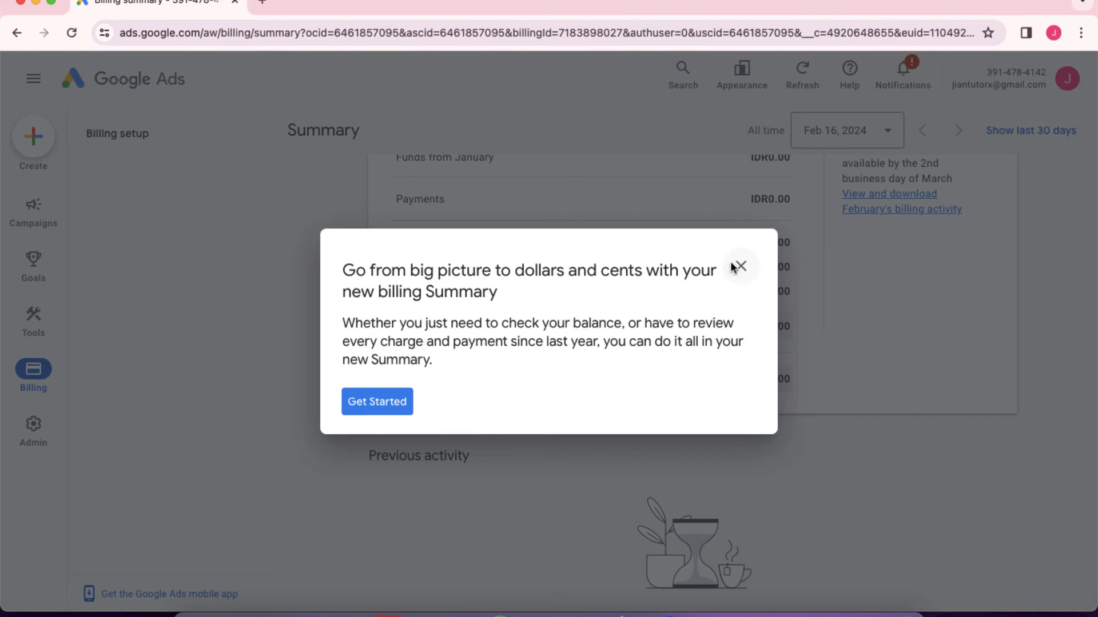
- Dismiss the introduction to the new billing summary and examine the available funds amount
left_click(738, 262)
left_click(623, 364)
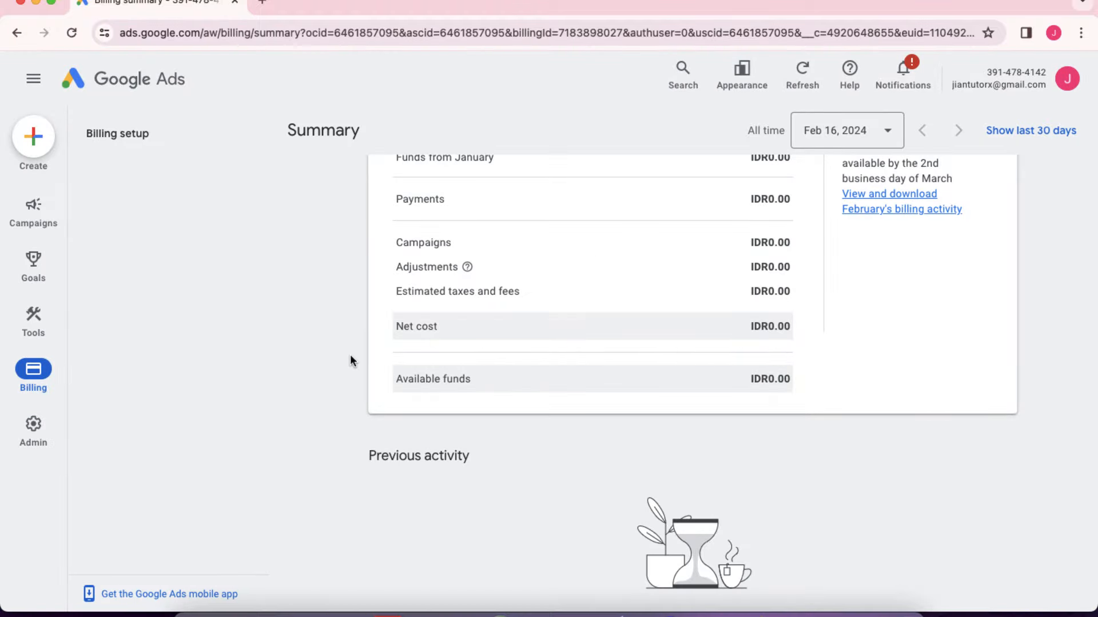
scroll(350, 355, "up", 5)
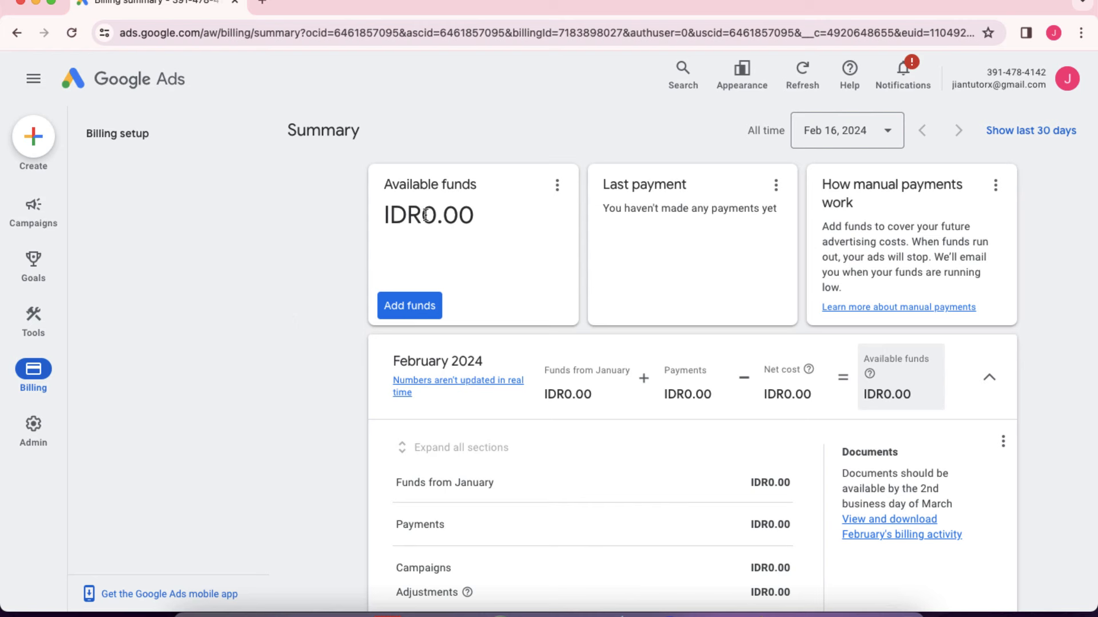
left_click_drag(422, 216, 473, 214)
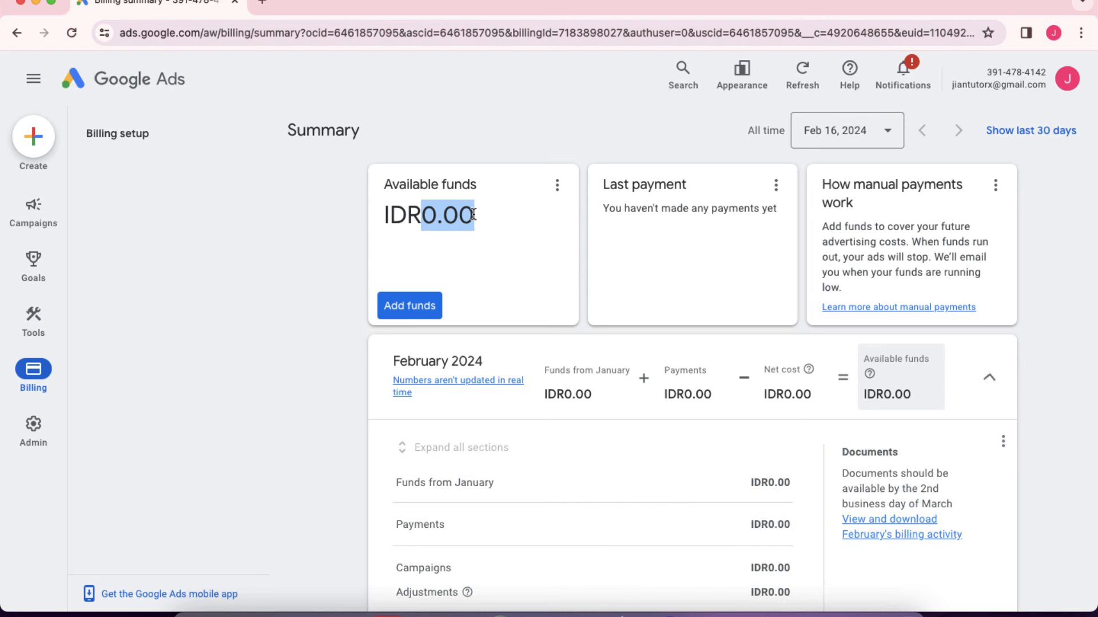
left_click(360, 201)
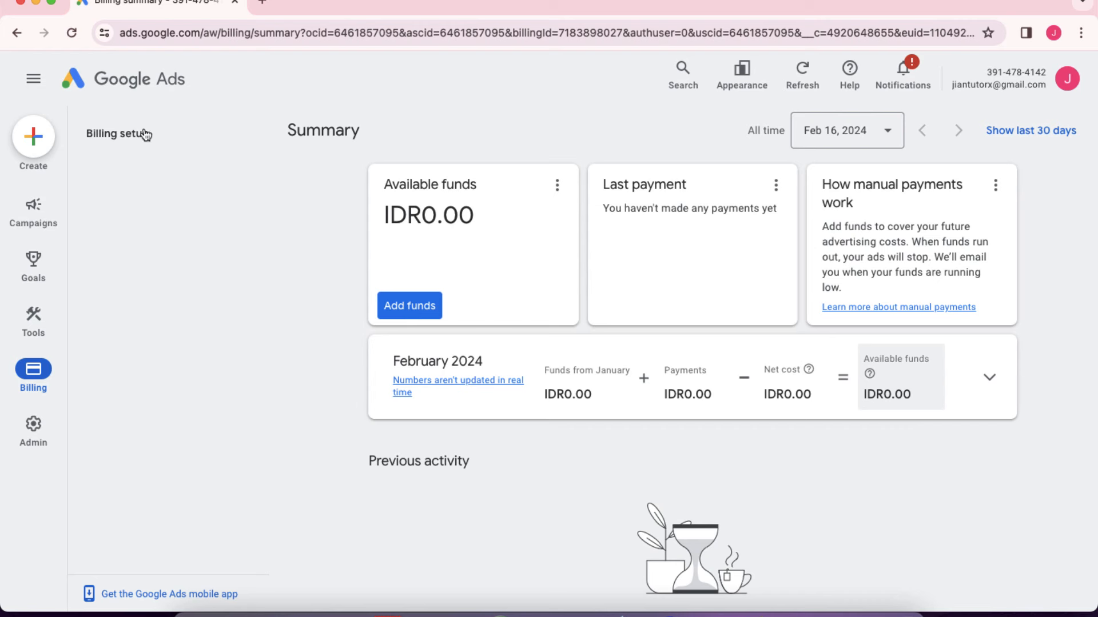
- Return to the account overview and start creating a new campaign (Kampanye baru)
left_click(130, 80)
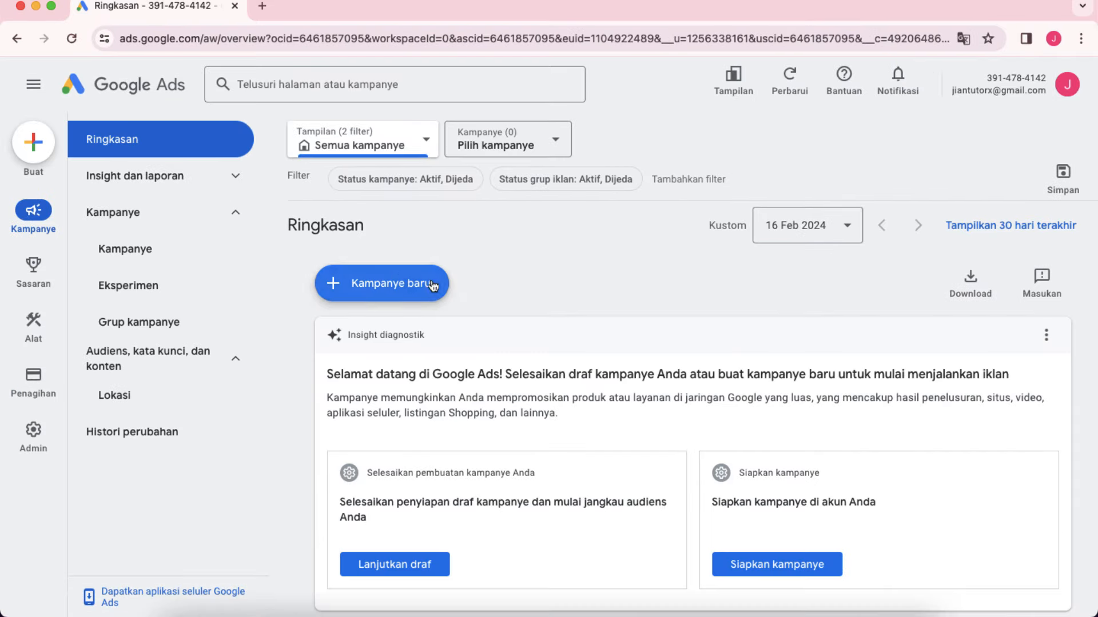
left_click(383, 286)
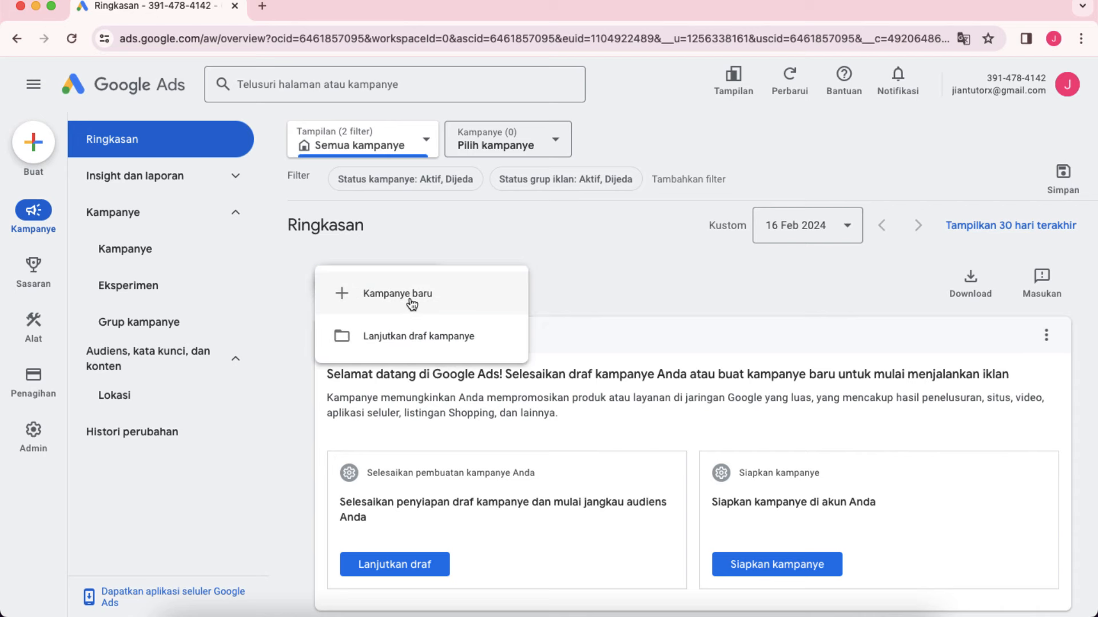
left_click(402, 297)
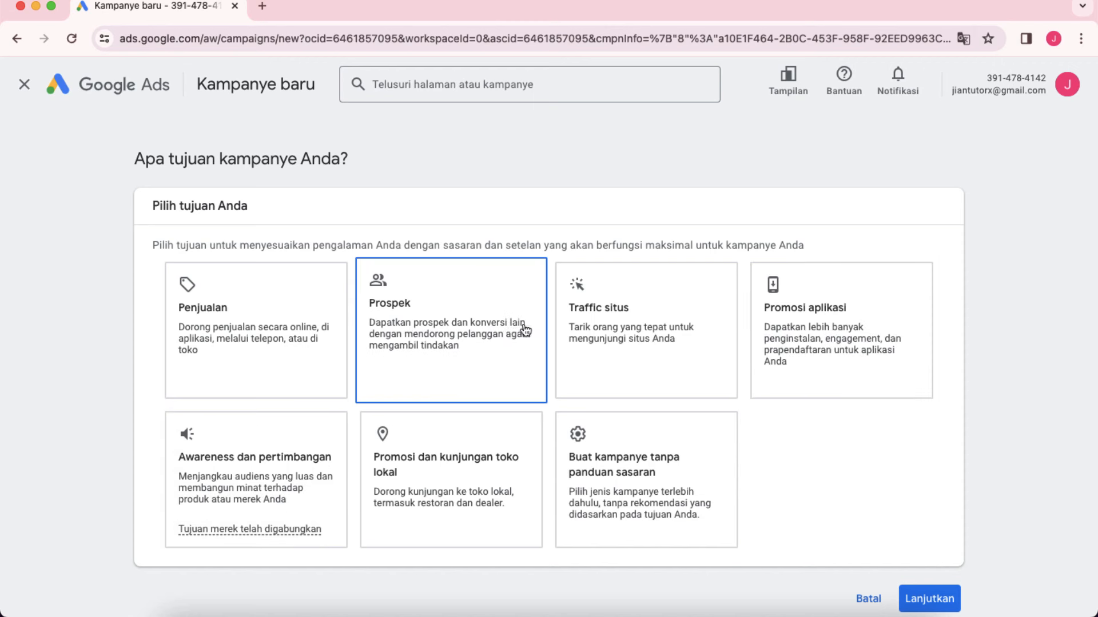
- Choose Traffic situs as the campaign goal and exit the conversion goals guide
left_click(607, 323)
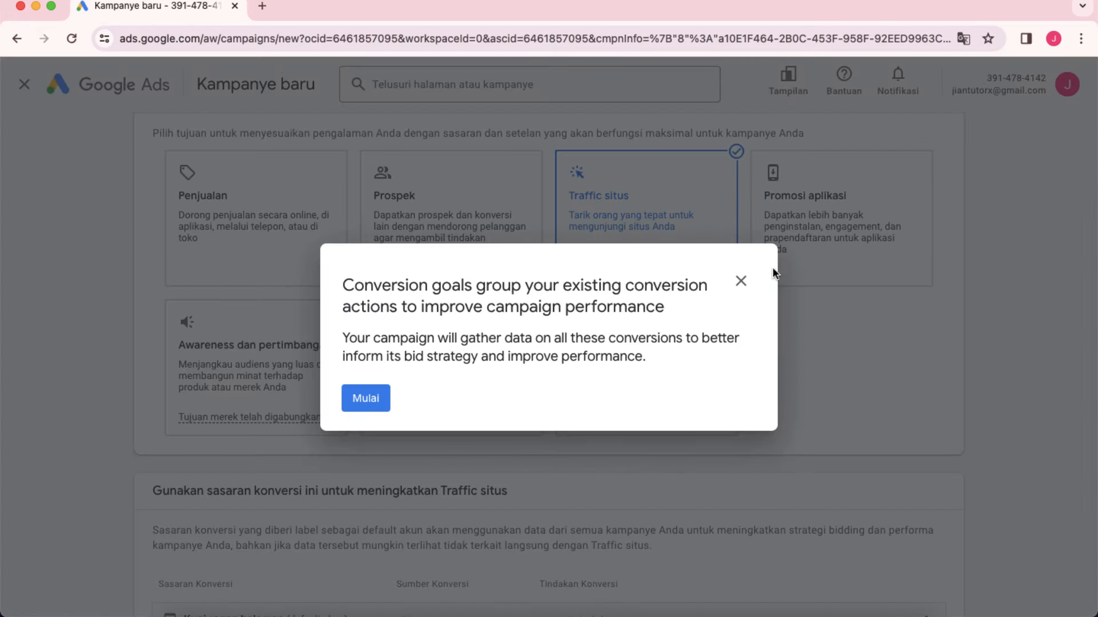
left_click(741, 280)
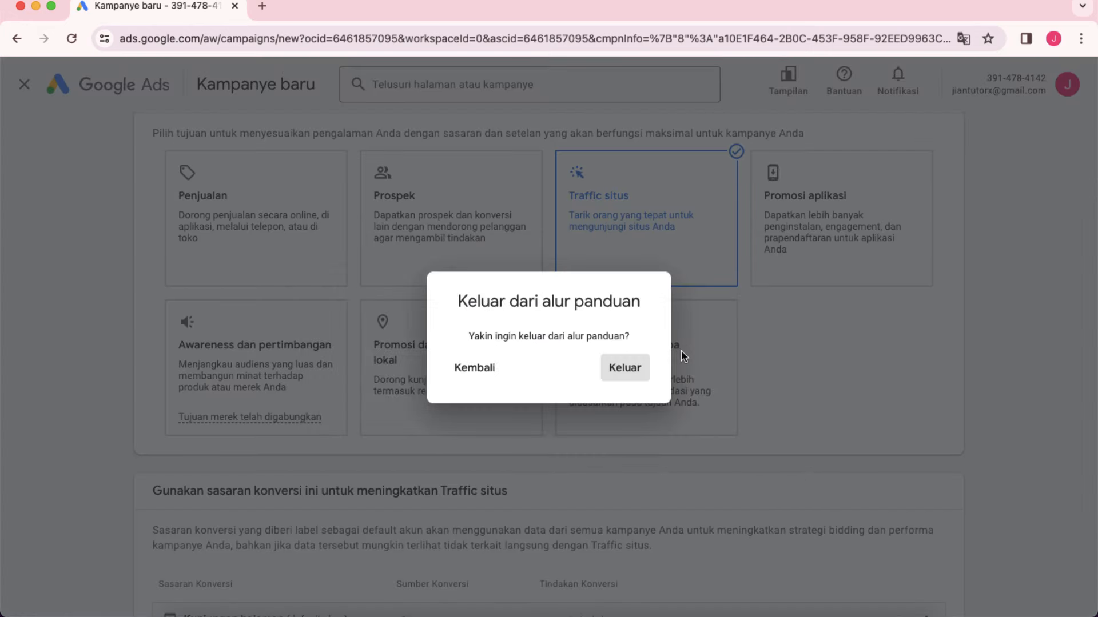
left_click(626, 371)
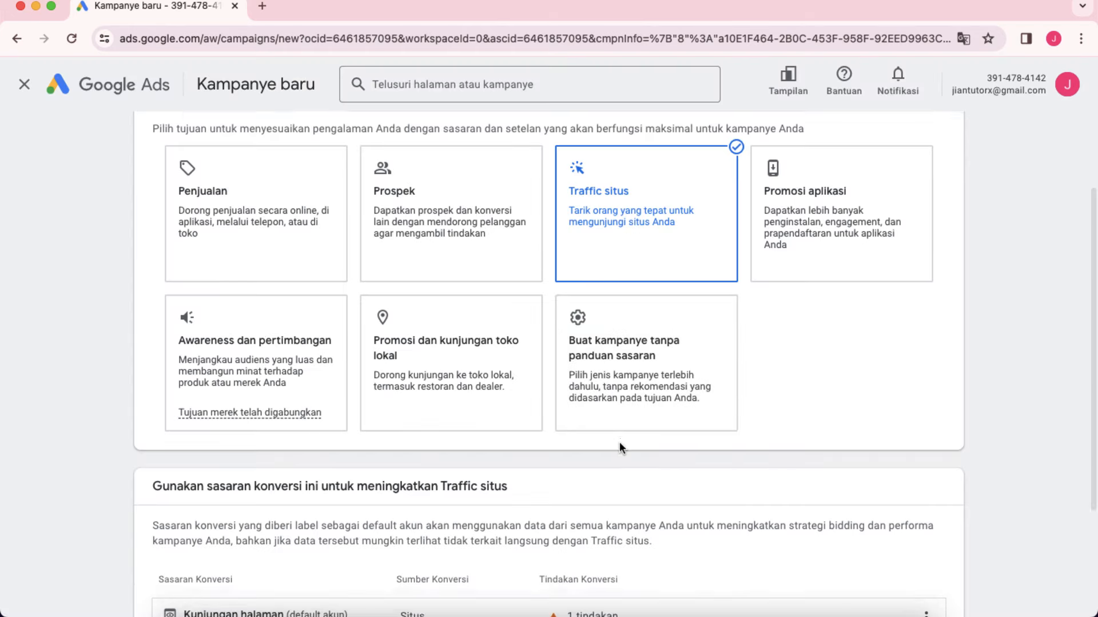
- Continue with the default Kunjungan halaman conversion goal and look over the available campaign types
scroll(619, 441, "down", 3)
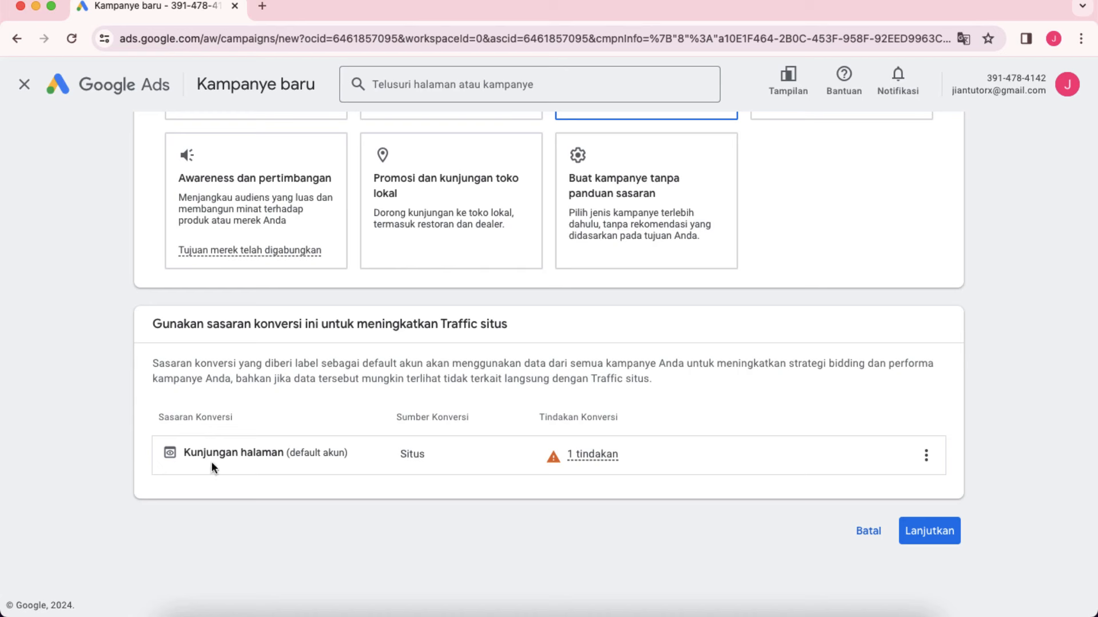
mouse_move(544, 454)
left_click(931, 531)
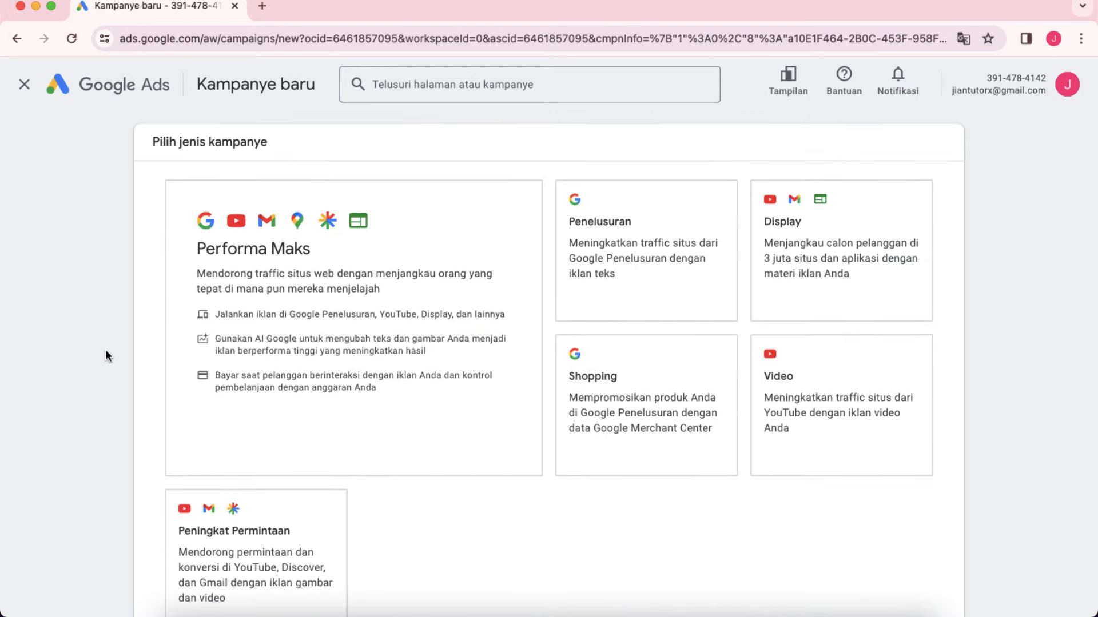
left_click(474, 425)
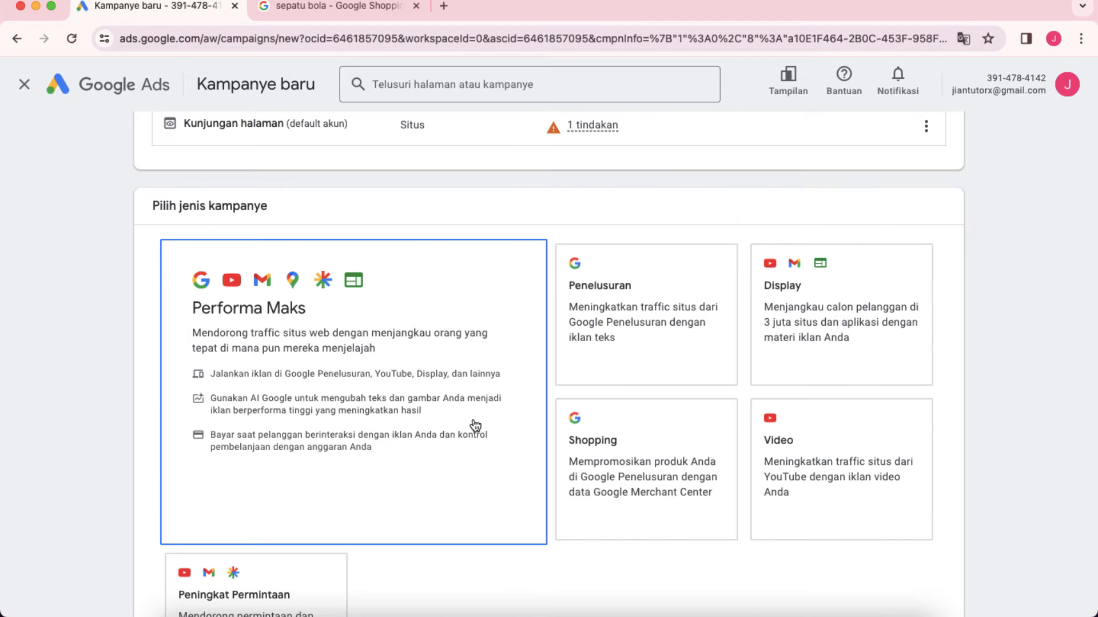
scroll(474, 426, "down", 2)
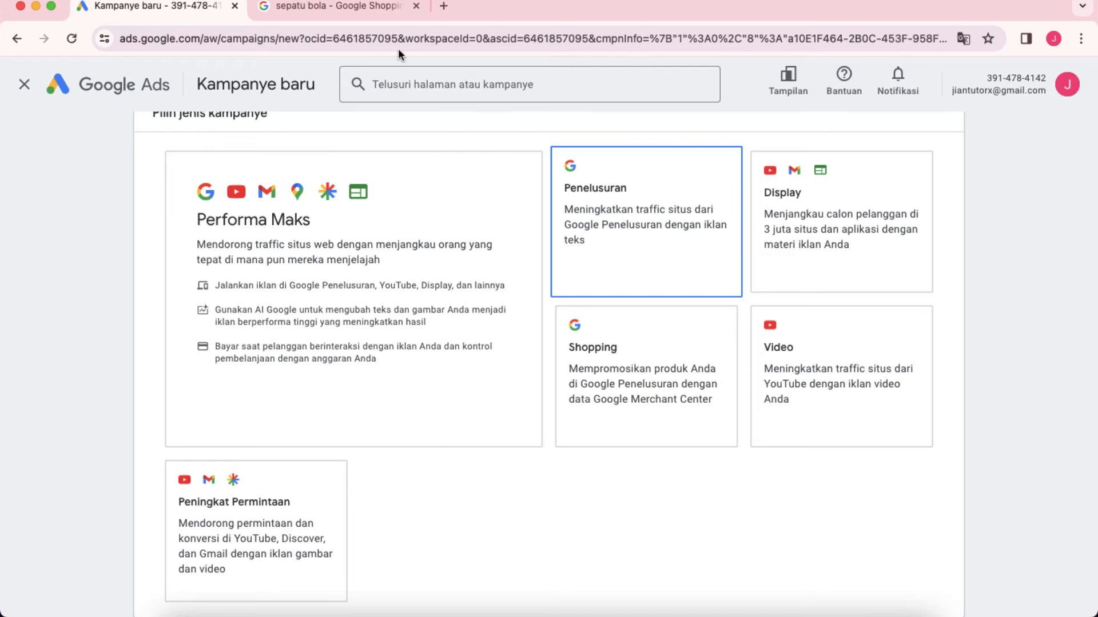
- Search Google for "jasa pembuatan website", examine the sponsored text ads in the results, and return to the campaign setup
left_click(329, 7)
left_click(73, 93)
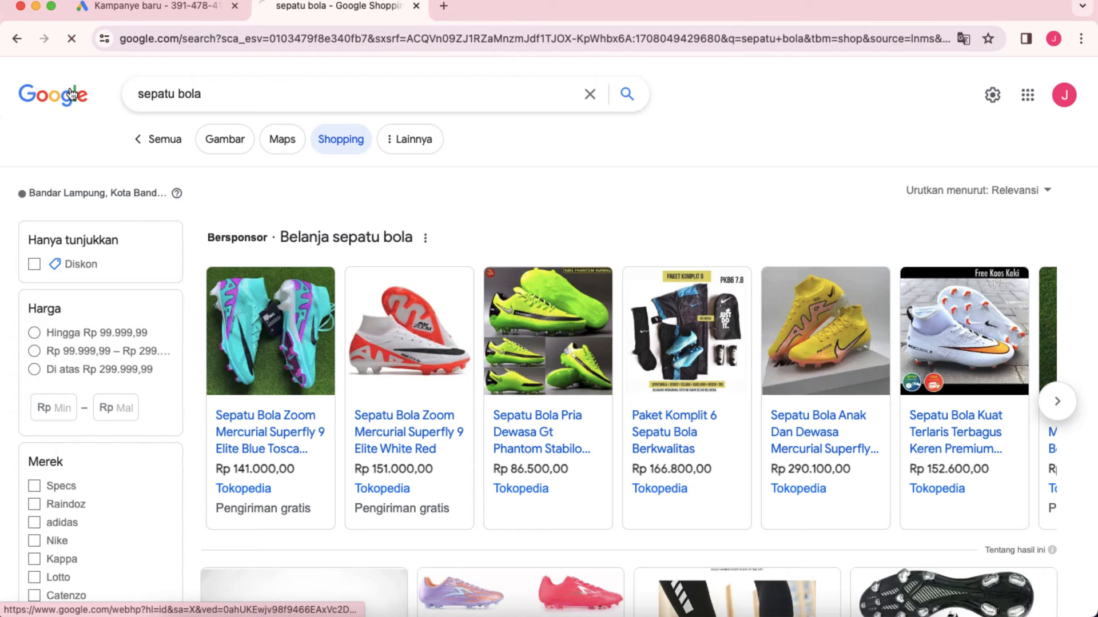
left_click(386, 291)
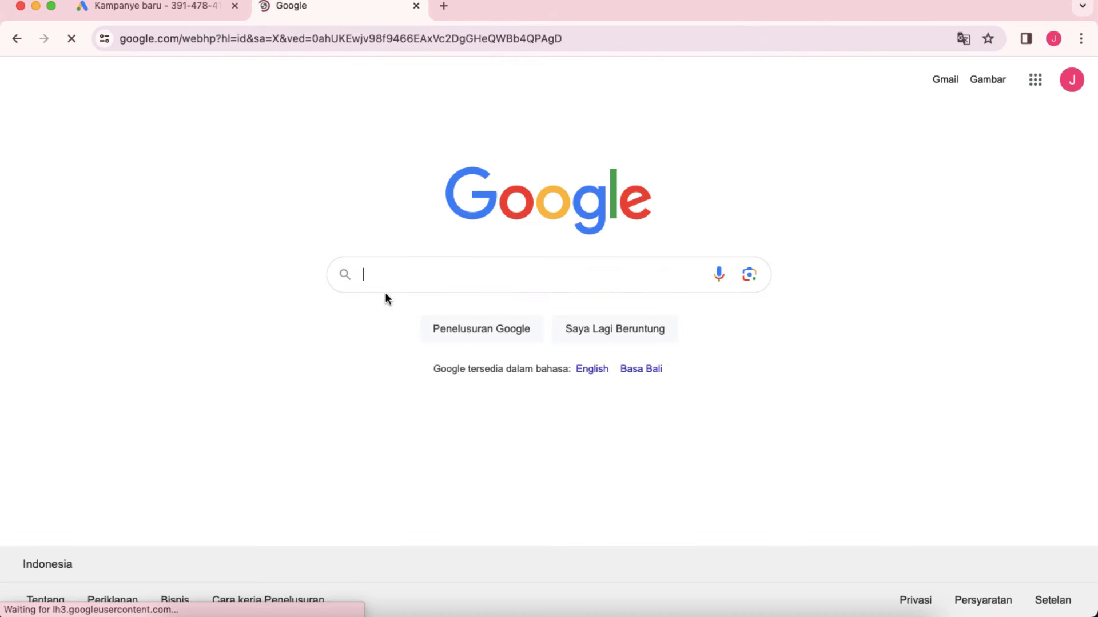
type("jasa")
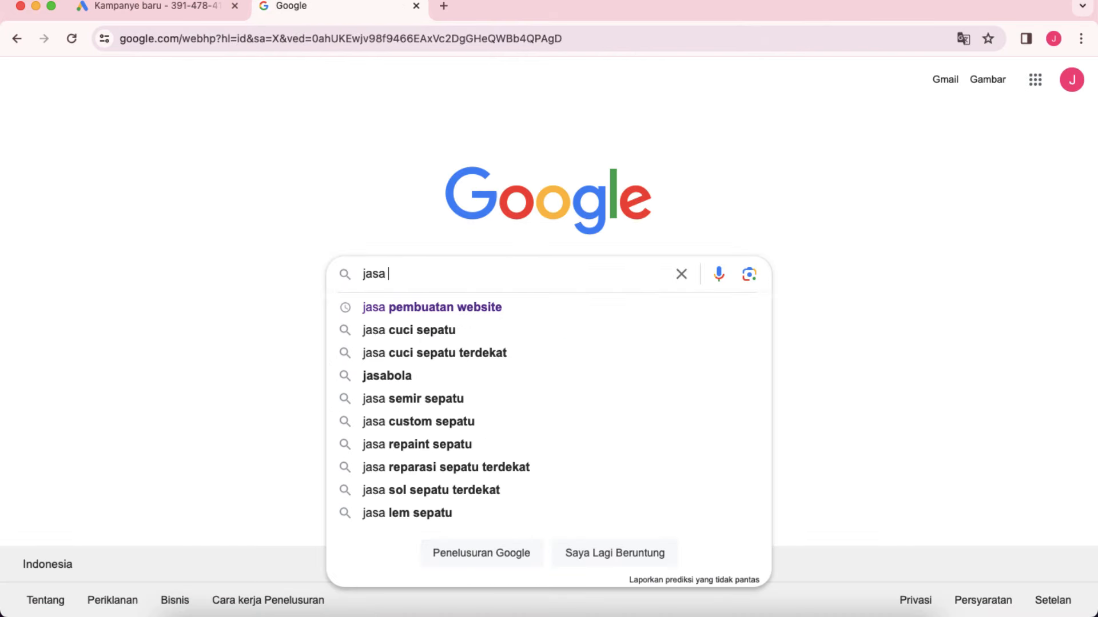
left_click(400, 309)
scroll(91, 381, "down", 3)
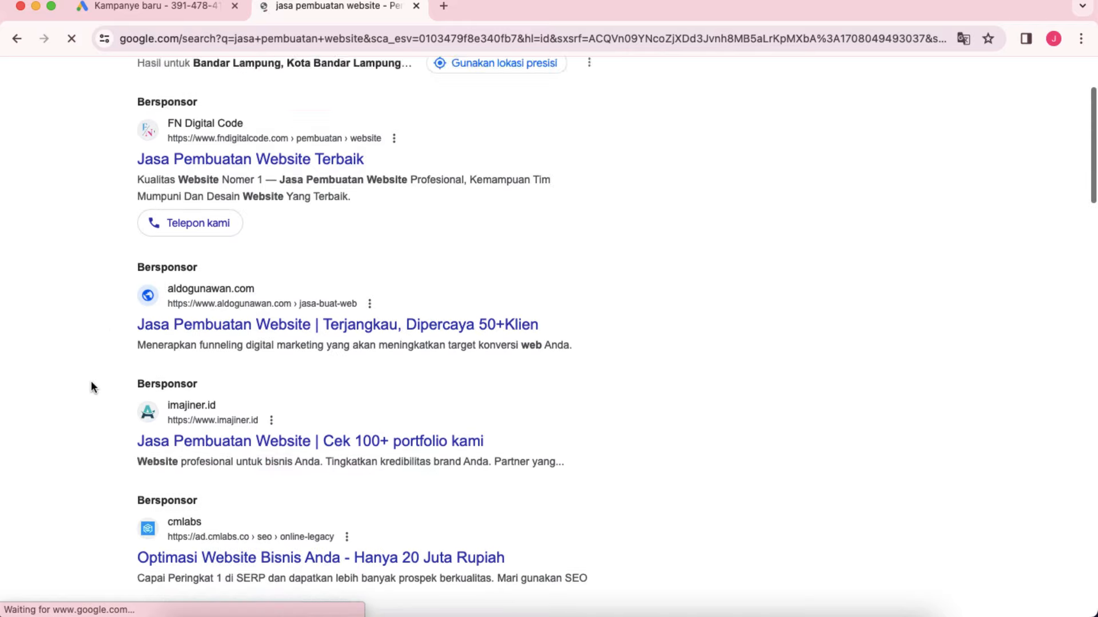
scroll(91, 381, "up", 3)
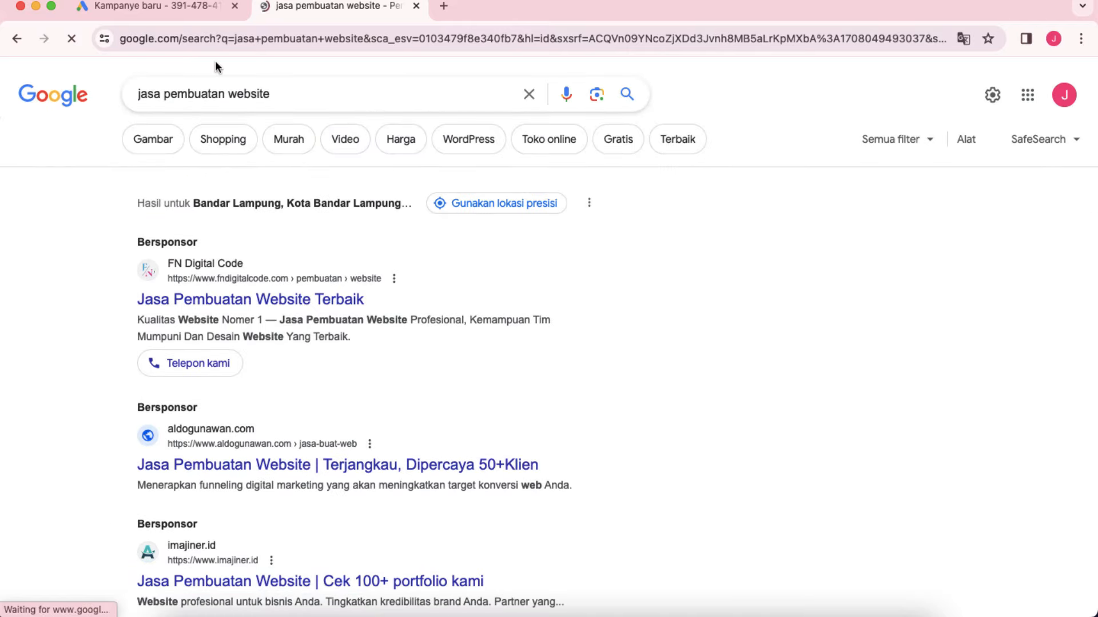
left_click(180, 7)
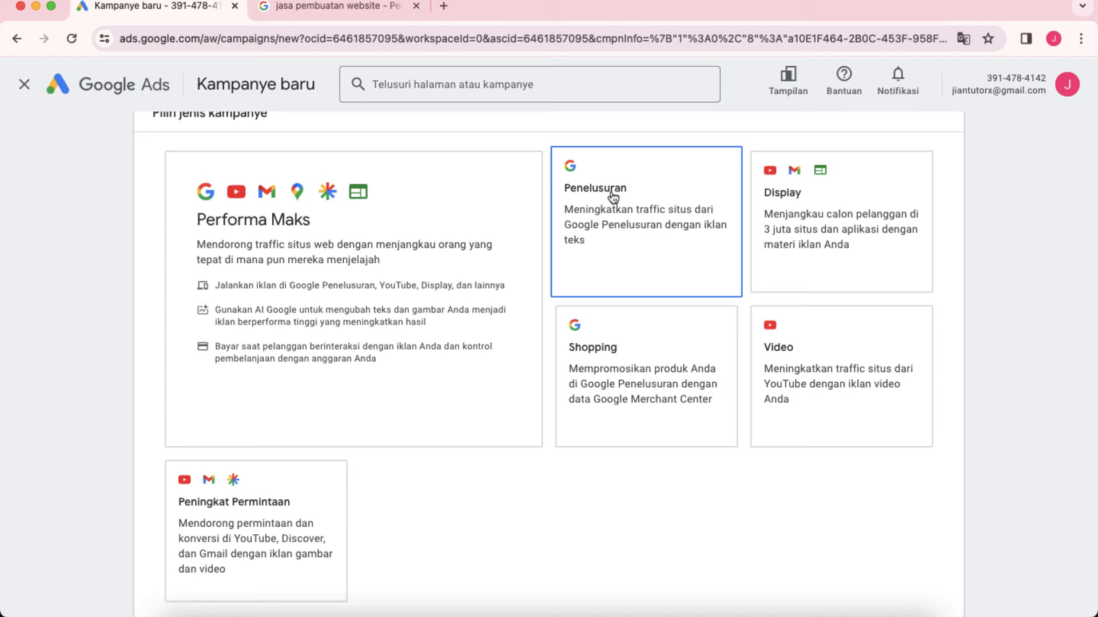
- Open pujianto.web.id in a new browser tab and look over its home page
scroll(575, 443, "down", 3)
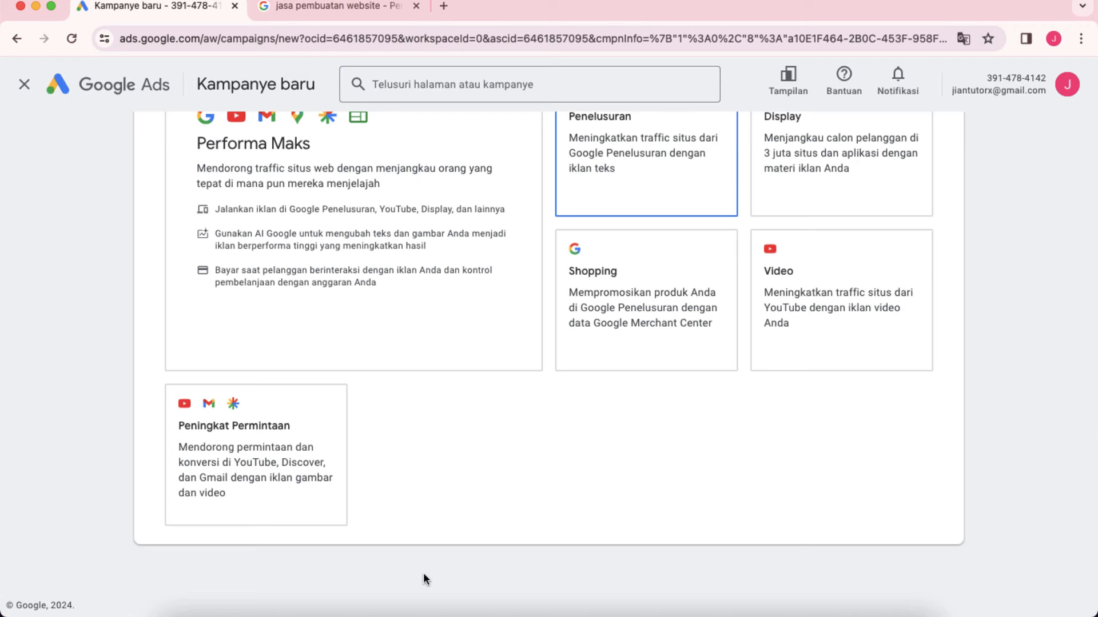
scroll(458, 561, "down", 4)
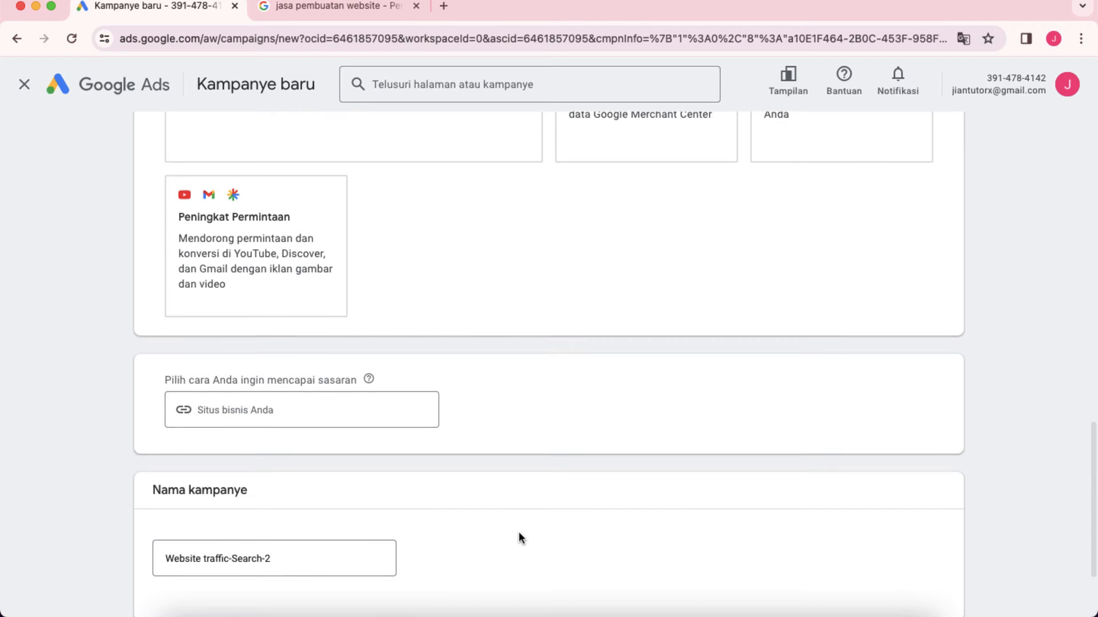
scroll(519, 537, "down", 2)
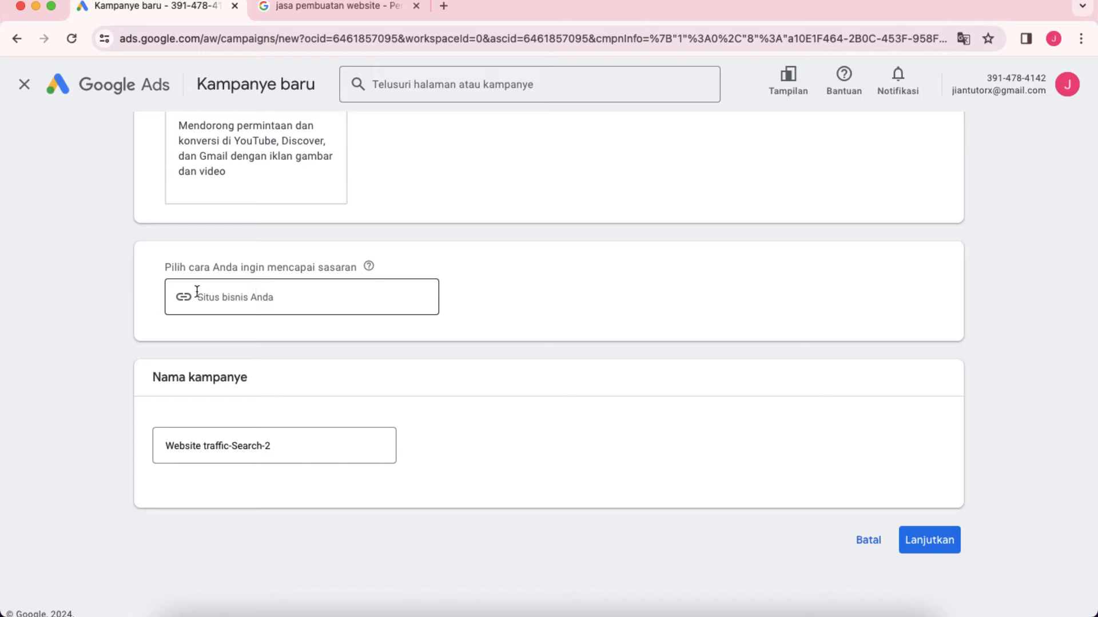
scroll(197, 289, "up", 1)
left_click(443, 8)
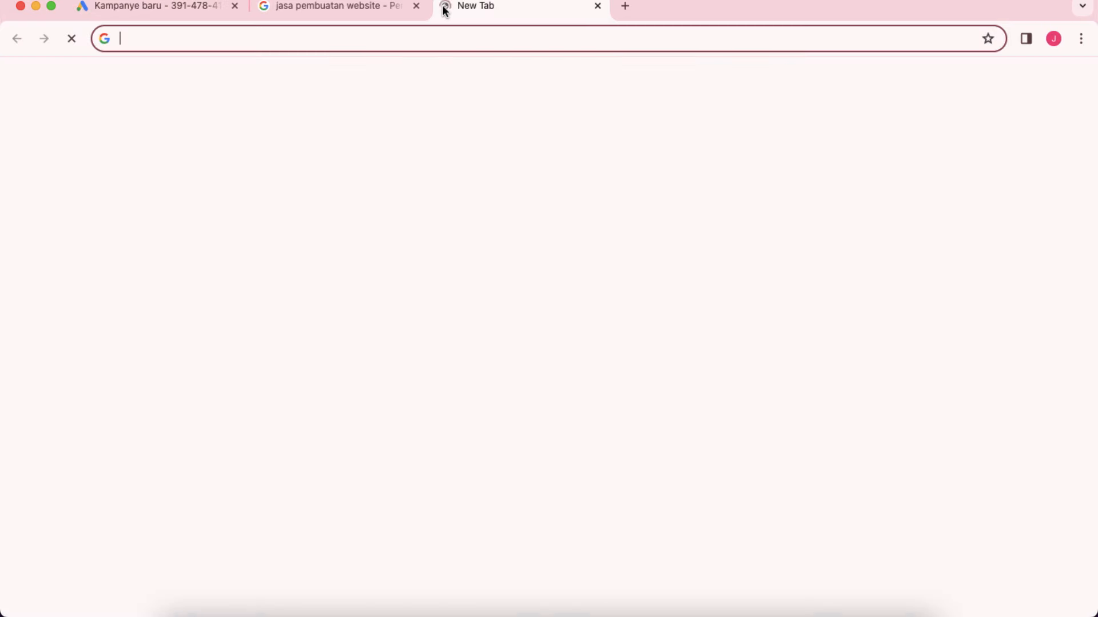
type("pujianto.web.id")
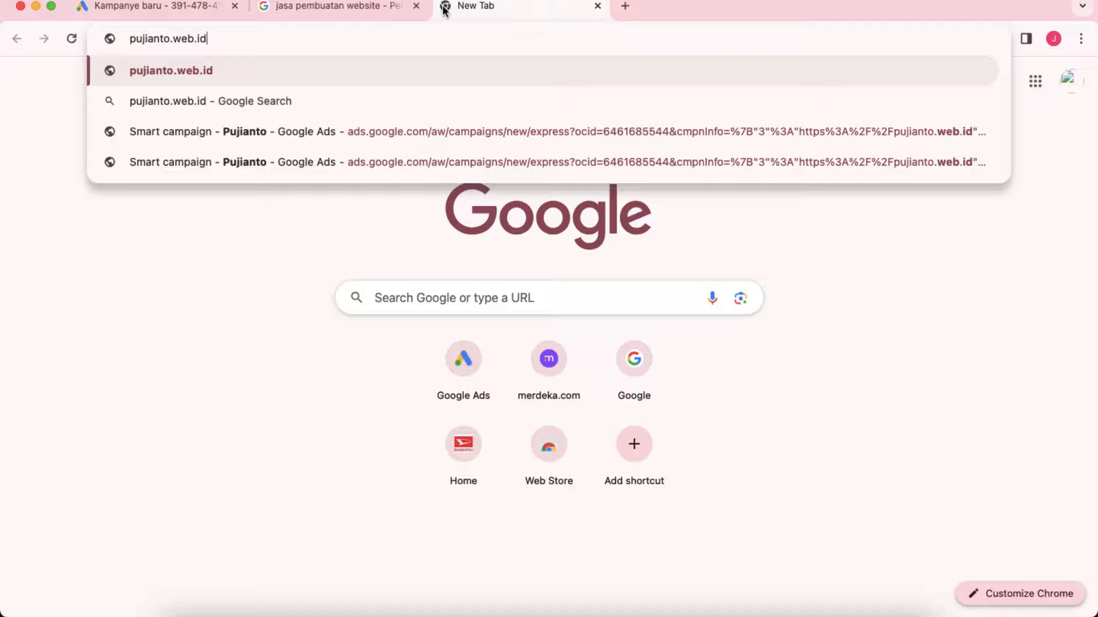
key("Return")
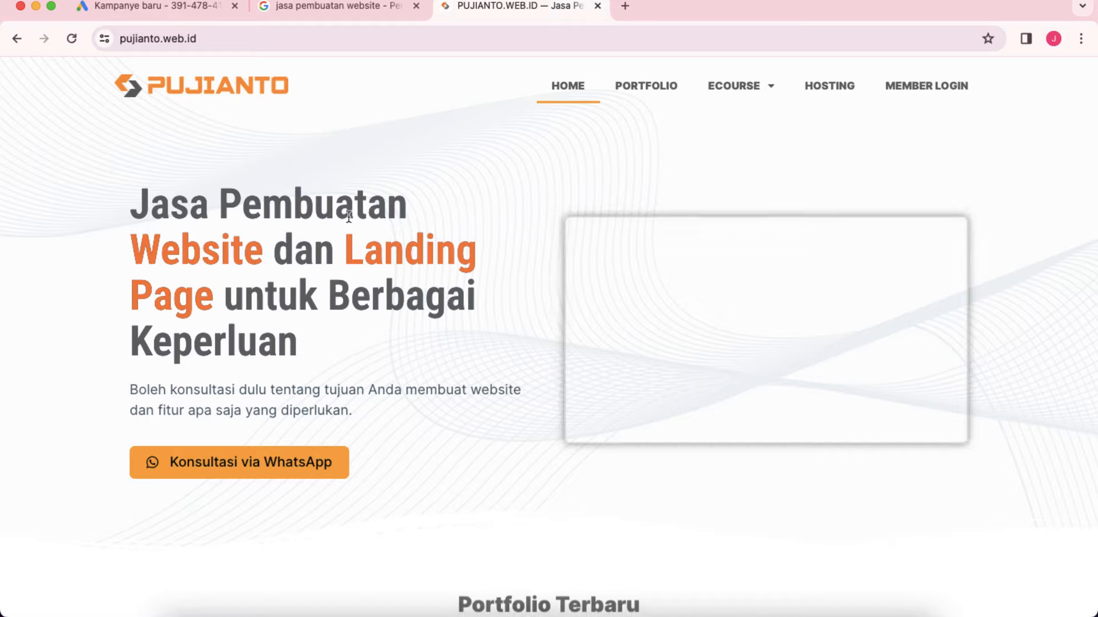
scroll(347, 216, "down", 6)
scroll(348, 216, "up", 2)
scroll(347, 215, "up", 4)
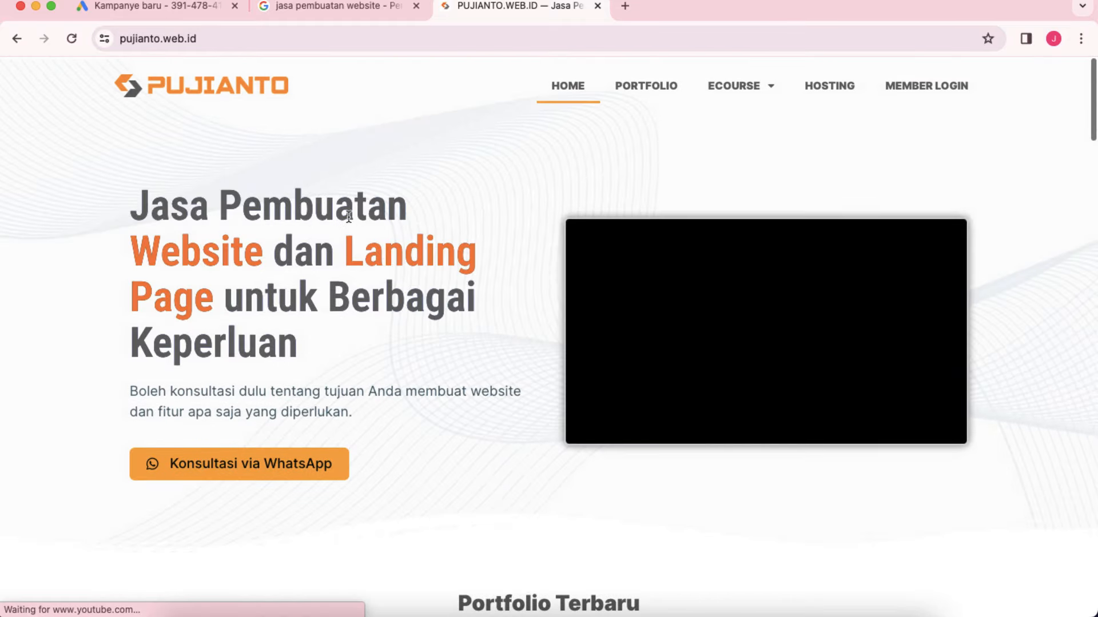
left_click(228, 44)
key("super+c")
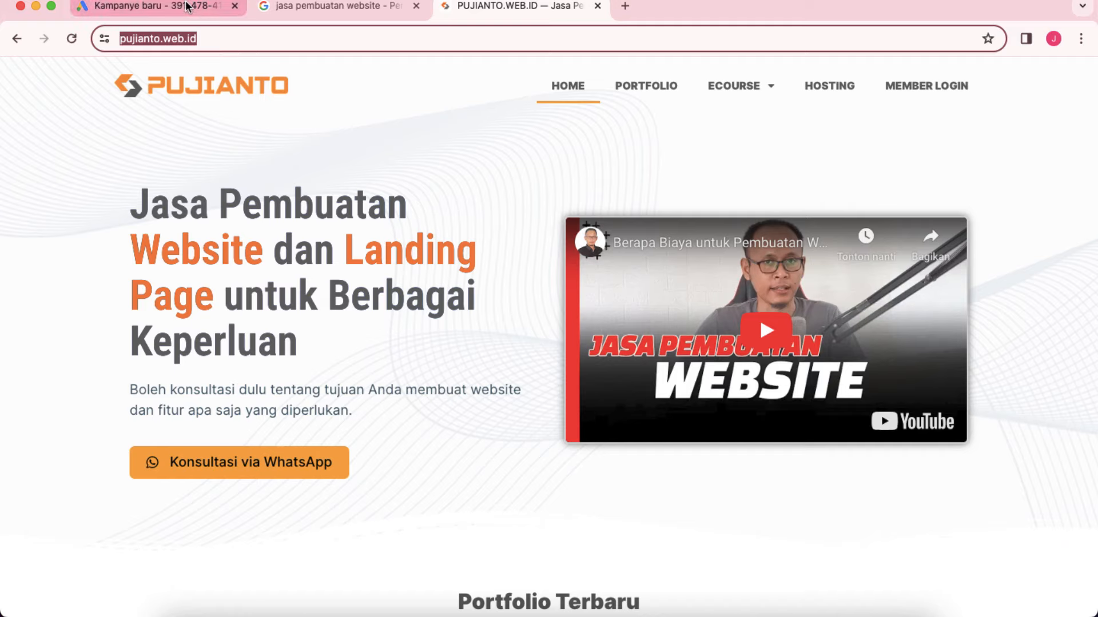
left_click(208, 5)
left_click(231, 340)
key("super+v")
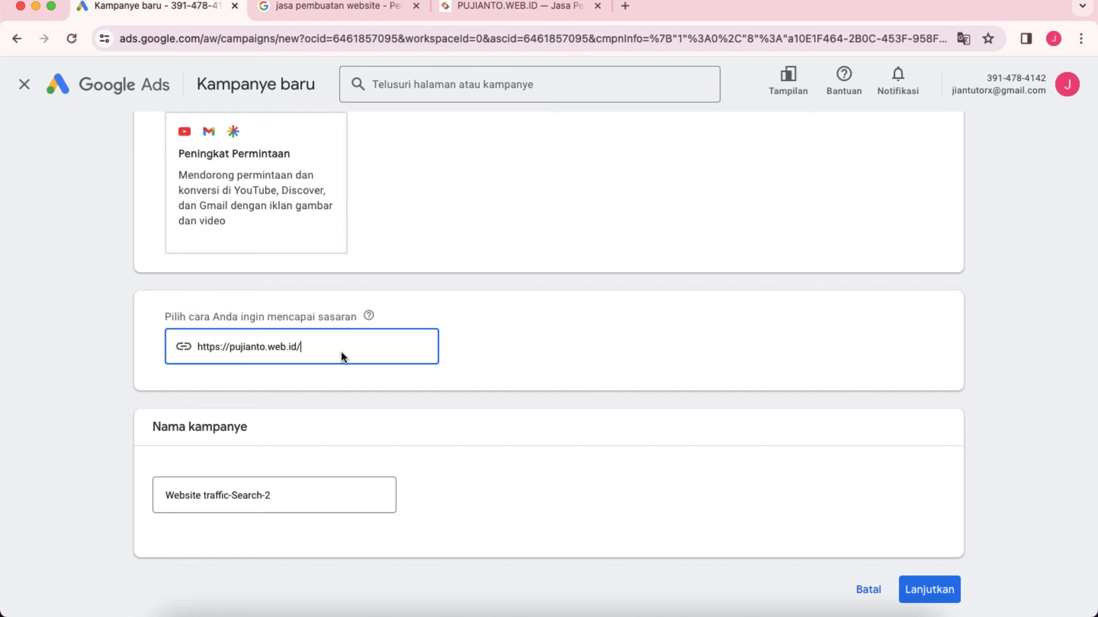
left_click(122, 372)
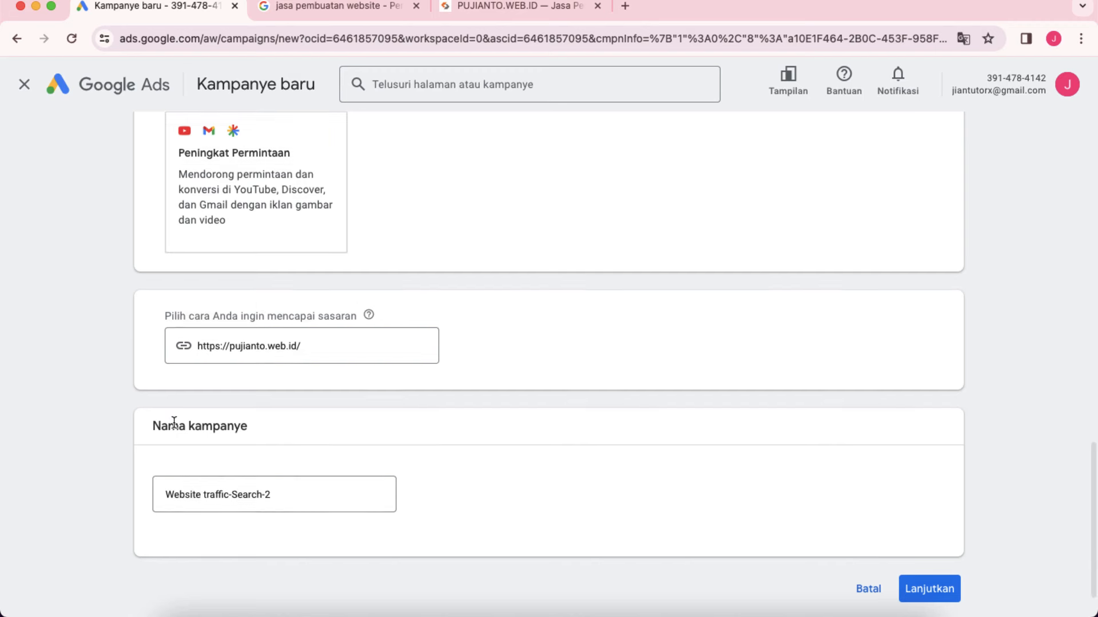
- Name the campaign PUJIANTO WEB ID and continue to the Bidding settings
scroll(174, 423, "down", 1)
triple_click(302, 440)
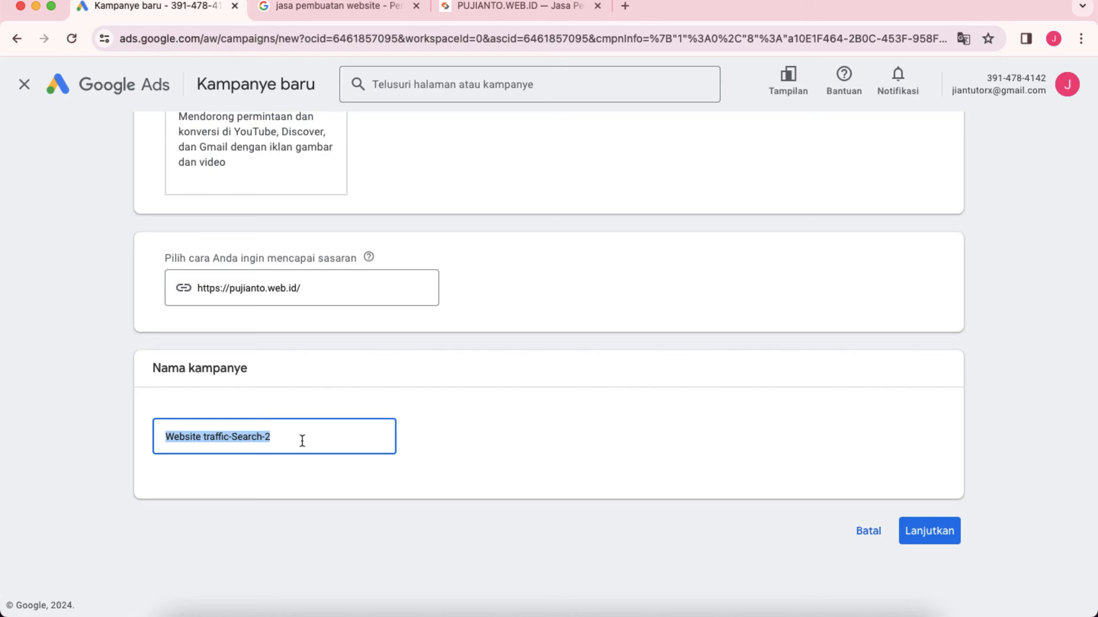
type("PUJIANTO WEB ID")
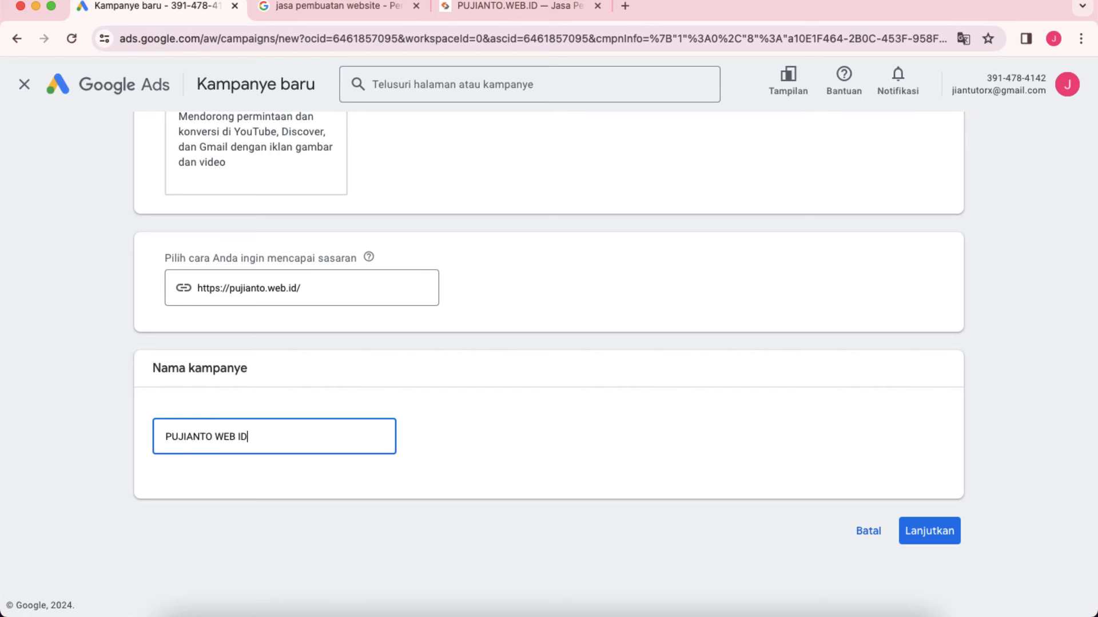
left_click(922, 531)
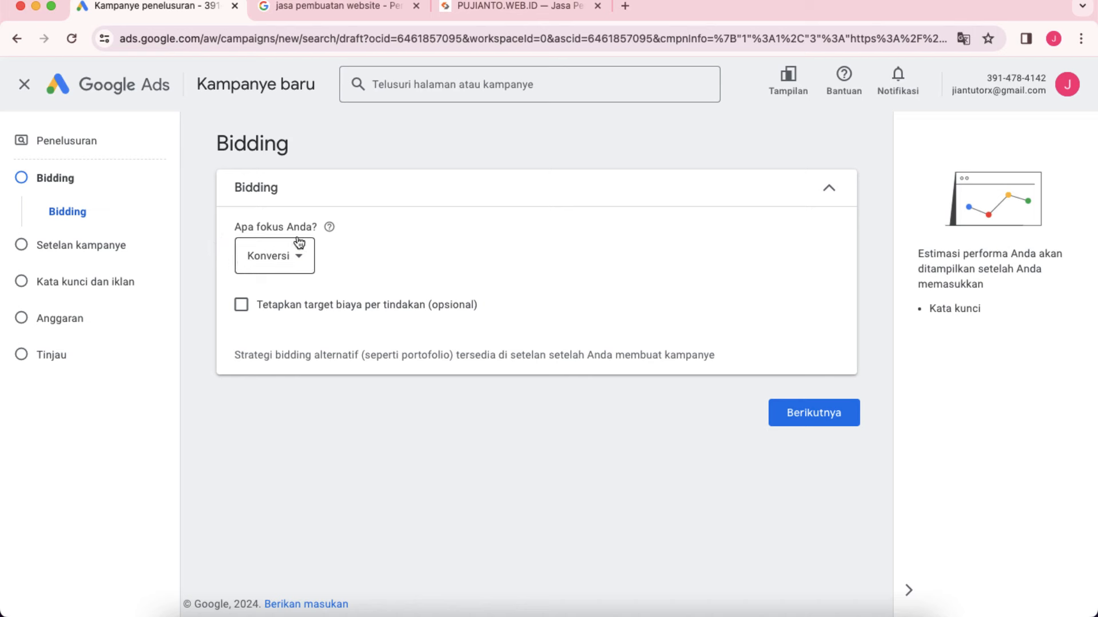
- Look over the bidding focus options and set the campaign's bidding focus to Klik
left_click(294, 254)
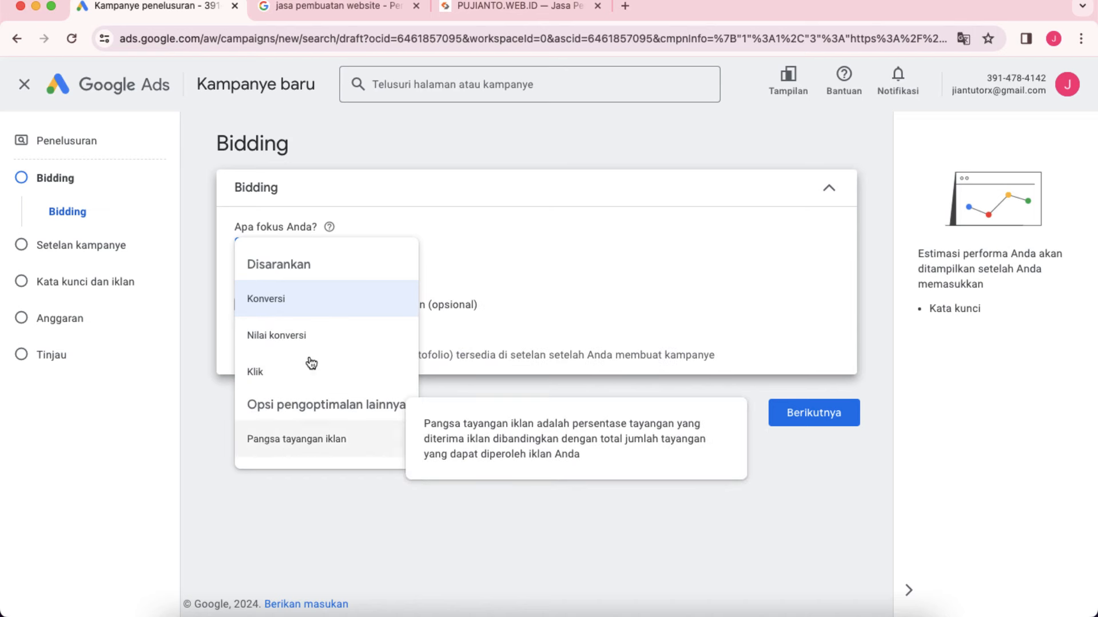
left_click(207, 256)
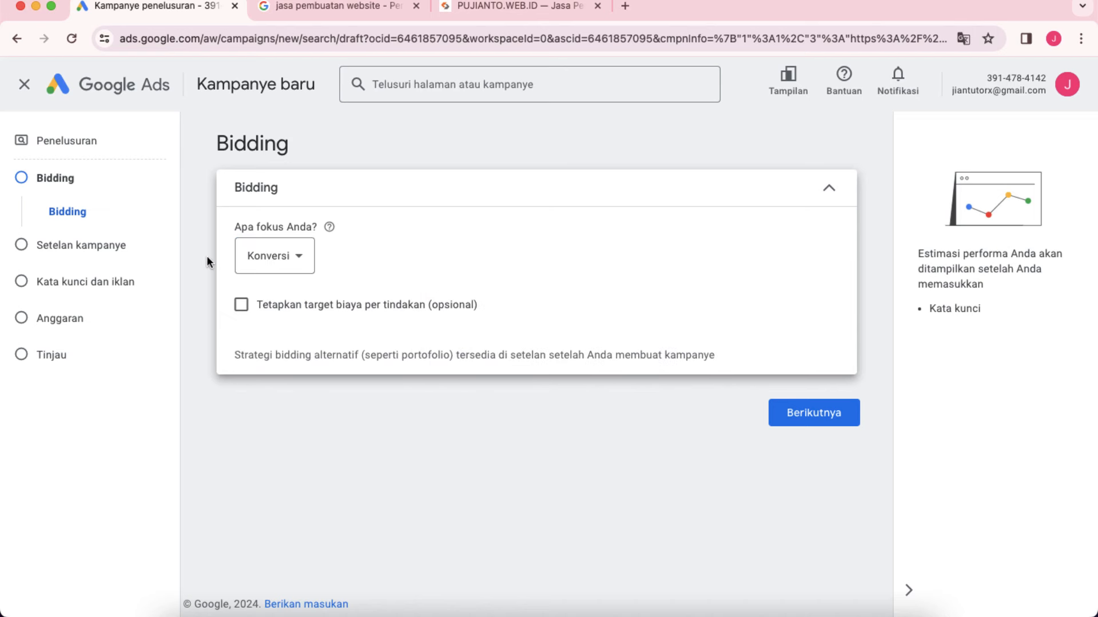
left_click(290, 252)
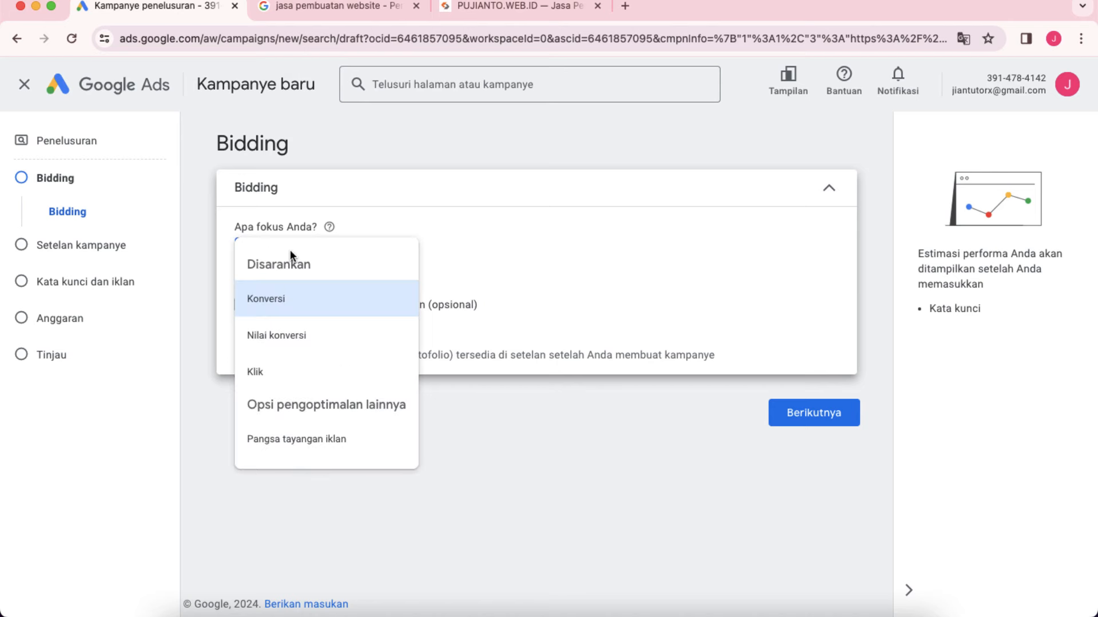
left_click(257, 372)
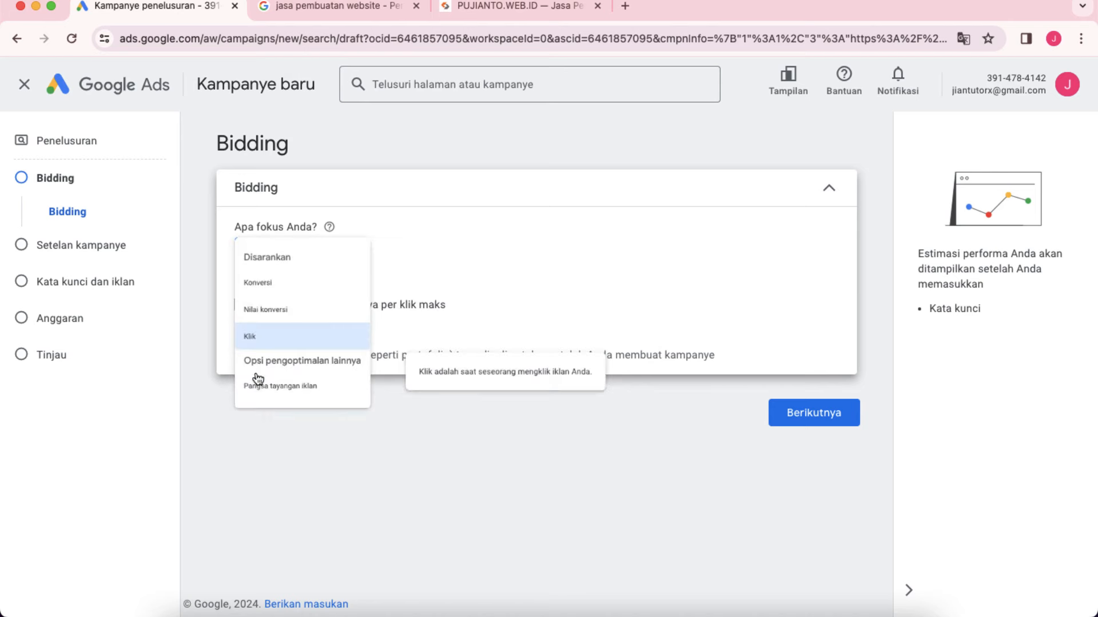
- Examine the sponsored ads for the "jasa pembuatan website" search on Google, comparing them with the campaign's Klik bidding settings
left_click(355, 9)
scroll(81, 400, "down", 3)
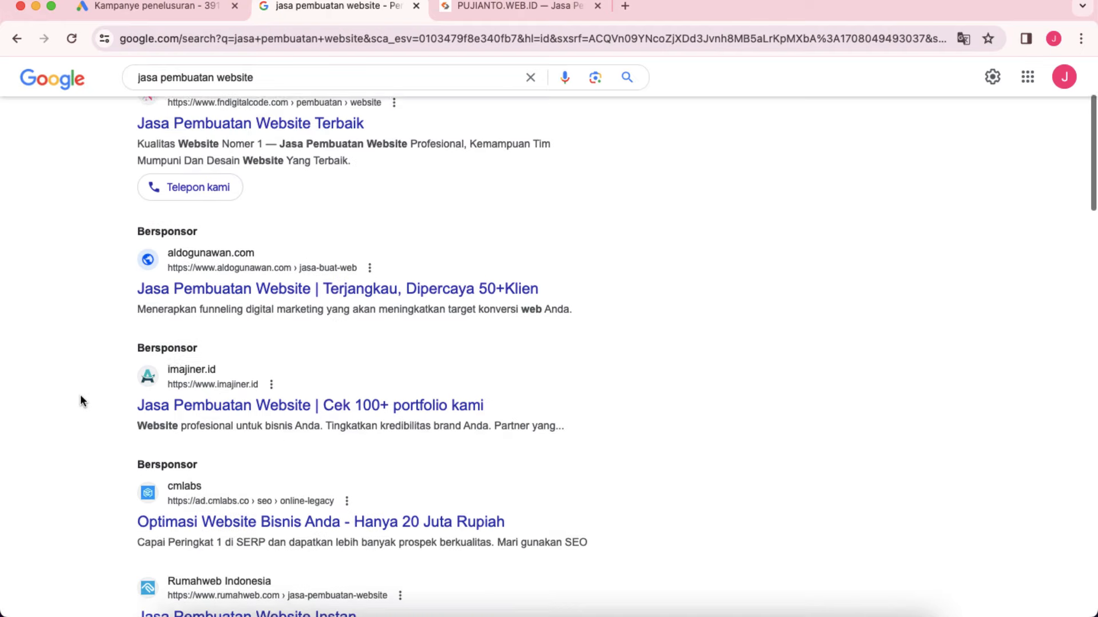
scroll(80, 400, "up", 3)
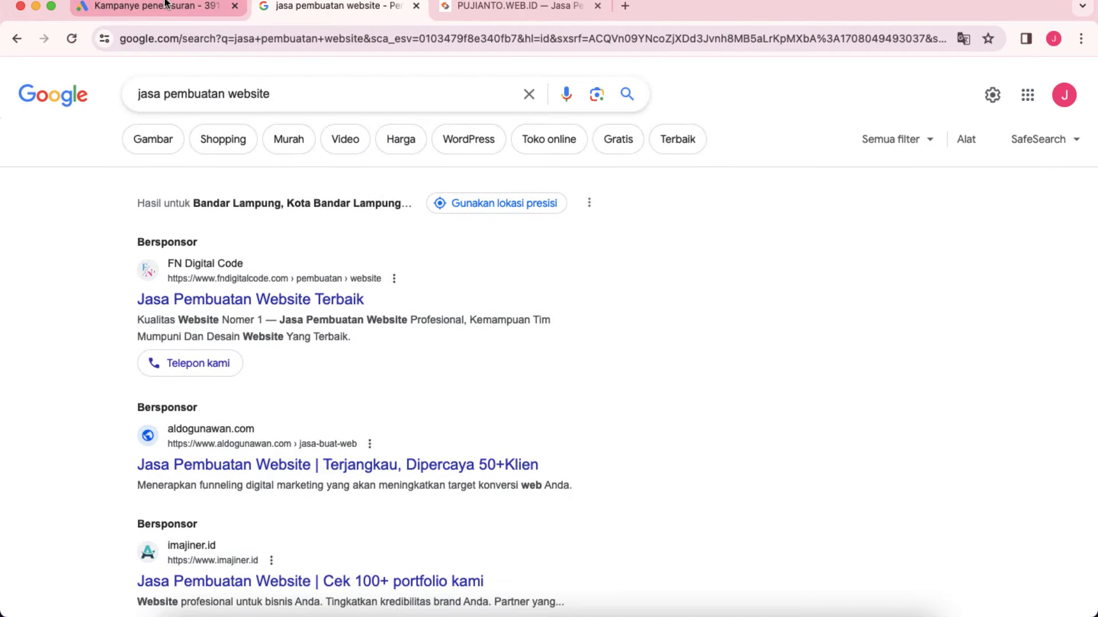
left_click(166, 5)
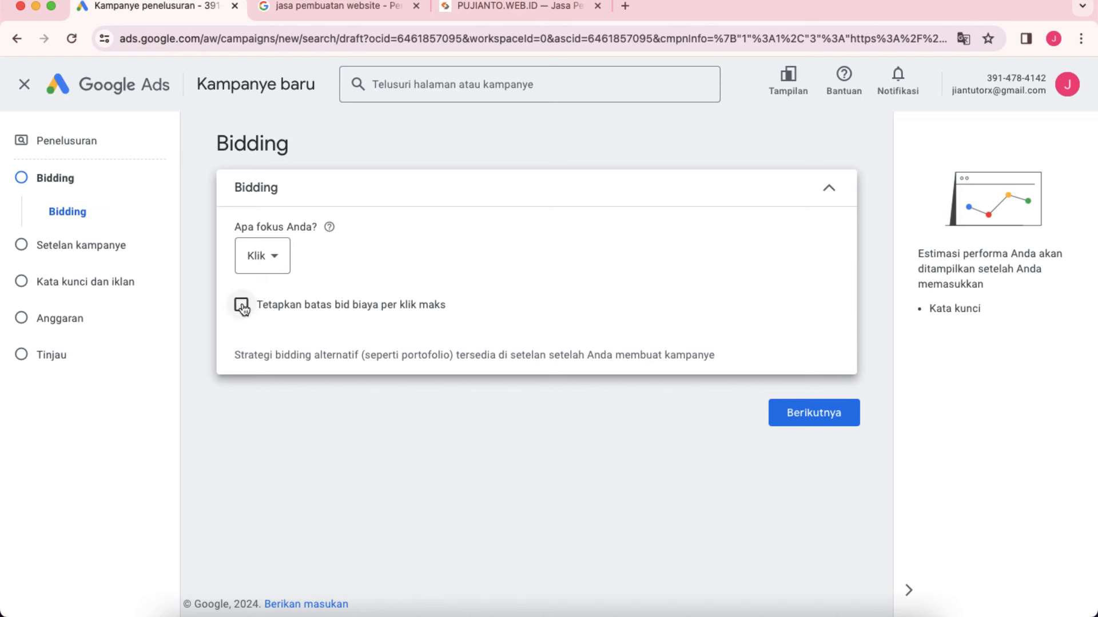
left_click(327, 5)
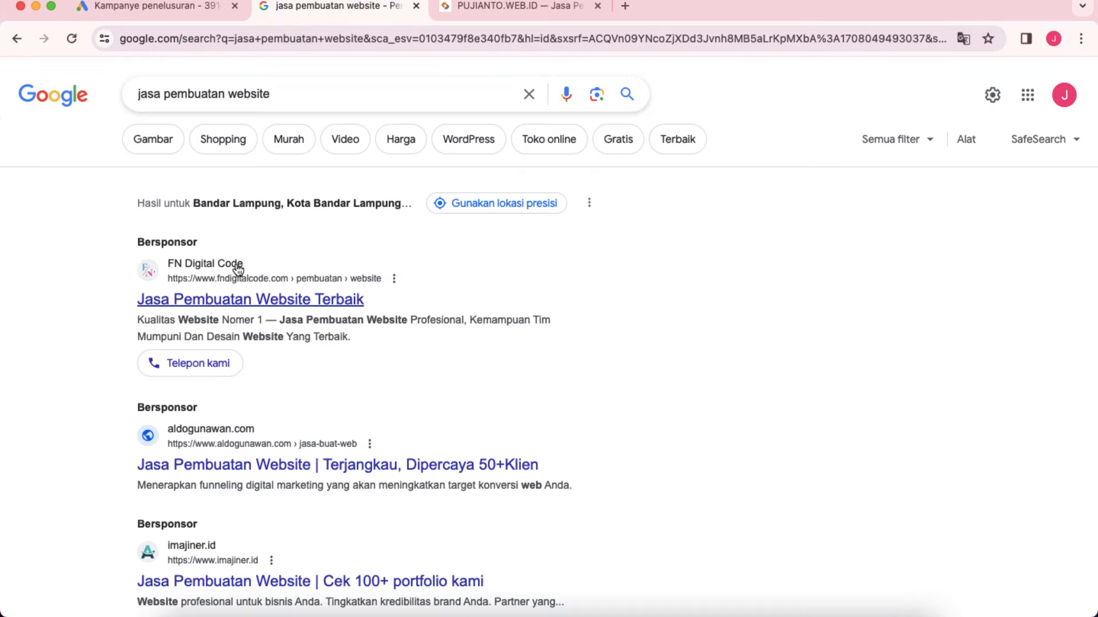
scroll(97, 342, "down", 3)
scroll(97, 342, "up", 3)
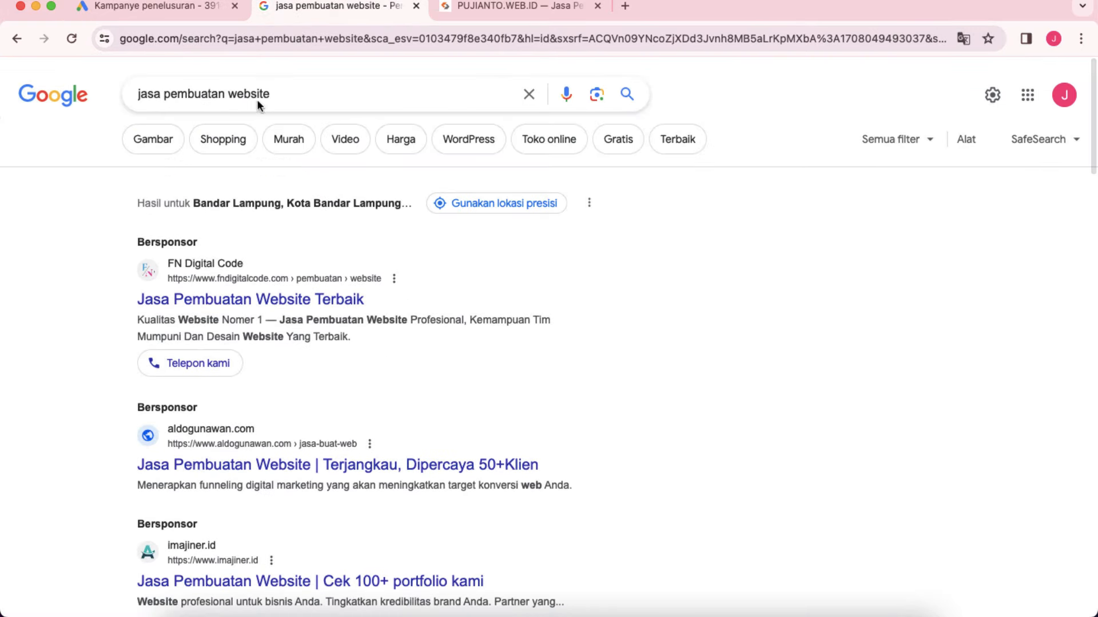
left_click_drag(274, 94, 123, 93)
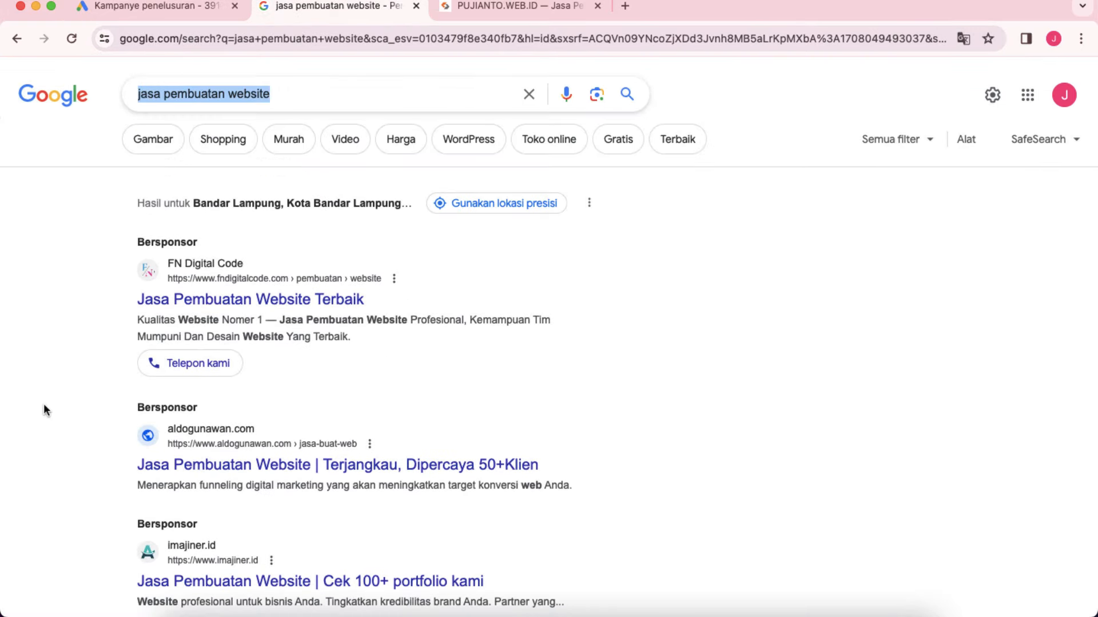
scroll(44, 406, "down", 1)
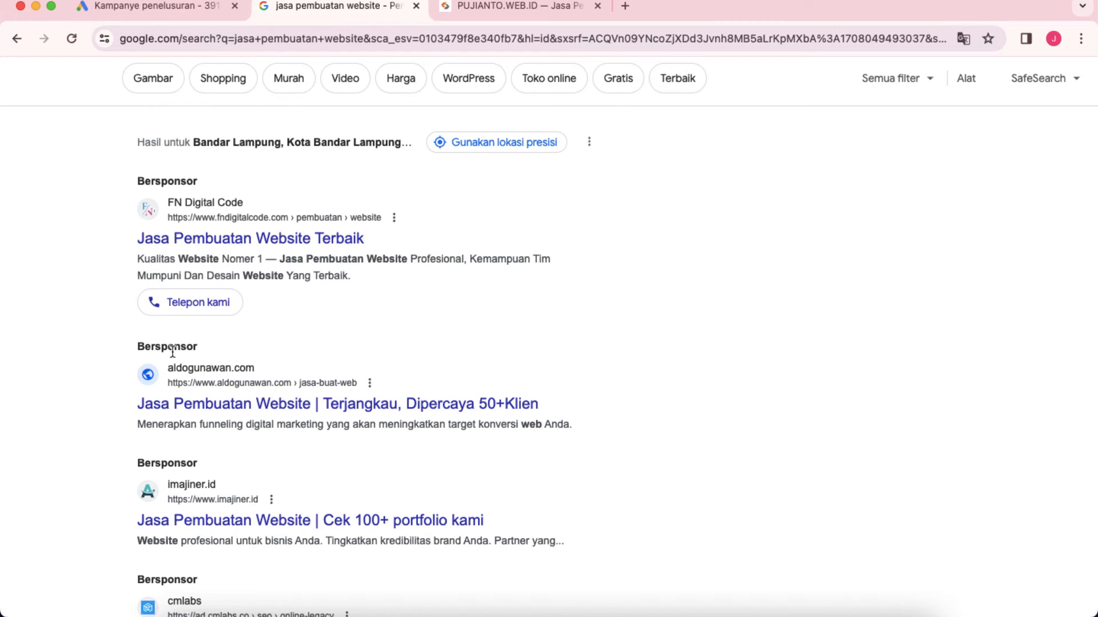
scroll(171, 382, "down", 1)
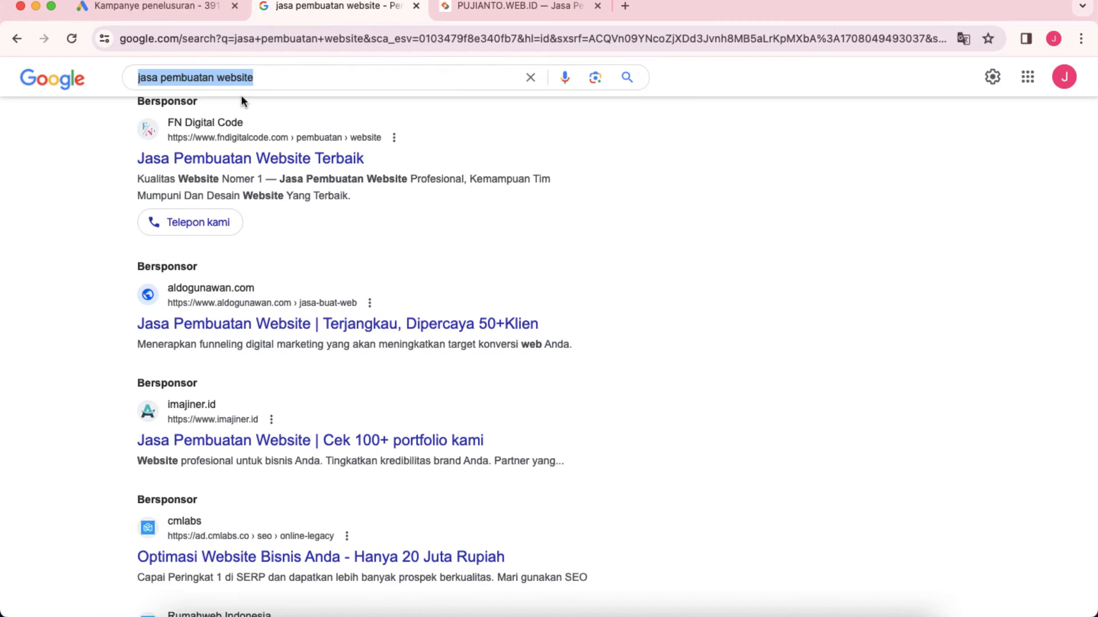
scroll(105, 243, "up", 2)
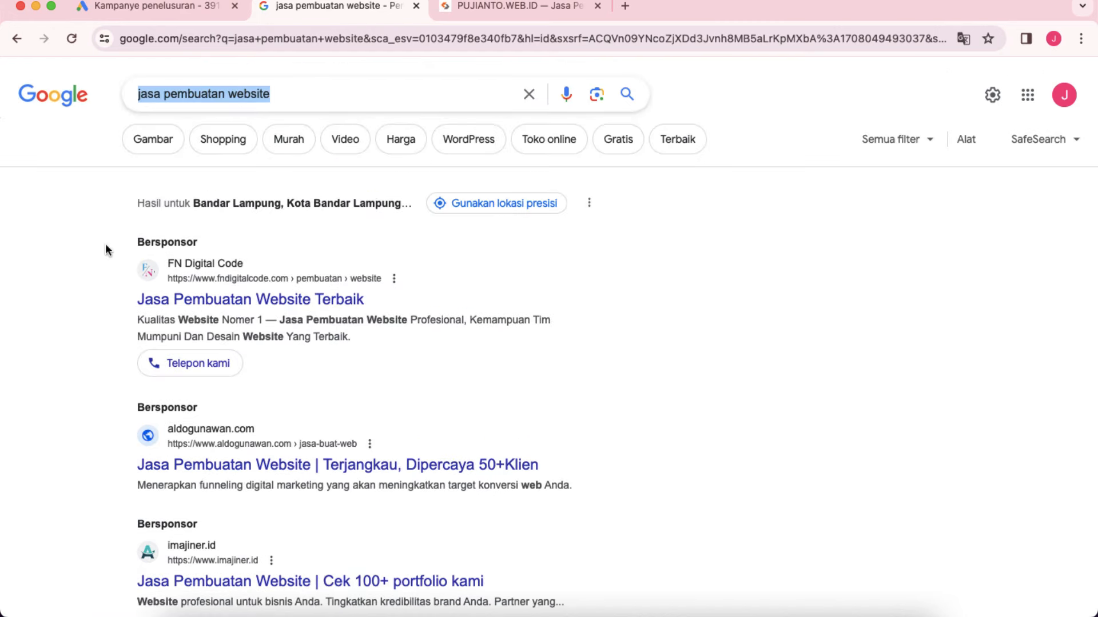
left_click(146, 7)
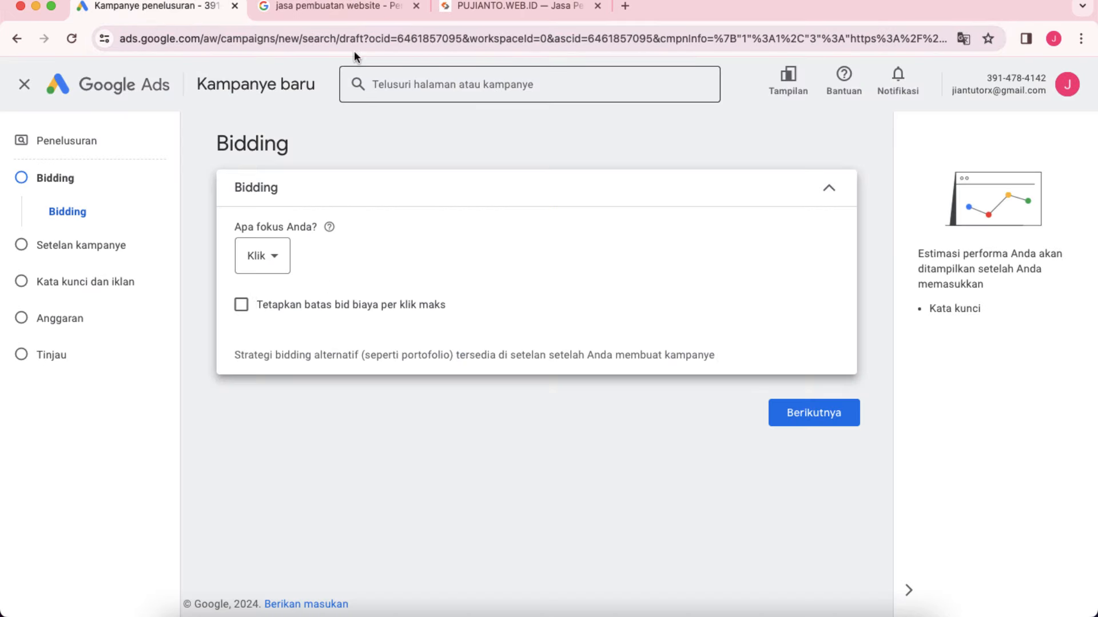
left_click(348, 6)
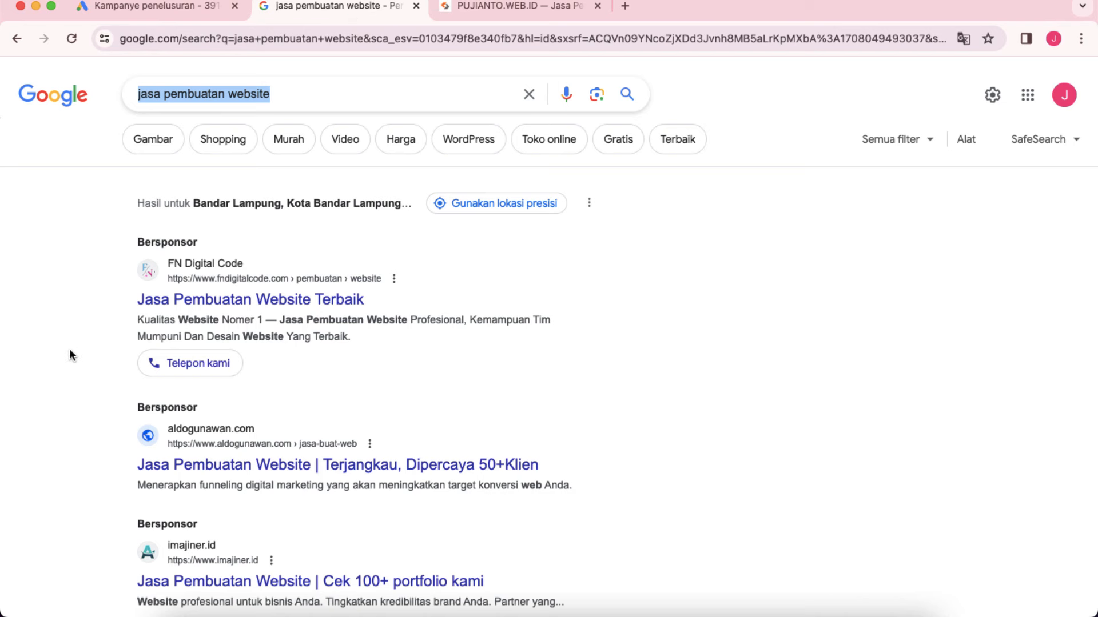
scroll(68, 366, "down", 3)
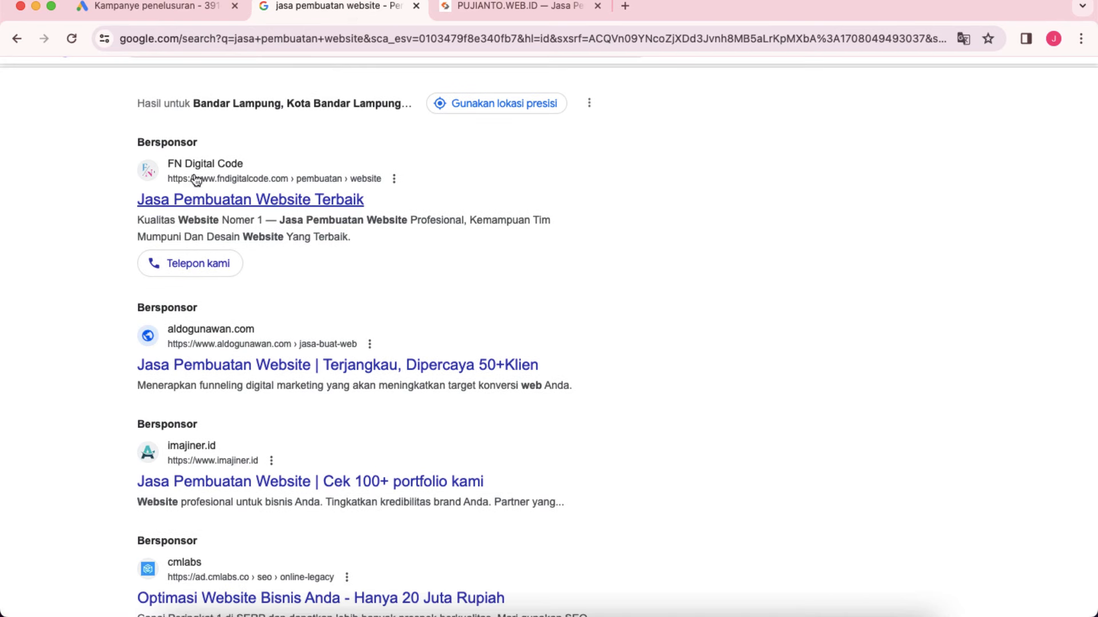
- Review the sponsored results for "jasa pembuatan website" once more against the Bidding page's cost-per-click option
scroll(192, 206, "up", 2)
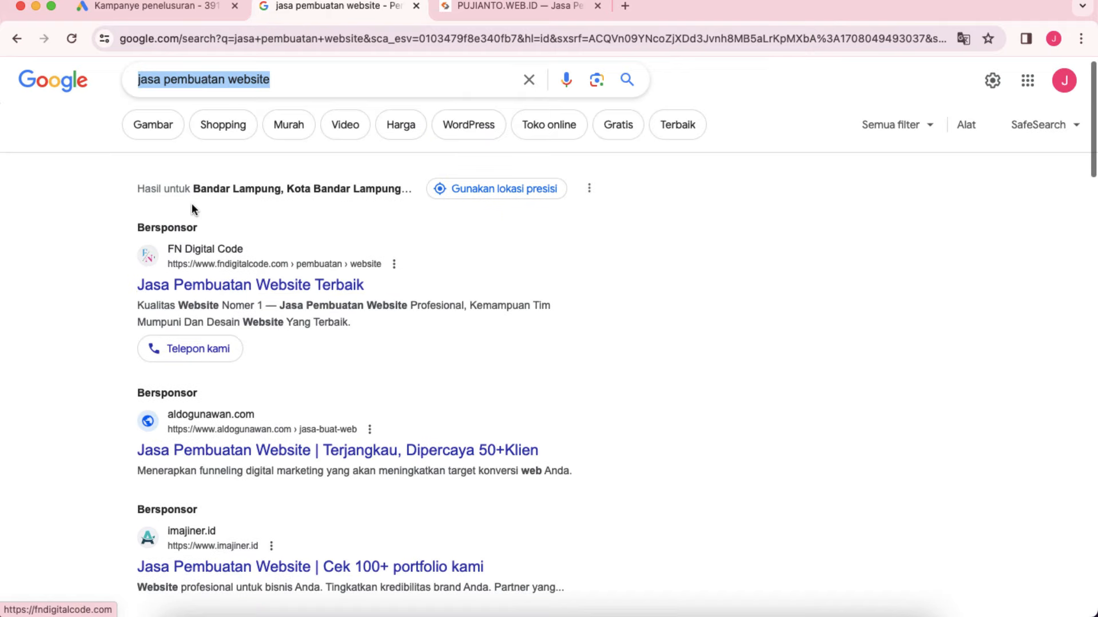
left_click(151, 5)
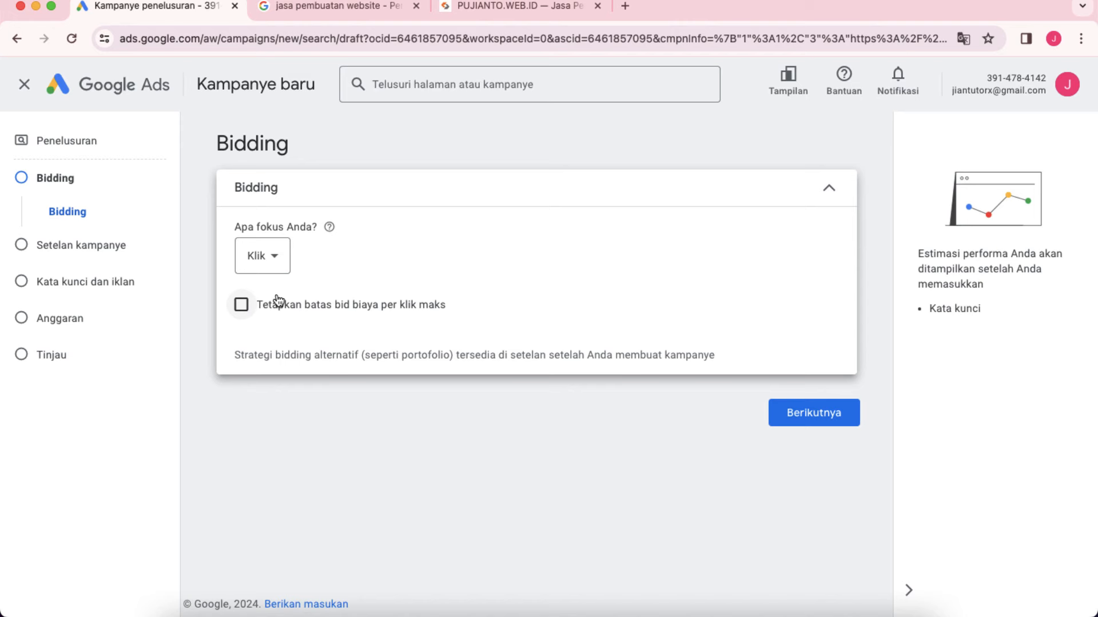
left_click(318, 8)
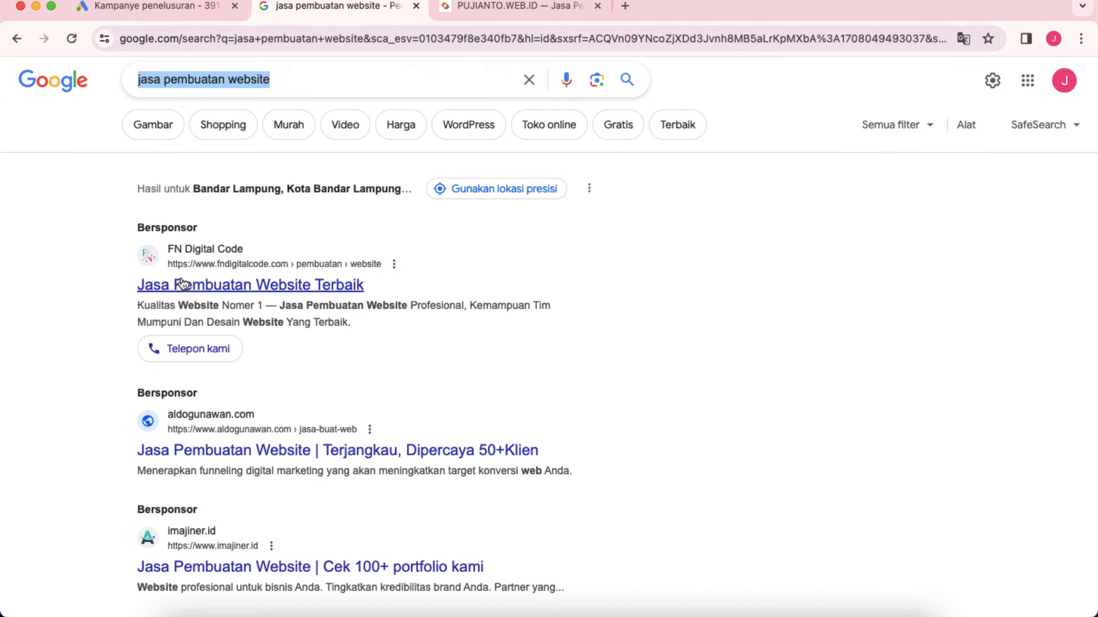
left_click(163, 9)
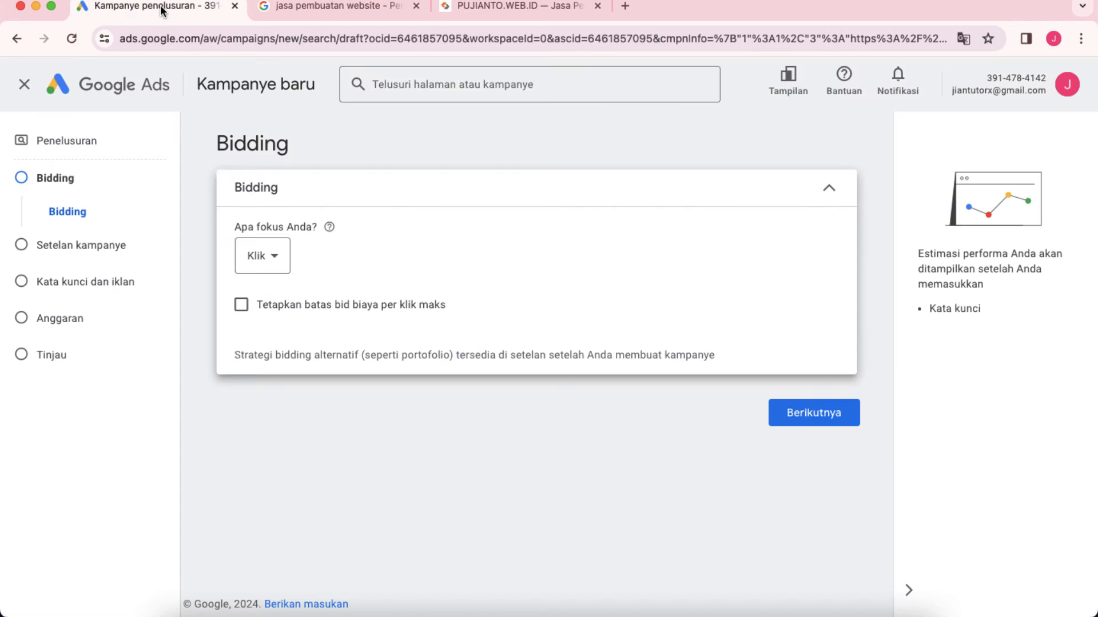
- Try a maximum CPC bid limit of Rp 1.000,00 on the campaign's bidding, and turn the limit off again
left_click(244, 313)
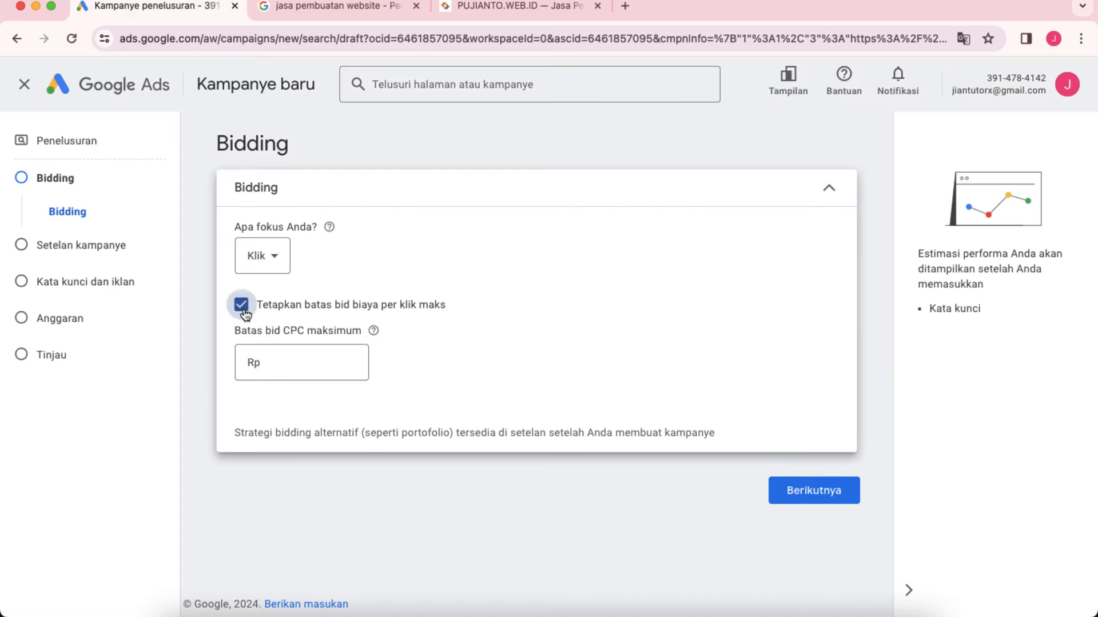
left_click(283, 370)
type("1000")
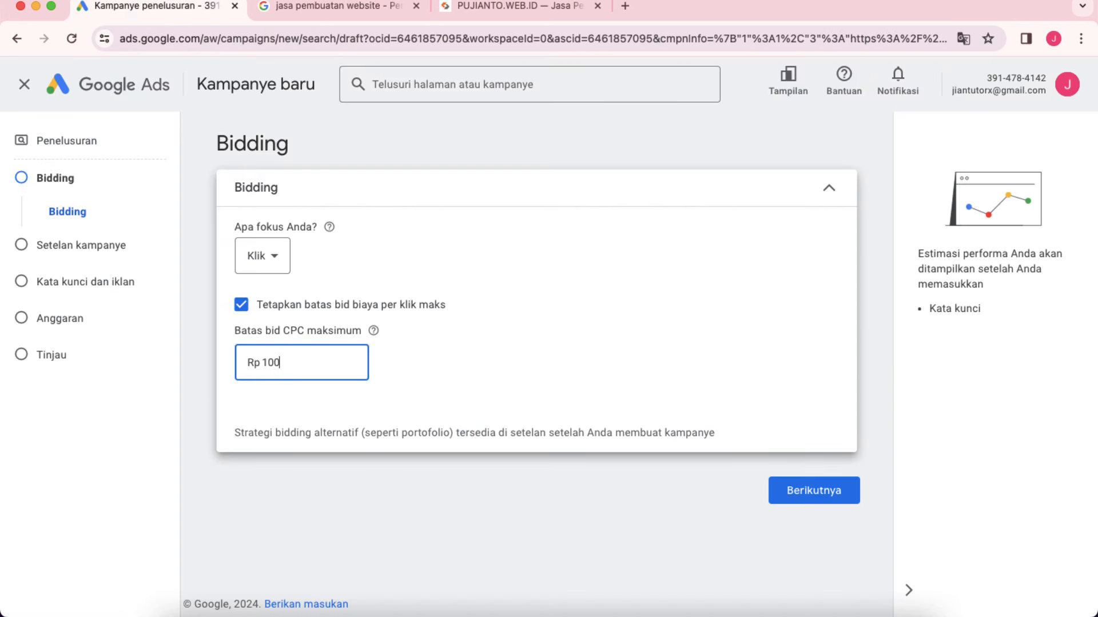
left_click(395, 360)
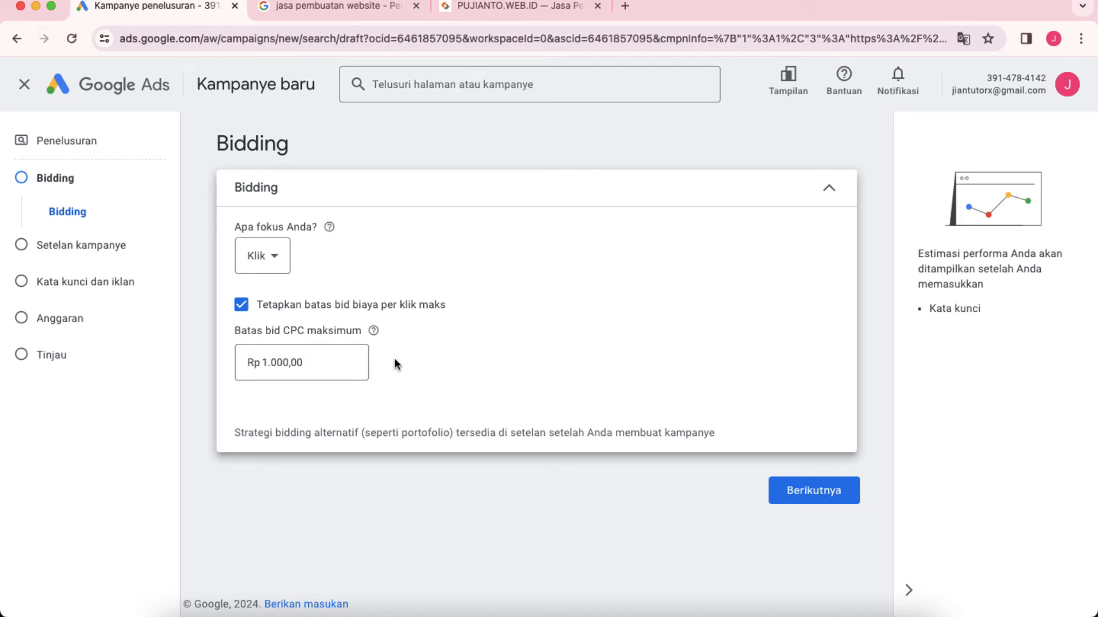
left_click(362, 10)
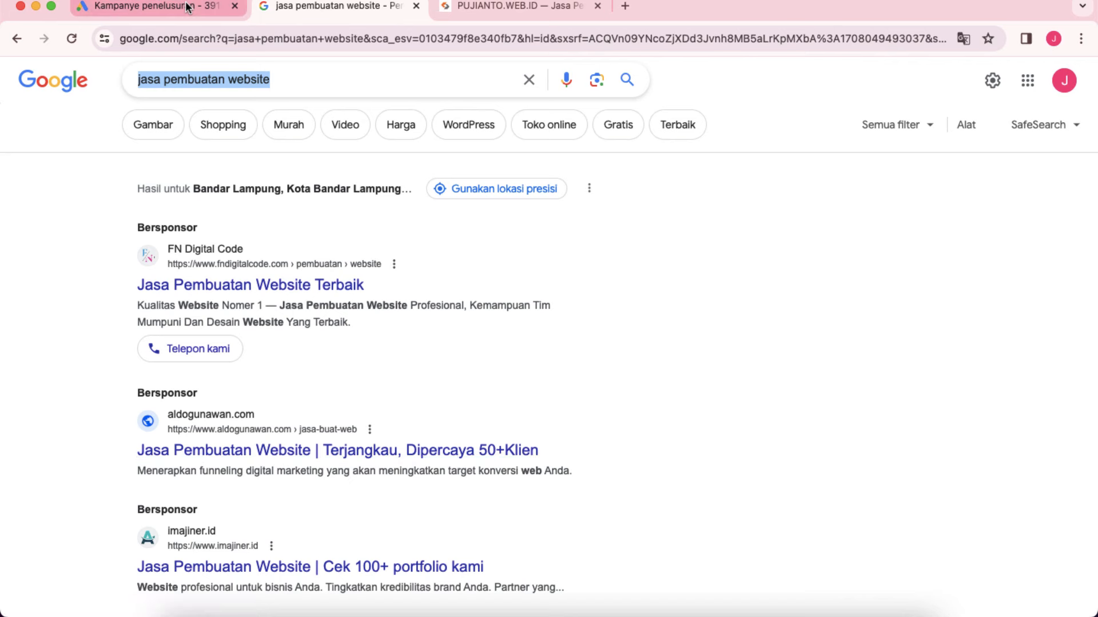
left_click(150, 7)
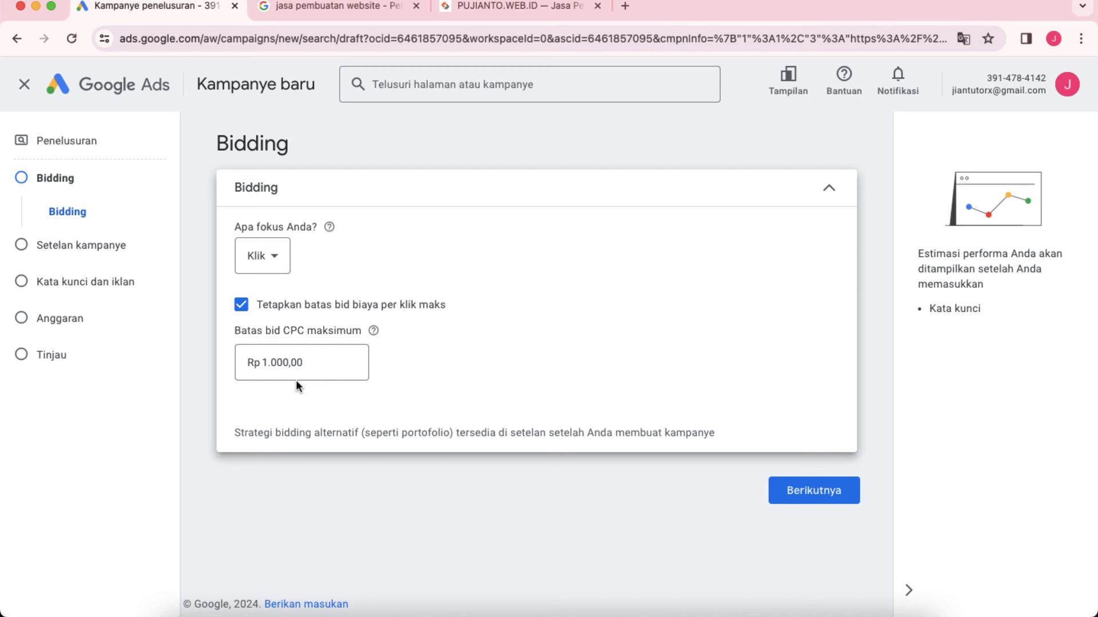
left_click(242, 307)
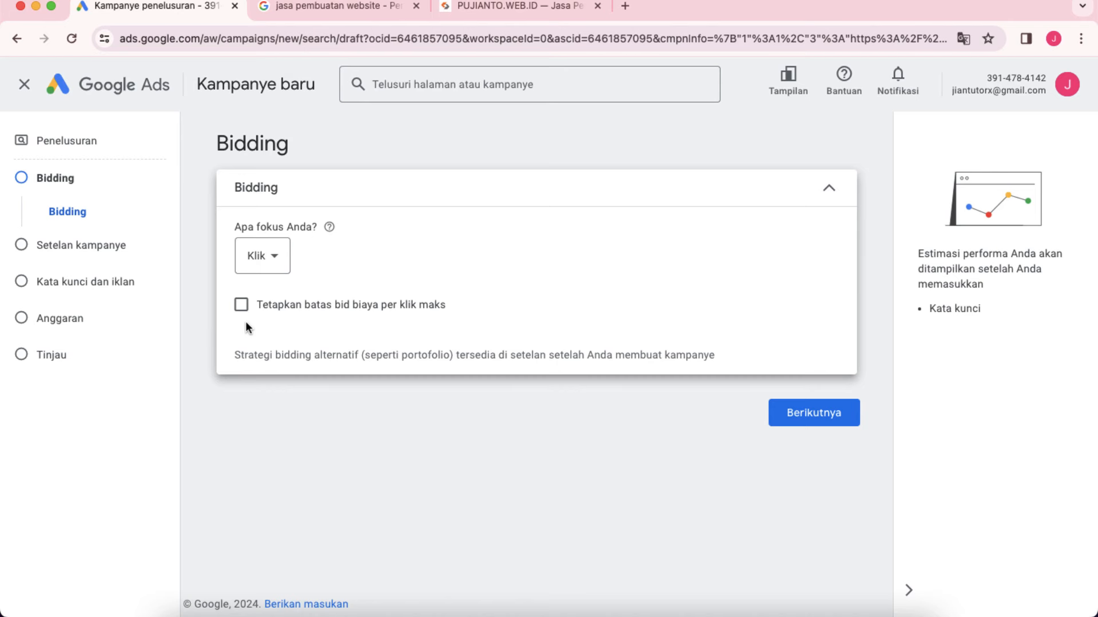
- Continue to the campaign settings and exclude both the Google search partners and the Google Display Network
left_click(811, 420)
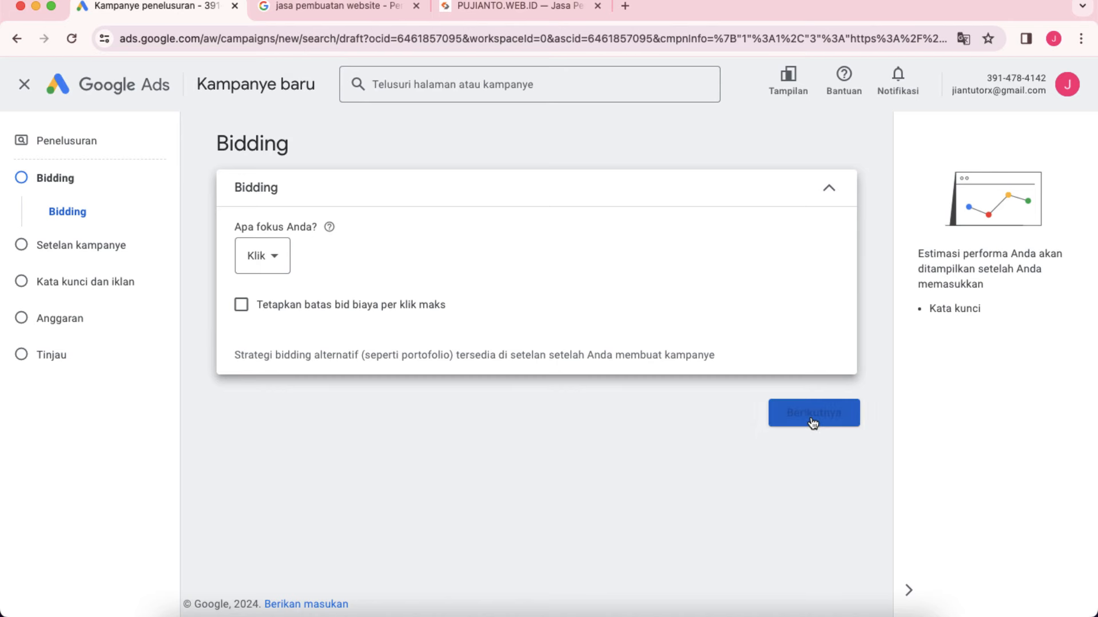
scroll(234, 397, "down", 2)
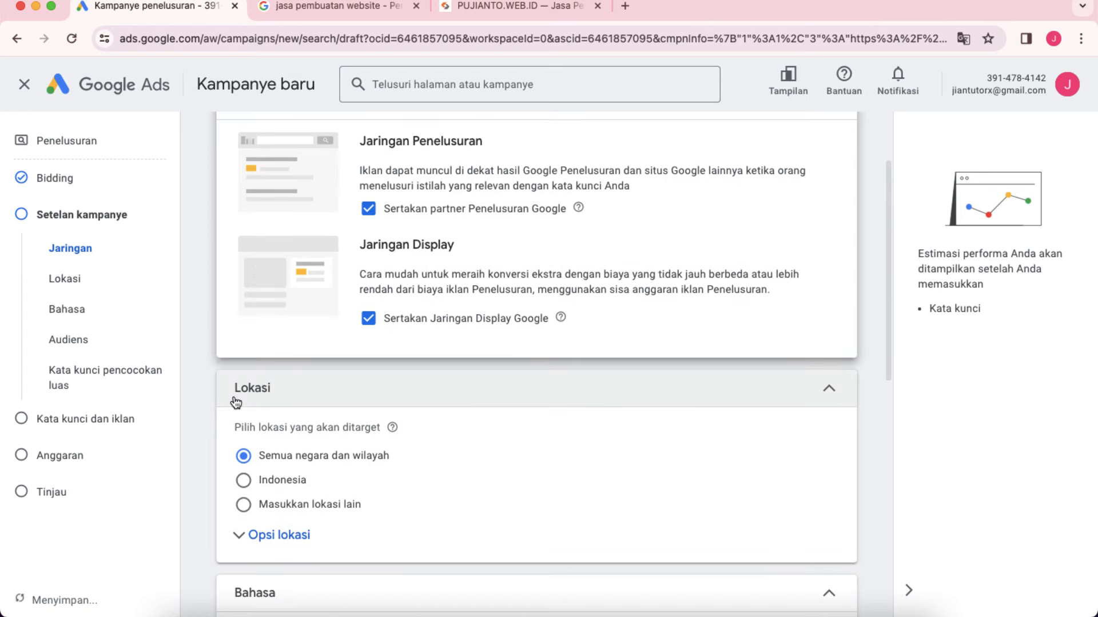
scroll(234, 396, "up", 1)
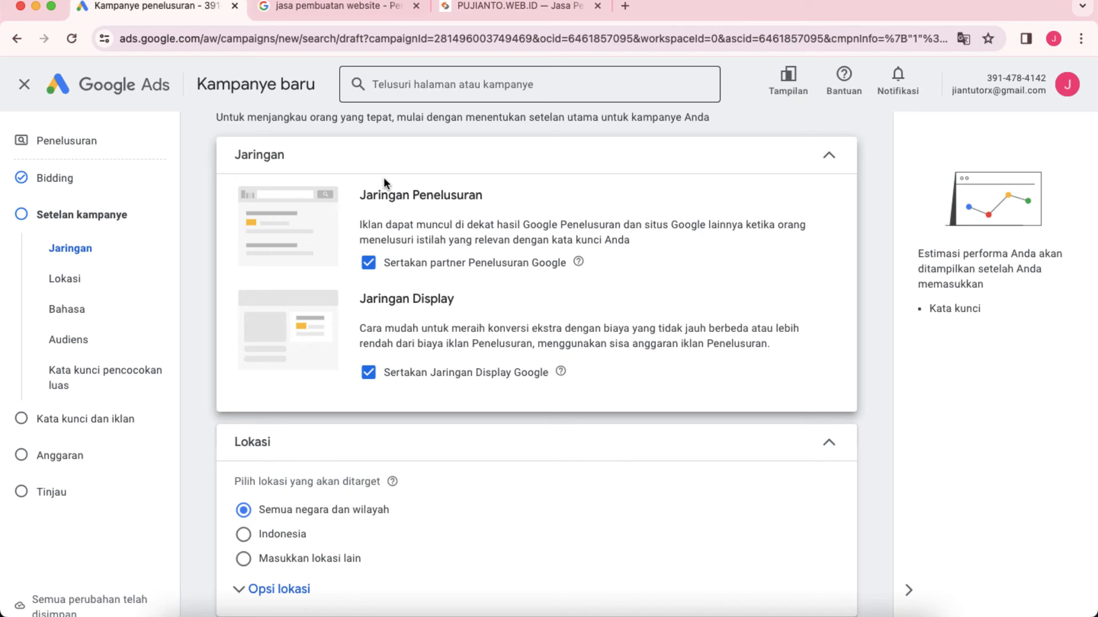
left_click(369, 265)
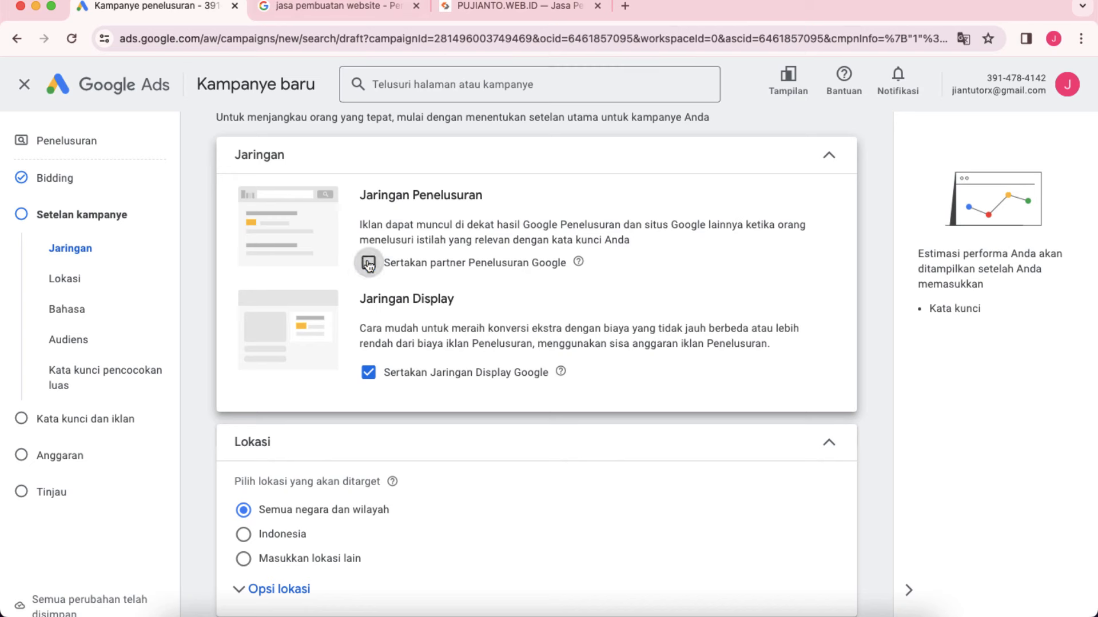
left_click(369, 372)
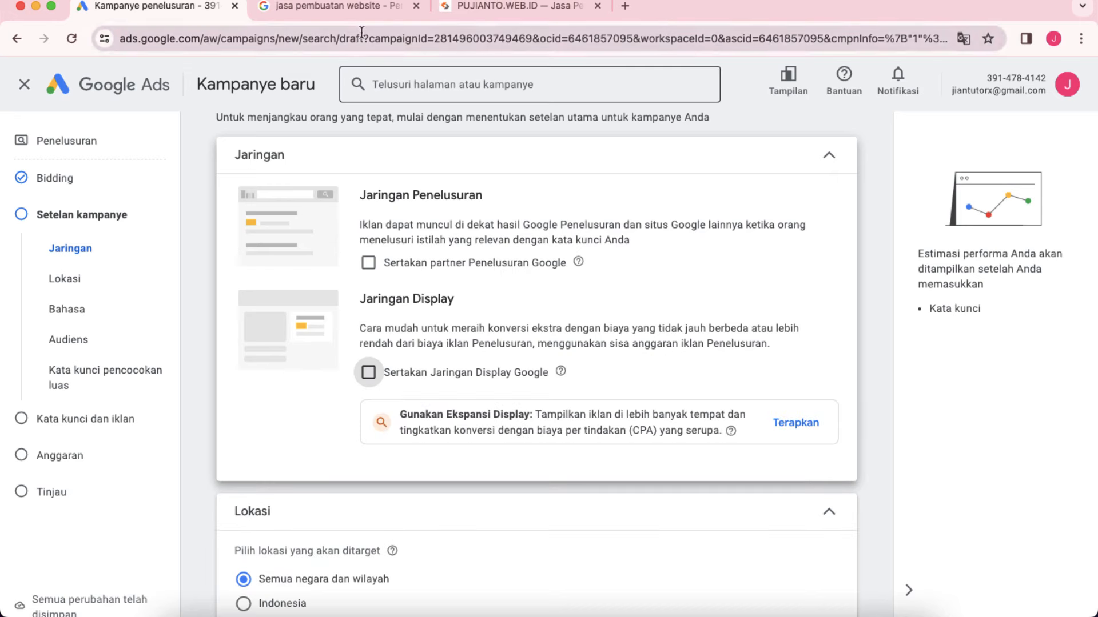
- Consult the Google search results page, include both ad networks again, and revert both to excluded
left_click(339, 7)
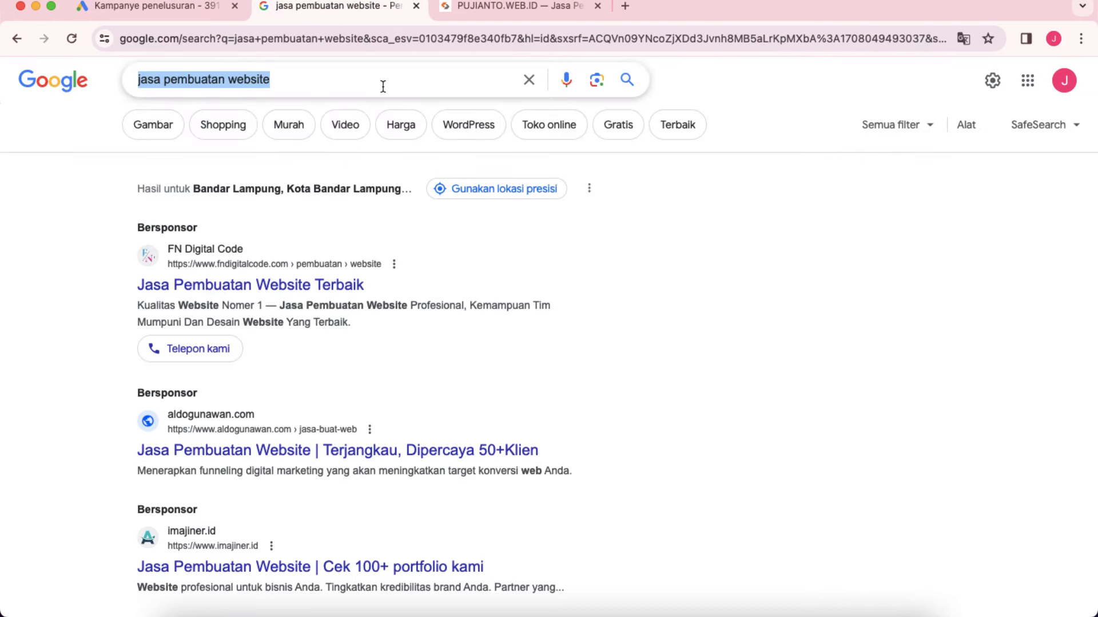
left_click(195, 5)
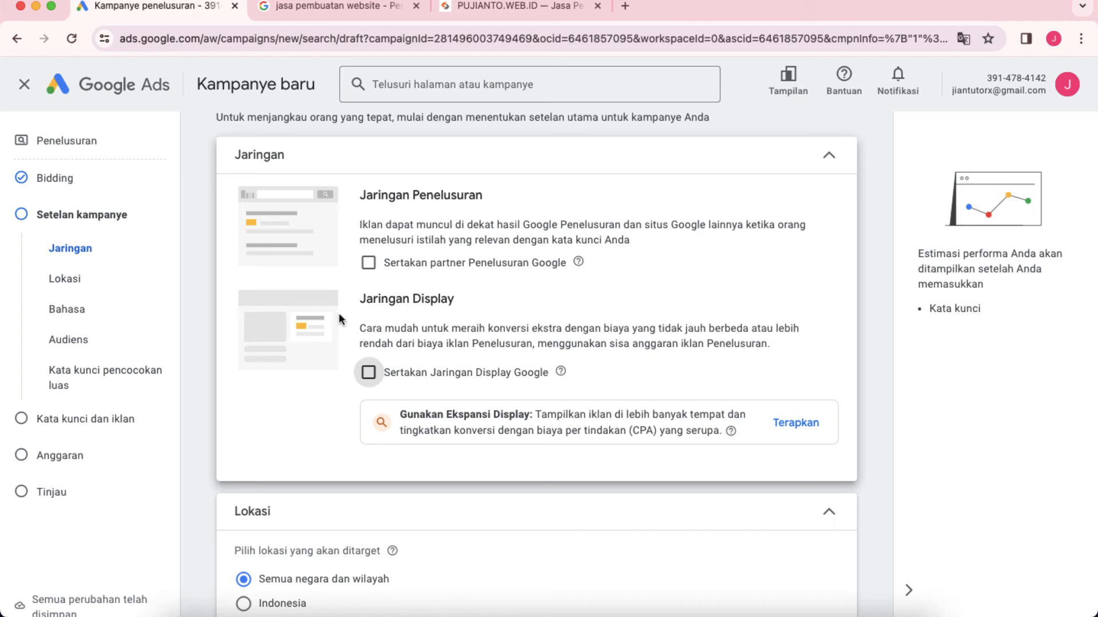
left_click(368, 264)
left_click(368, 372)
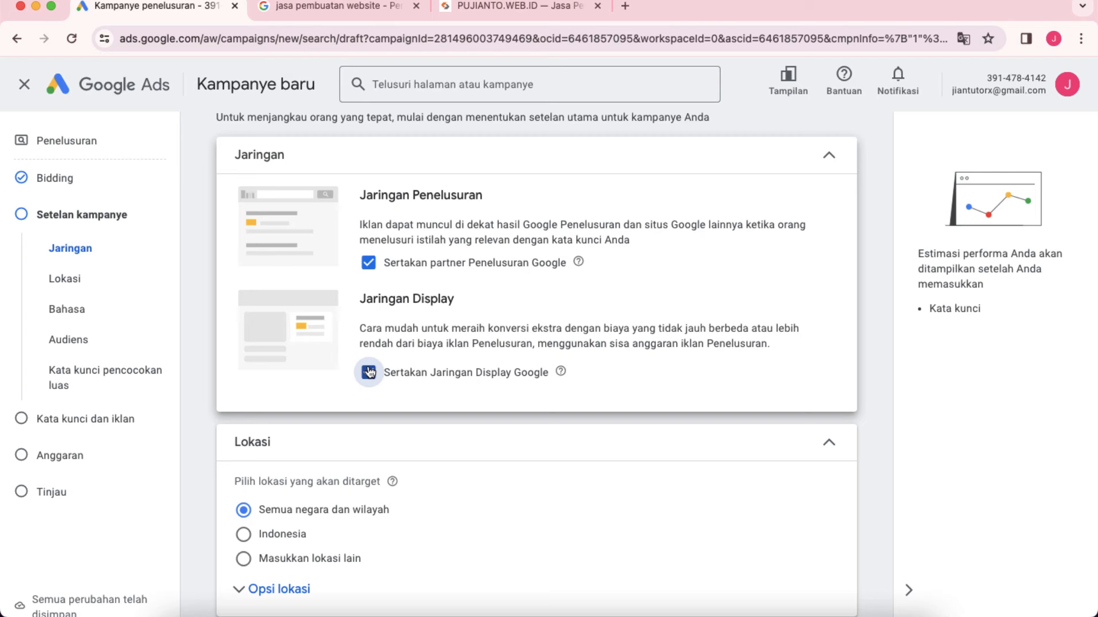
left_click(368, 372)
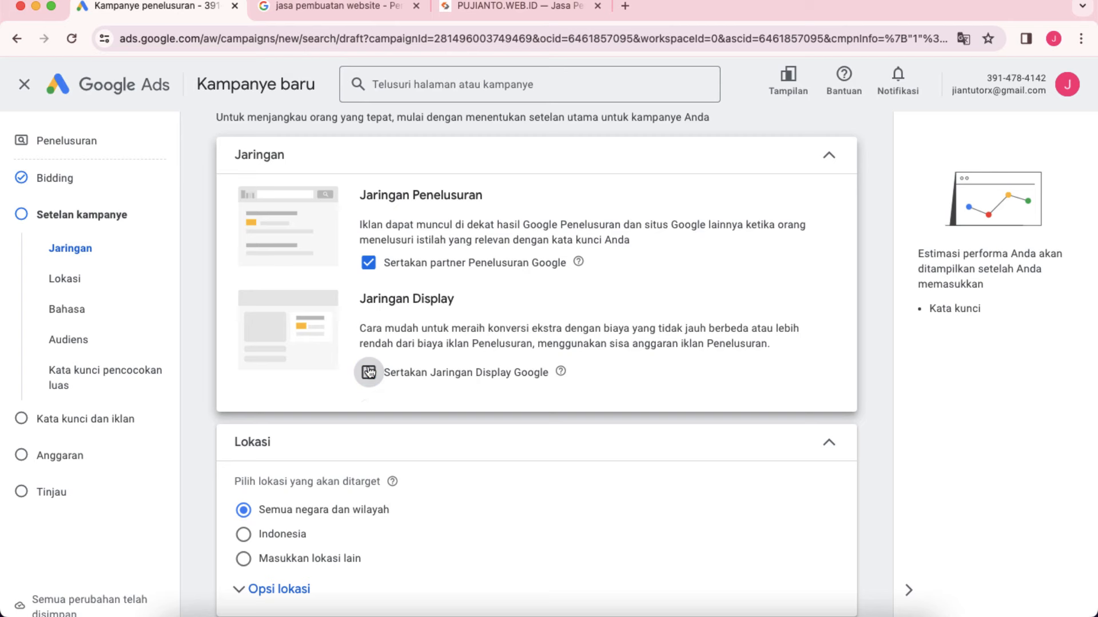
left_click(368, 262)
- Try the three Lokasi targeting options, settle on Indonesia, and check the Google search page
scroll(207, 318, "down", 2)
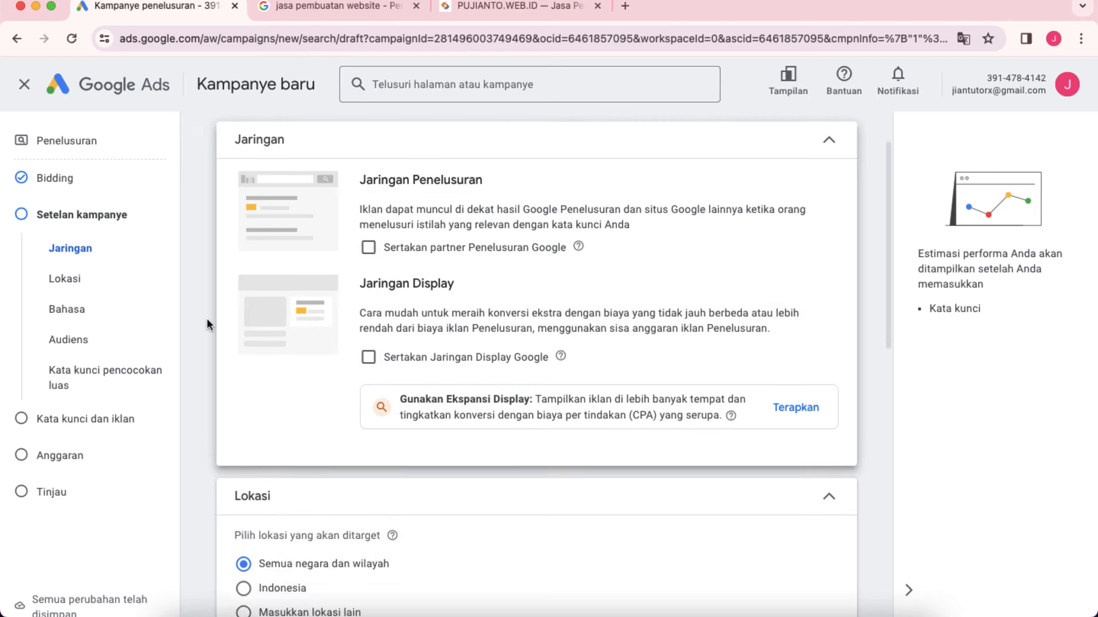
scroll(207, 321, "down", 2)
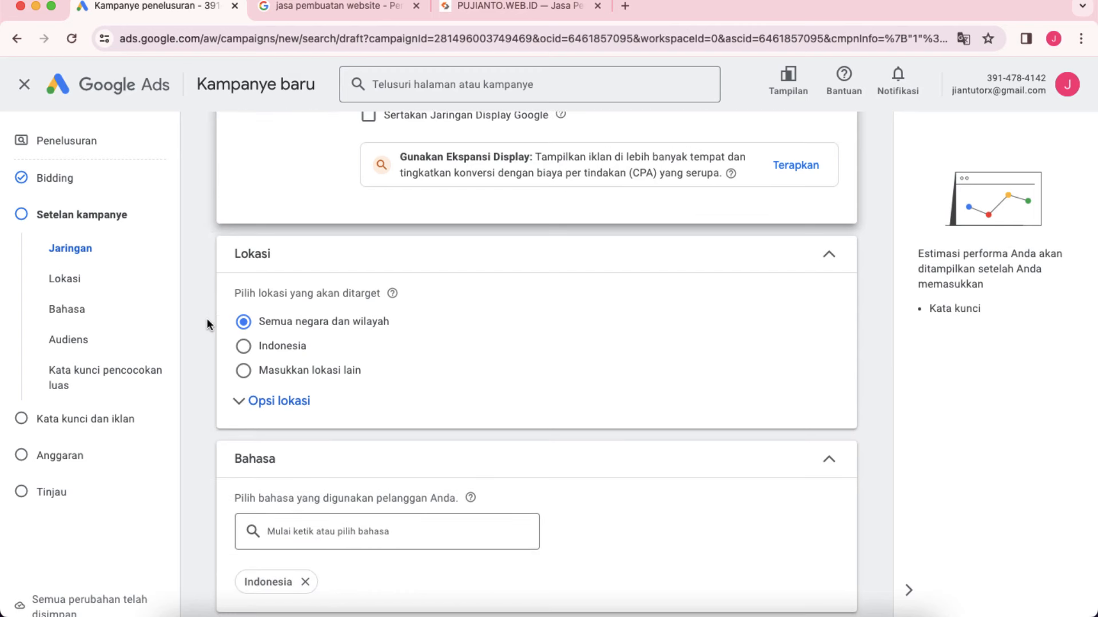
scroll(207, 319, "down", 1)
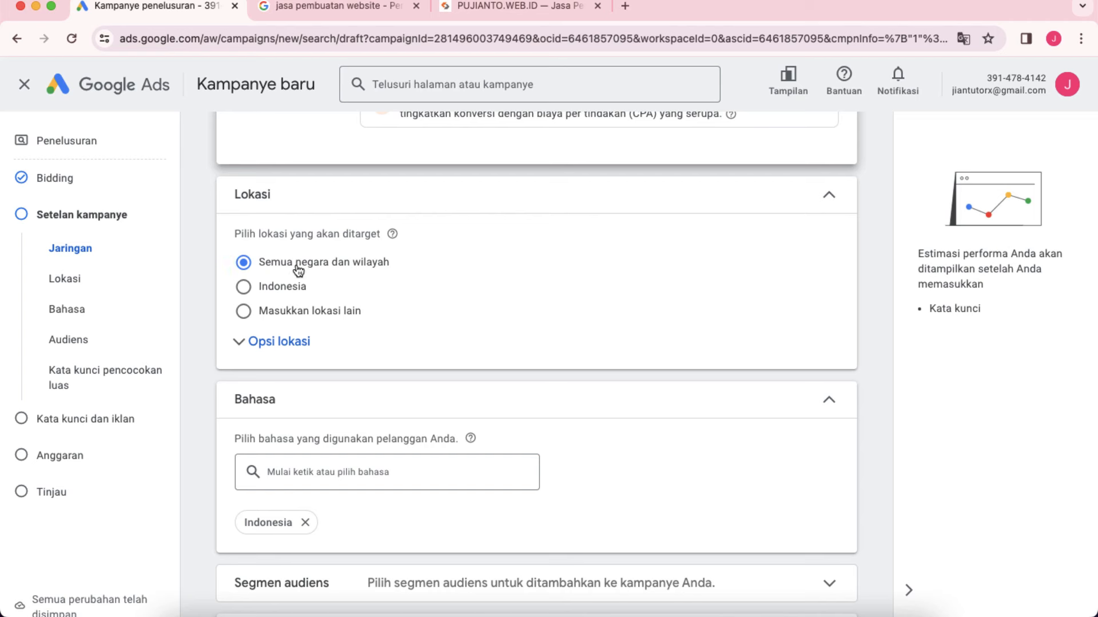
left_click(246, 312)
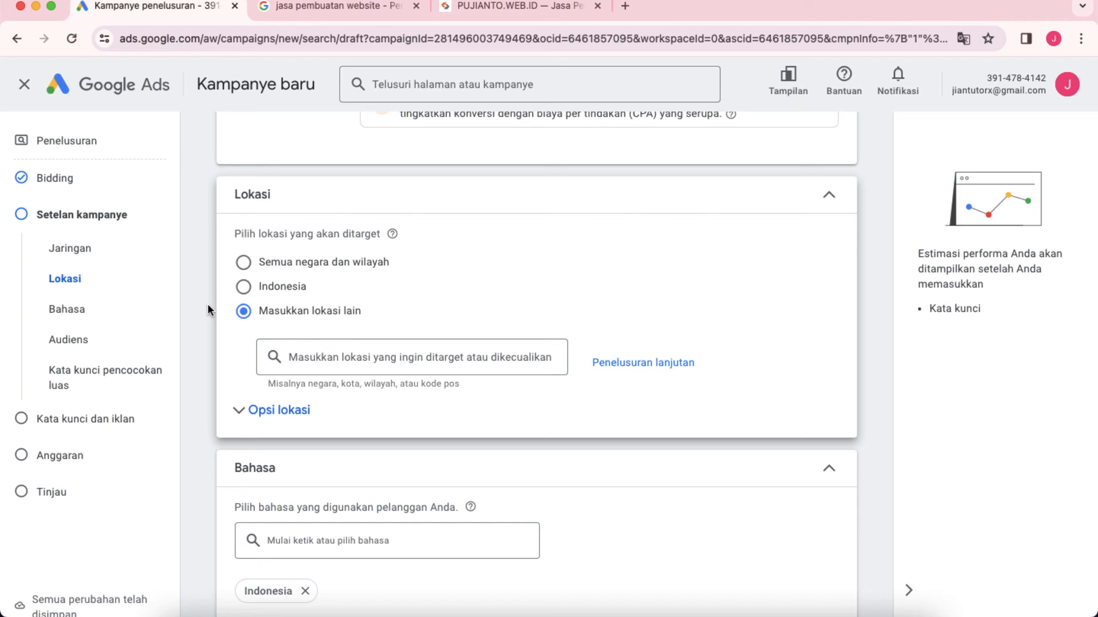
left_click(240, 265)
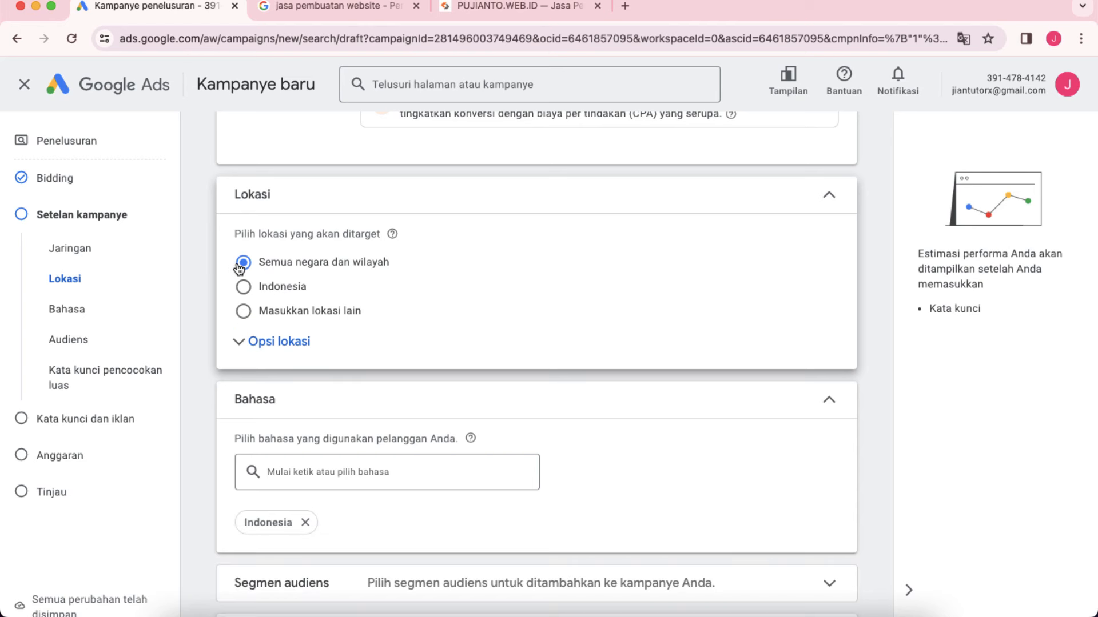
left_click(244, 289)
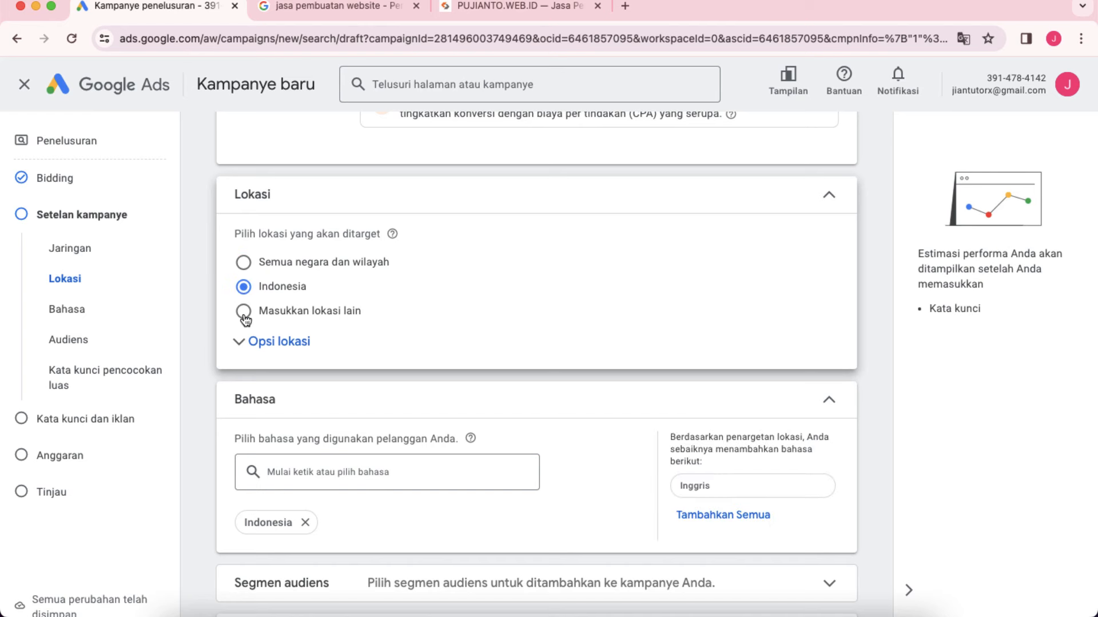
left_click(244, 315)
left_click(247, 290)
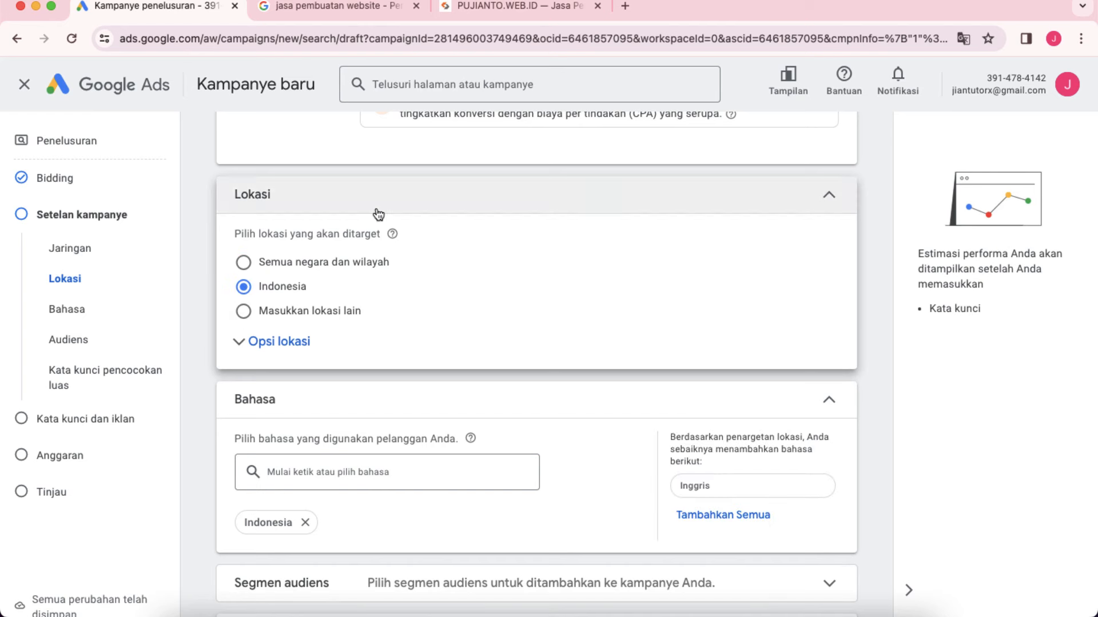
left_click(358, 8)
left_click(178, 6)
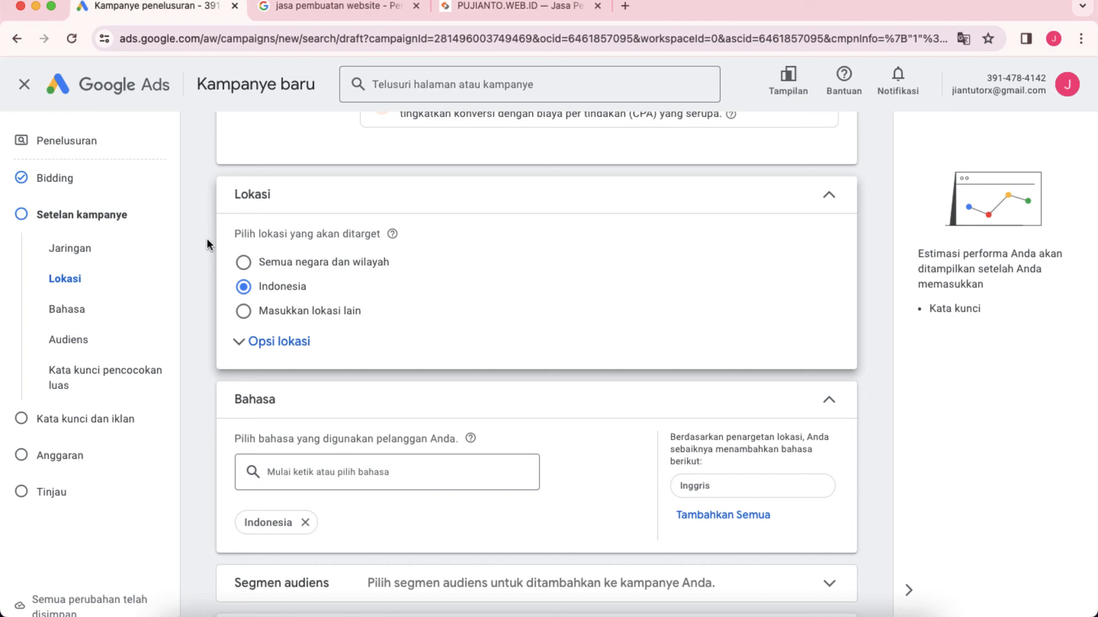
- Switch location targeting to Masukkan lokasi lain, search for jakarta, and target the city Jakarta Timur
left_click(243, 312)
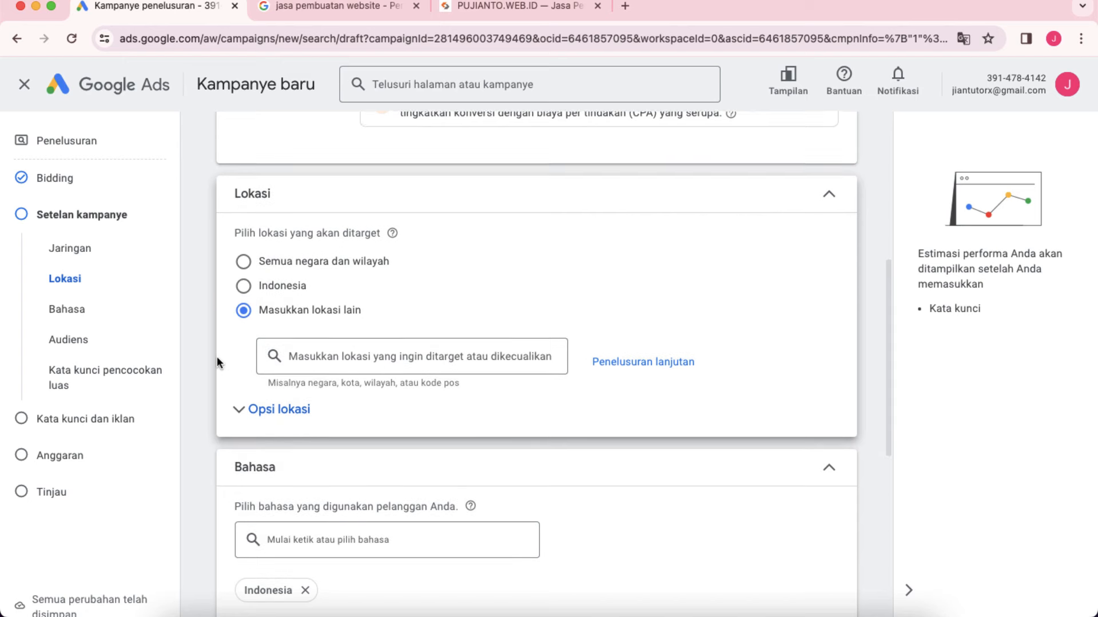
scroll(218, 355, "down", 2)
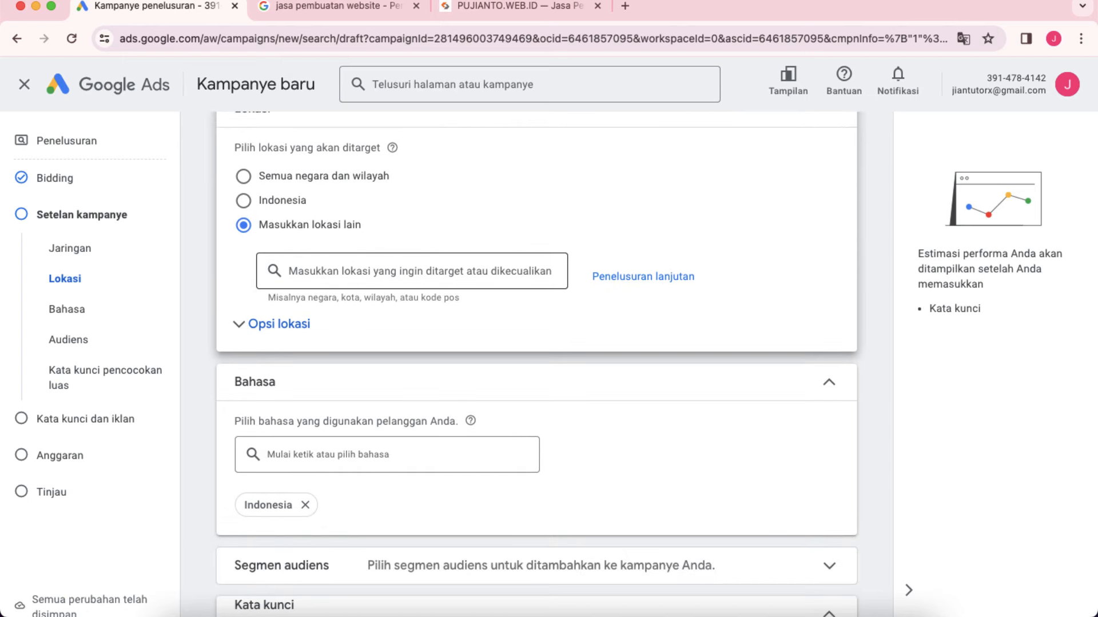
type("jakarta")
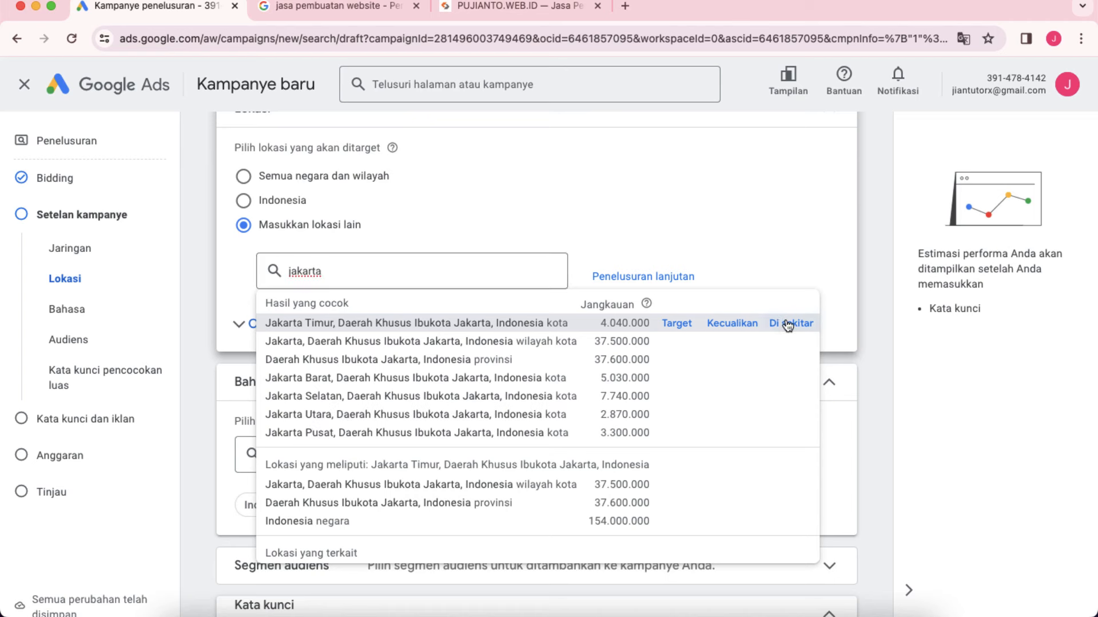
left_click(676, 324)
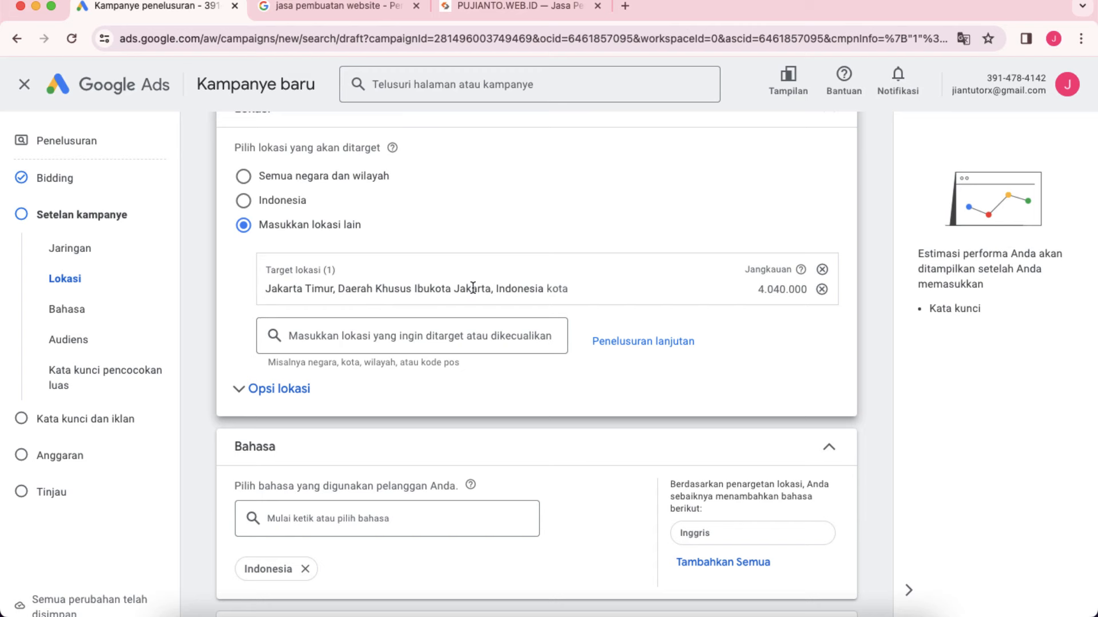
- Replace the Jakarta Timur target with the province Daerah Khusus Ibukota Jakarta and go back to the Google search page
left_click(821, 289)
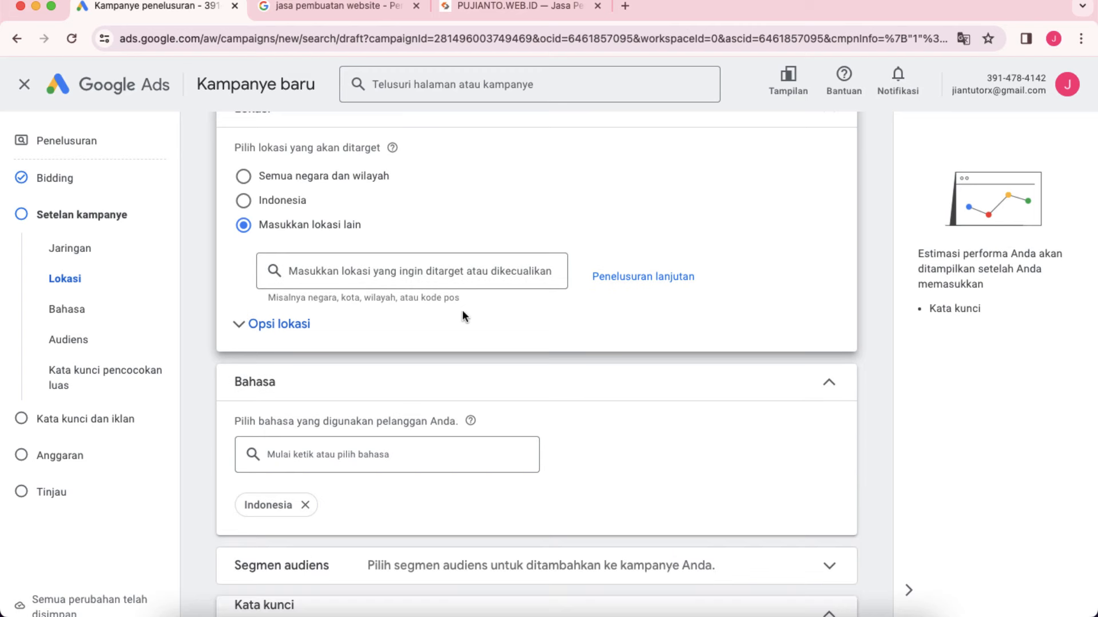
left_click(358, 277)
type("jakarta")
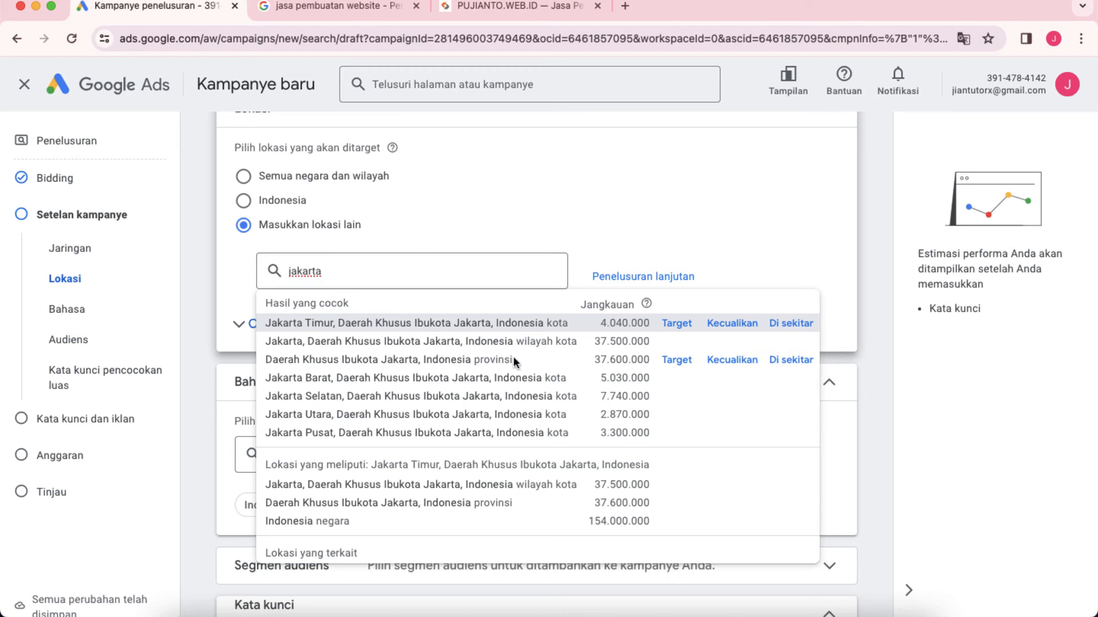
left_click(676, 360)
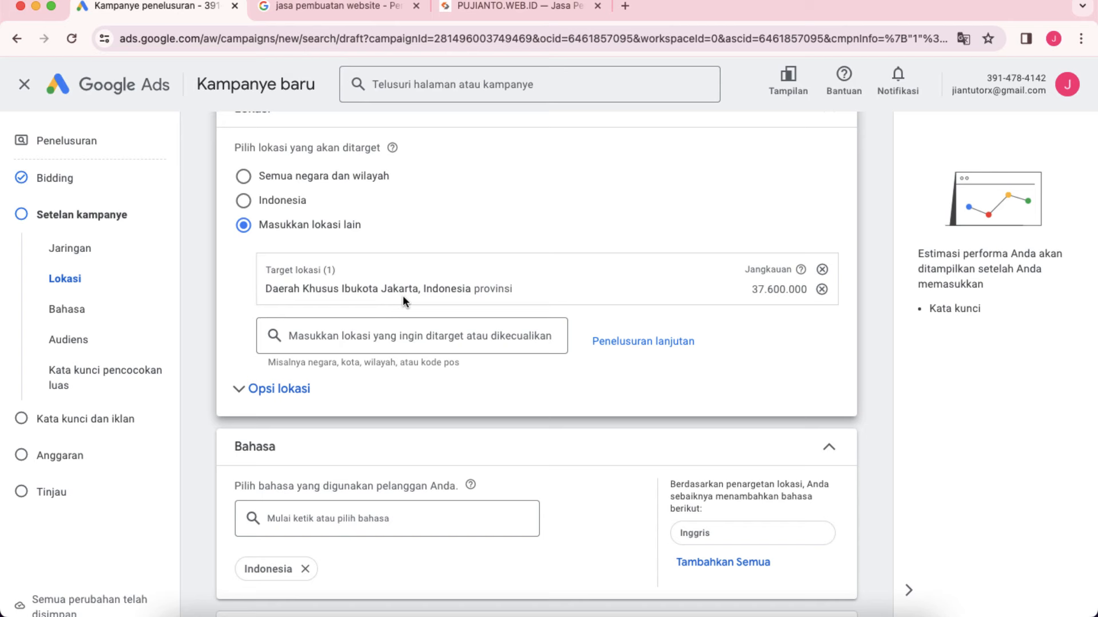
left_click(337, 6)
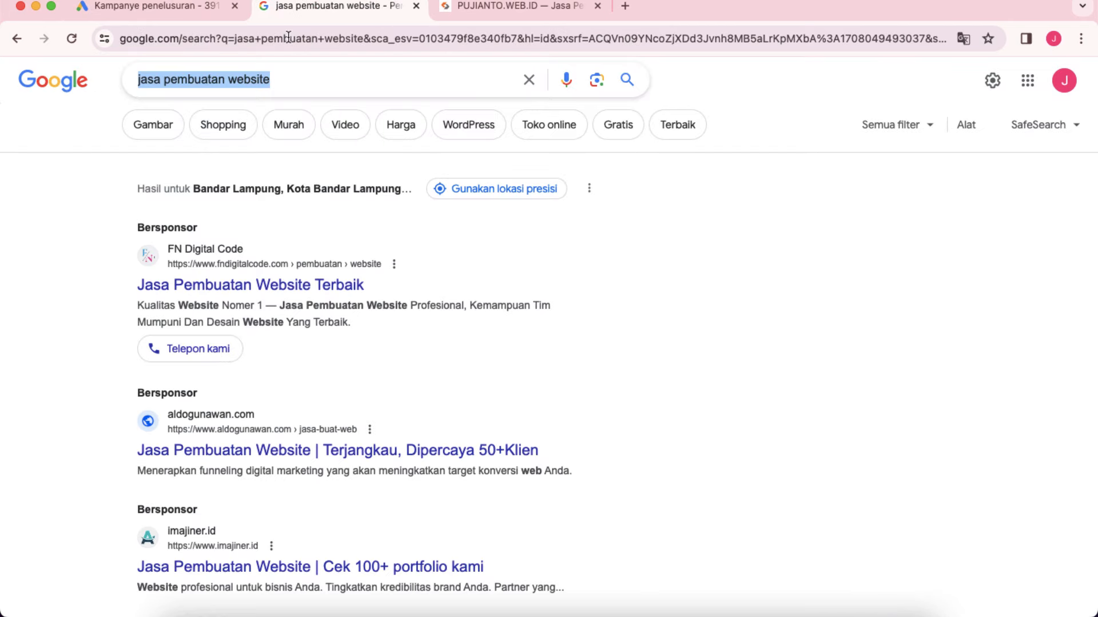
- Remove the province target in the campaign's location settings, search for jakarta, and exclude the province Daerah Khusus Ibukota Jakarta
left_click(292, 83)
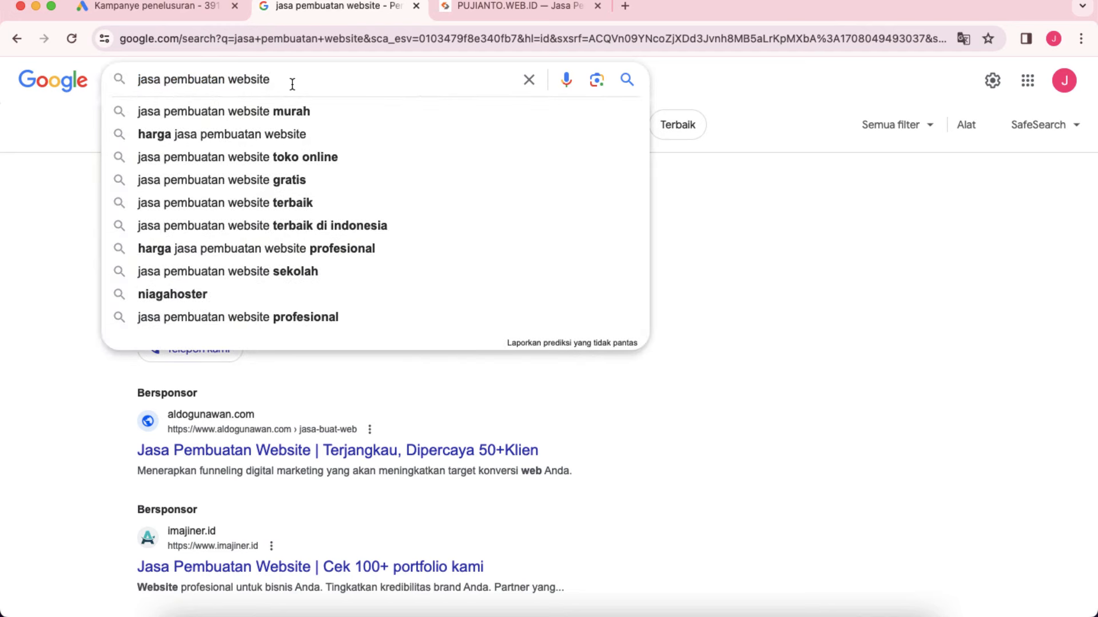
left_click(188, 8)
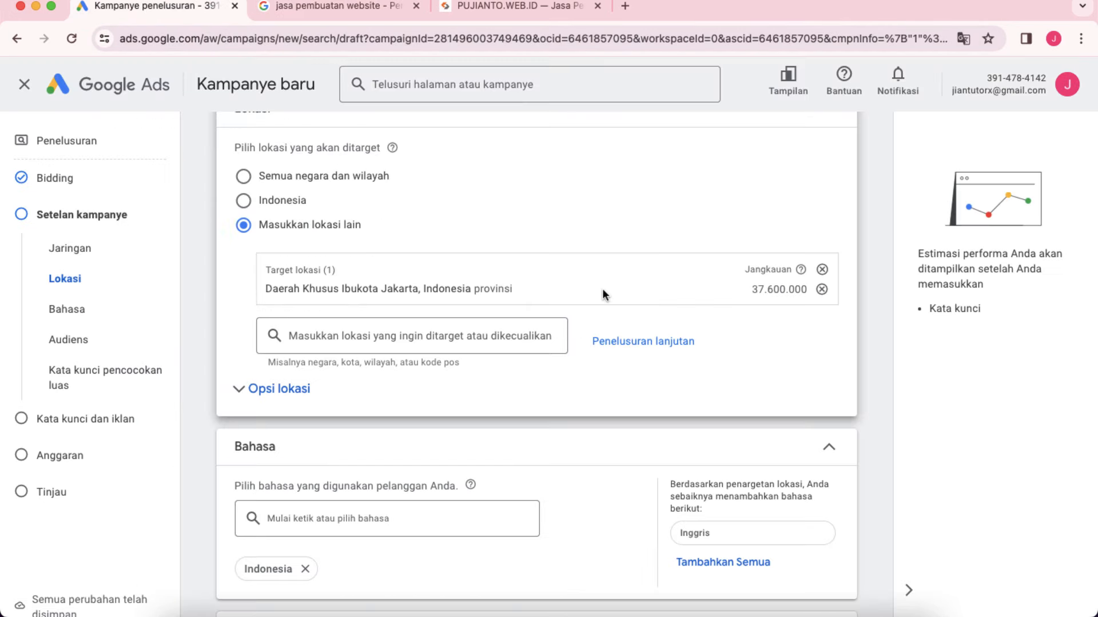
left_click(822, 289)
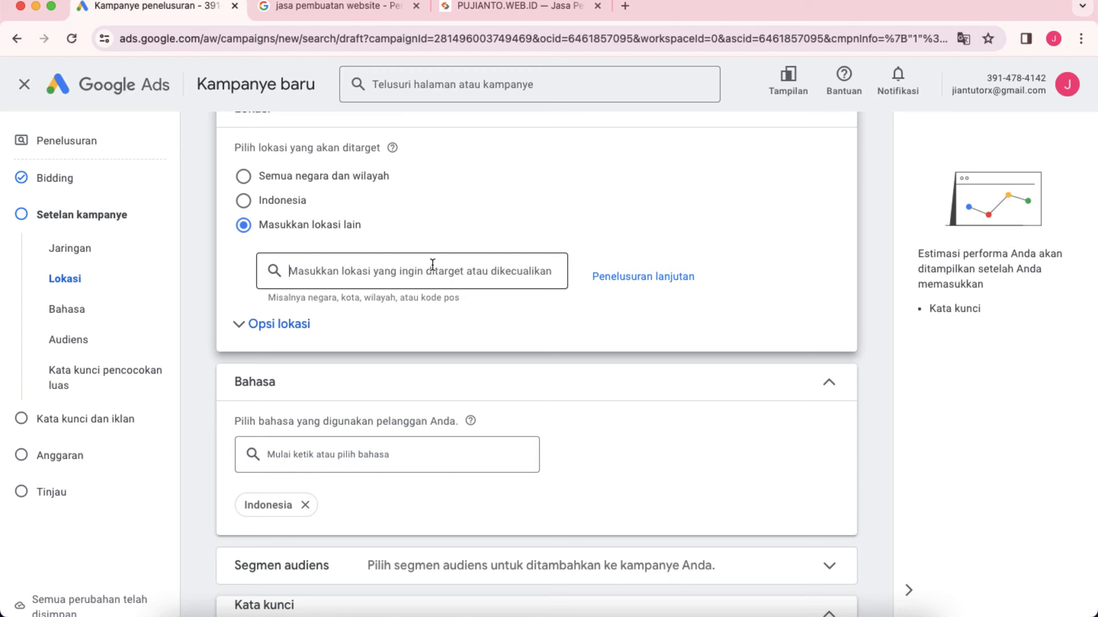
type("jakarta")
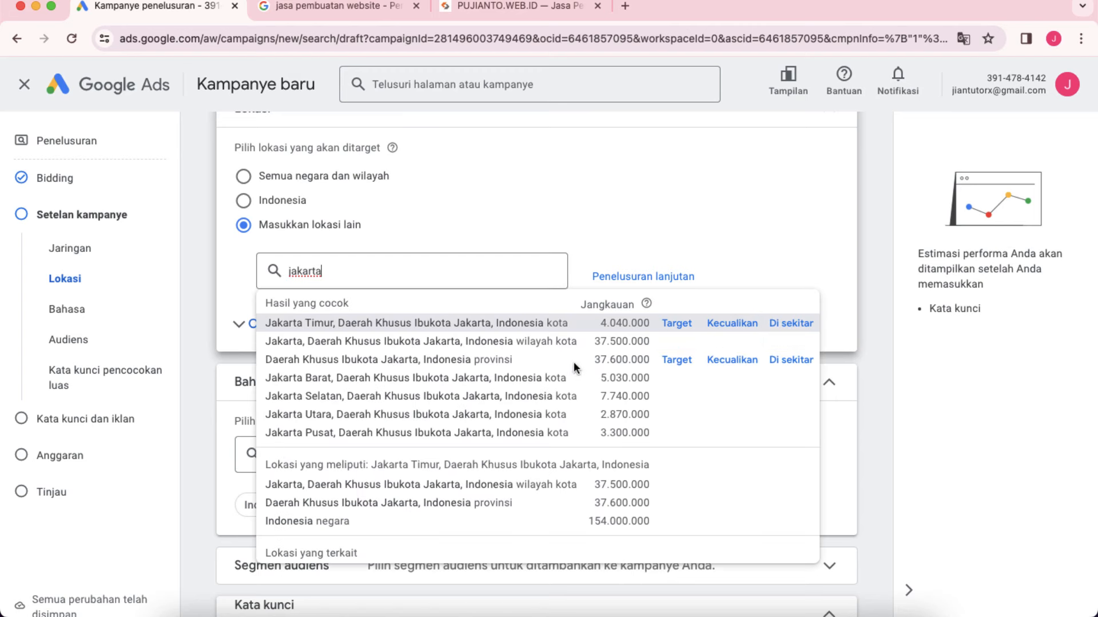
left_click(731, 360)
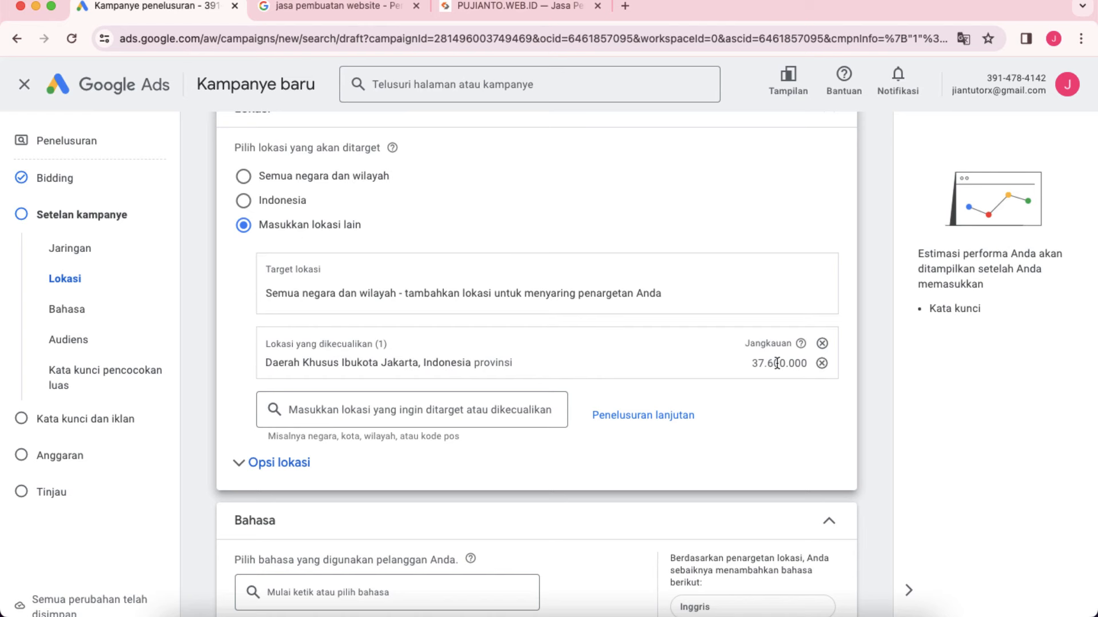
- Remove the excluded location, set location targeting to Indonesia, and consult the Google search results page before returning to the campaign
left_click(822, 344)
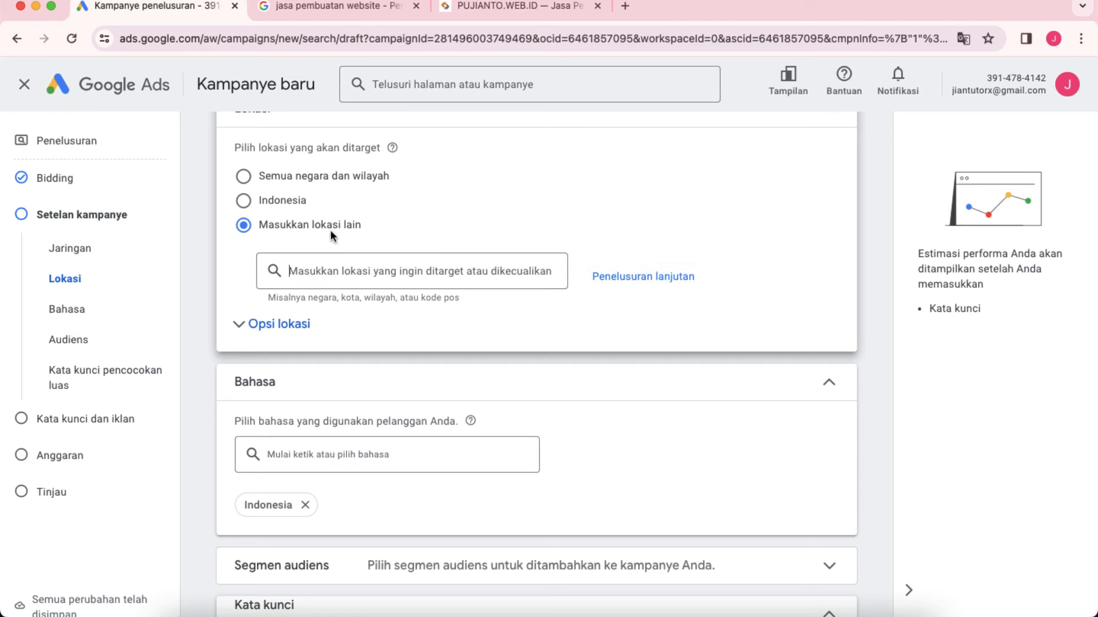
left_click(245, 202)
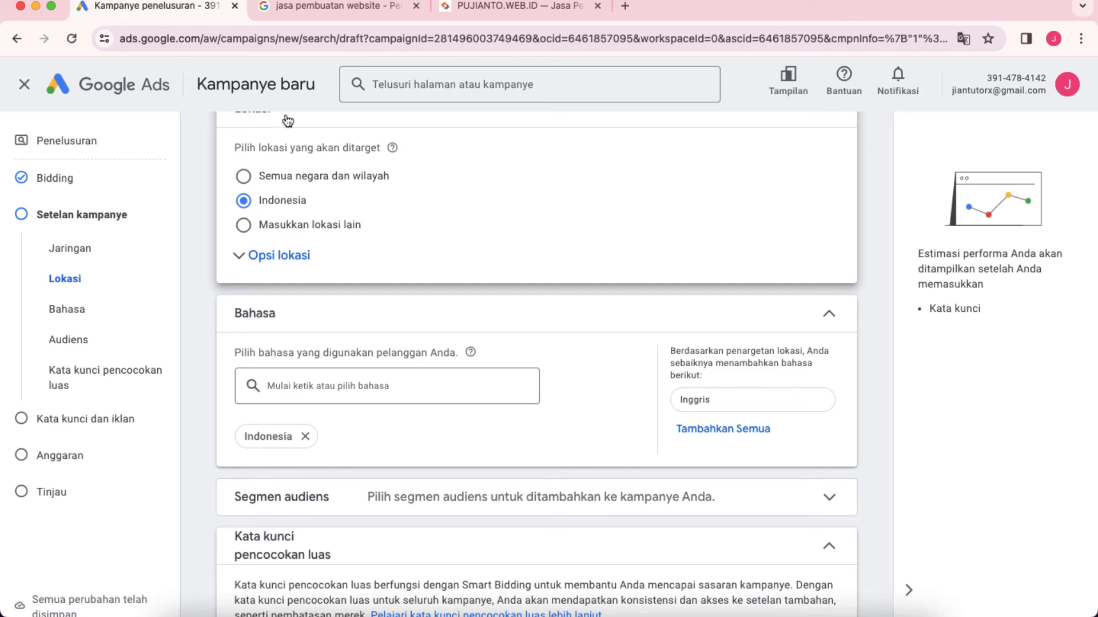
left_click(313, 9)
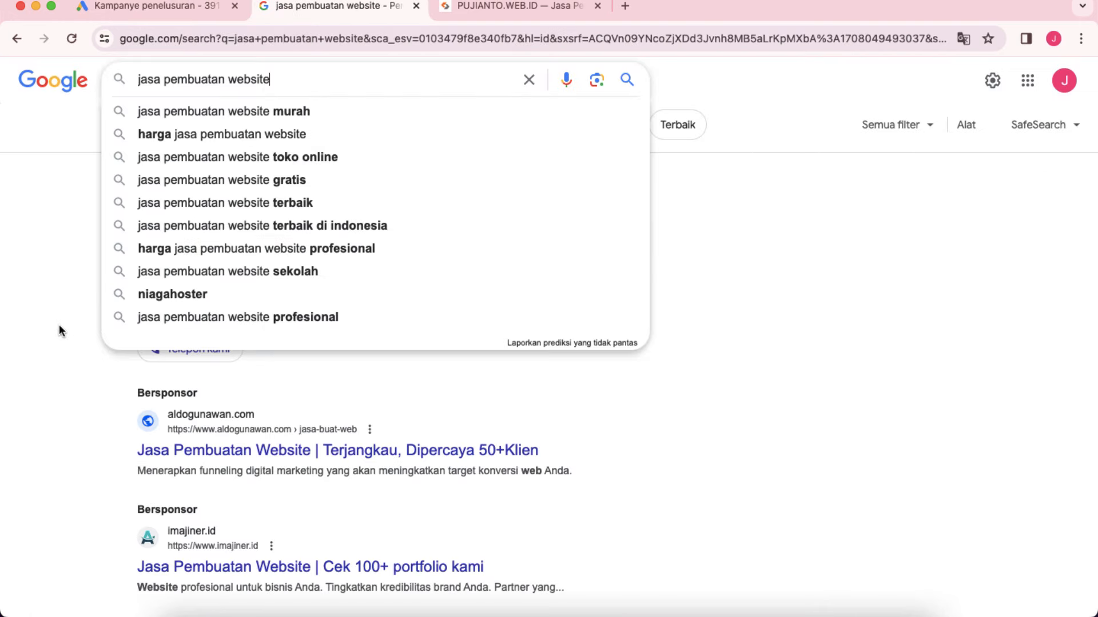
left_click(71, 299)
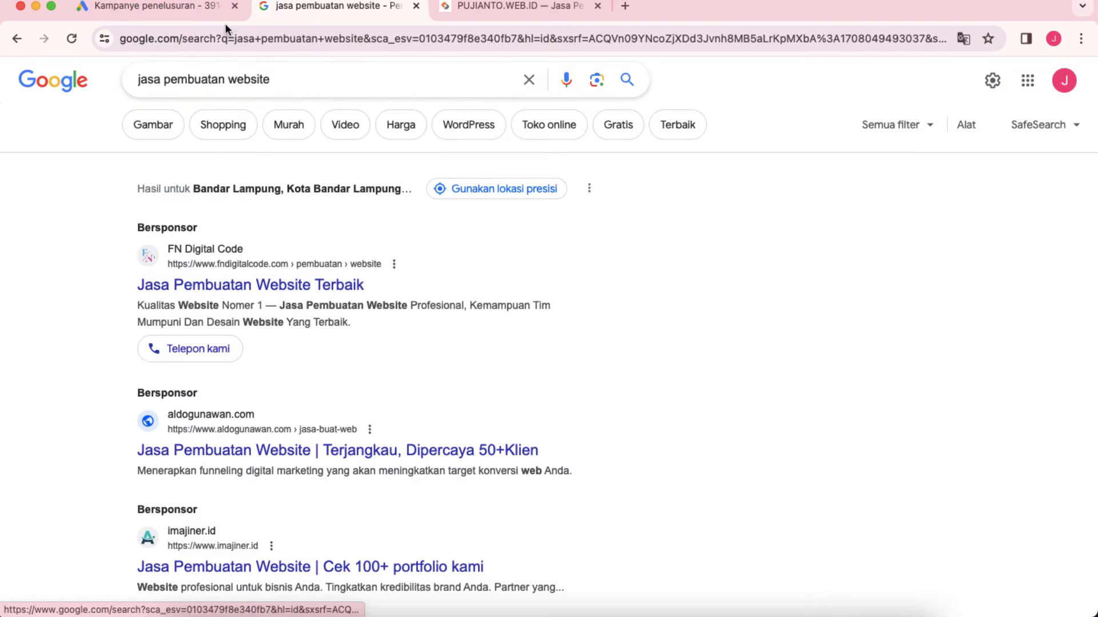
left_click(192, 8)
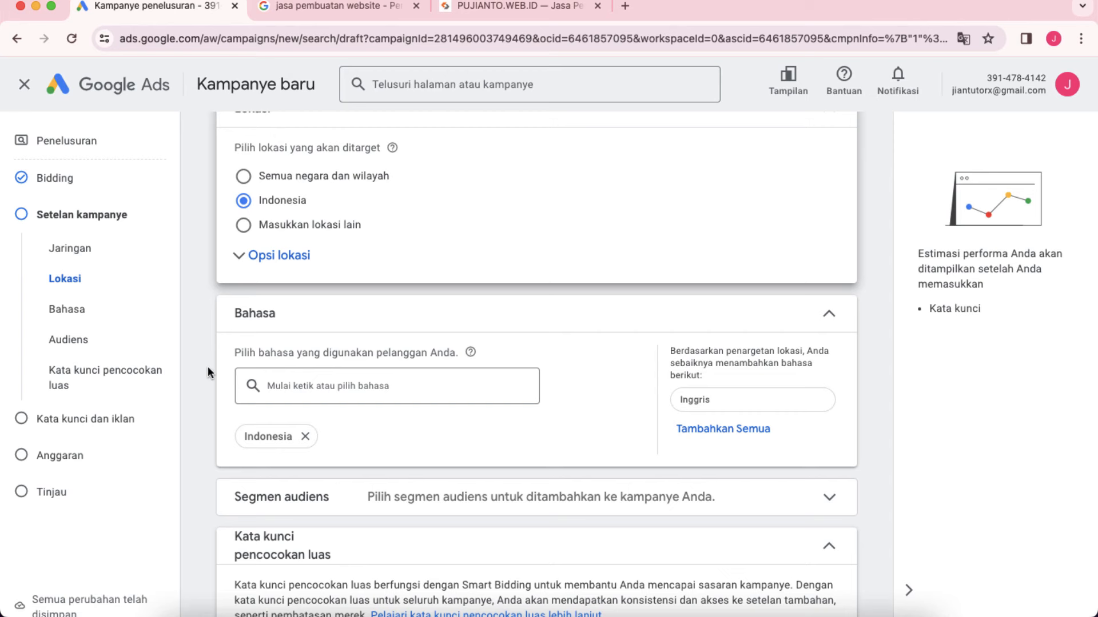
- Look through the language choices under Bahasa, search for ing, and add Inggris to the campaign languages
scroll(207, 366, "down", 1)
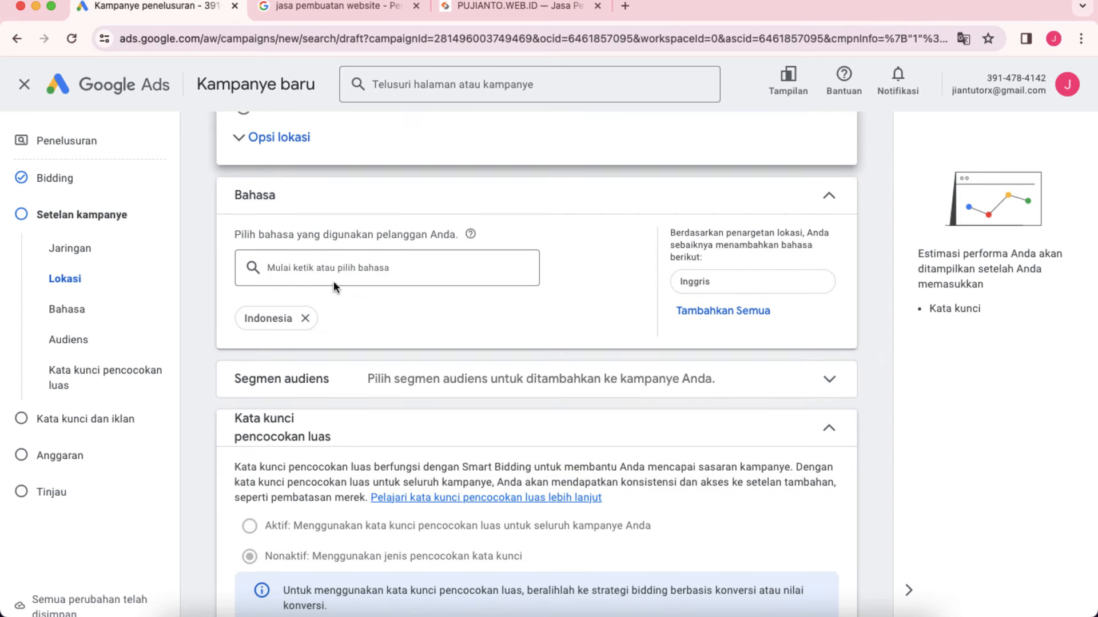
left_click(326, 268)
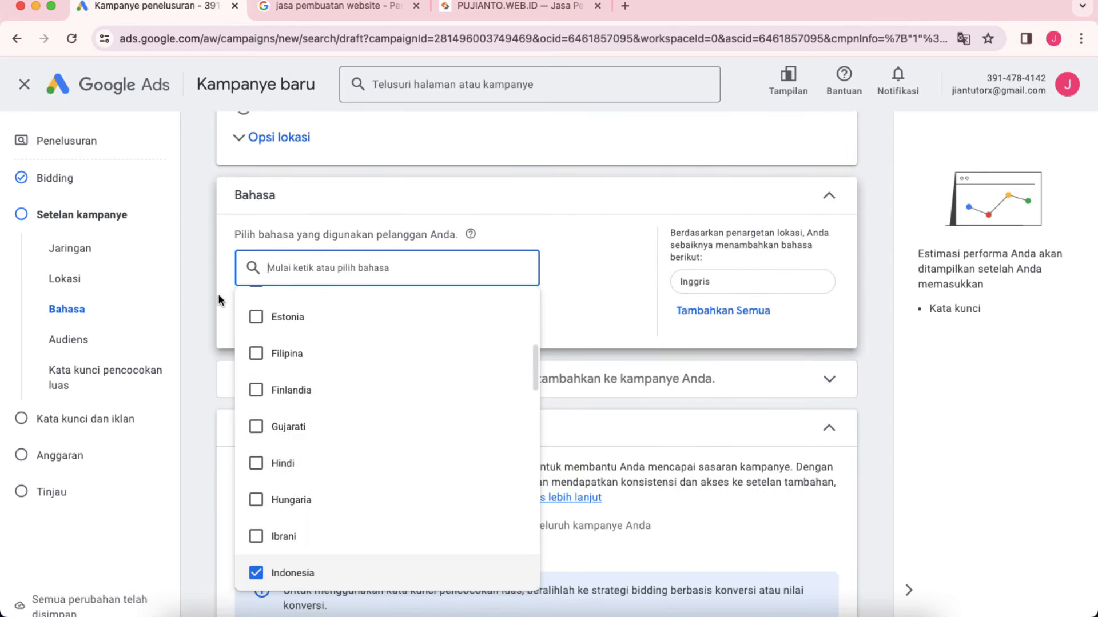
left_click(208, 305)
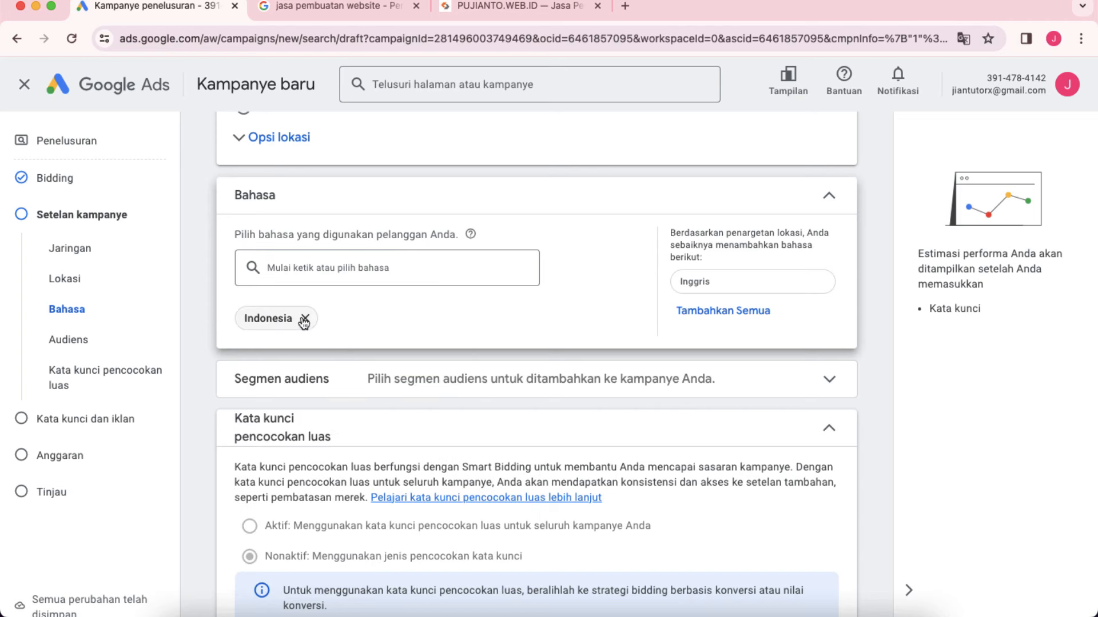
left_click(304, 268)
type("ing")
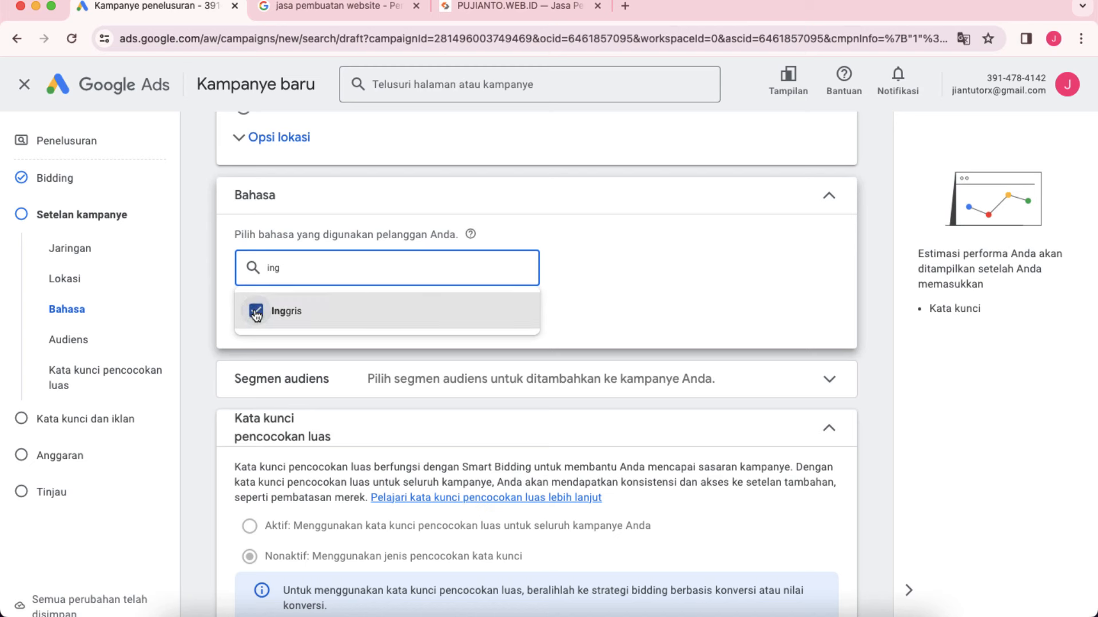
left_click(256, 313)
left_click(210, 287)
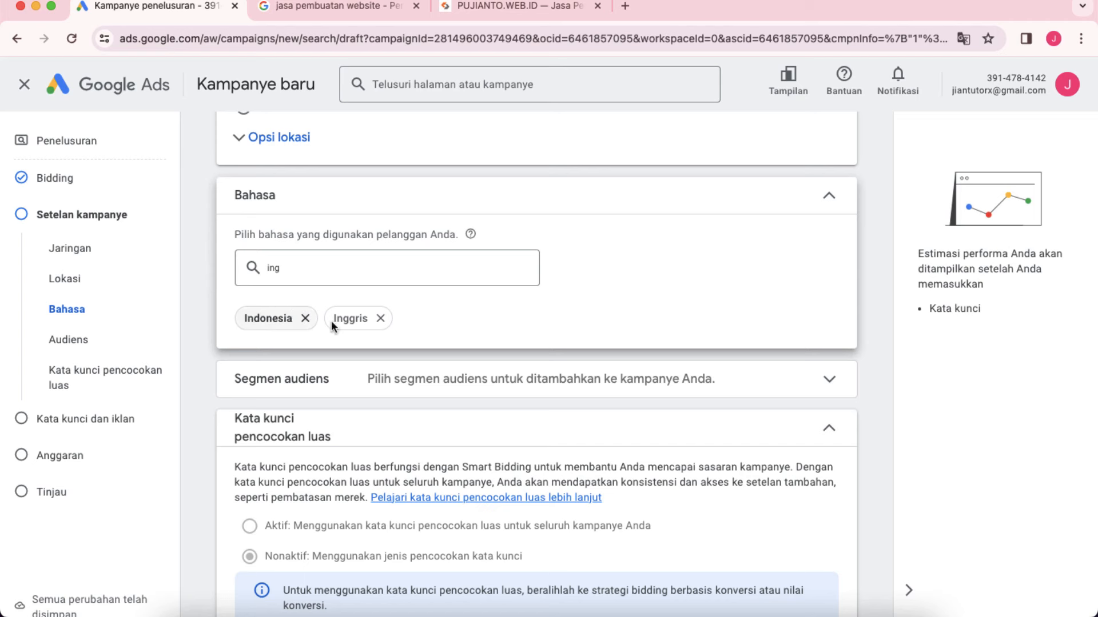
- Remove Inggris and Indonesia to target Semua bahasa, and continue to the Kata kunci dan iklan stage
left_click(337, 273)
left_click(200, 260)
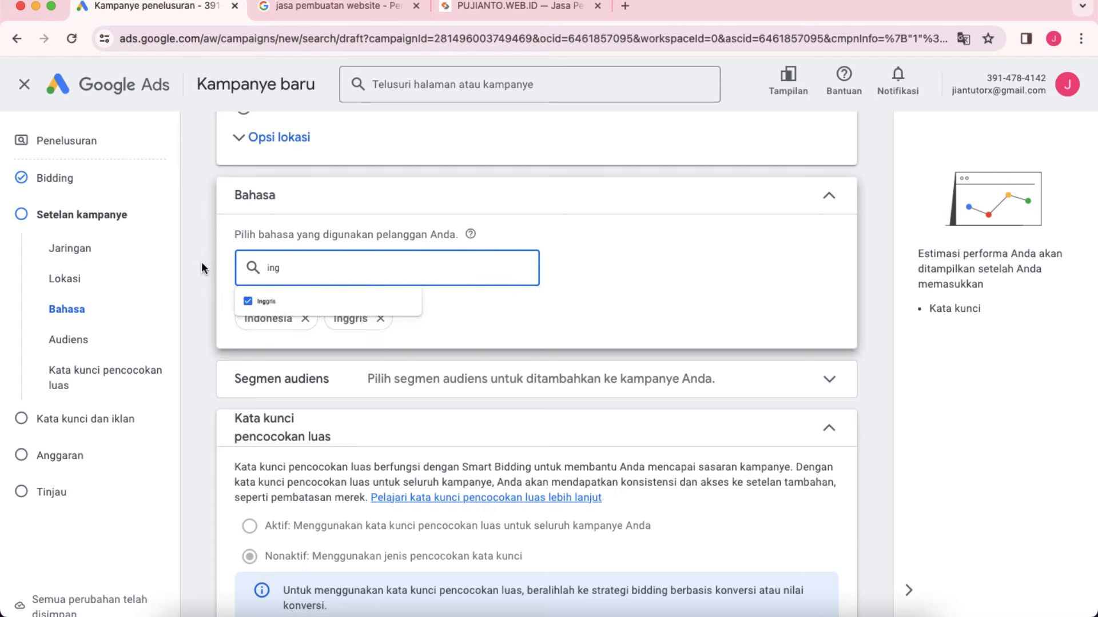
left_click(380, 319)
left_click(305, 318)
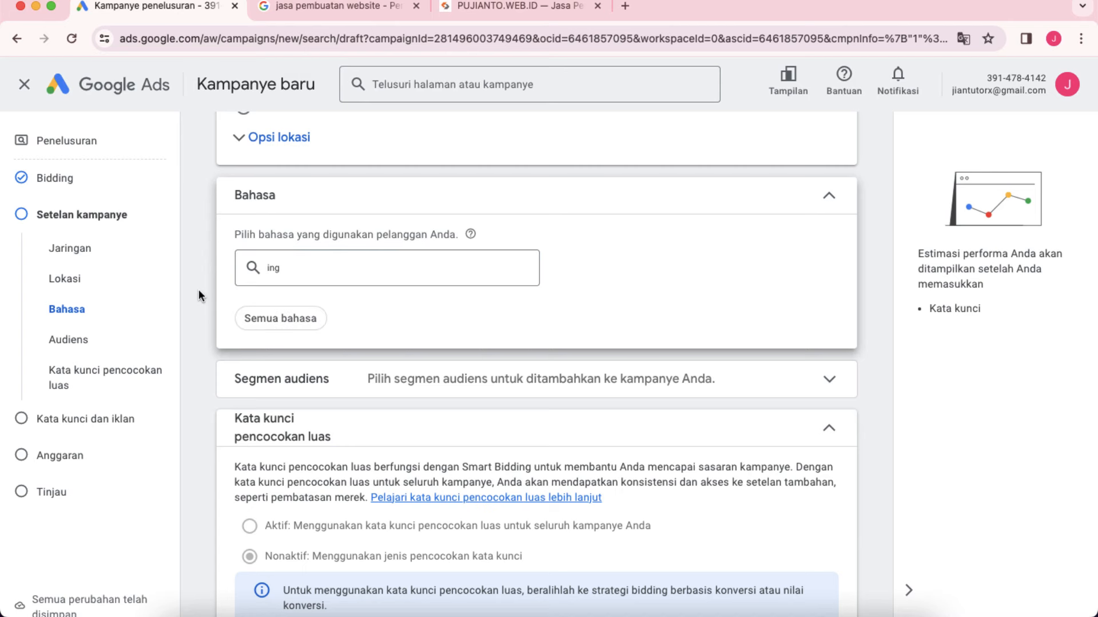
scroll(198, 289, "down", 3)
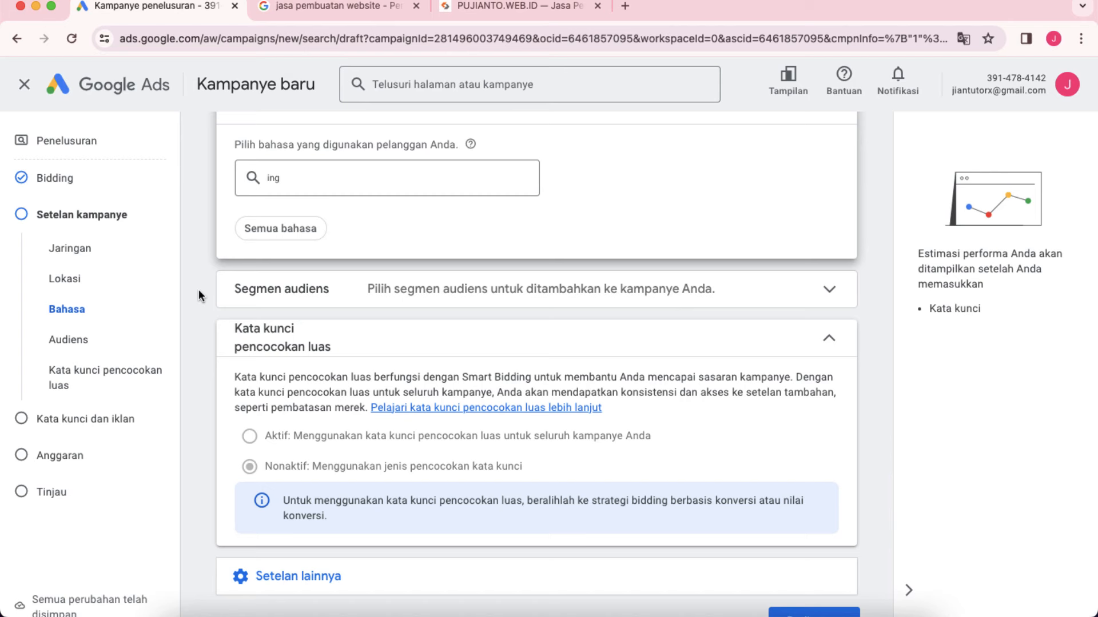
scroll(198, 290, "down", 2)
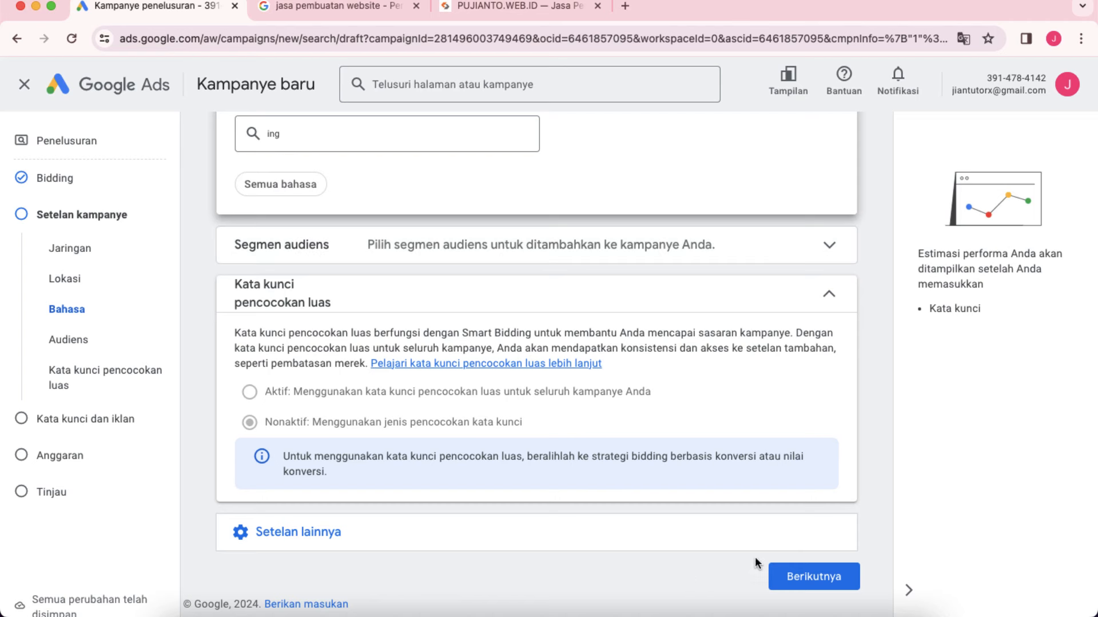
left_click(807, 581)
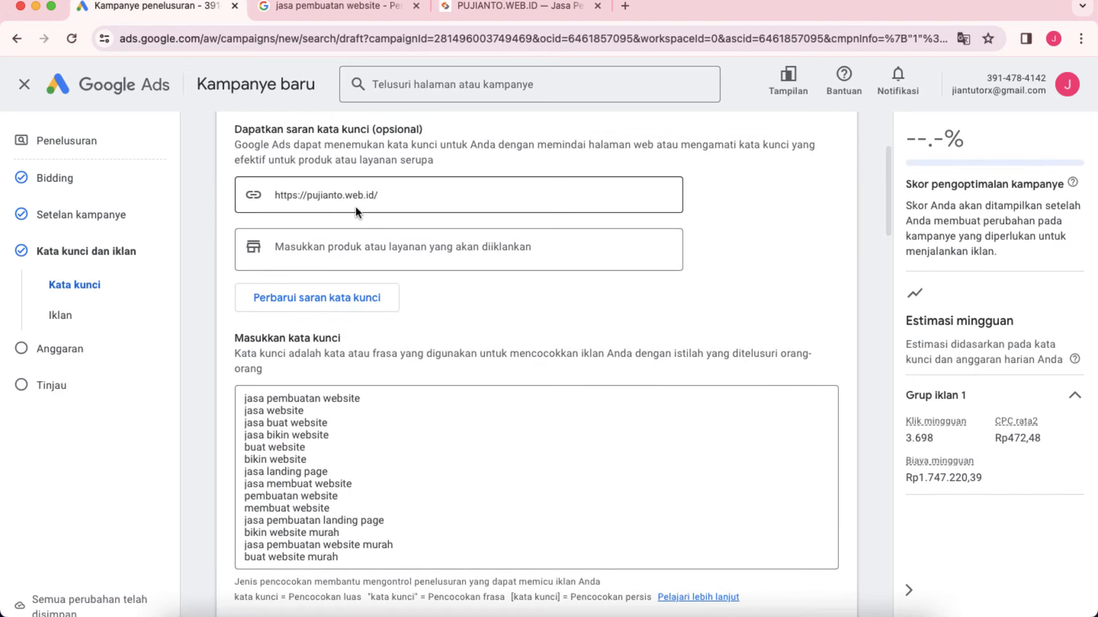
- Check the website address used for keyword suggestions and review the home page and portfolio of pujianto.web.id
left_click(403, 192)
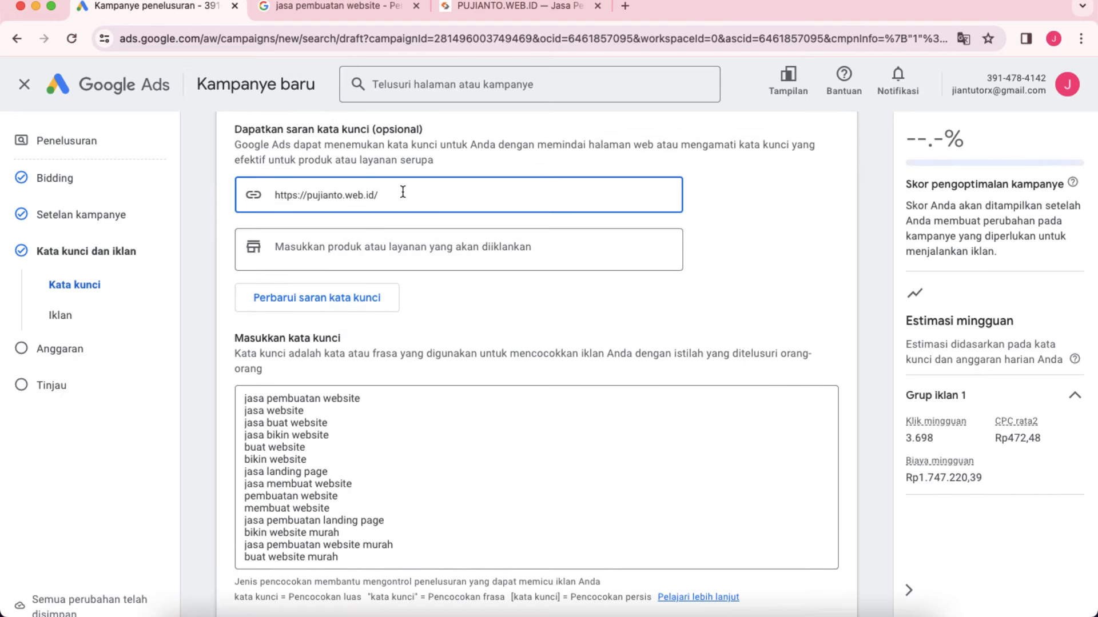
left_click(205, 234)
scroll(204, 235, "up", 2)
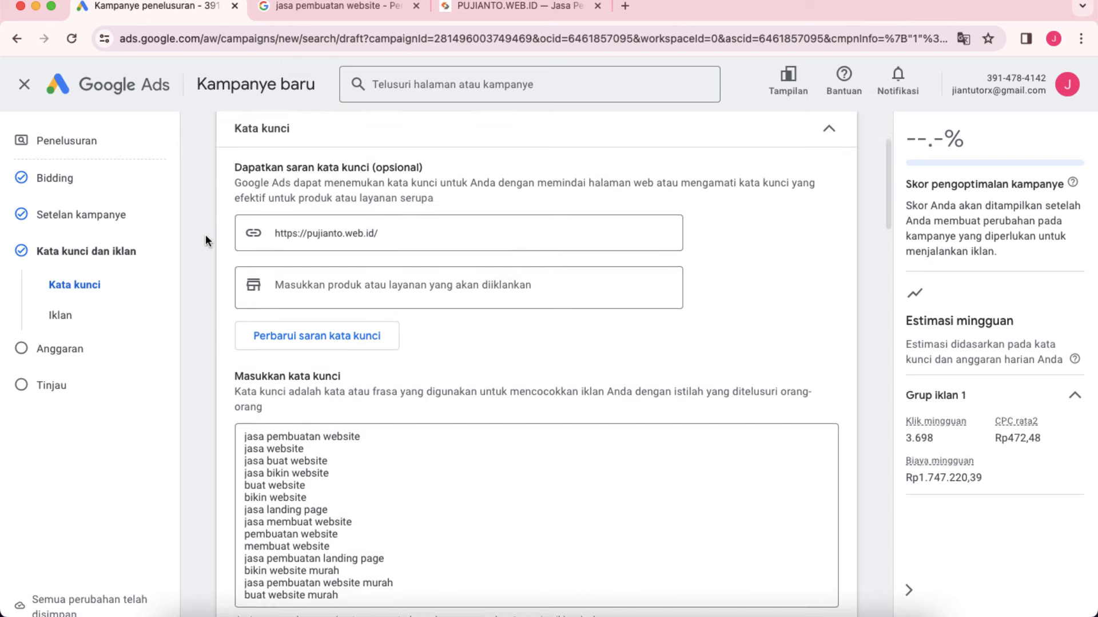
scroll(205, 235, "up", 1)
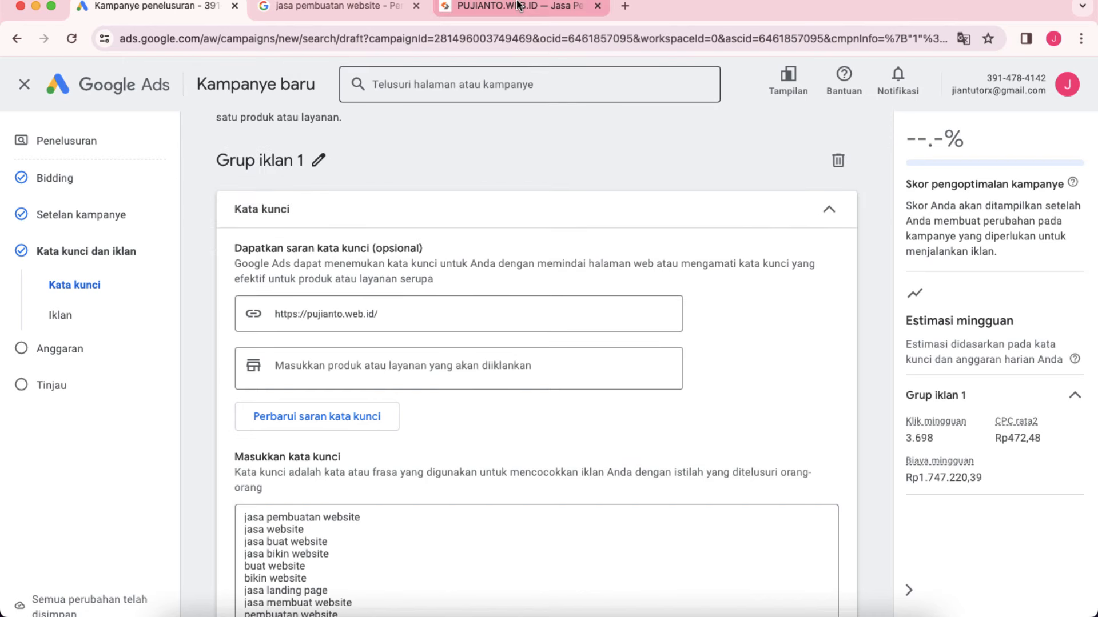
left_click(500, 8)
scroll(321, 310, "down", 5)
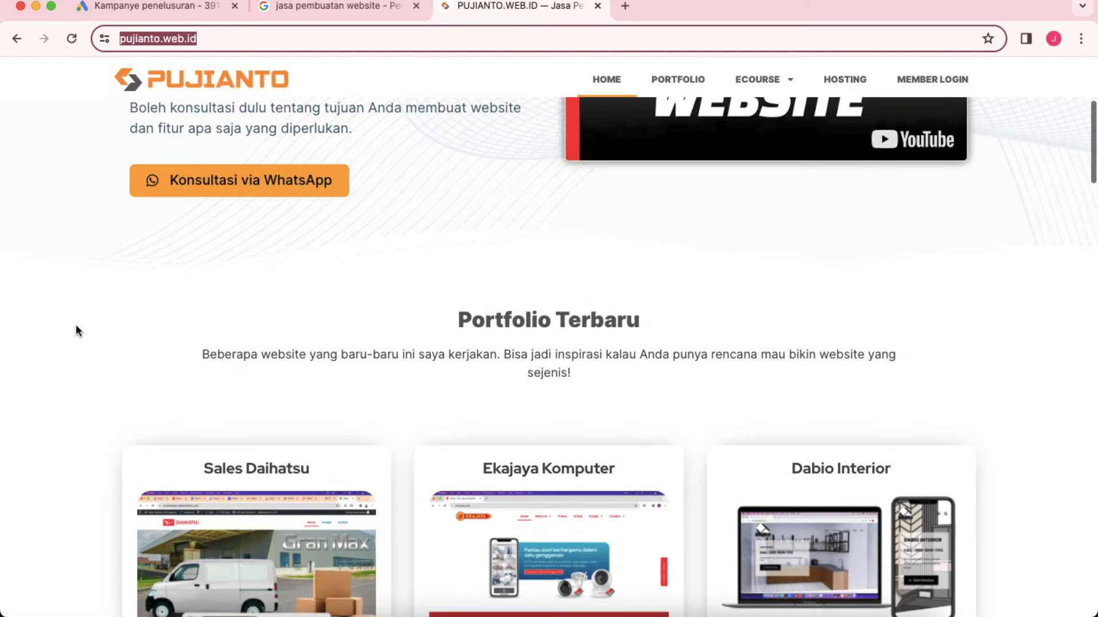
scroll(77, 327, "down", 3)
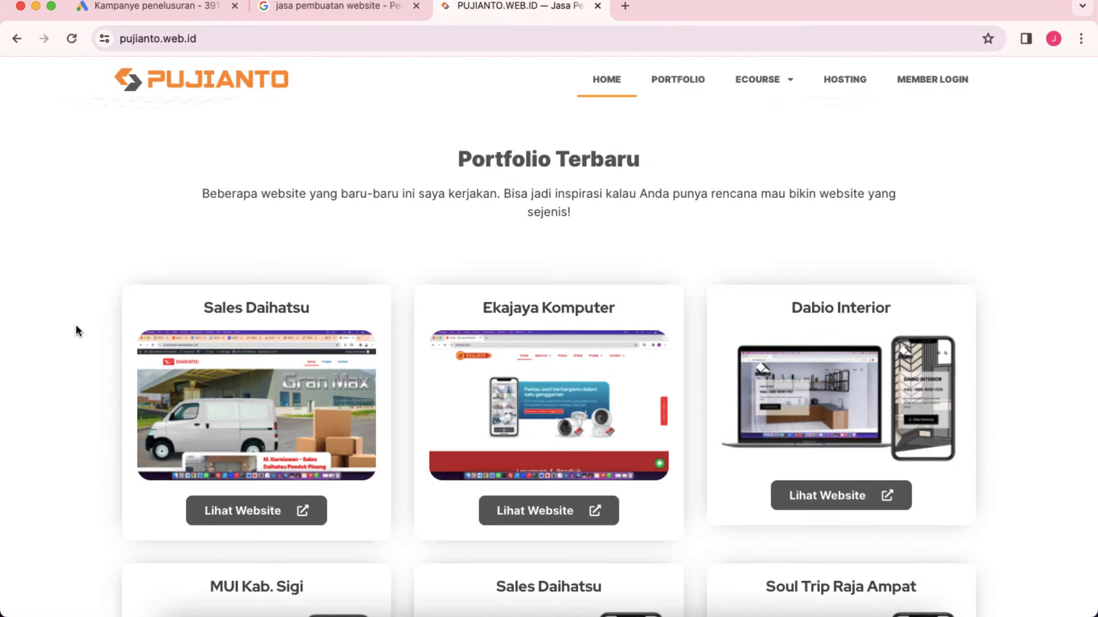
left_click(175, 8)
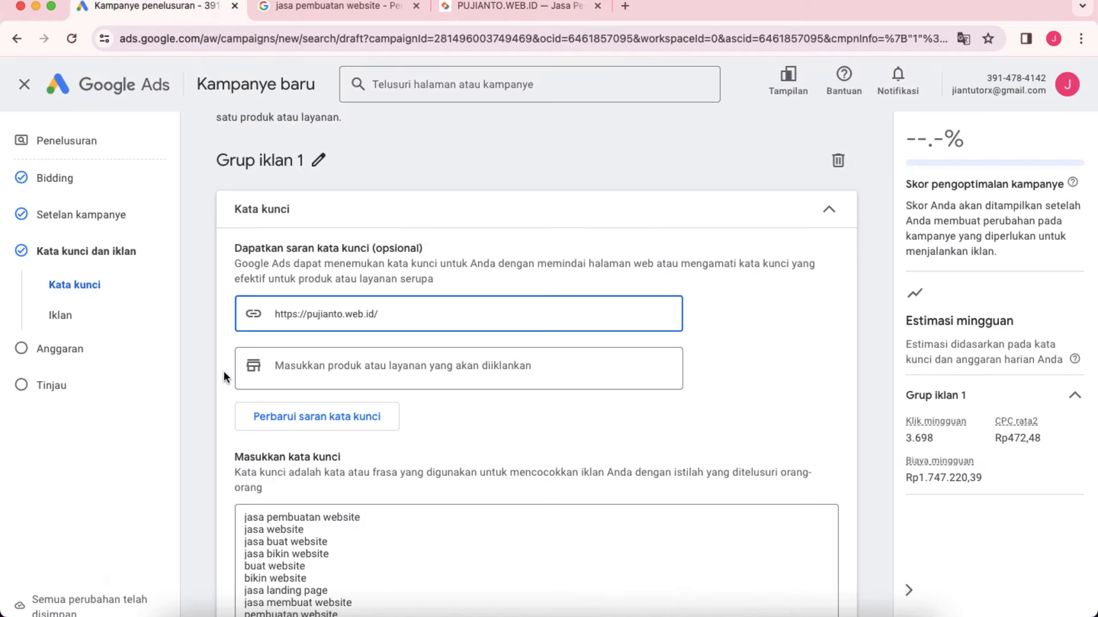
- Examine the full list of suggested keywords for Grup iklan 1 and compare it with the pujianto.web.id page
scroll(215, 391, "down", 2)
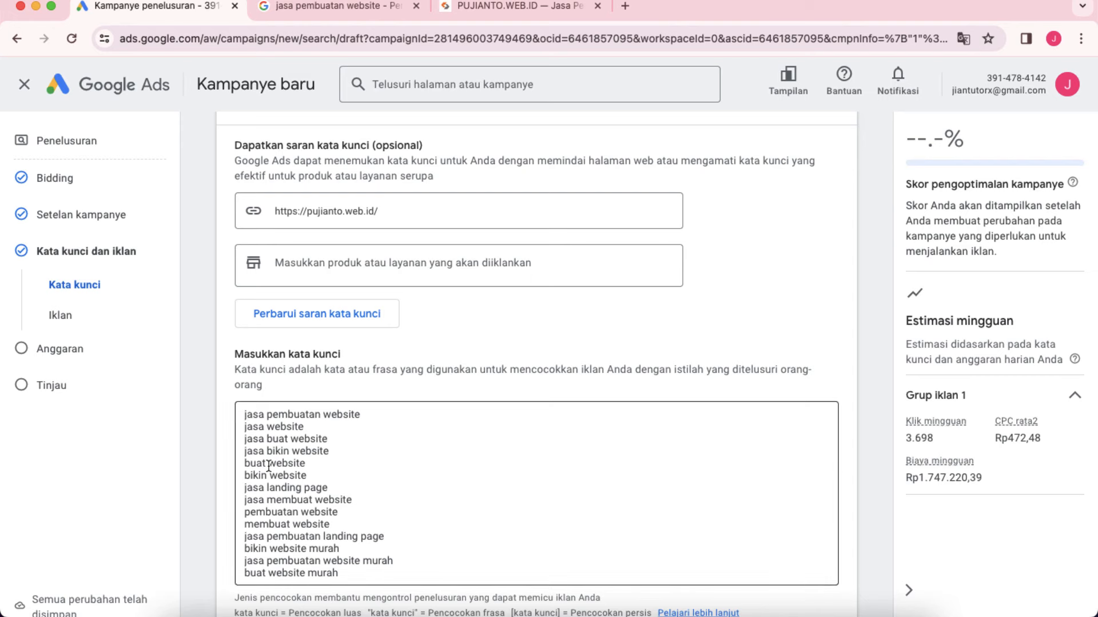
scroll(268, 466, "down", 5)
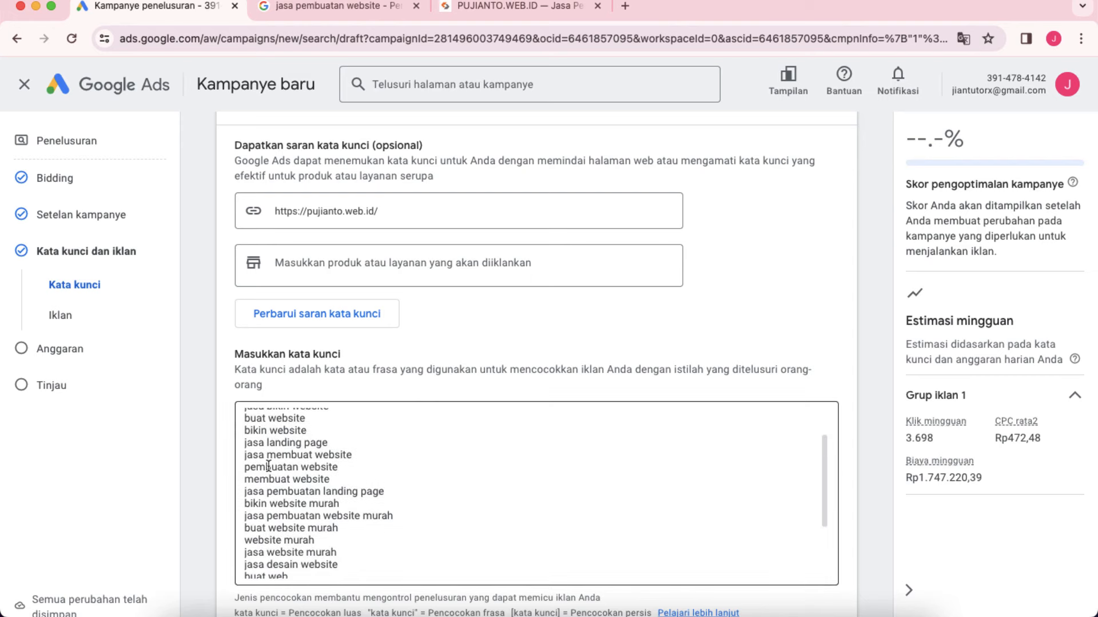
left_click(505, 7)
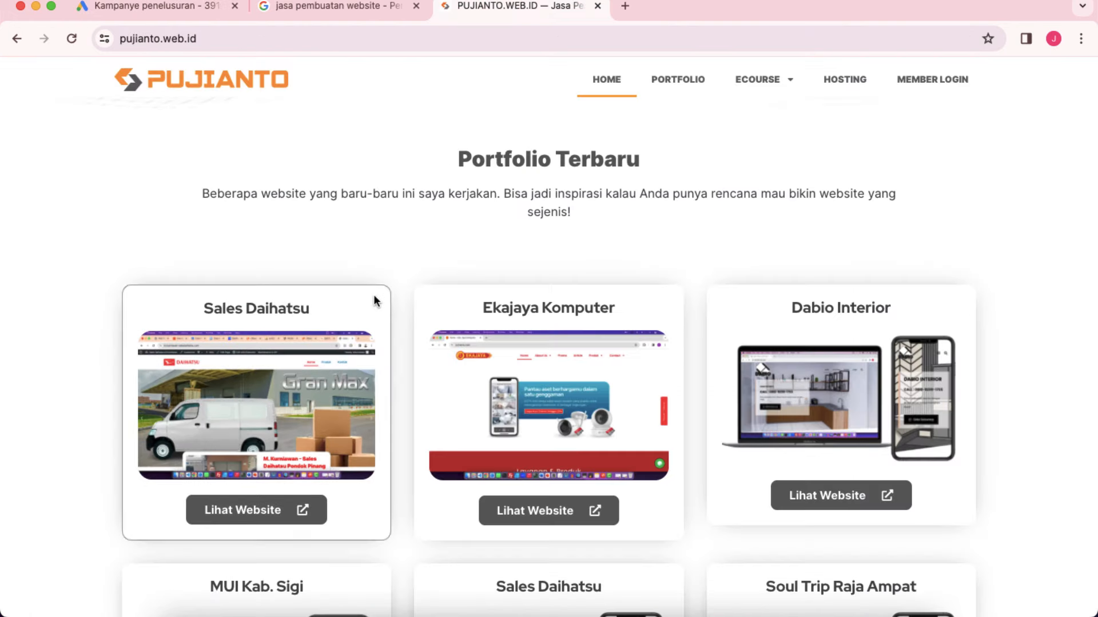
left_click(179, 8)
left_click(247, 414)
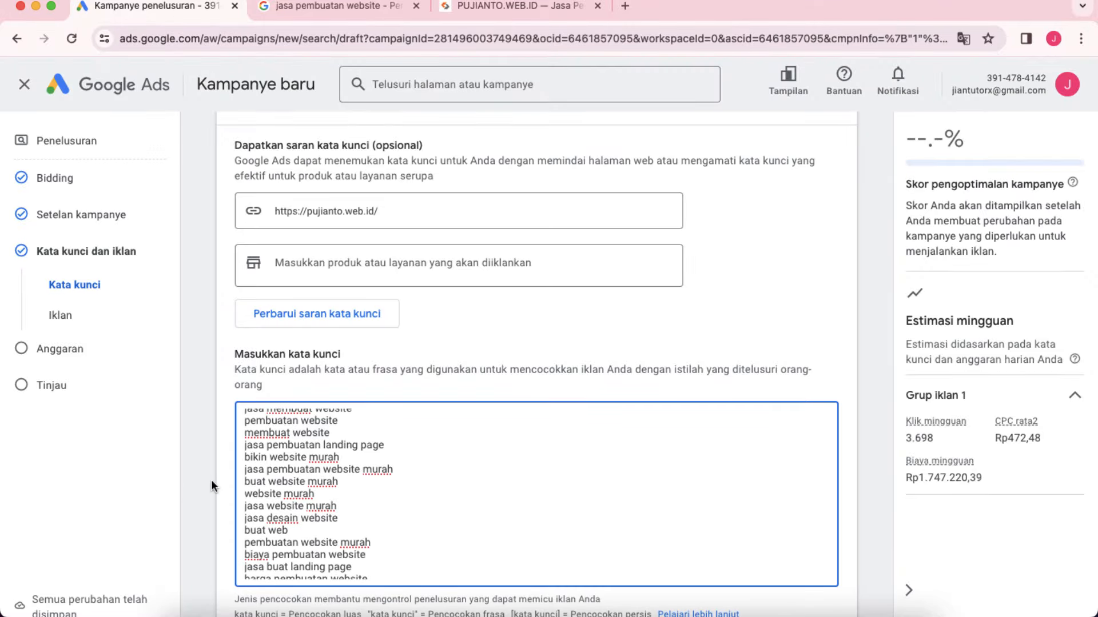
scroll(211, 479, "down", 2)
scroll(314, 461, "down", 4)
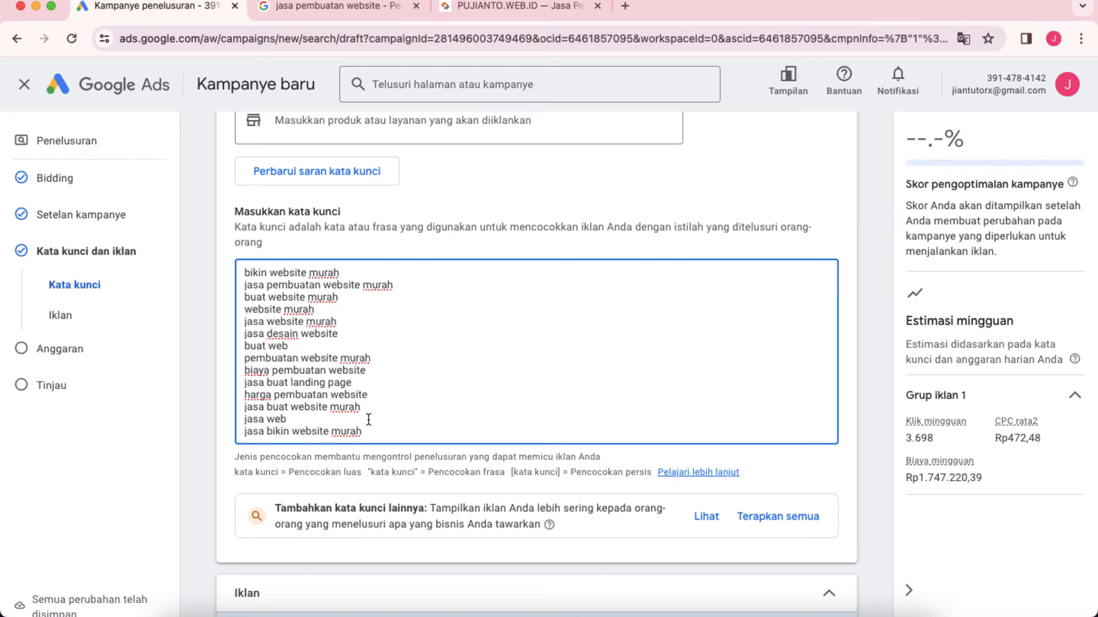
scroll(368, 429, "up", 2)
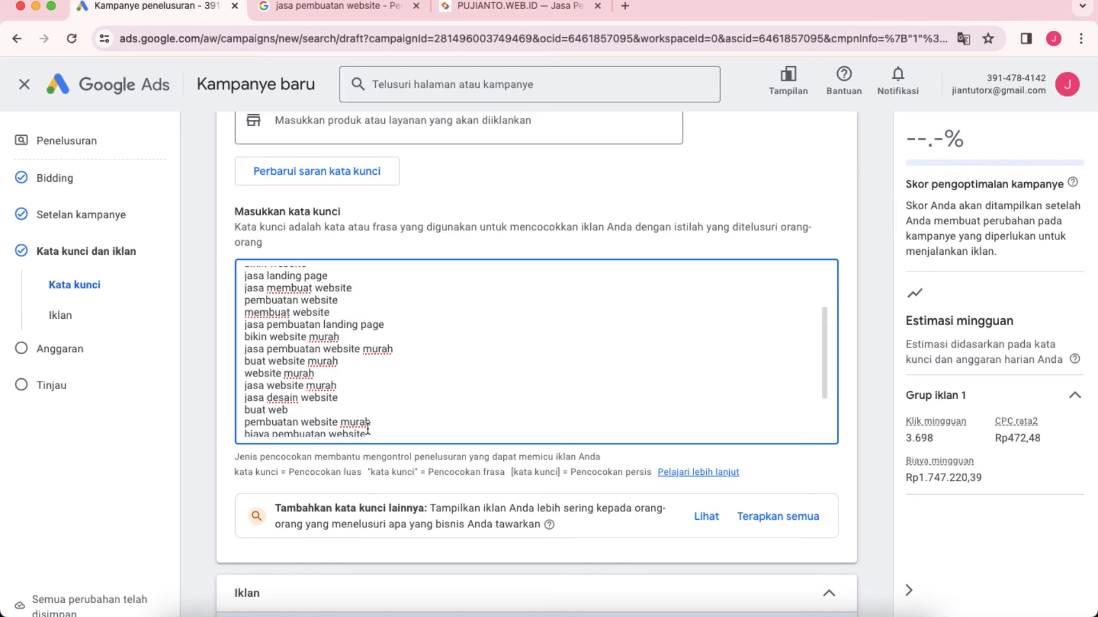
scroll(366, 427, "down", 5)
scroll(375, 328, "up", 5)
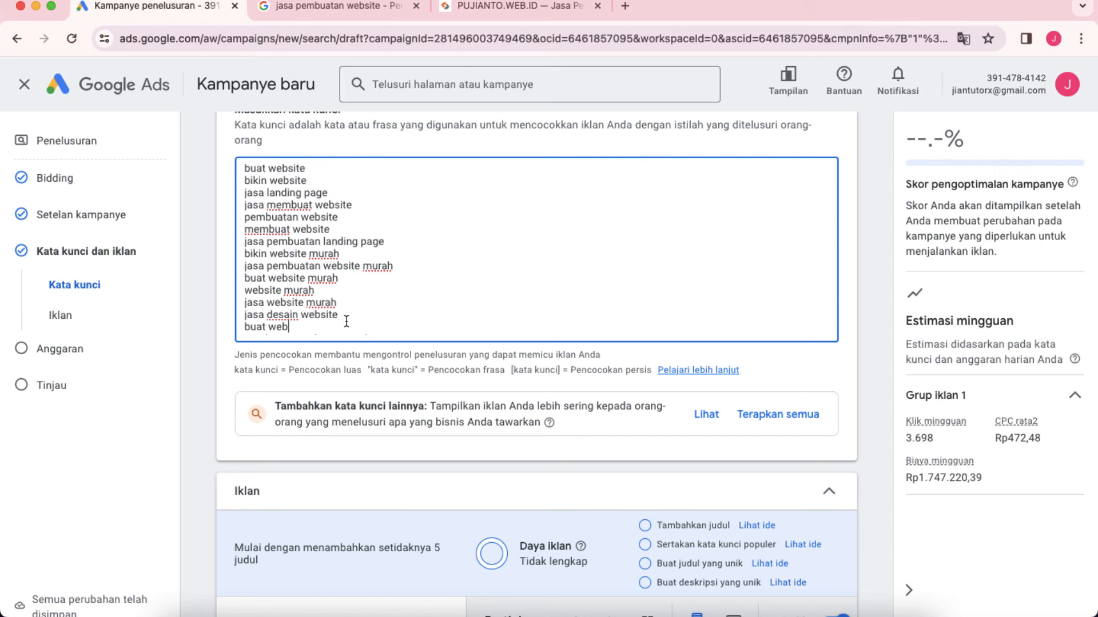
- Delete all suggested keywords from the keyword list of Grup iklan 1
key("super+a")
key("BackSpace")
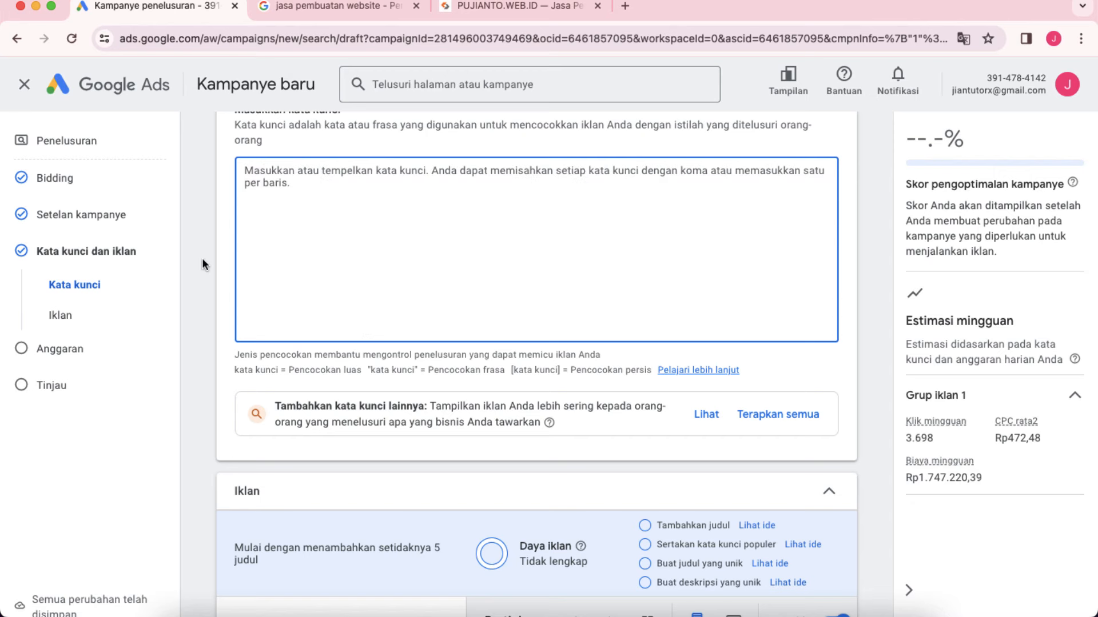
scroll(201, 258, "up", 4)
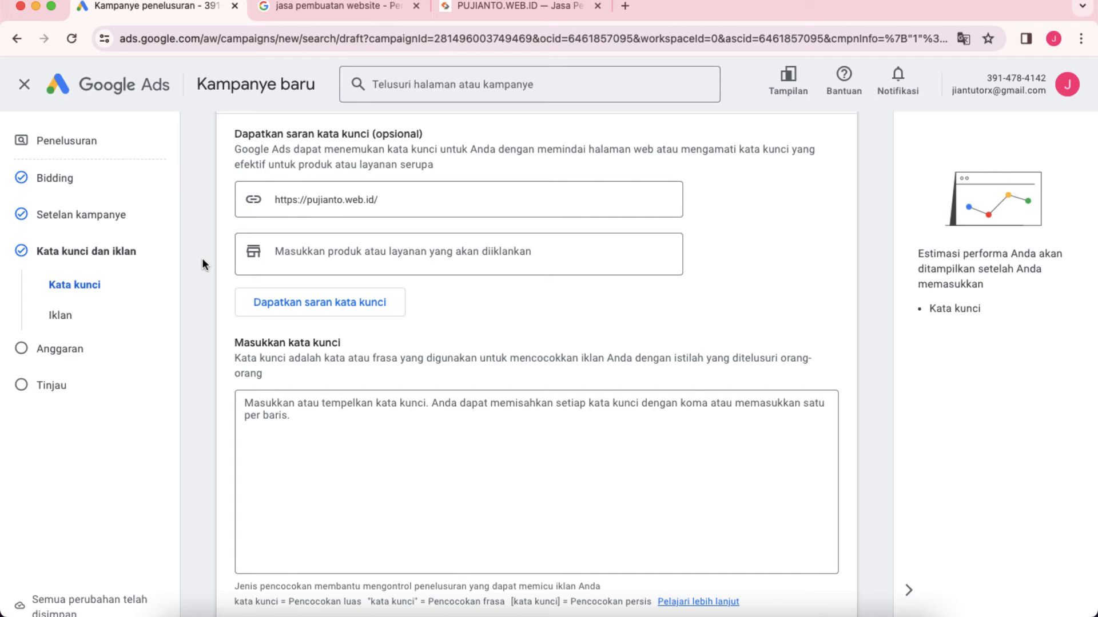
- Enter the keywords jasa pembuatan website, jasa website and jasa bikin website on separate lines in the empty keyword list
scroll(201, 259, "down", 2)
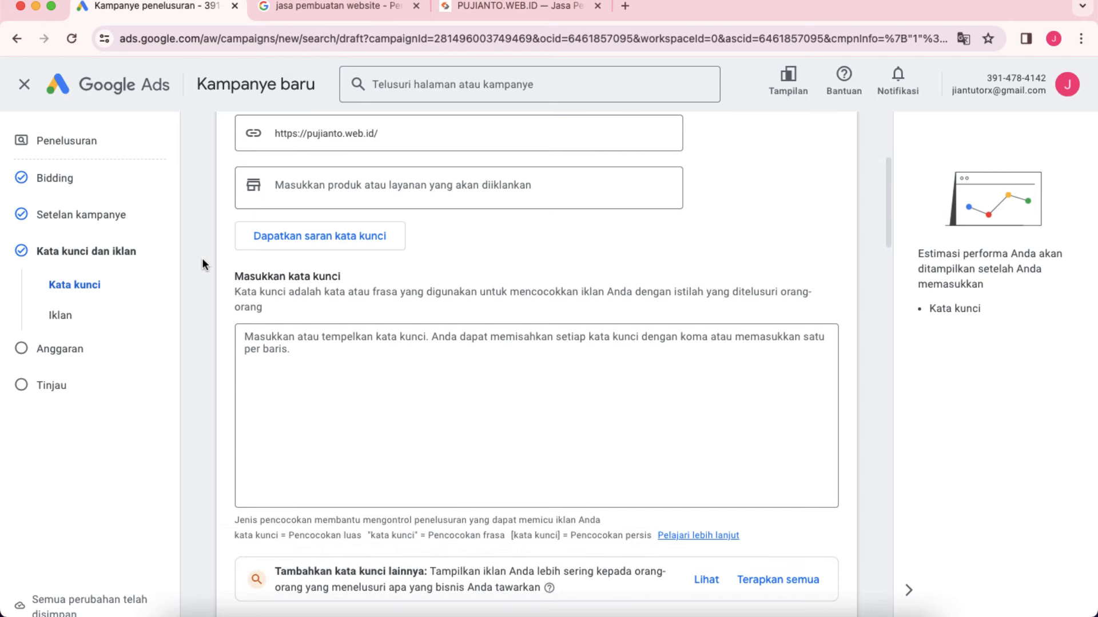
left_click(264, 355)
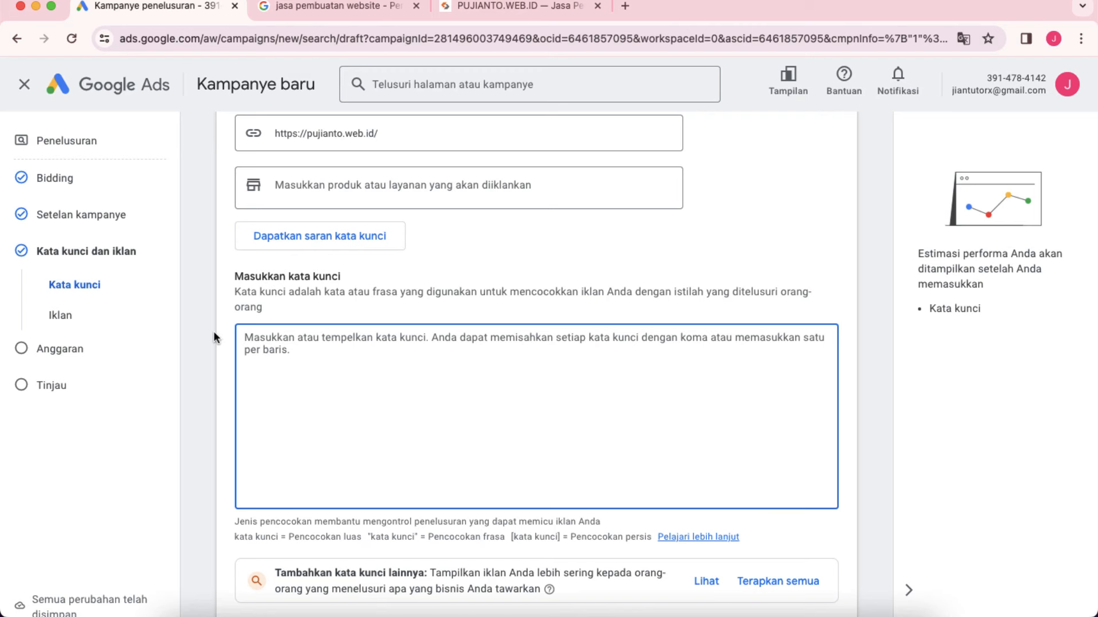
scroll(214, 332, "down", 2)
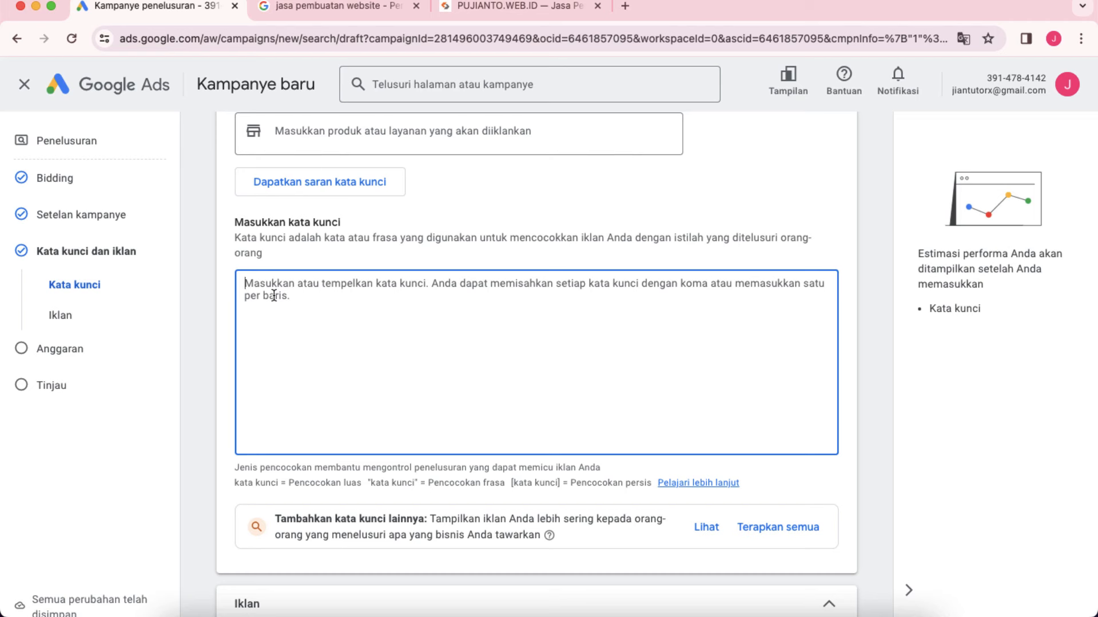
scroll(274, 295, "up", 2)
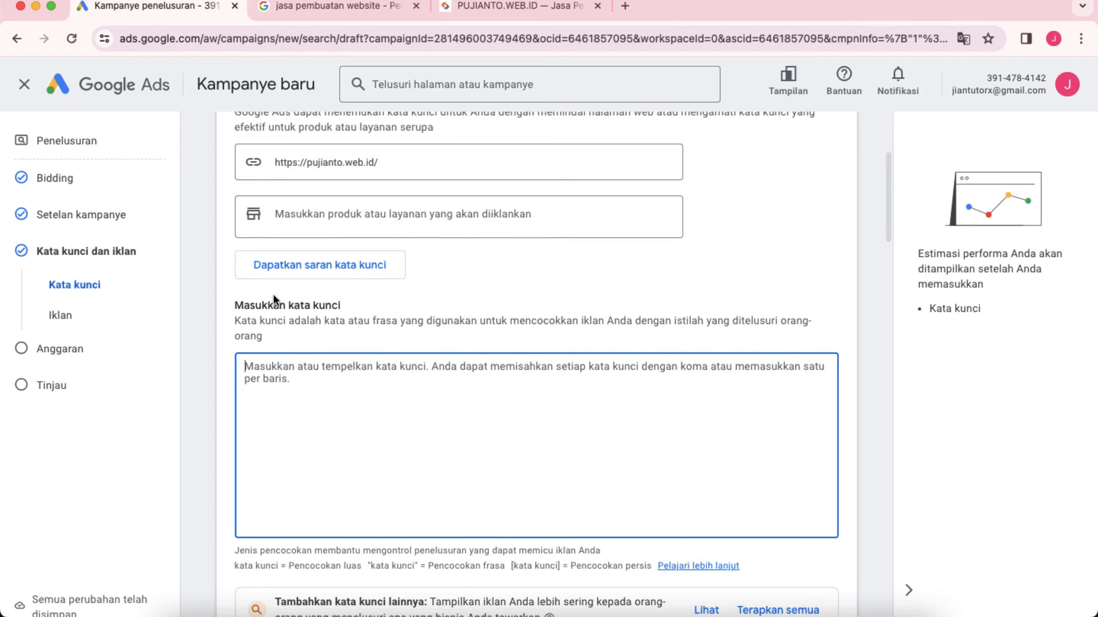
type("jasa ")
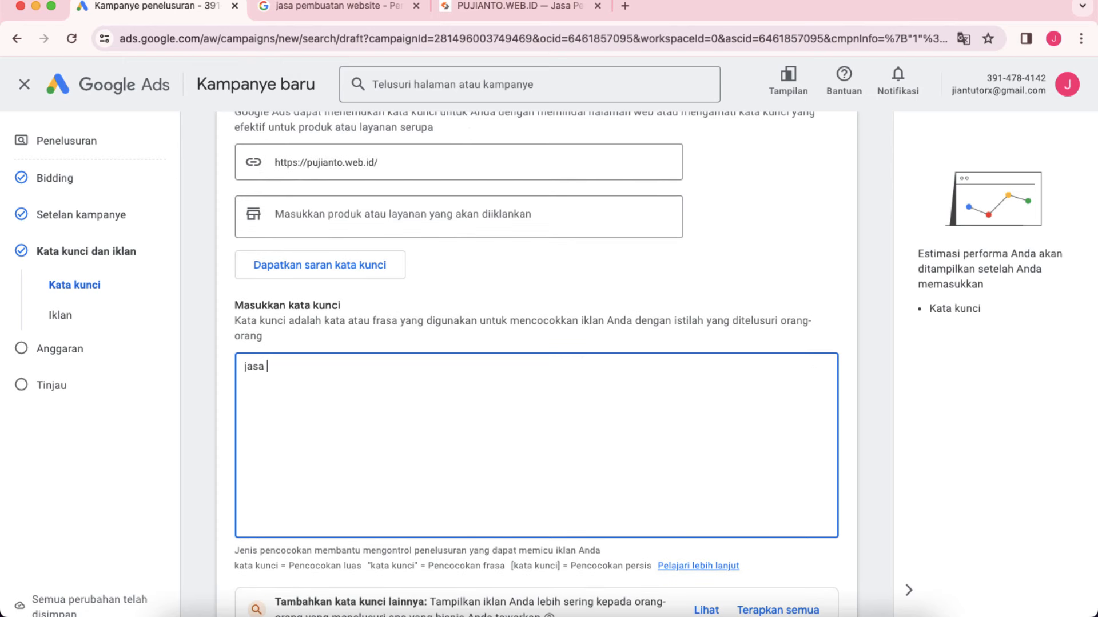
type("pembuatan website")
key("Return")
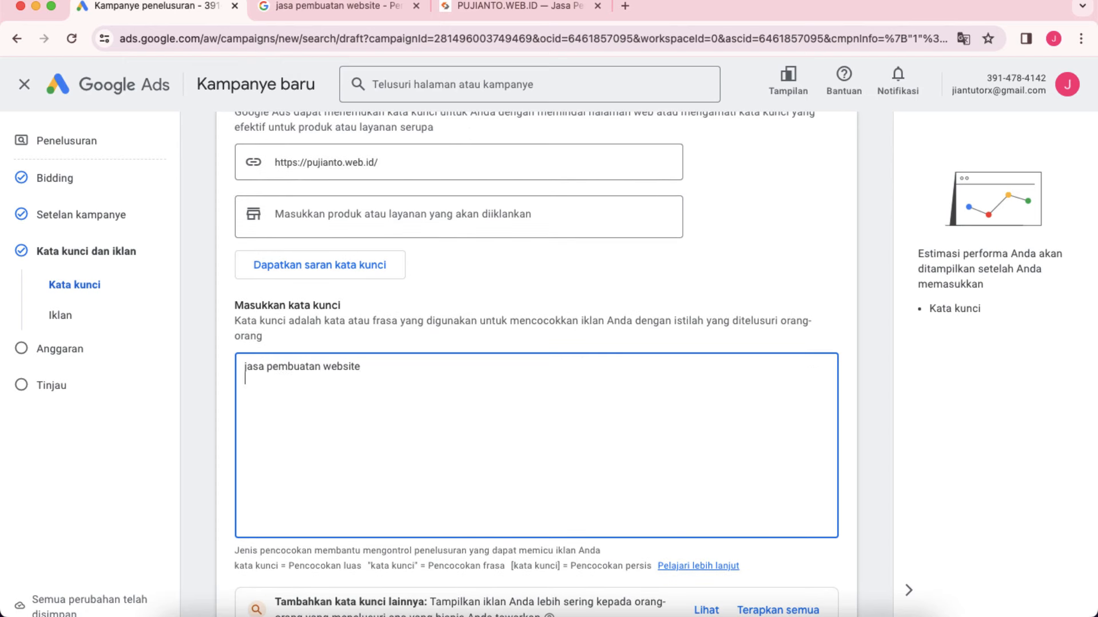
type("jasa website")
key("Return")
type("jasa bikin website")
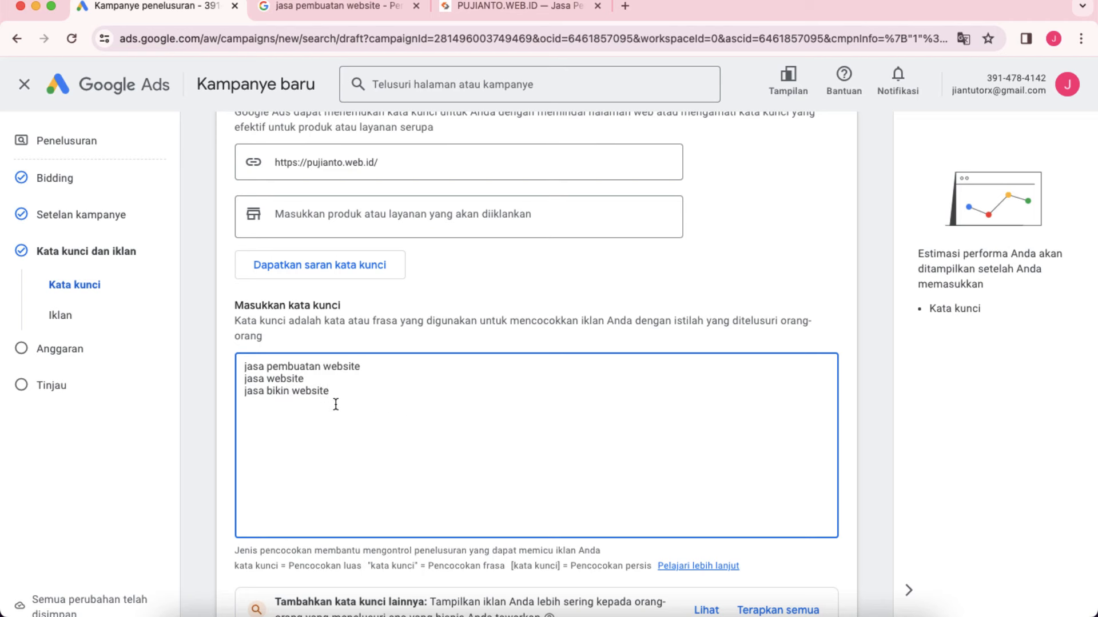
left_click_drag(336, 404, 235, 366)
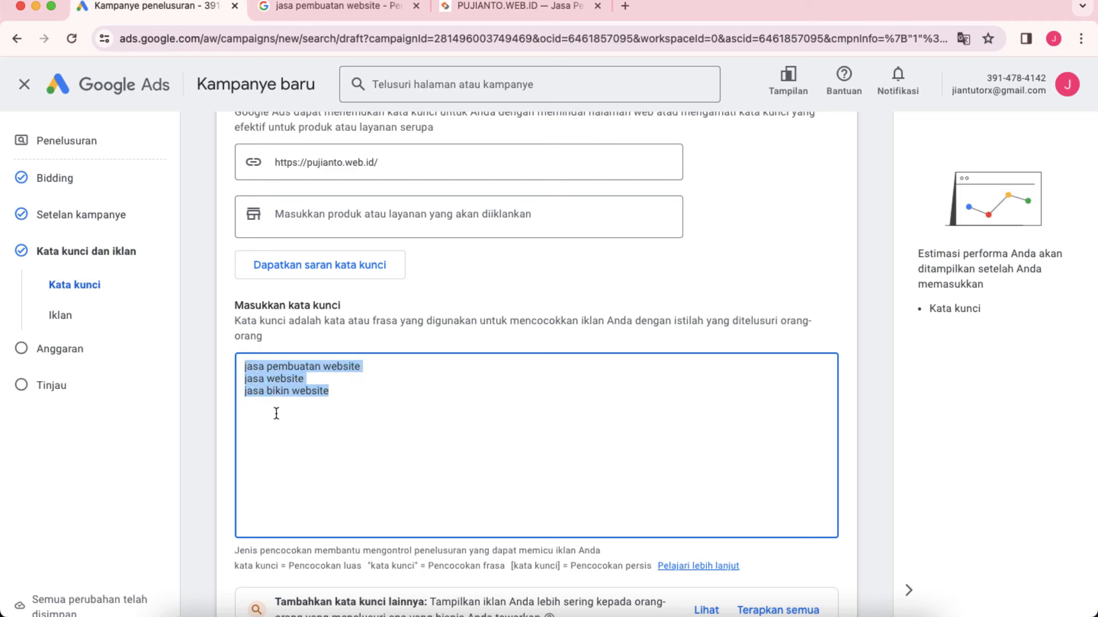
left_click(299, 406)
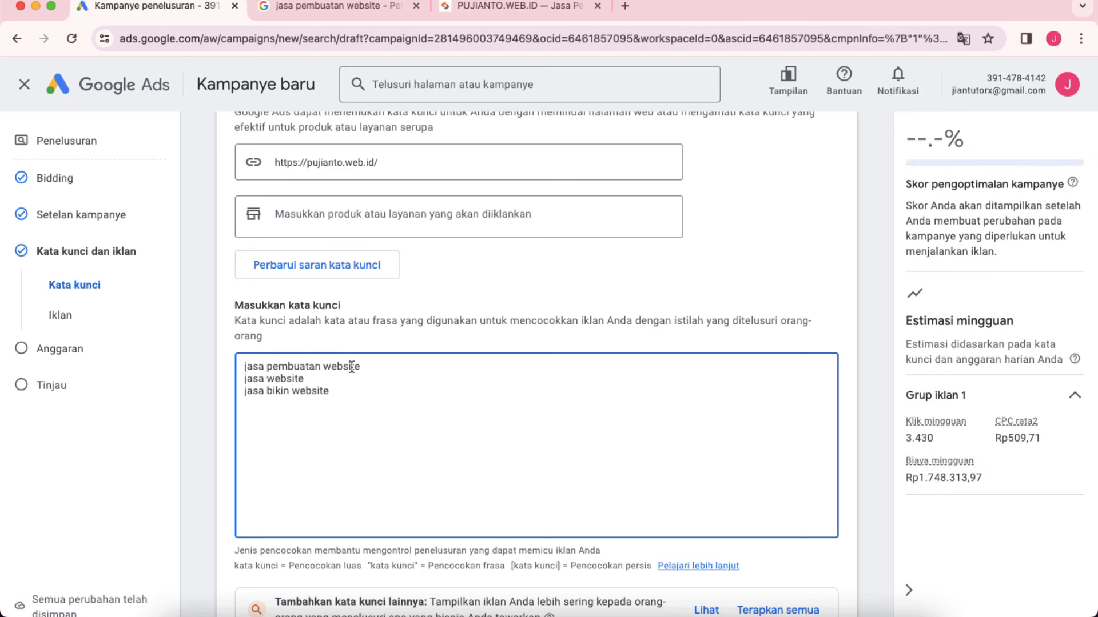
- In the Google search results, extend the query jasa pembuatan website with "mura" to view its suggestions, and remove the addition
left_click_drag(360, 366, 239, 364)
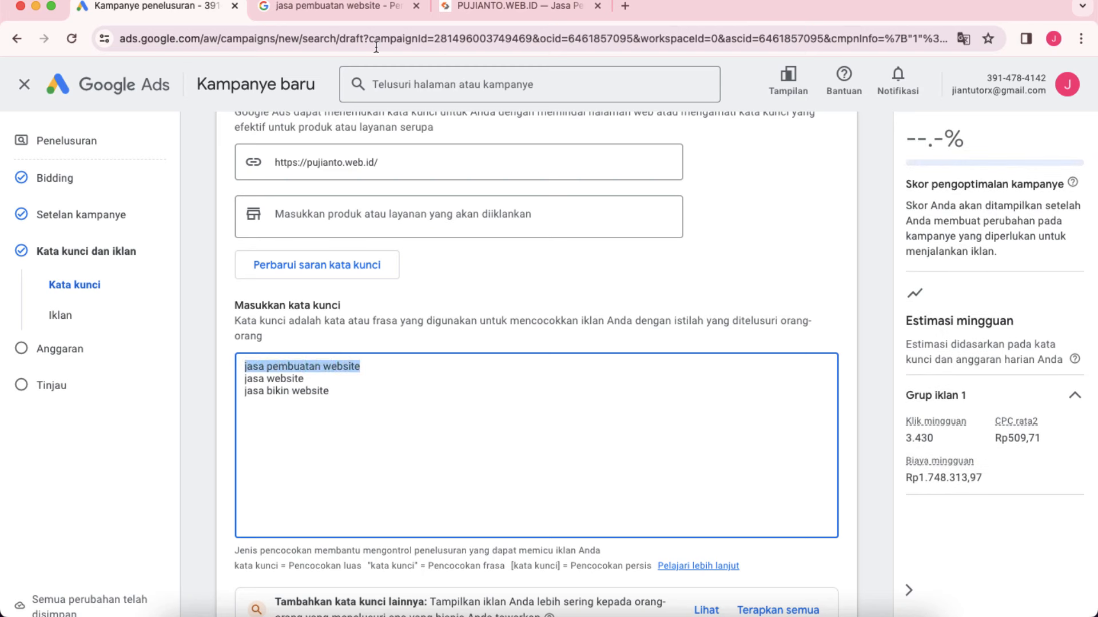
left_click(350, 7)
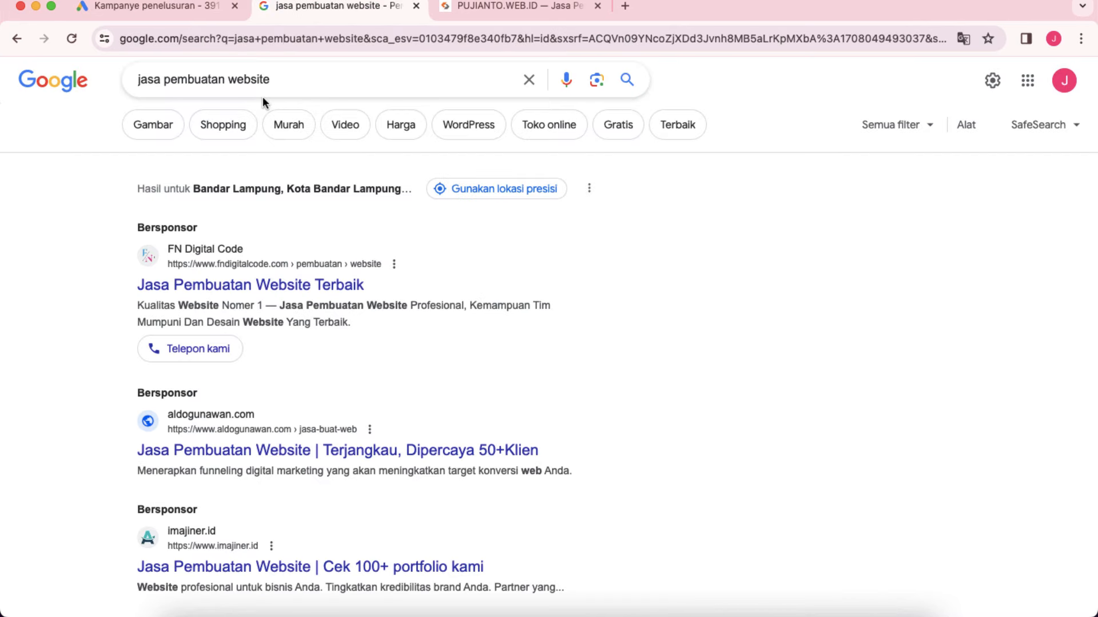
left_click(292, 80)
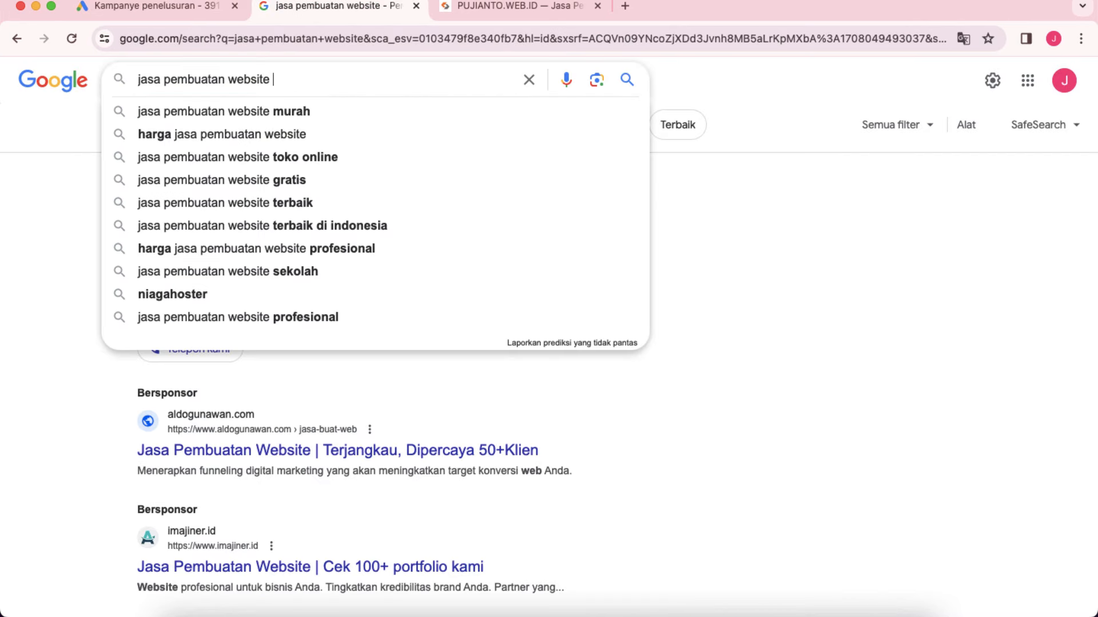
type("mura")
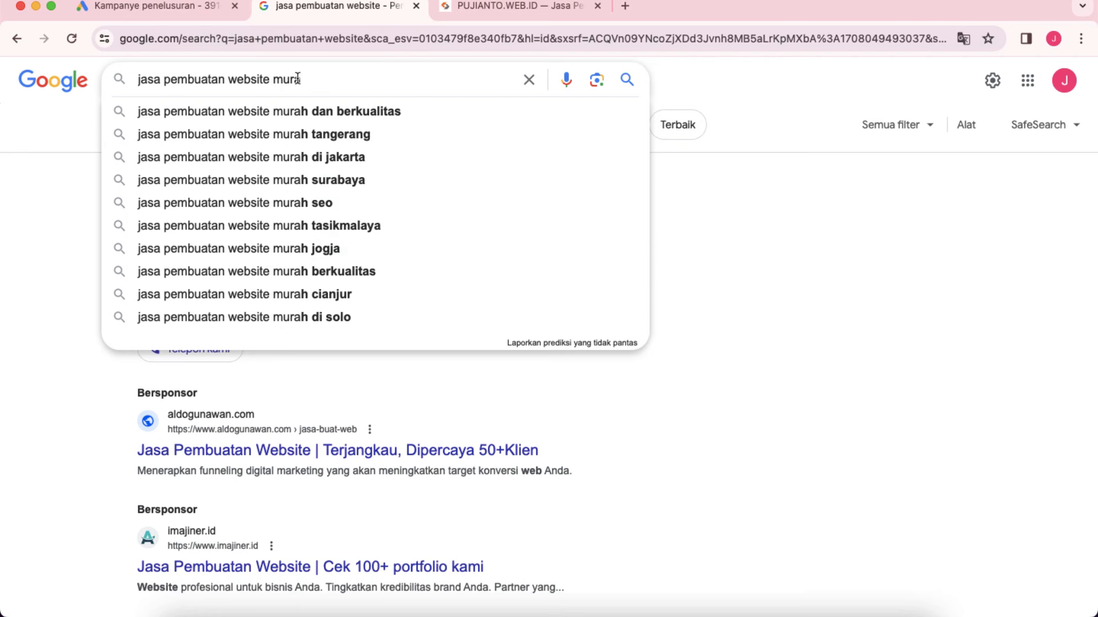
left_click(82, 171)
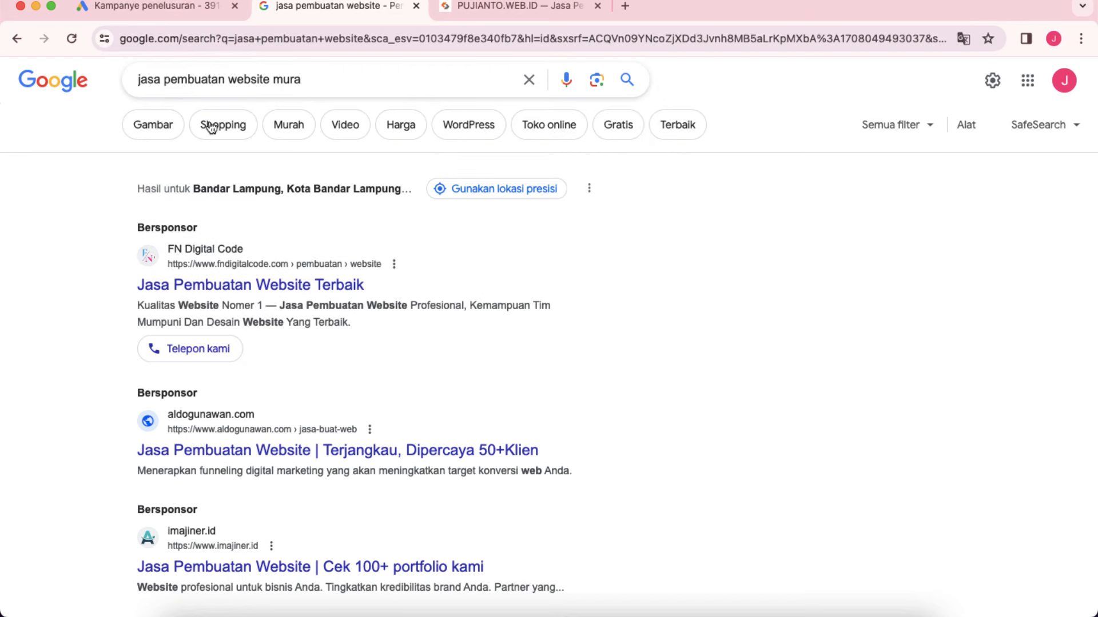
left_click_drag(270, 80, 383, 81)
key("BackSpace")
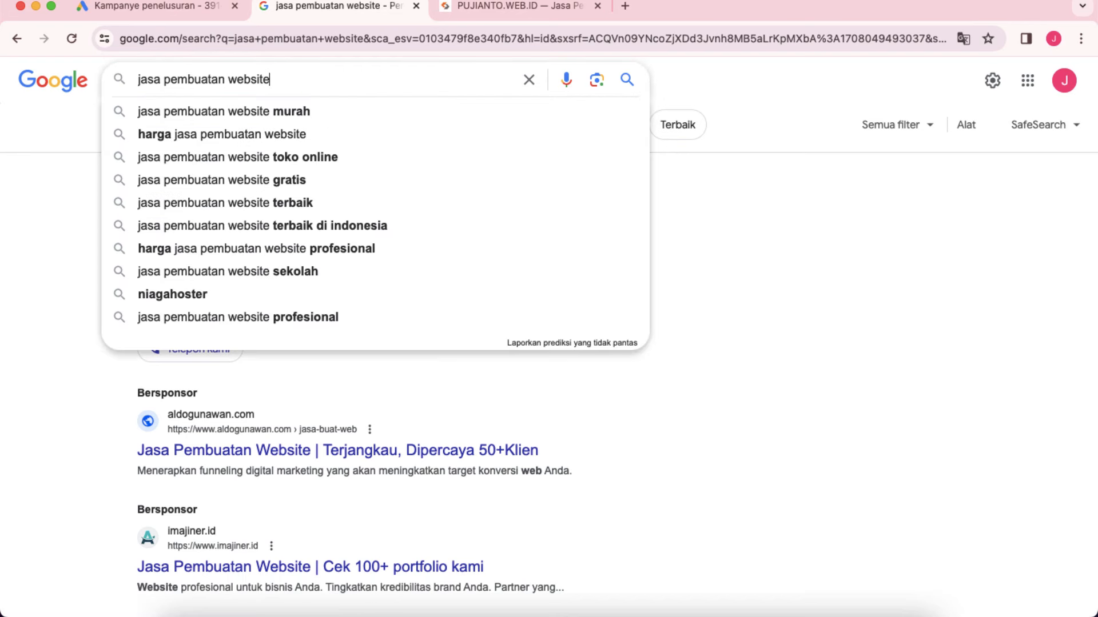
- Put "mencari" in front of the search query to view its suggestions, and delete that word again
left_click(140, 80)
type("mencari")
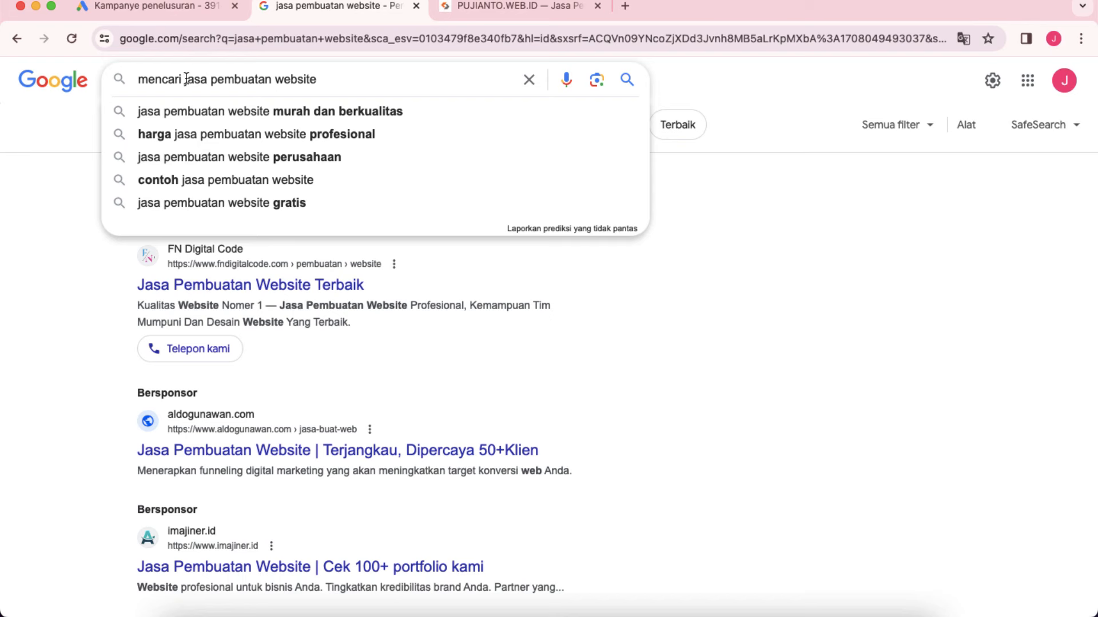
left_click_drag(184, 80, 109, 75)
key("BackSpace")
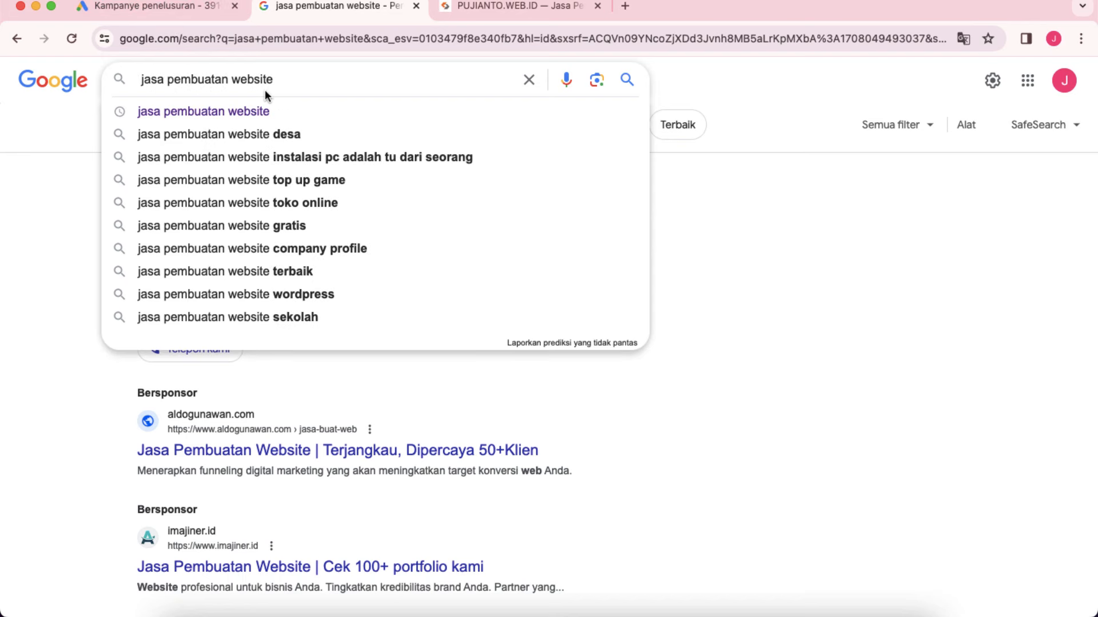
left_click_drag(301, 84, 132, 82)
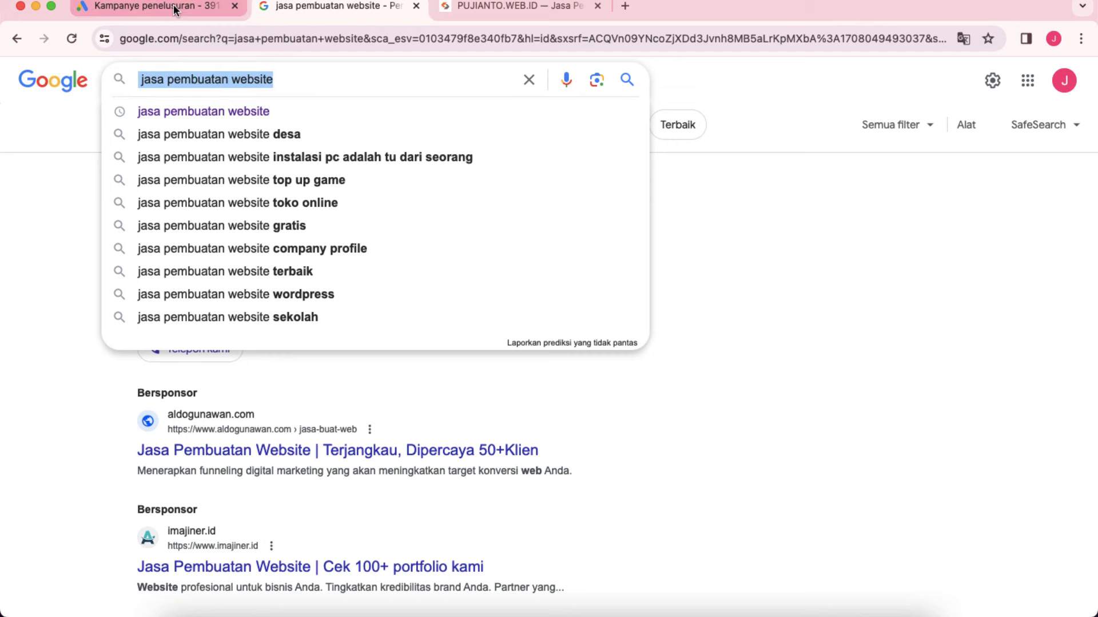
- Compare the campaign keyword jasa pembuatan website with the sponsored results on the Google search page, and return to the campaign
left_click(154, 8)
left_click(369, 382)
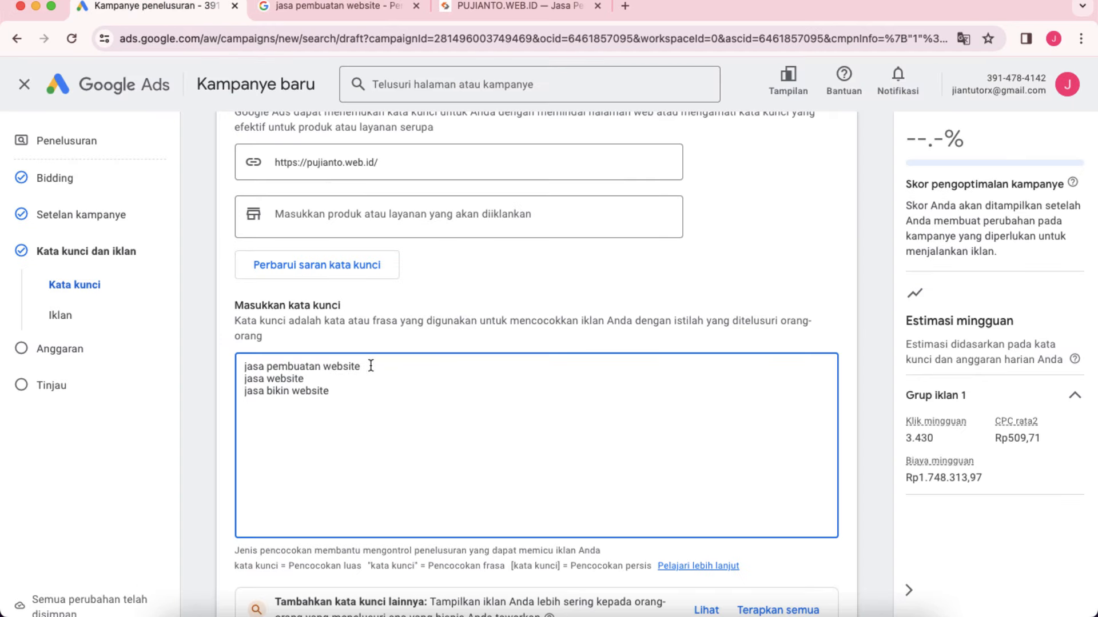
left_click_drag(371, 366, 239, 368)
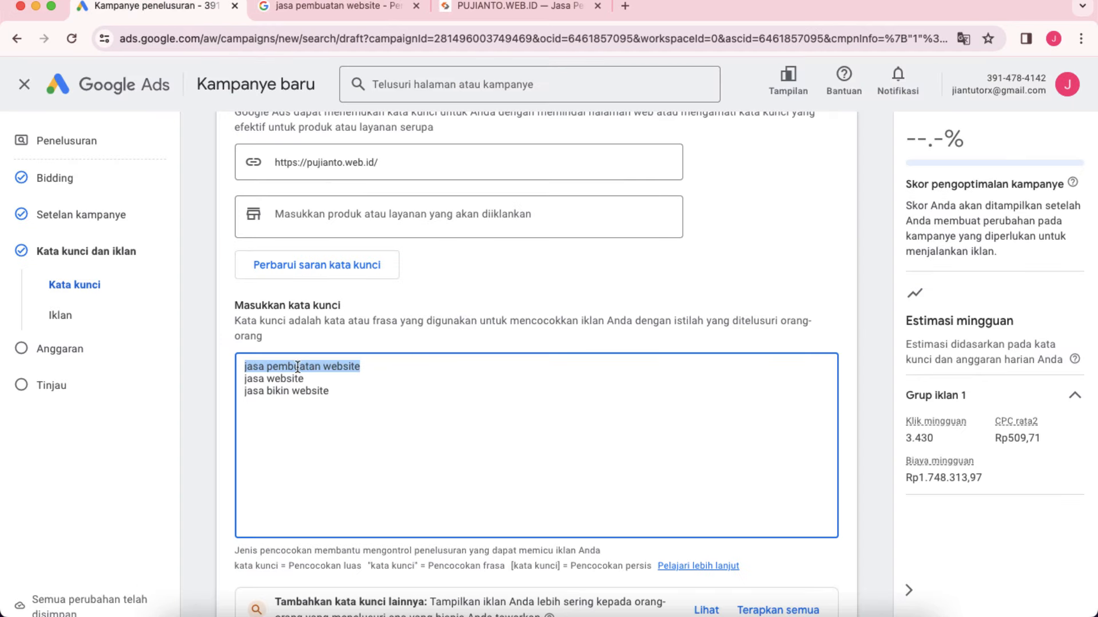
left_click(300, 366)
double_click(262, 367)
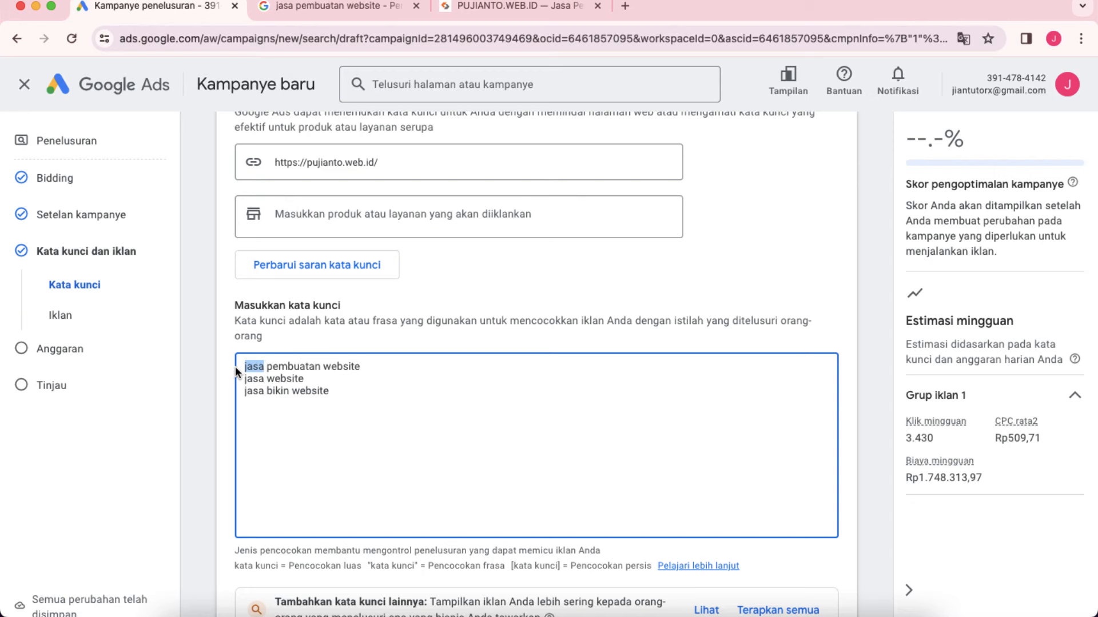
left_click(269, 367)
left_click(365, 9)
left_click(51, 229)
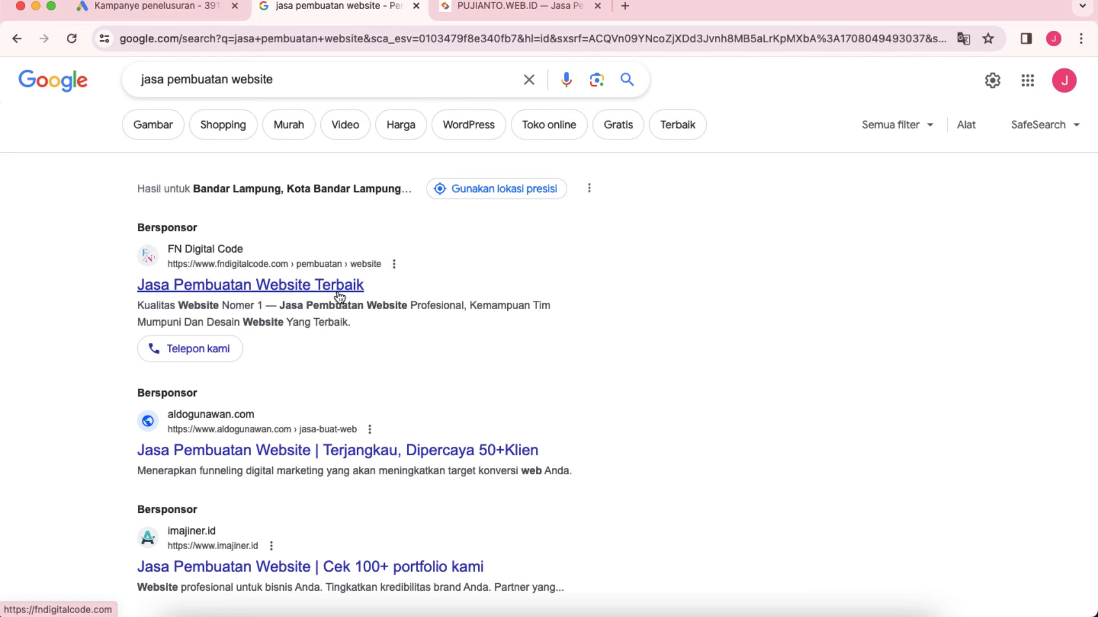
left_click(168, 5)
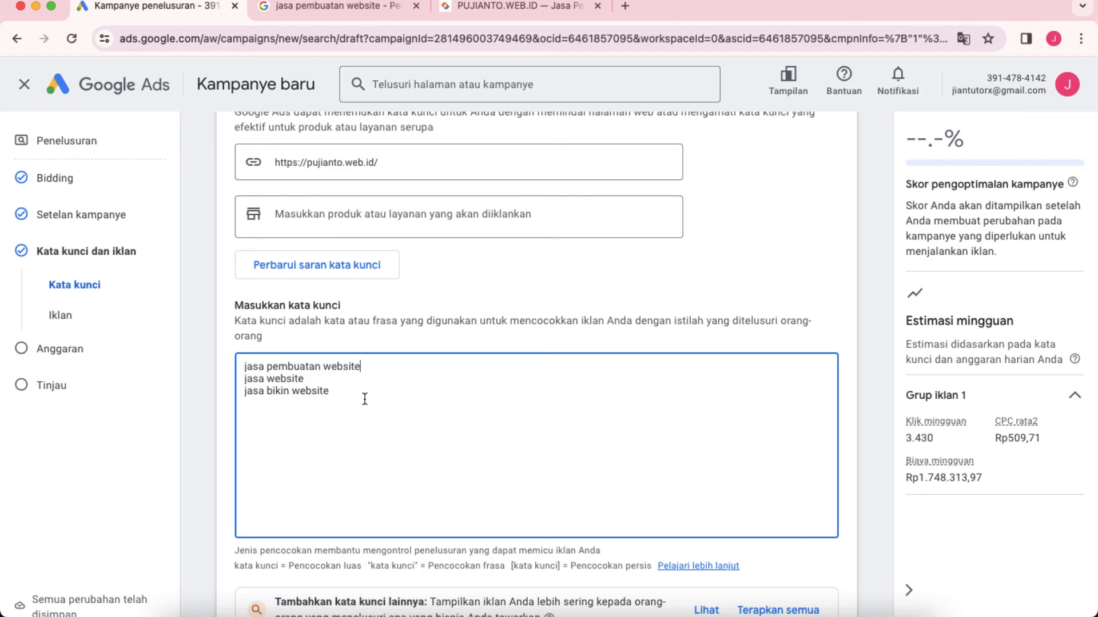
- Enclose each of the three keywords in double quotes to make them Pencocokan frasa keywords
scroll(365, 398, "down", 3)
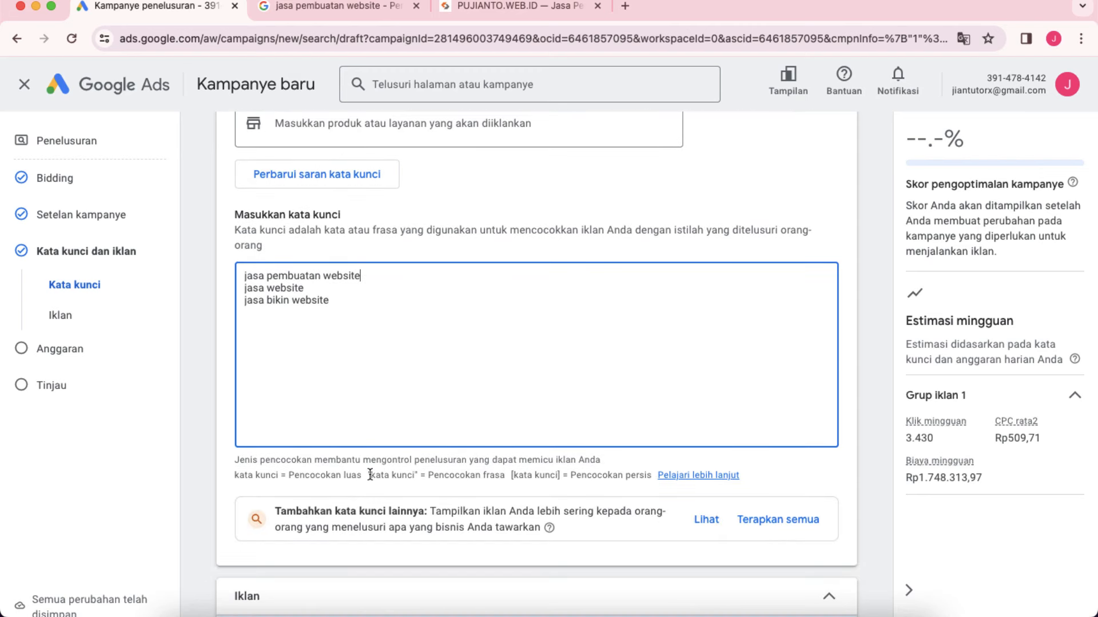
left_click_drag(428, 475, 505, 475)
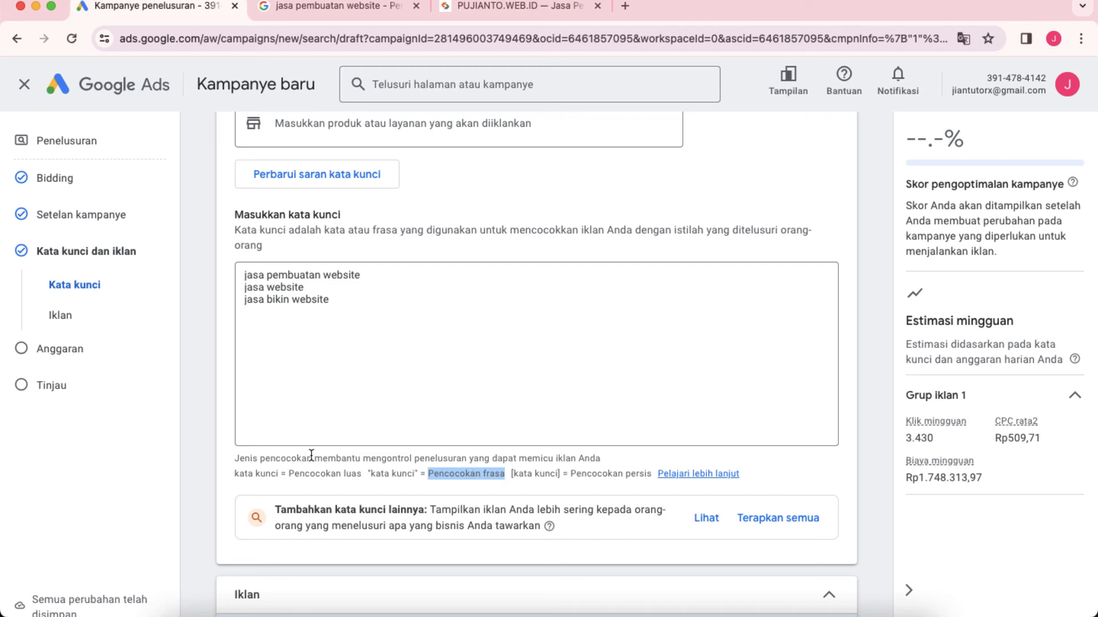
left_click(372, 478)
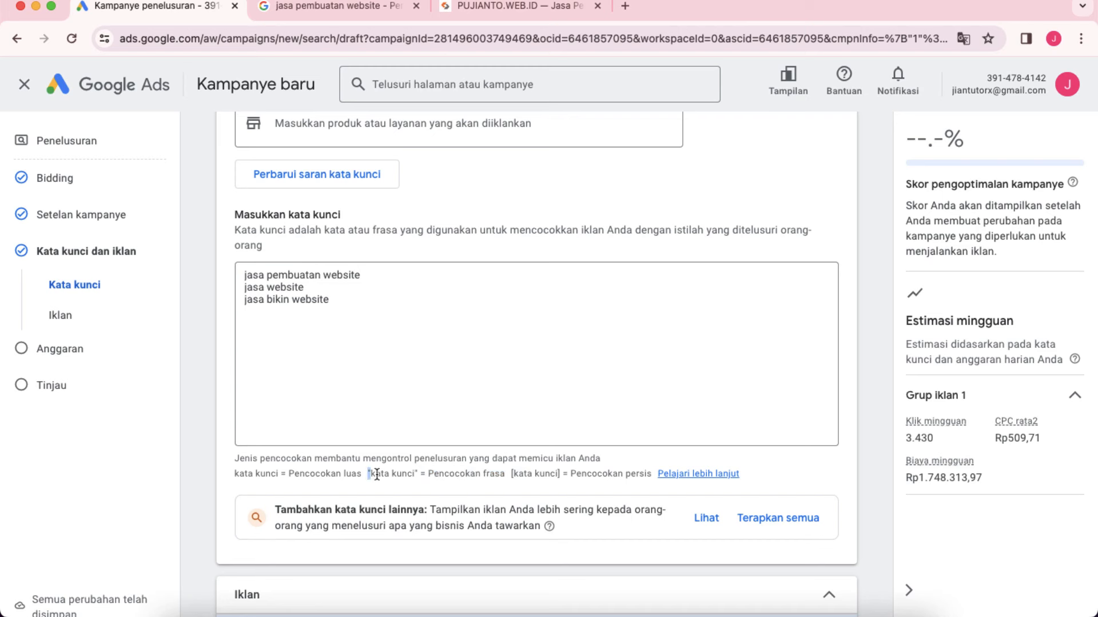
left_click_drag(368, 474, 420, 473)
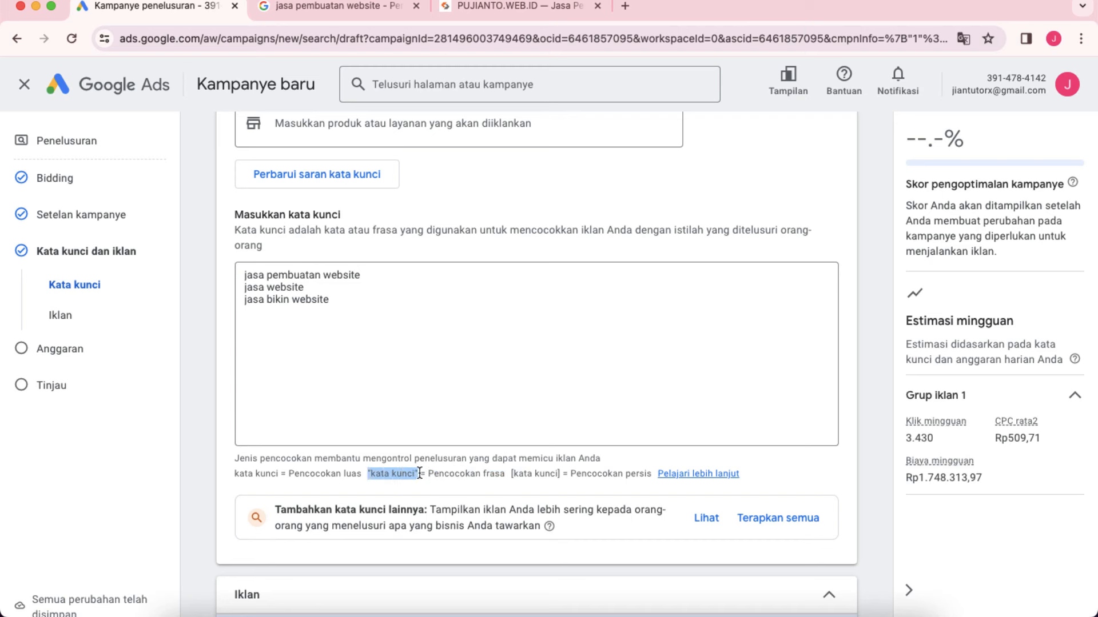
left_click(245, 276)
type("\"")
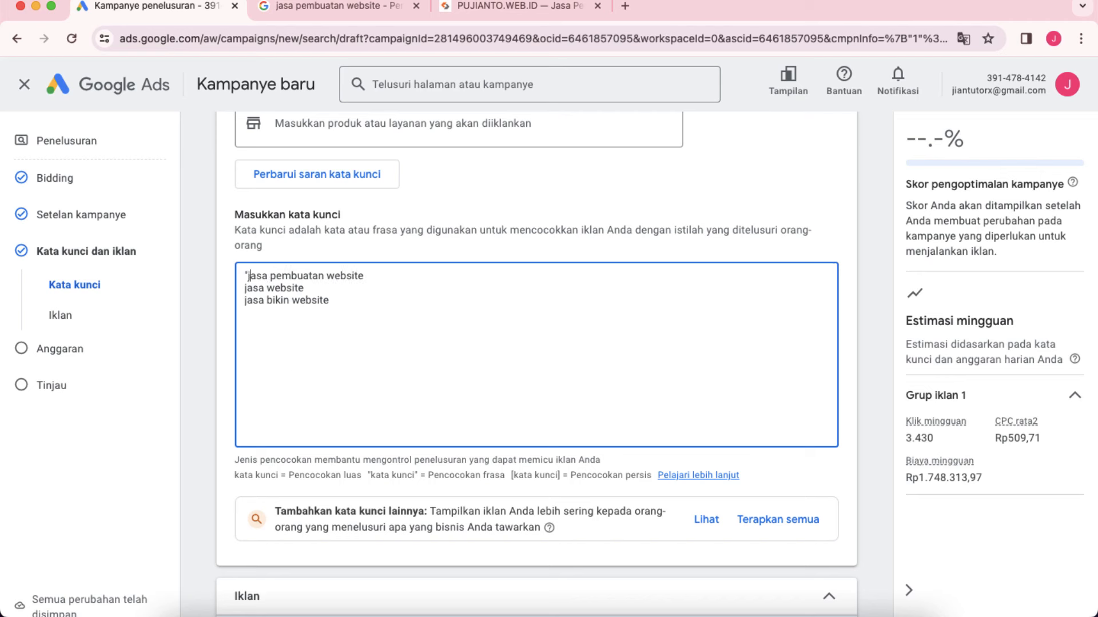
key("Right")
key("Right")
key("Right")
key("Right")
key("Right")
key("Right")
type("\"")
key("Down")
type("\"")
left_click(245, 300)
type("\" \"")
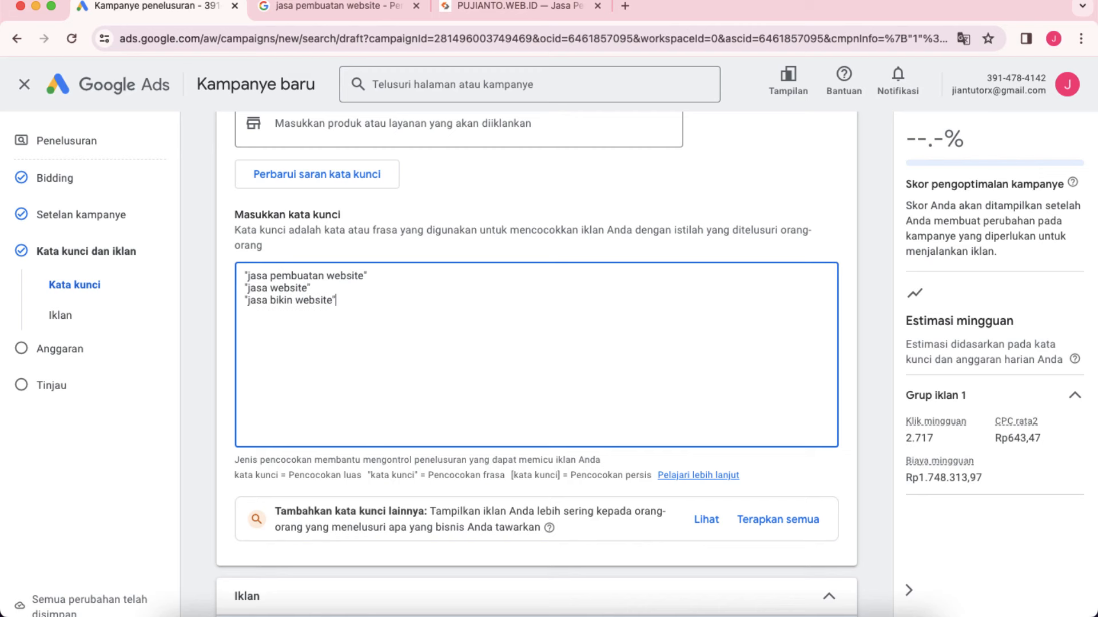
left_click(228, 326)
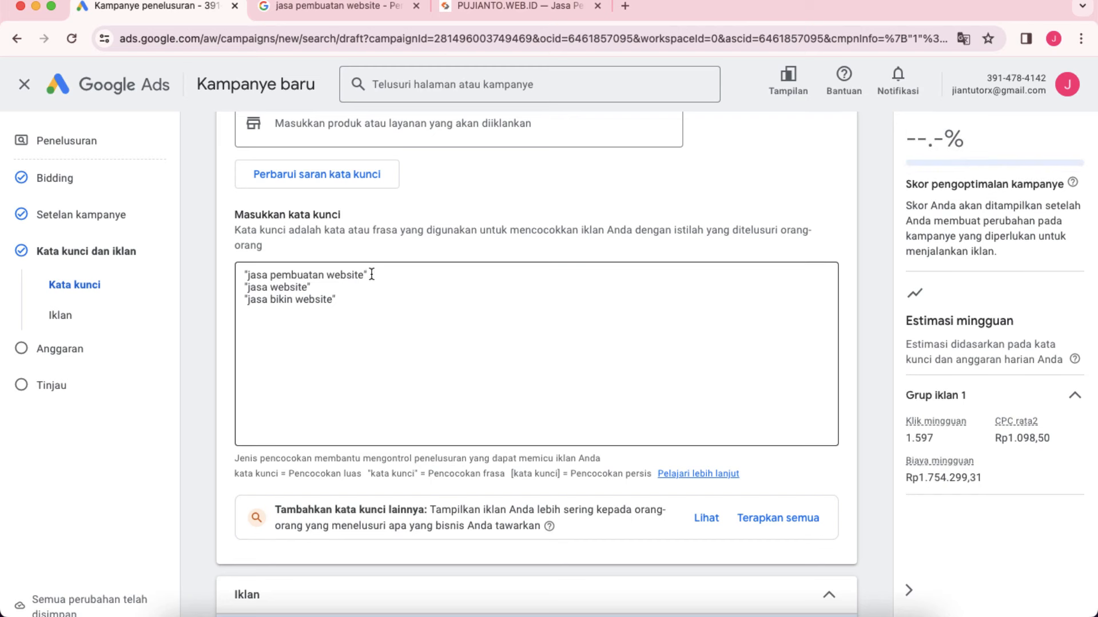
- Compare the quoted keyword jasa pembuatan website with a Google search by extending the query there to "jasa pembuatan website murah"
left_click_drag(369, 279, 241, 274)
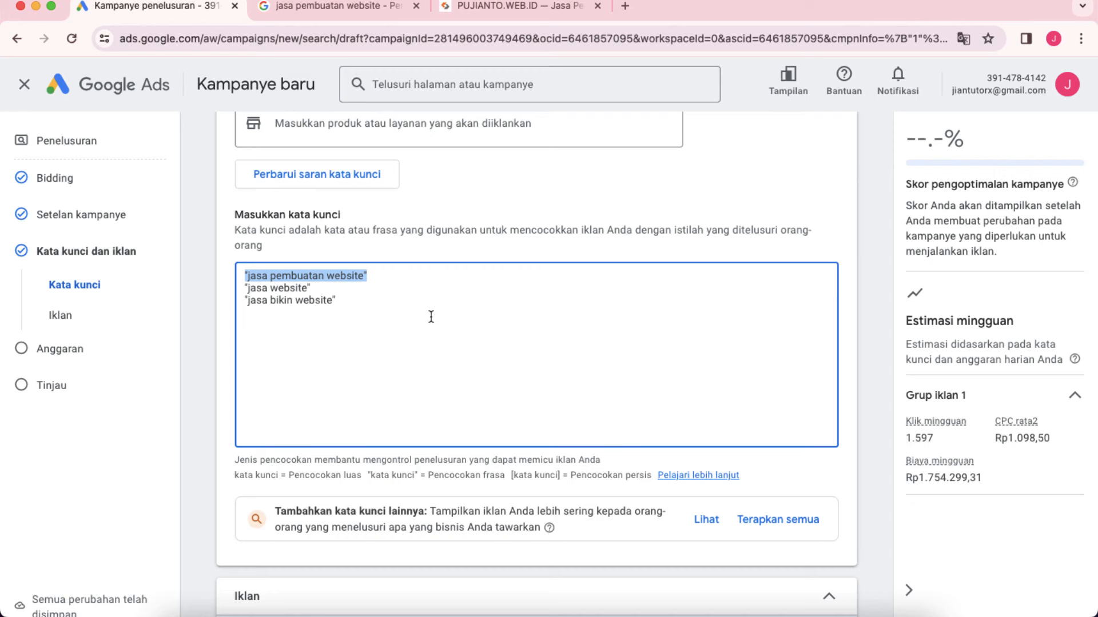
left_click(337, 9)
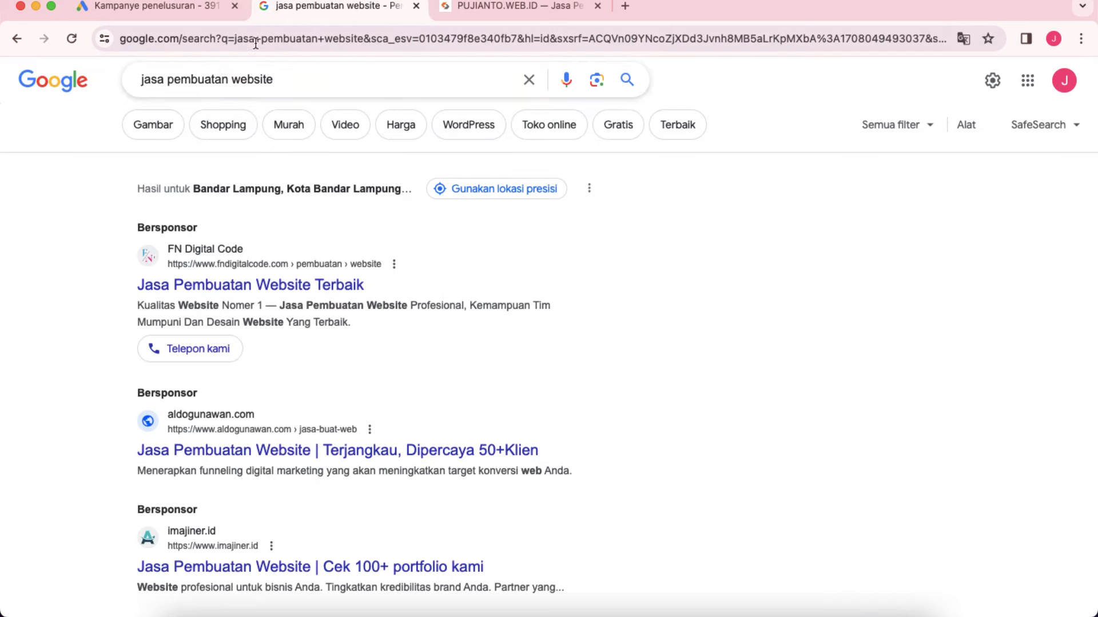
left_click(295, 81)
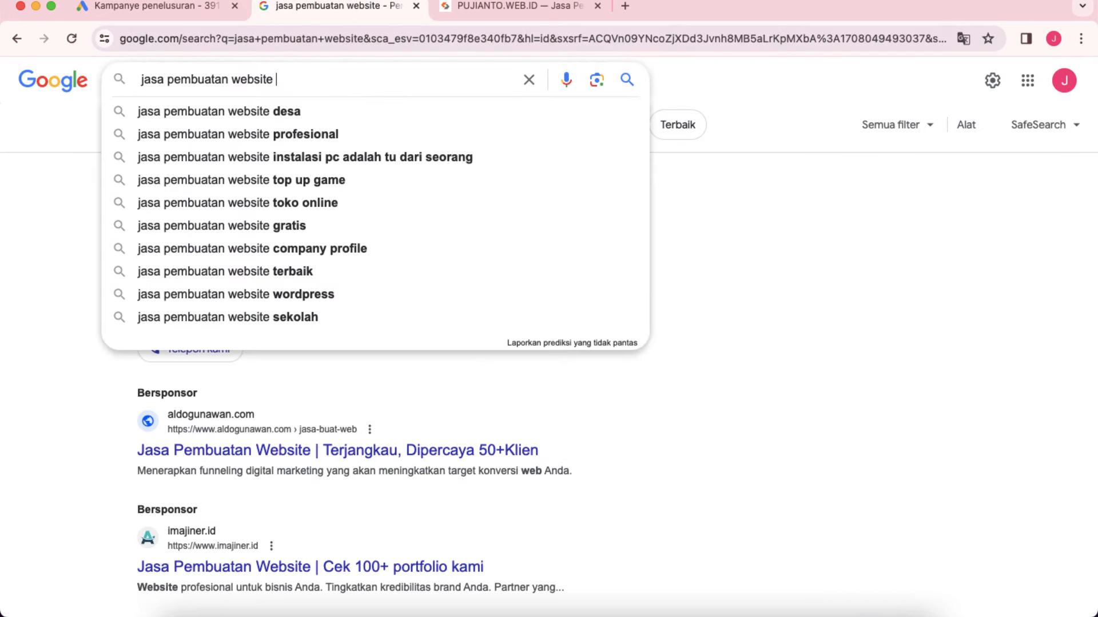
type("muarh")
key("BackSpace")
key("BackSpace")
key("BackSpace")
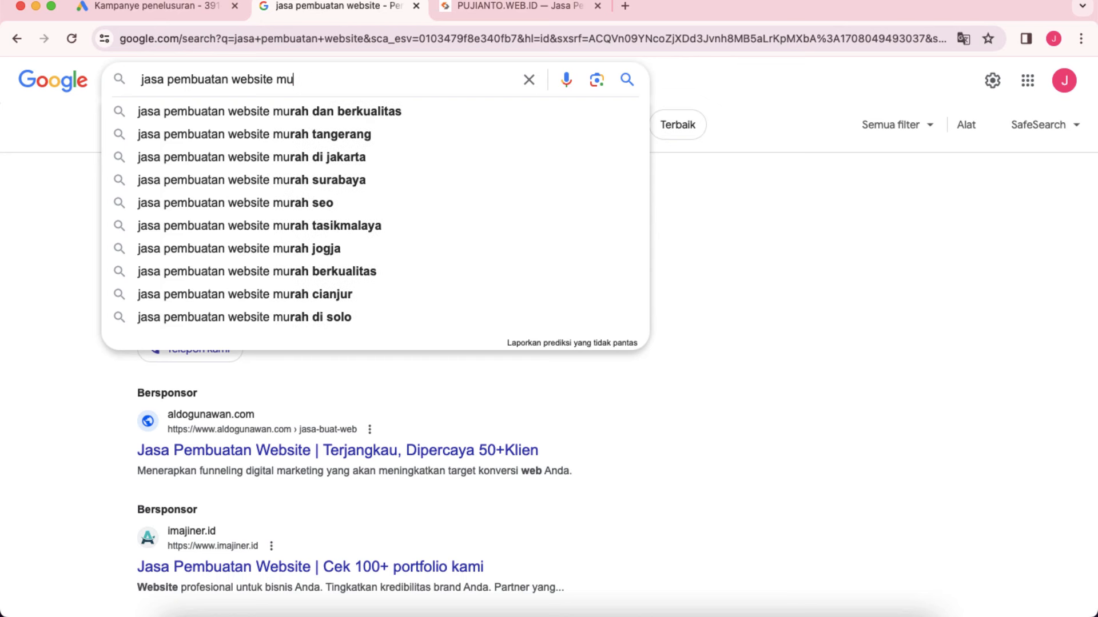
type("rah")
left_click_drag(274, 81, 140, 81)
left_click(196, 79)
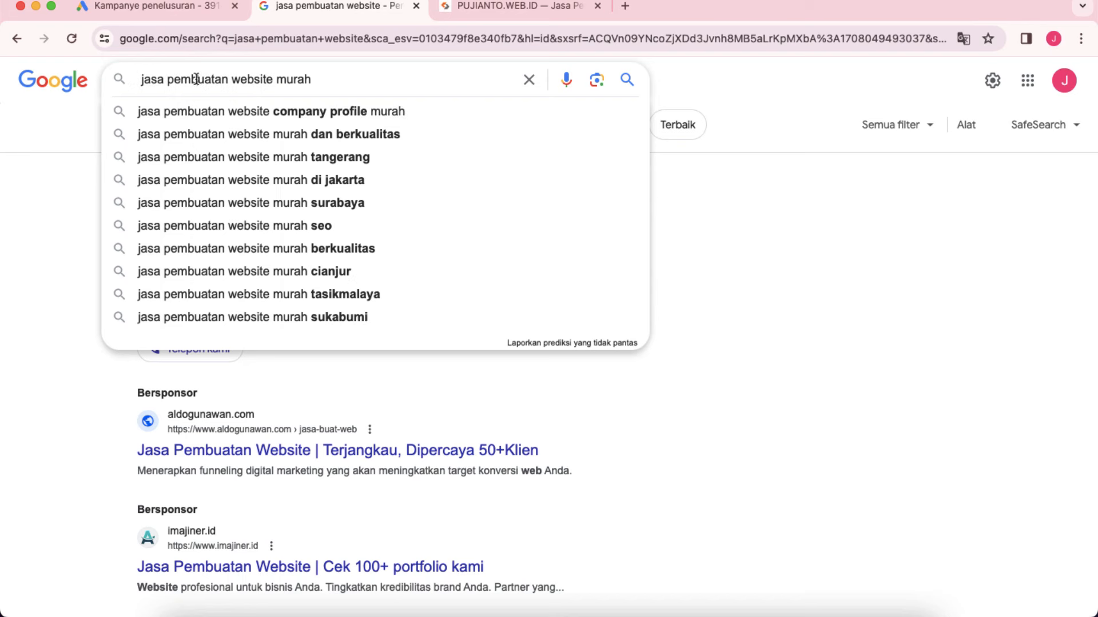
- Insert "yang" between "pembuatan" and "website" in the Google search query, and delete that word again
left_click(230, 80)
type("yang")
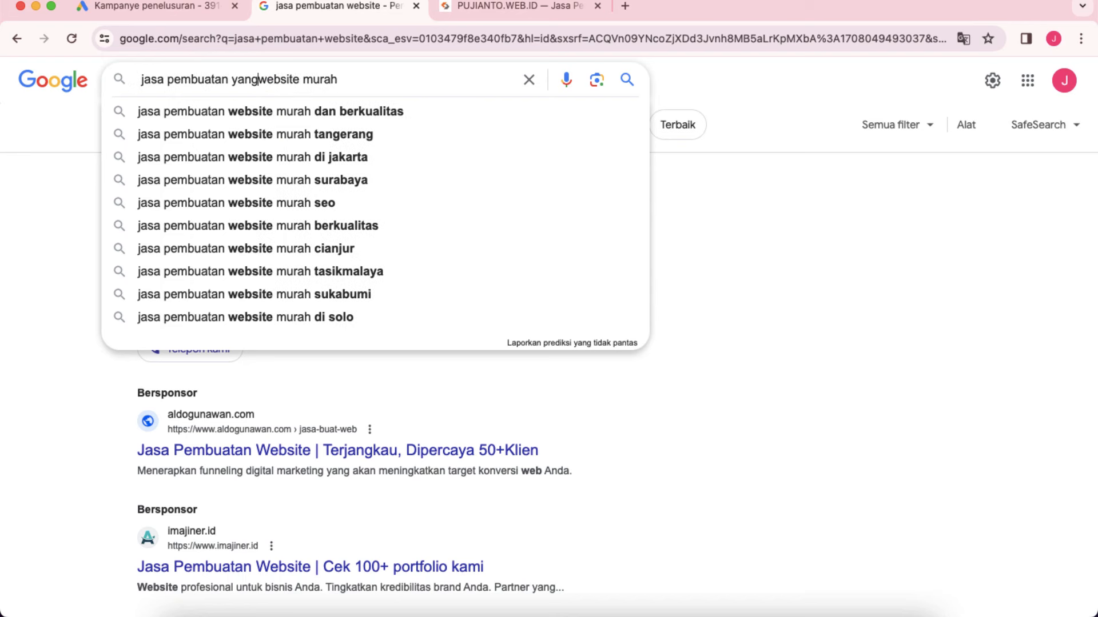
key("BackSpace")
key("BackSpace")
key("BackSpace")
key("BackSpace")
key("BackSpace")
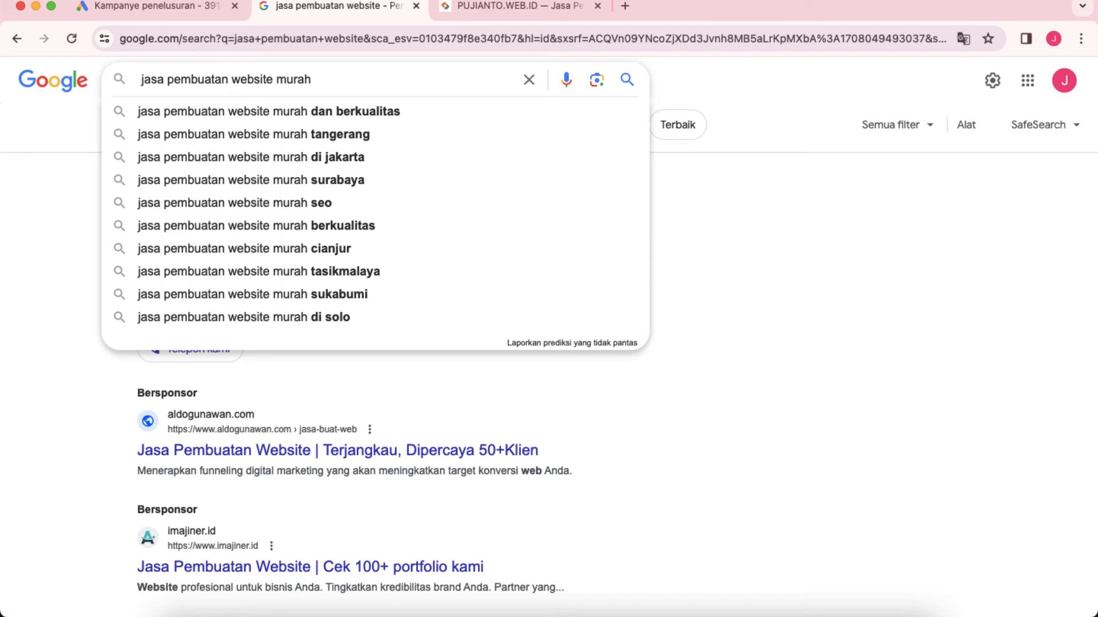
- Try "terbaik" between "pembuatan" and "website" in the search query to view its suggestions, and remove it again
type("terbaik")
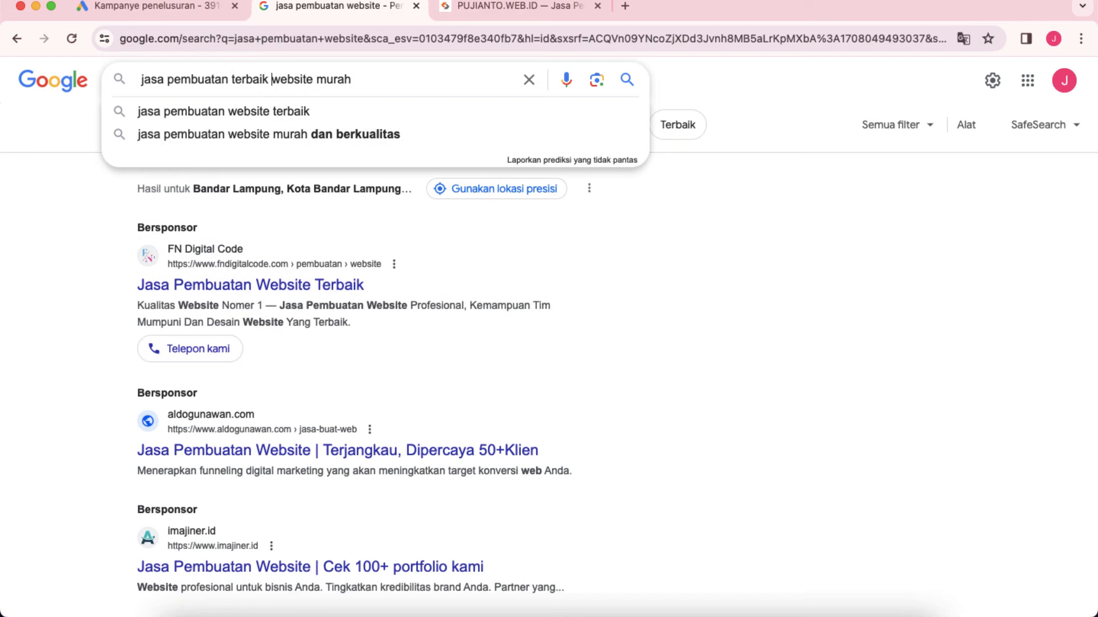
key("BackSpace")
key("BackSpace")
key("BackSpace")
key("BackSpace")
key("BackSpace")
key("BackSpace")
key("BackSpace")
key("BackSpace")
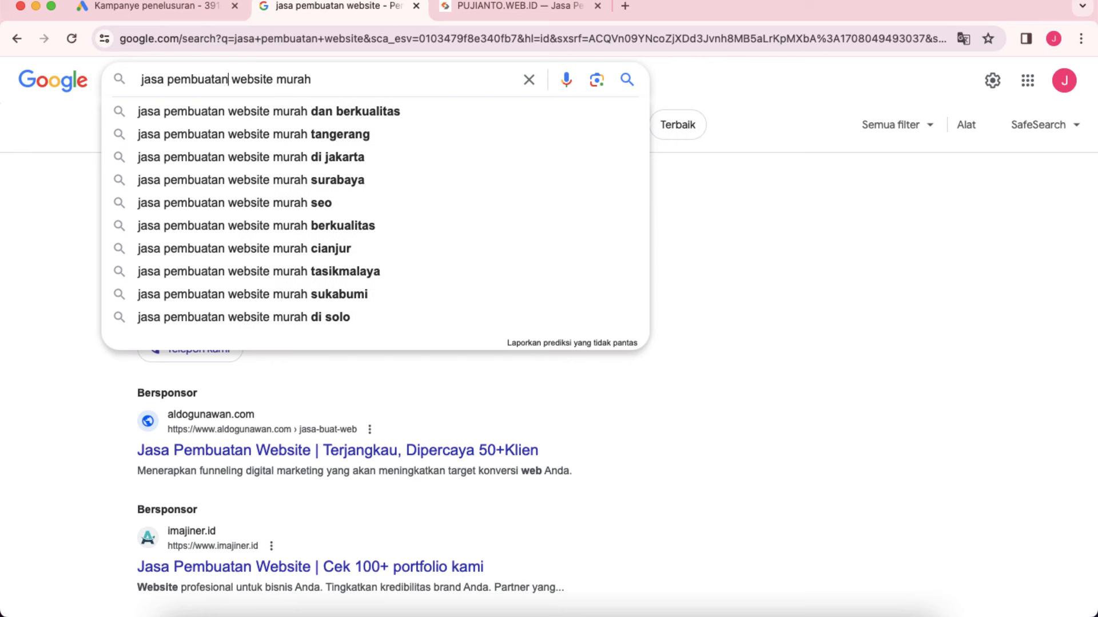
- Insert "untuk" between "jasa" and "pembuatan" in the search query
key("Left")
key("Left")
type("untuk")
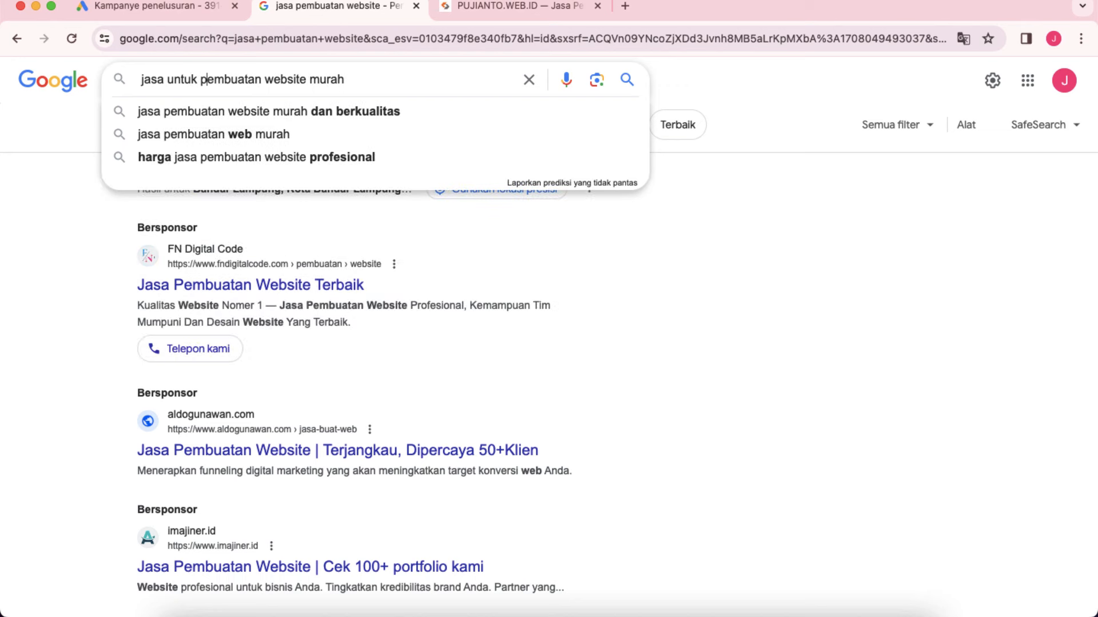
- Compare the quoted campaign keyword jasa pembuatan website with the Google query "jasa untuk pembuatan website murah", and return to the campaign
left_click(204, 8)
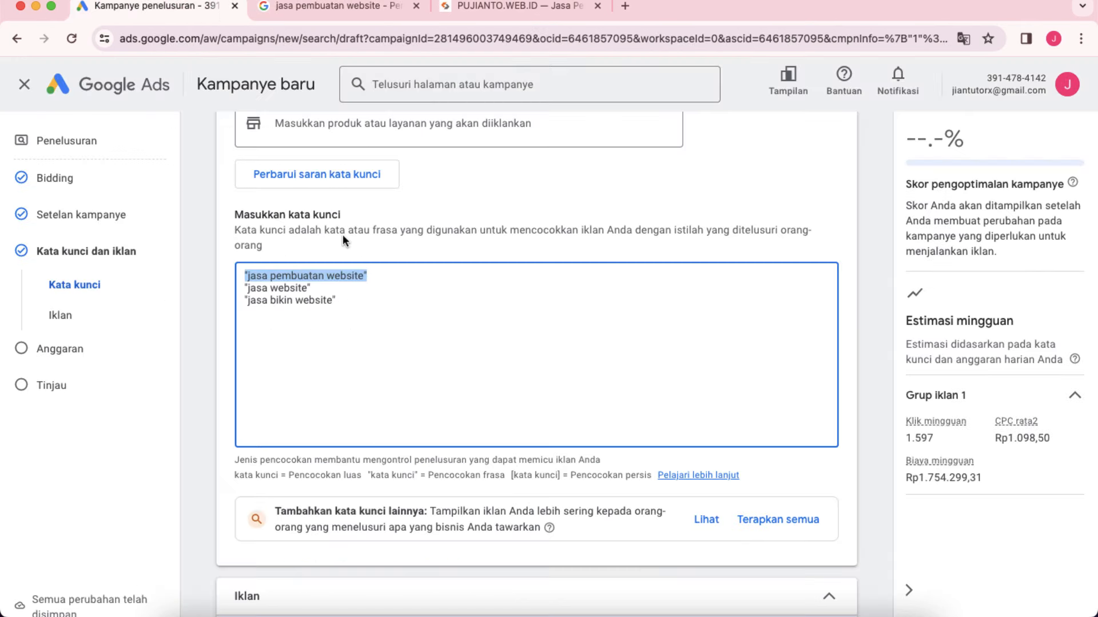
left_click(375, 278)
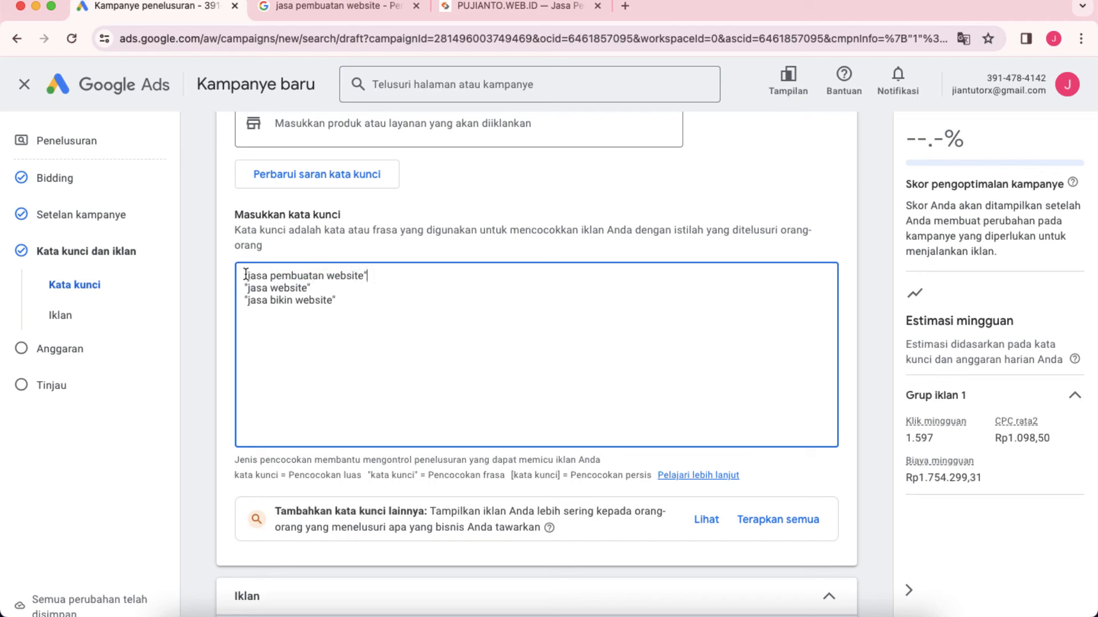
left_click_drag(244, 275, 372, 272)
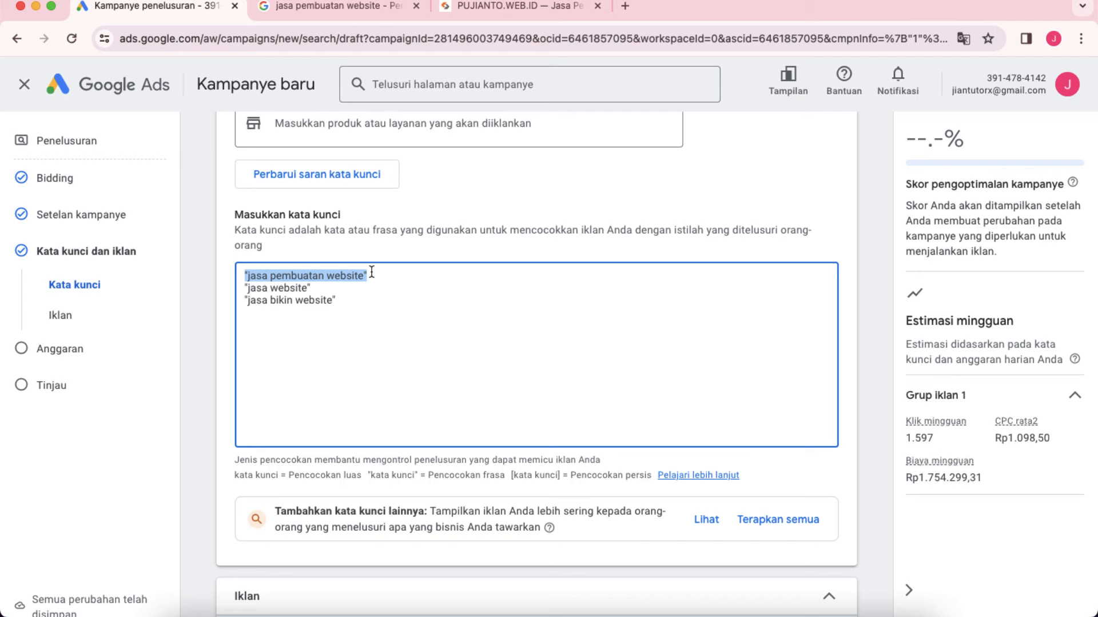
left_click(364, 8)
left_click(88, 242)
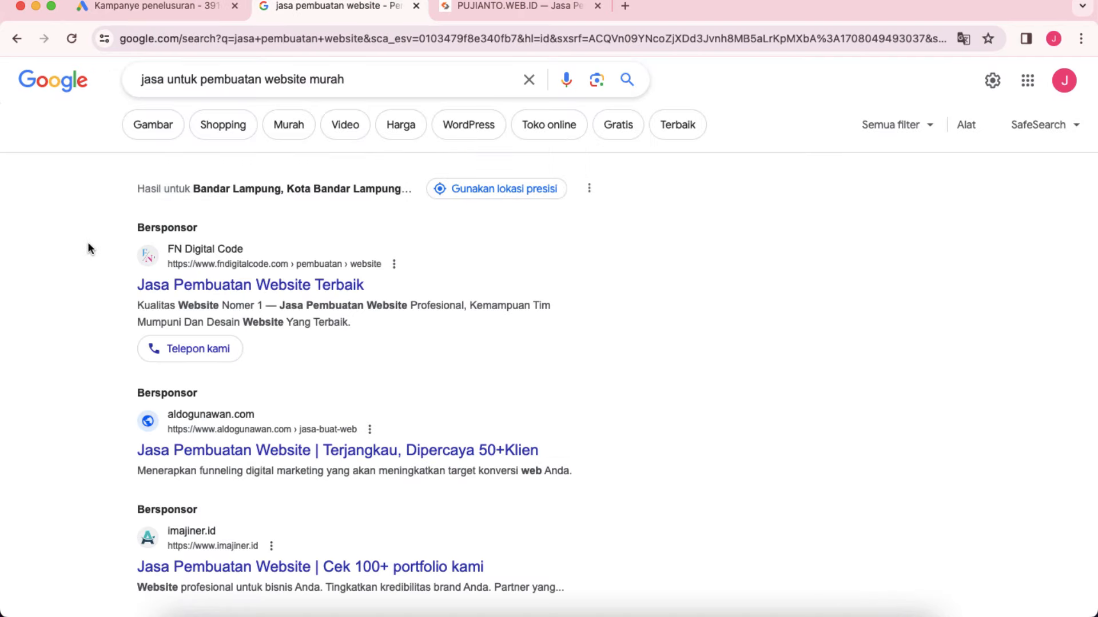
left_click(209, 80)
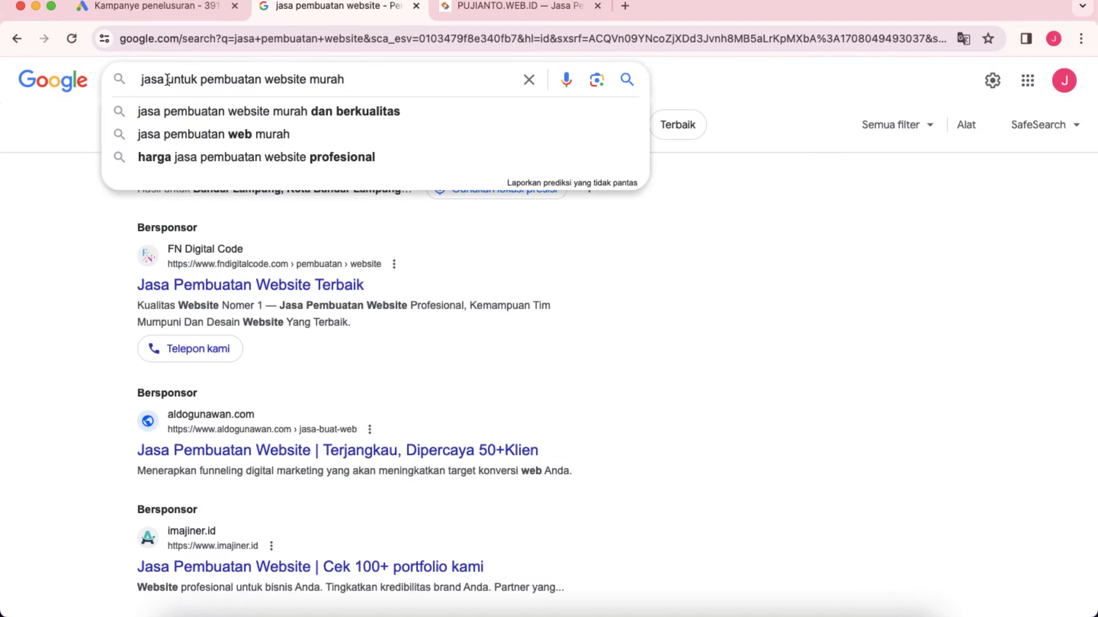
double_click(161, 80)
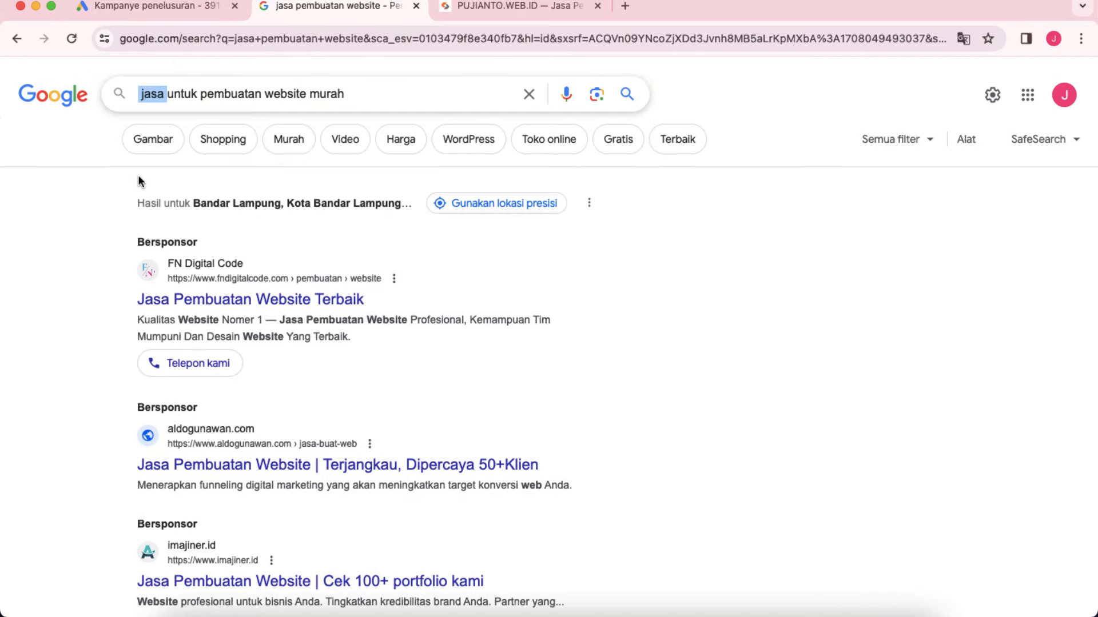
left_click(75, 211)
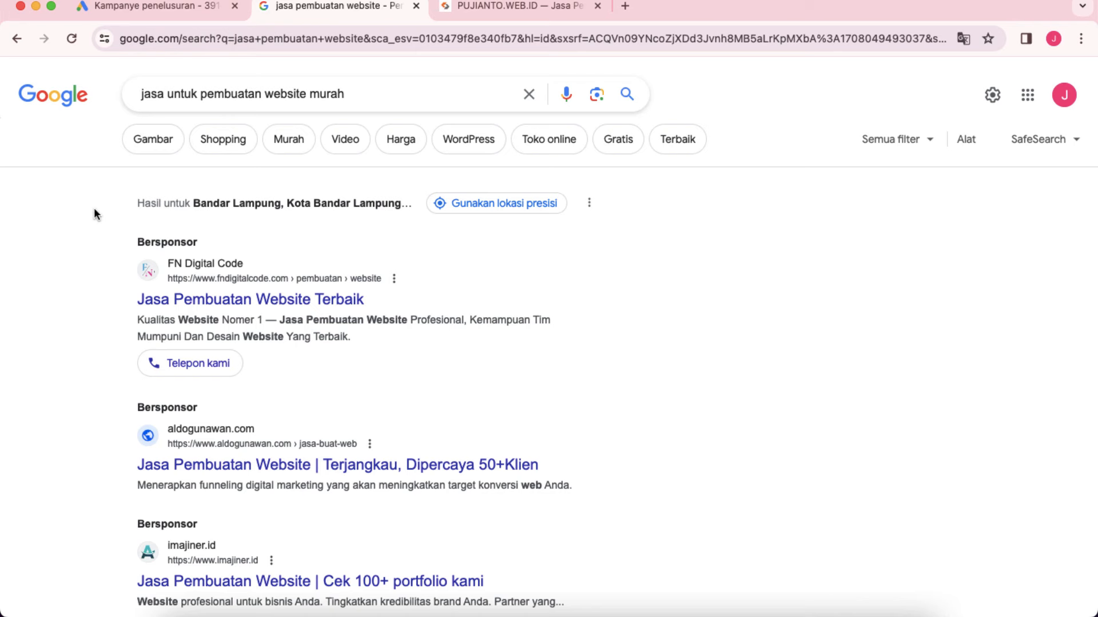
left_click(137, 7)
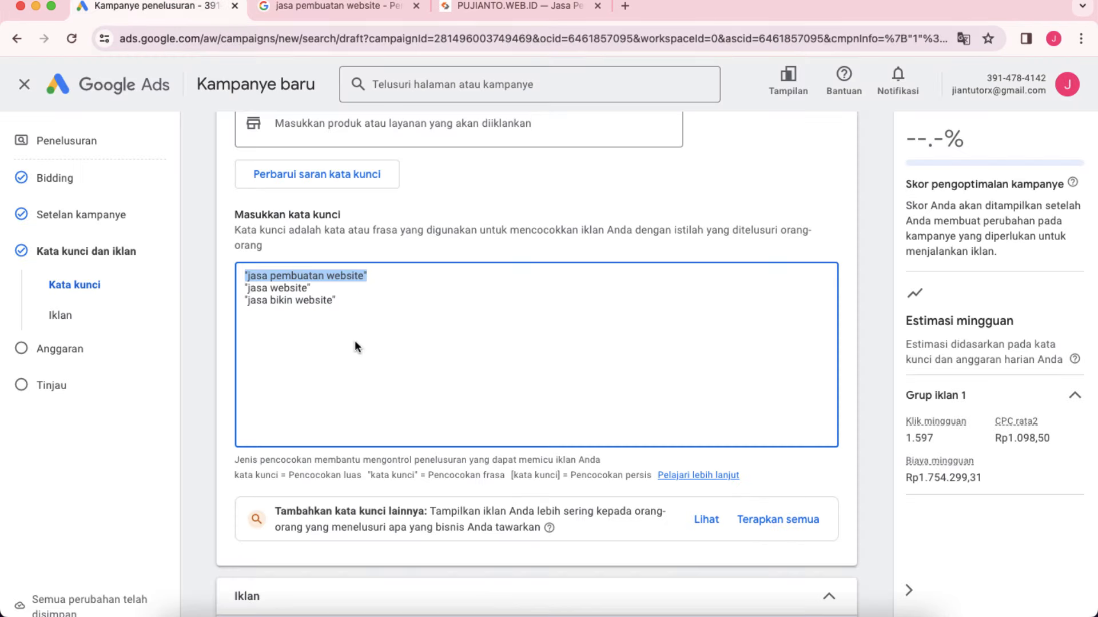
- Replace the double quotes around jasa pembuatan website with square brackets to make it a Pencocokan persis keyword
left_click(377, 319)
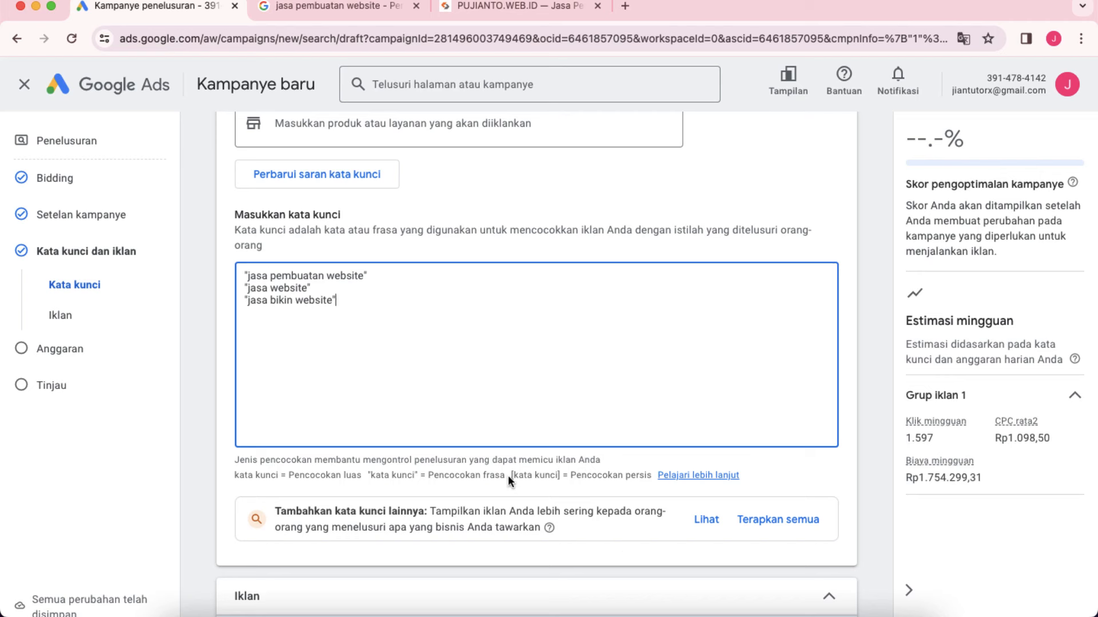
left_click(366, 277)
key("BackSpace")
left_click(246, 278)
key("BackSpace")
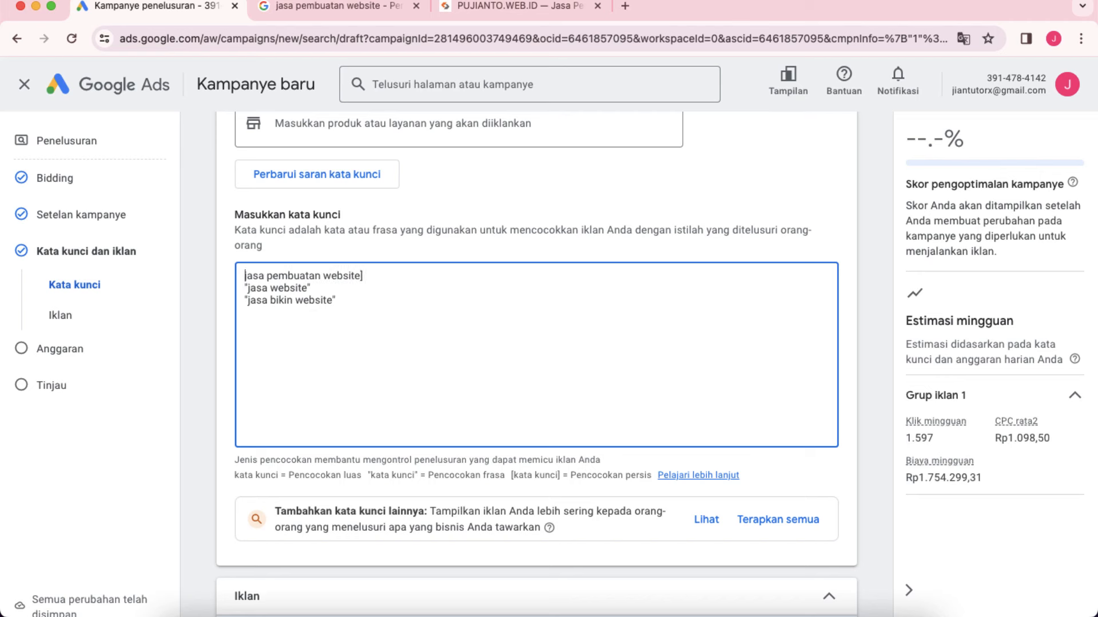
type("[")
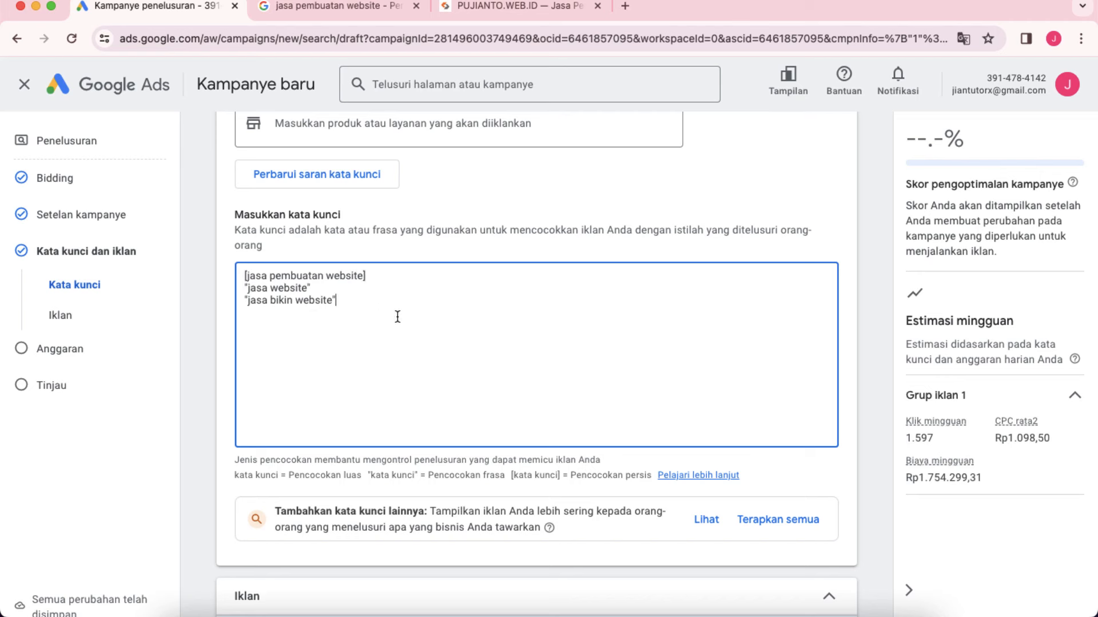
- Search Google for "jasa pembuatan website" as the exact keyword wording, and return to the campaign
left_click(350, 5)
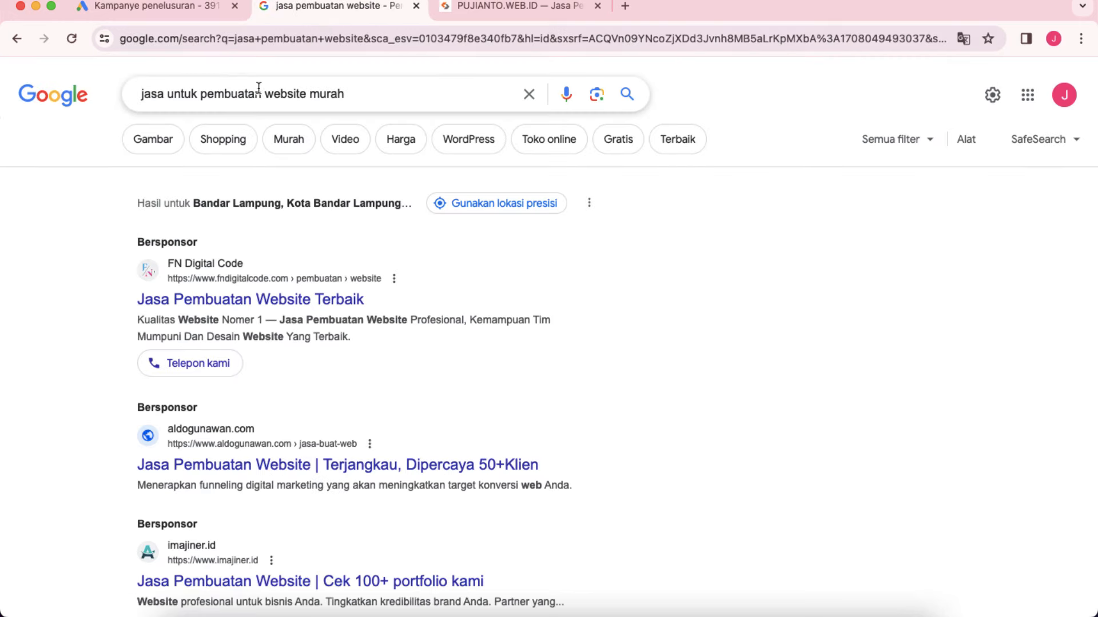
triple_click(154, 95)
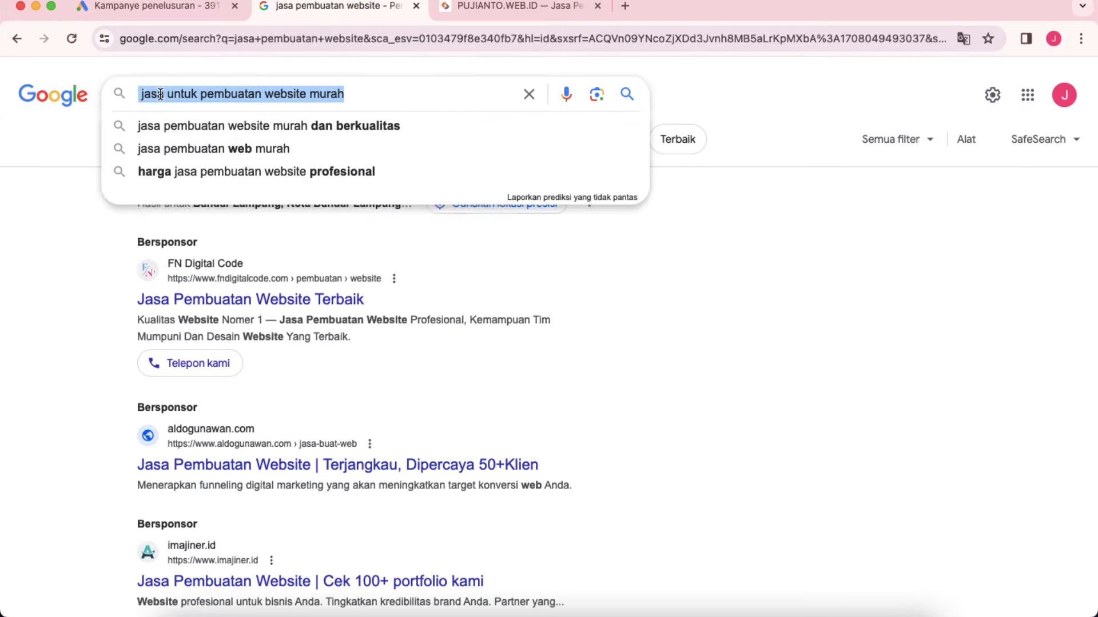
type("jasa pem")
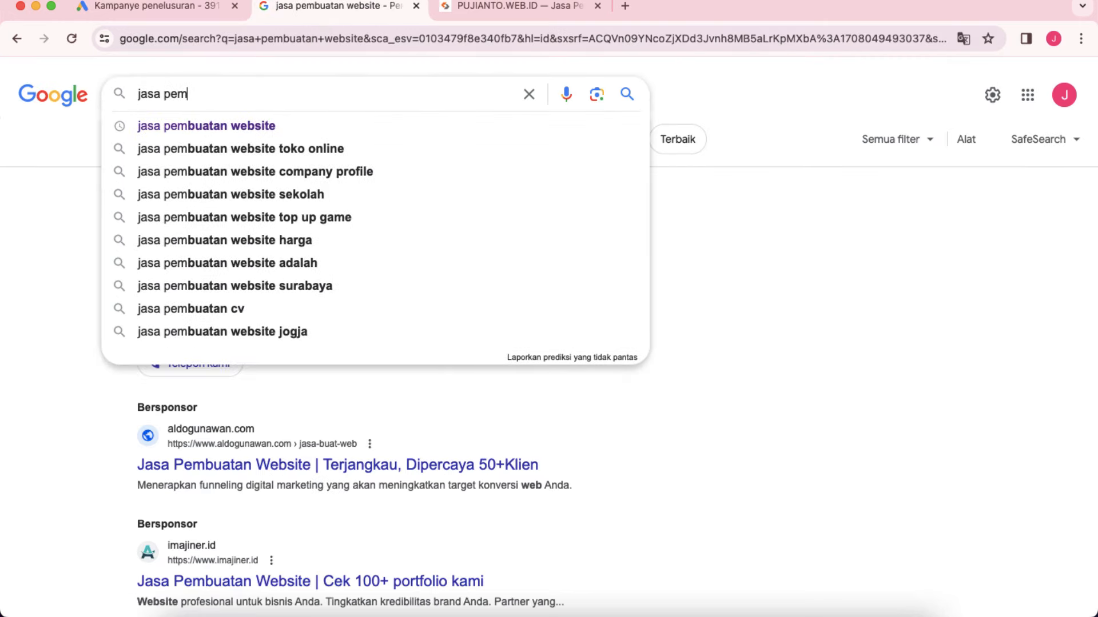
left_click(173, 117)
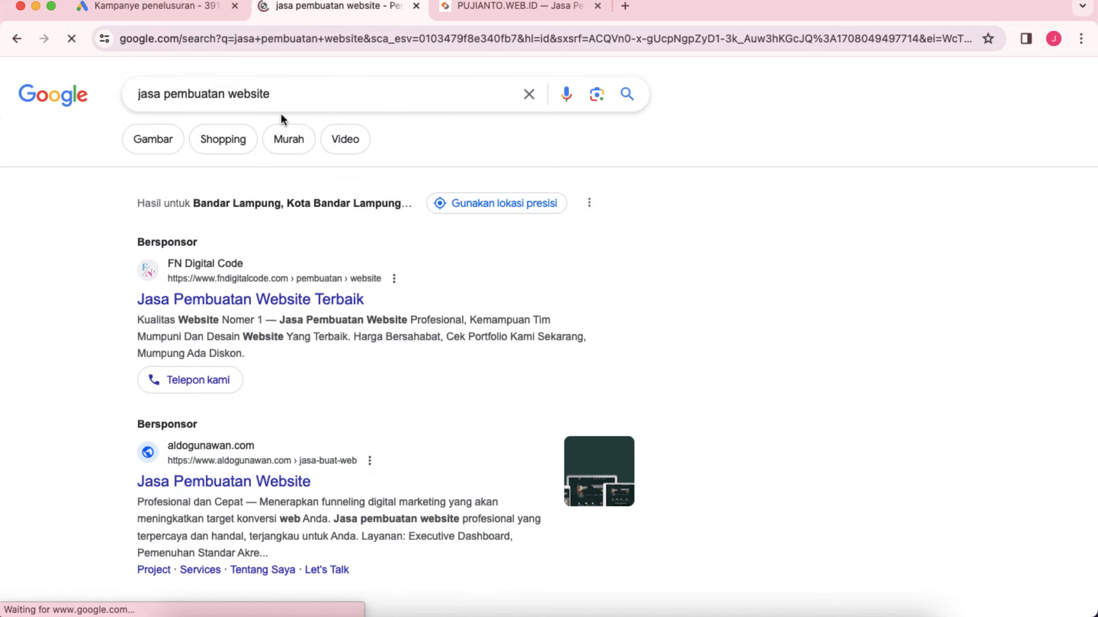
left_click(183, 92)
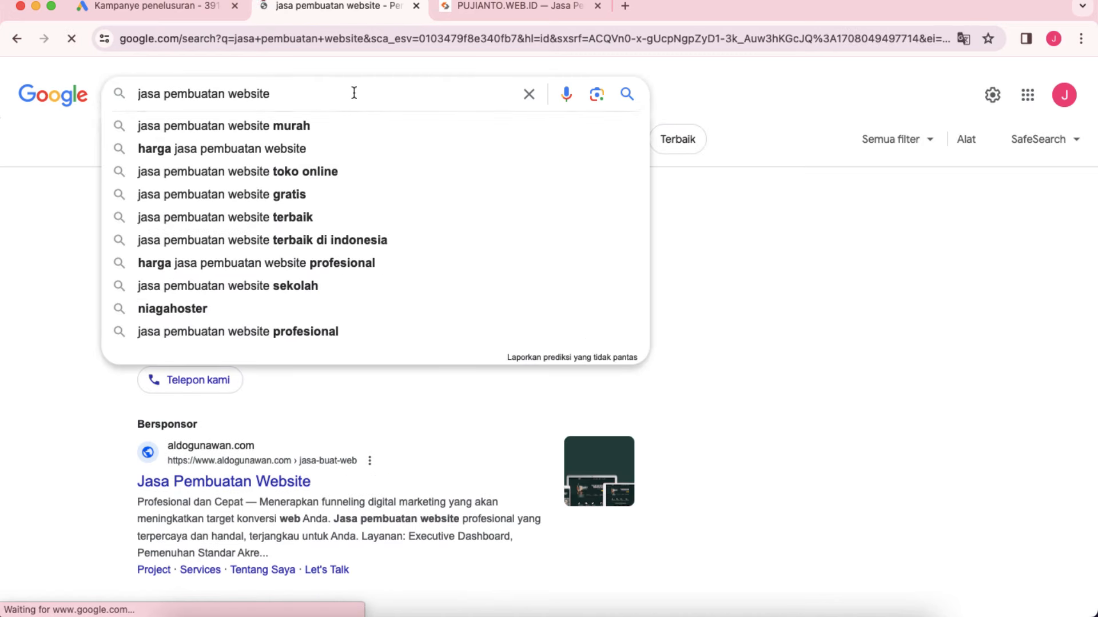
left_click(52, 250)
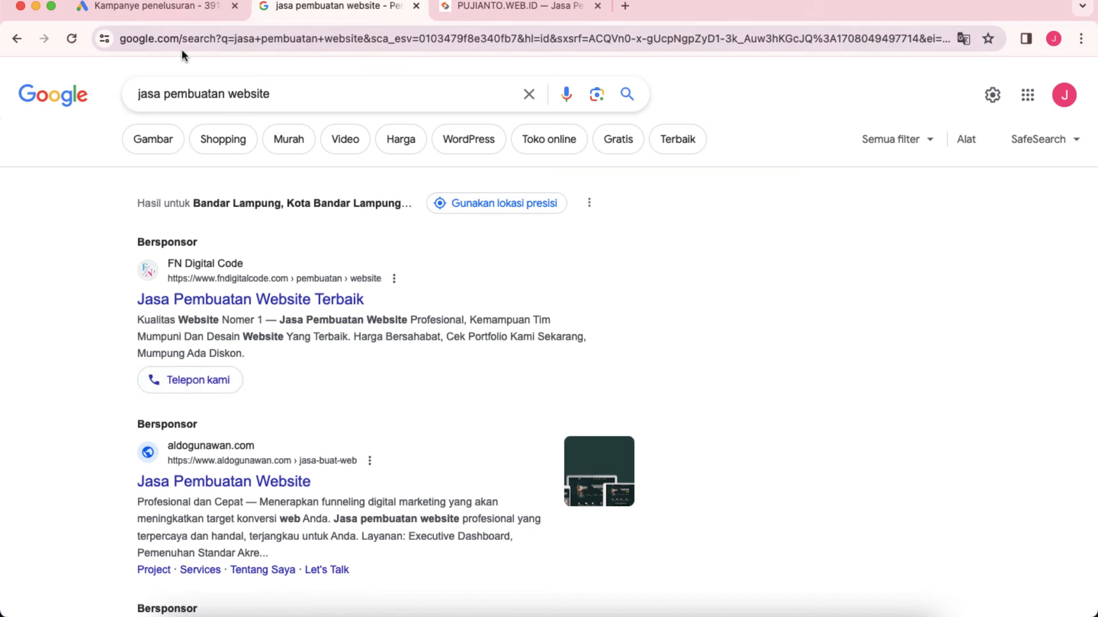
left_click(157, 7)
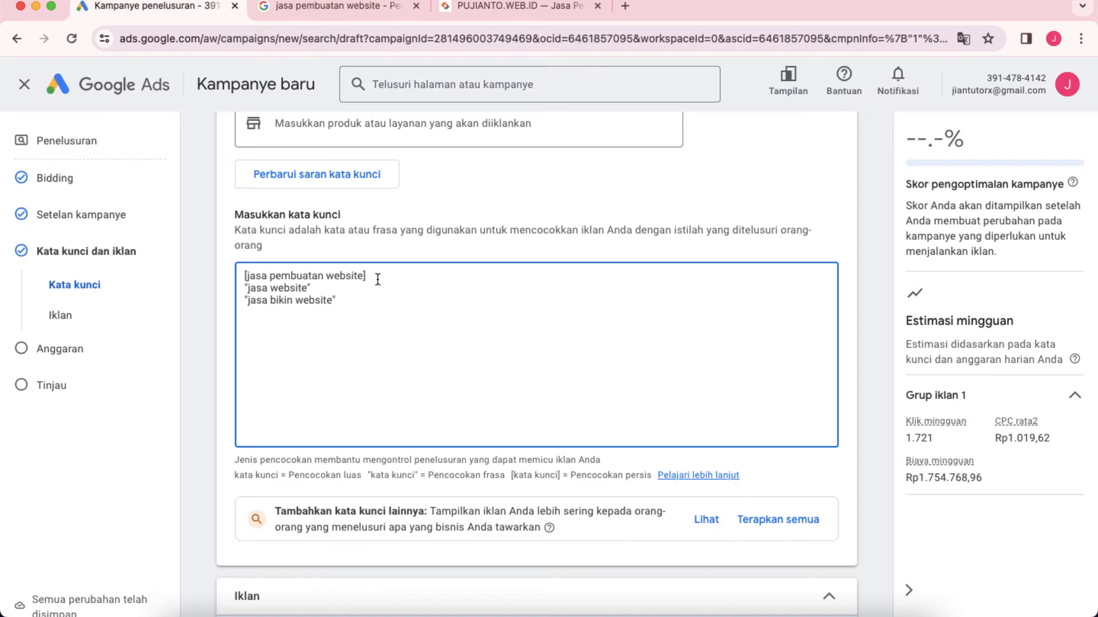
- Compare the bracketed keyword jasa pembuatan website in the campaign's keyword list with the identical query on the Google results page
left_click_drag(375, 277, 241, 278)
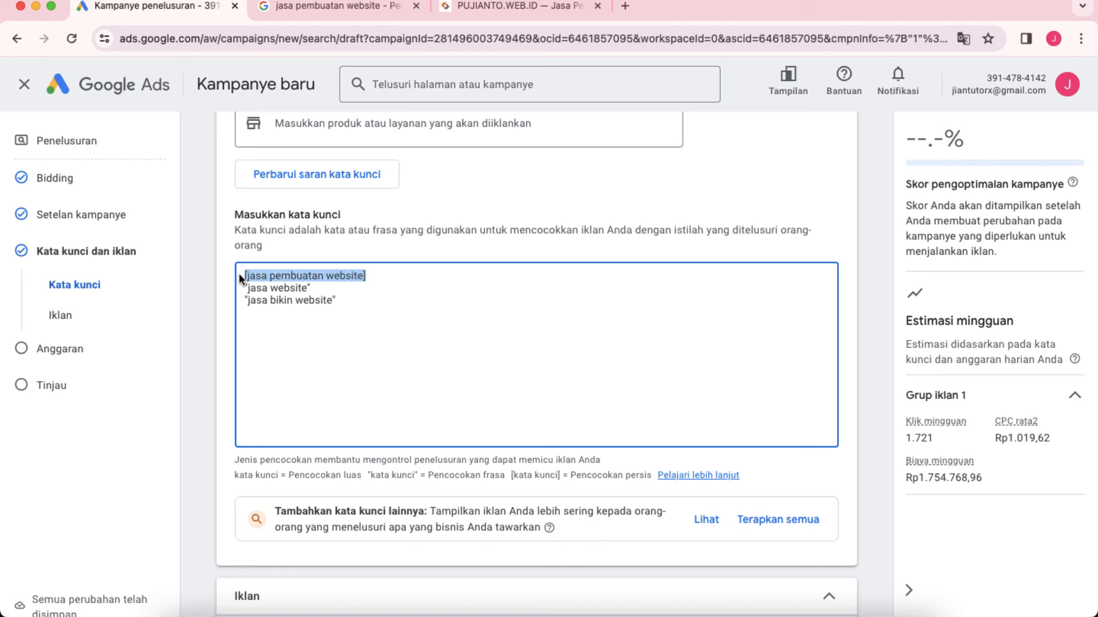
left_click(218, 293)
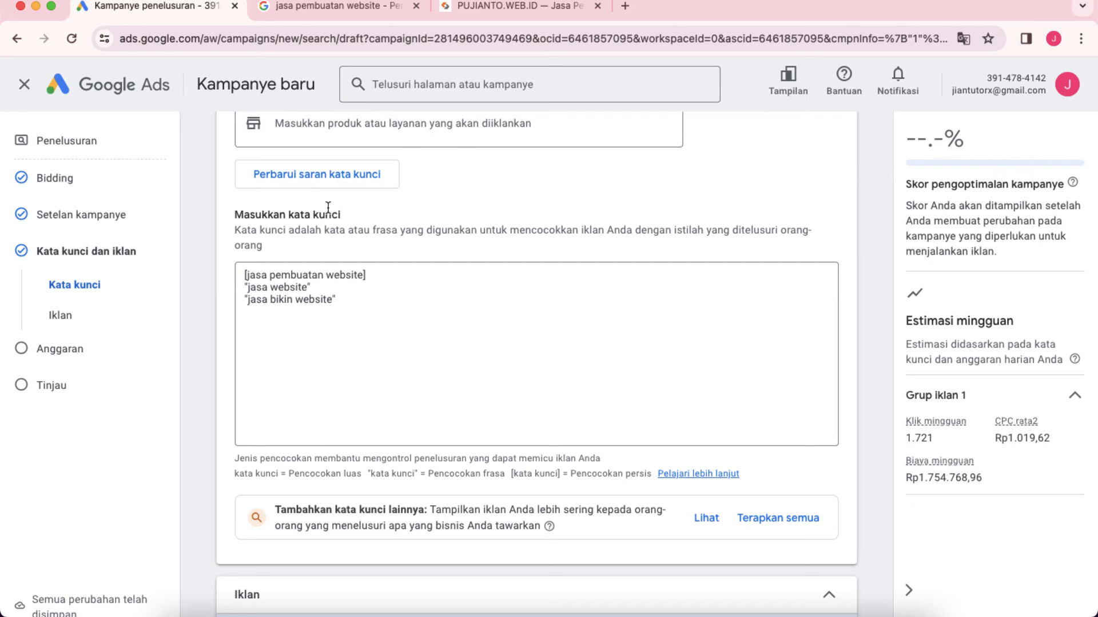
left_click(345, 12)
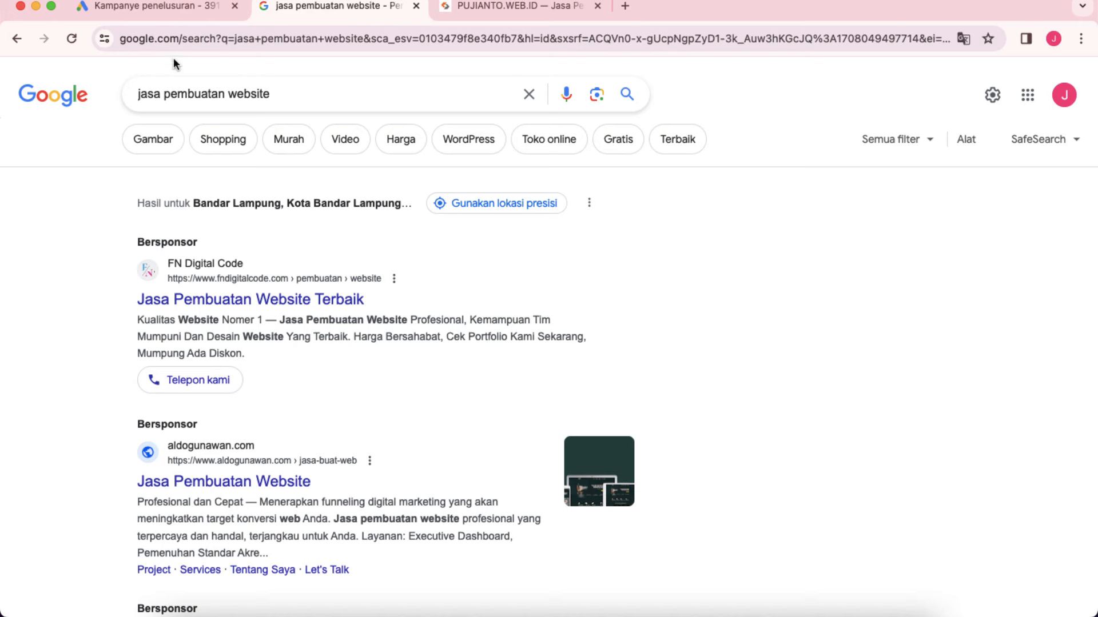
left_click(158, 7)
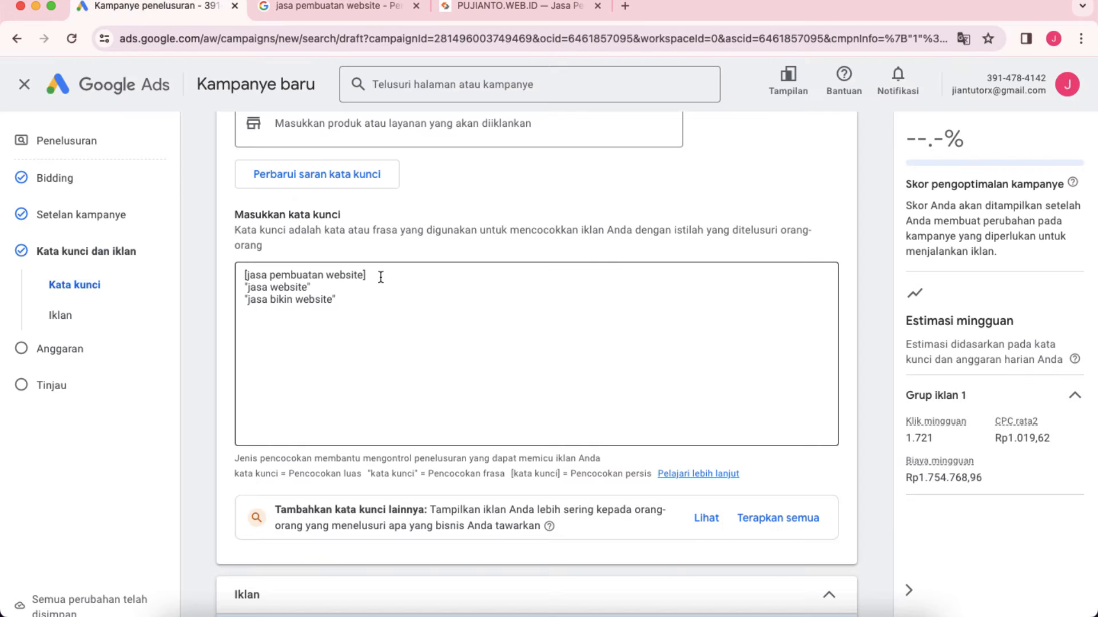
left_click_drag(380, 277, 243, 275)
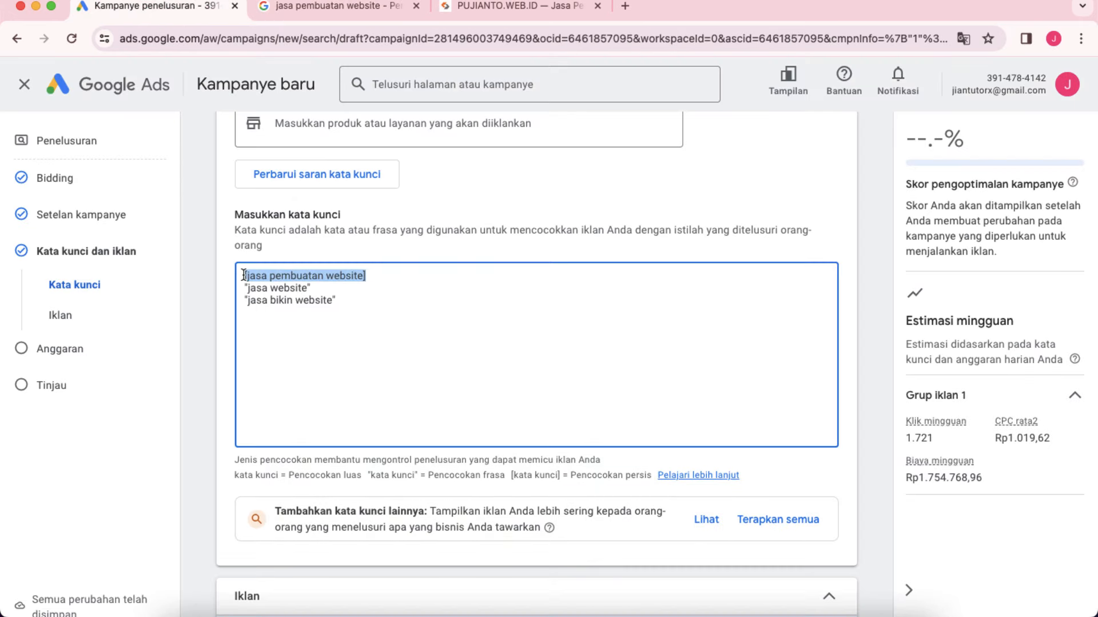
left_click(362, 302)
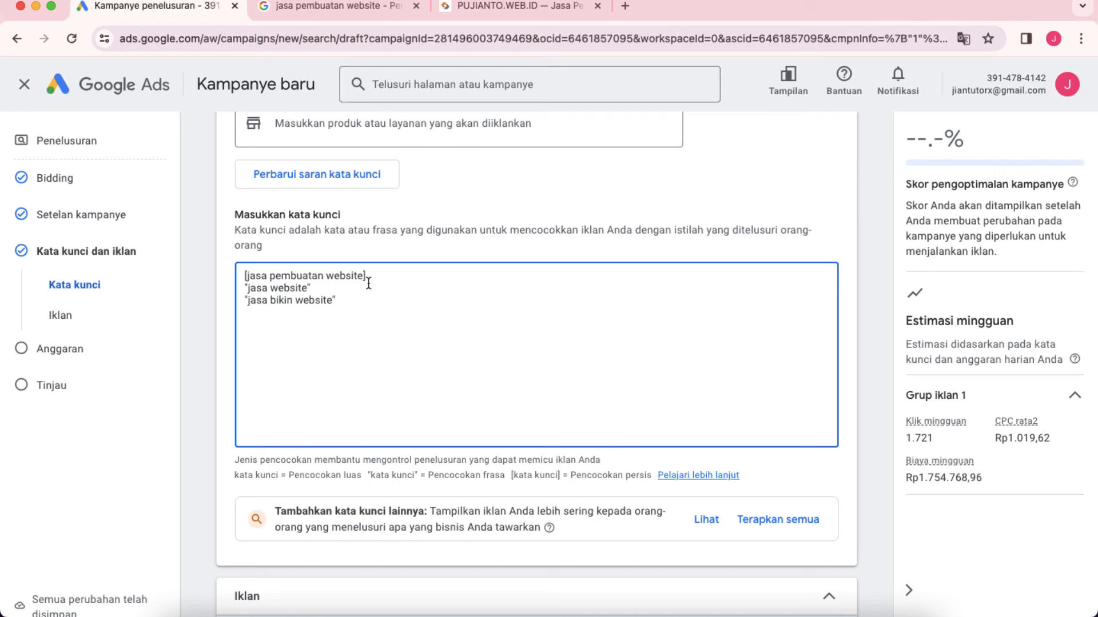
left_click_drag(369, 277, 243, 275)
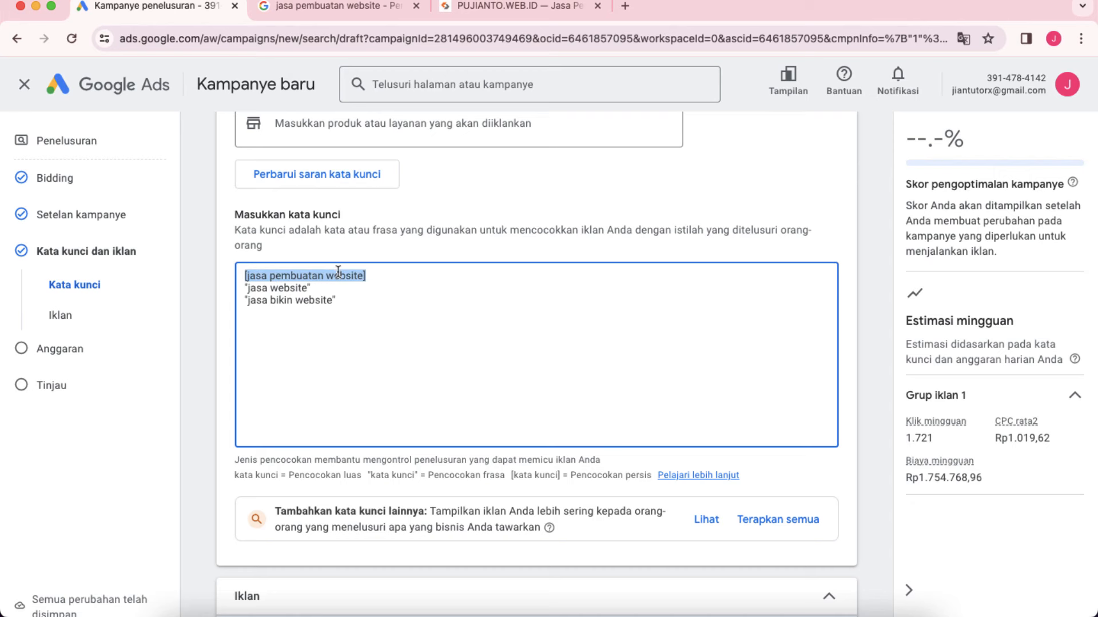
left_click(331, 15)
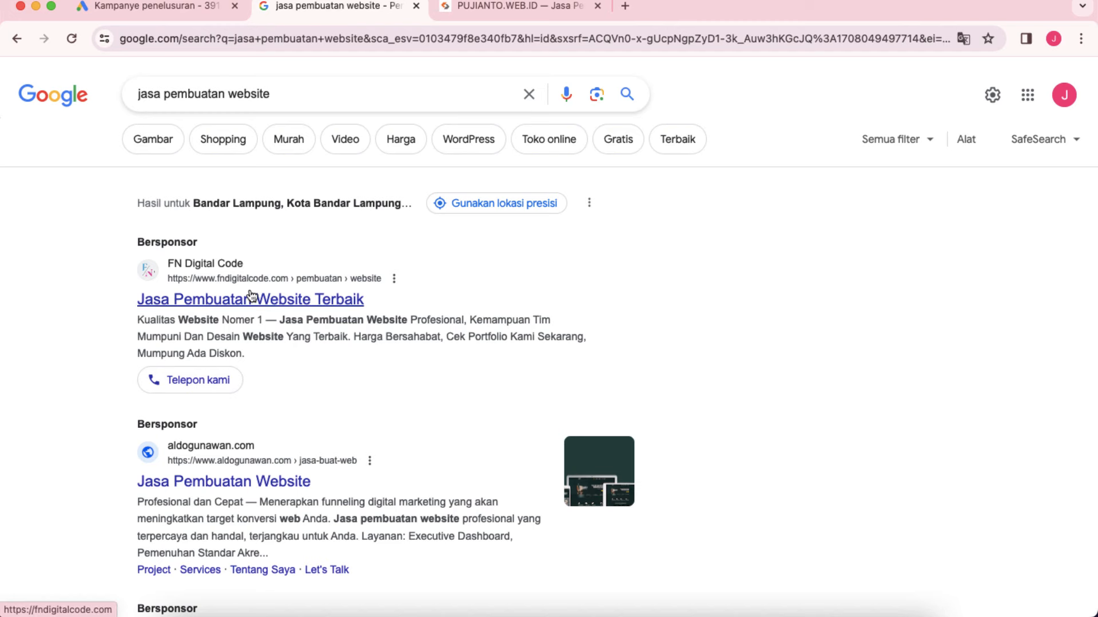
left_click(189, 8)
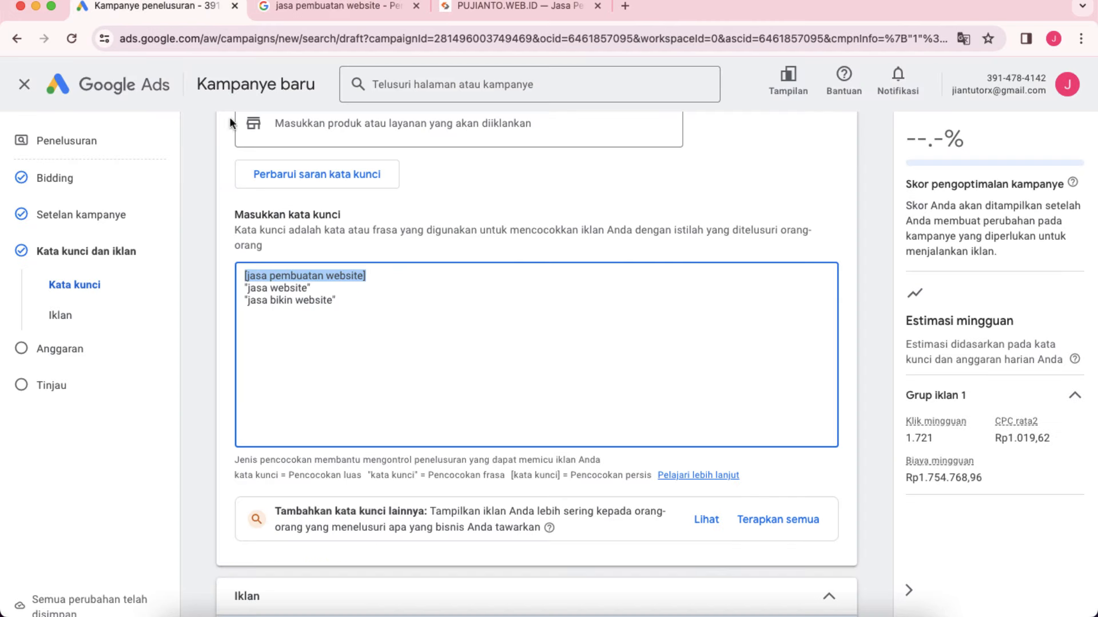
left_click(406, 290)
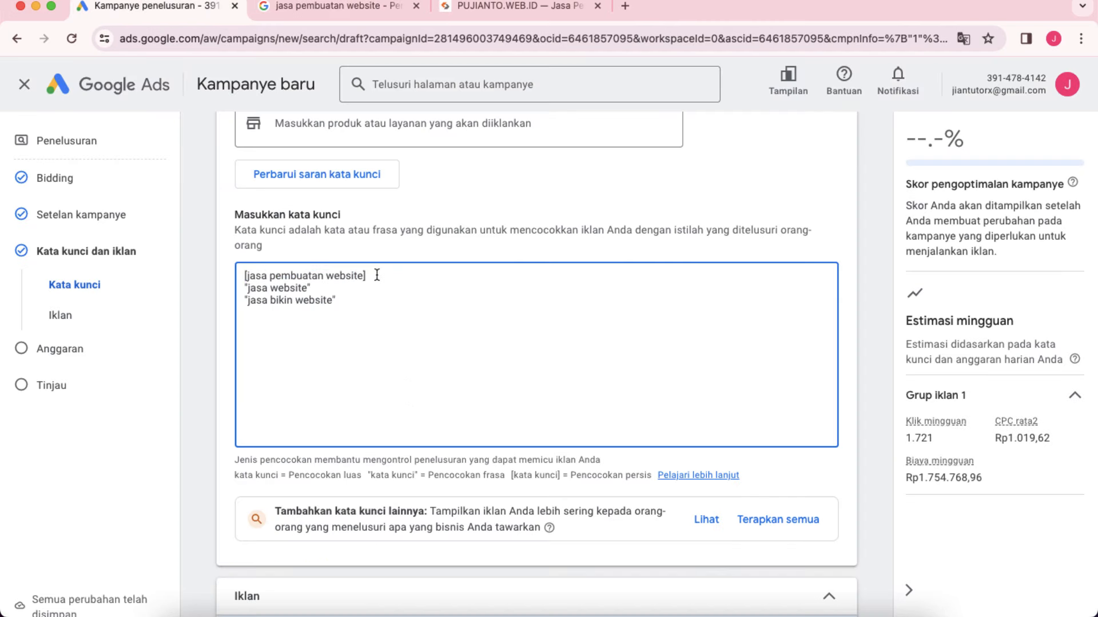
left_click_drag(373, 275, 246, 275)
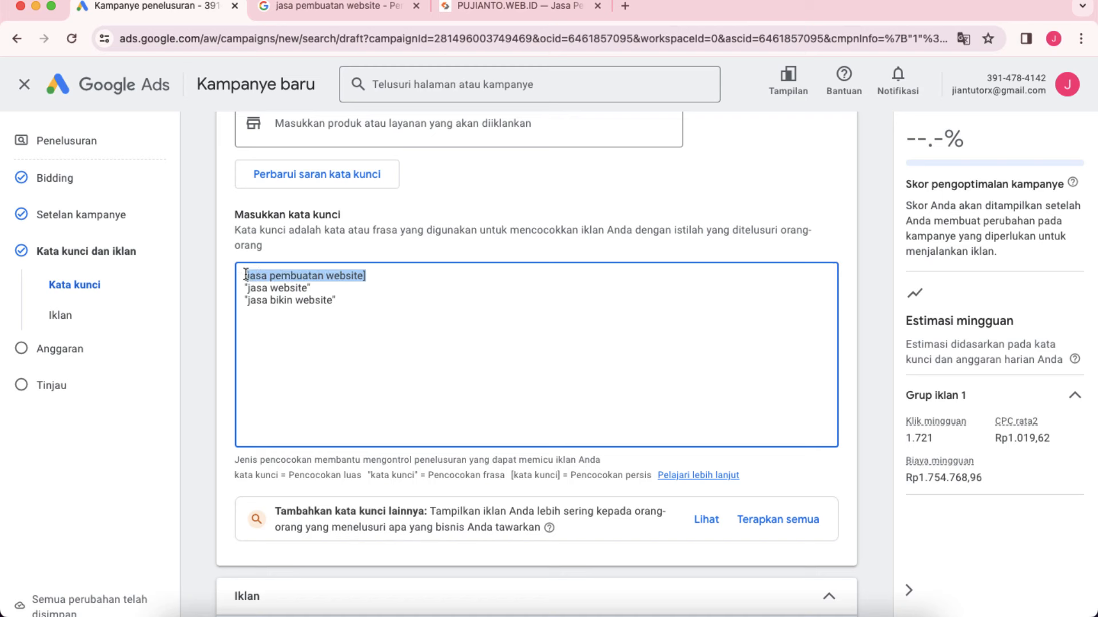
left_click(299, 370)
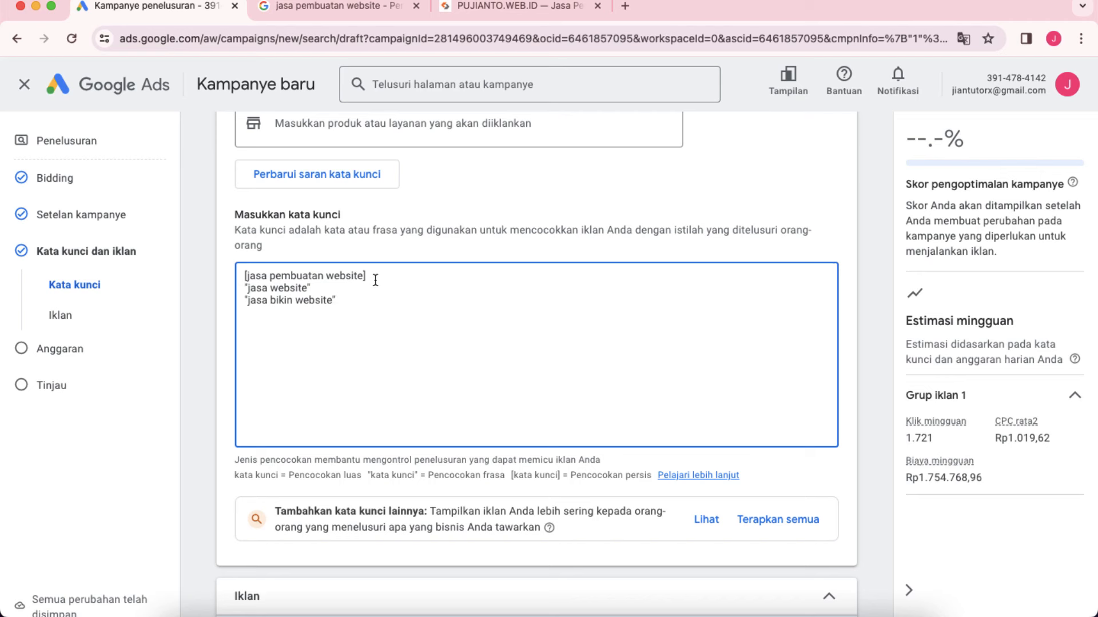
- Remove the keywords [jasa pembuatan website] and "jasa website", keep "jasa bikin website", and add "jasa pembuatan website" as a phrase-match keyword
left_click_drag(314, 287, 231, 273)
key("BackSpace")
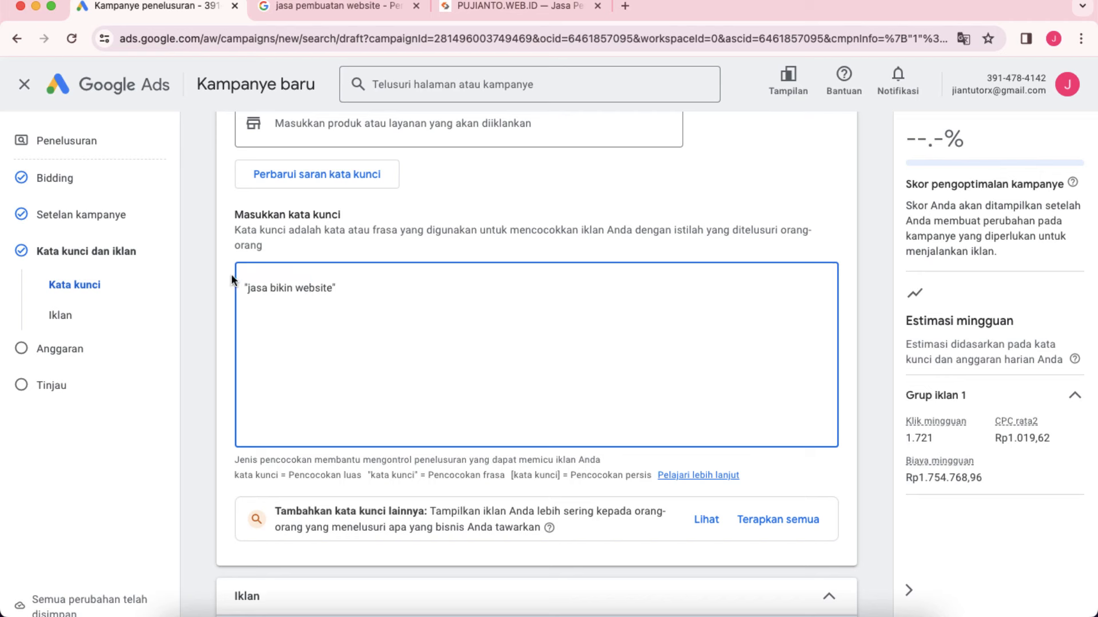
left_click(245, 288)
key("BackSpace")
left_click(351, 286)
left_click_drag(328, 286, 225, 274)
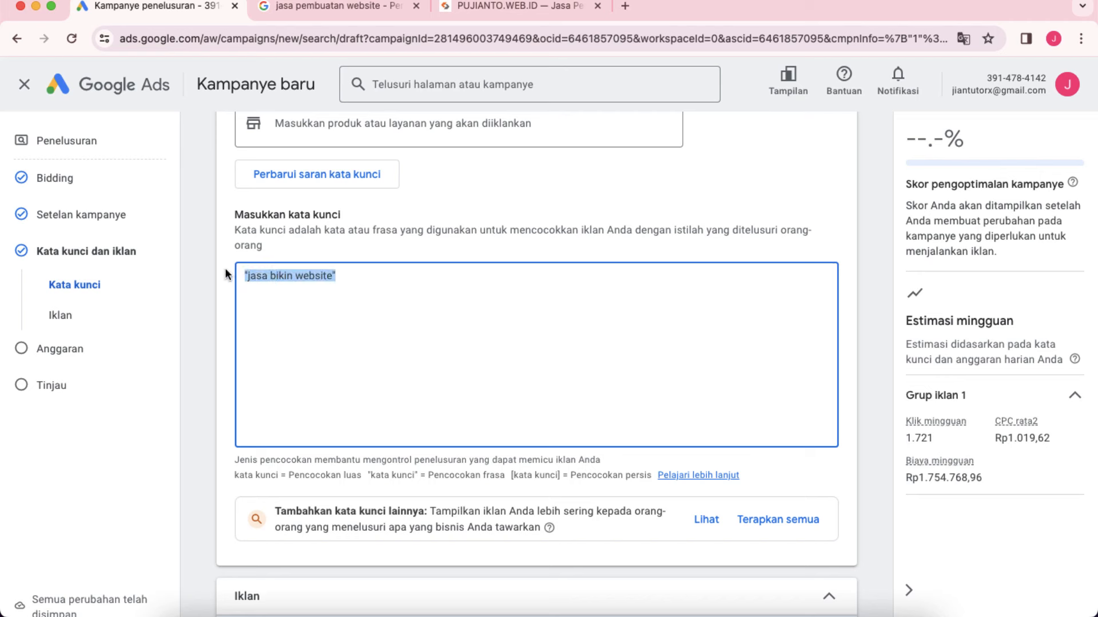
left_click(303, 319)
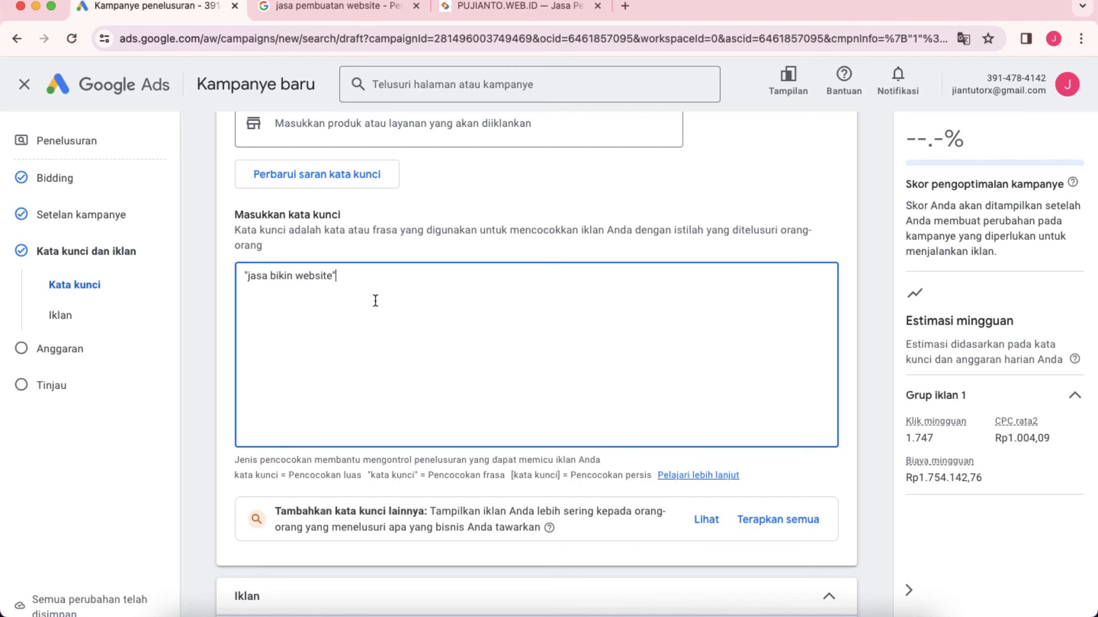
left_click(221, 331)
scroll(320, 339, "down", 3)
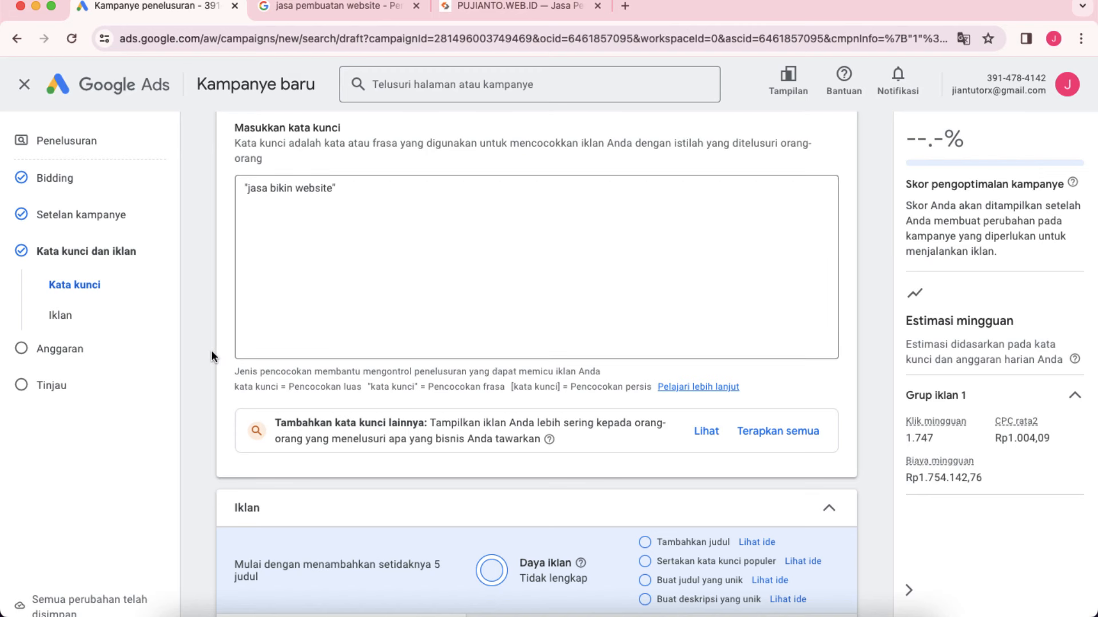
scroll(211, 351, "down", 1)
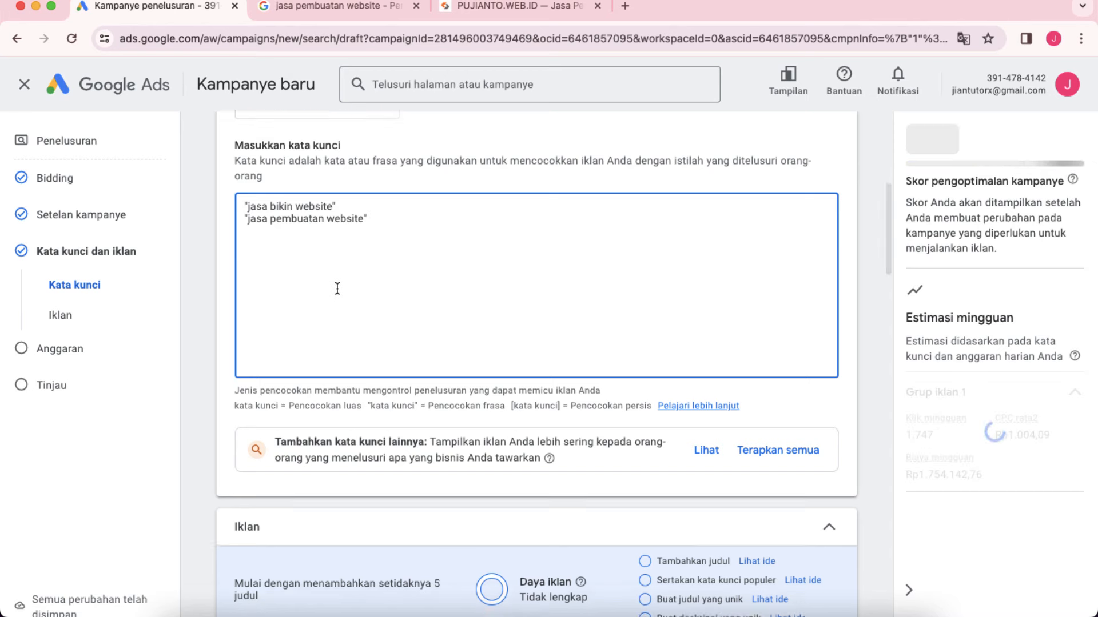
- Go to the Iklan section and check the URL final entered for the ad
scroll(229, 330, "down", 3)
scroll(229, 330, "down", 2)
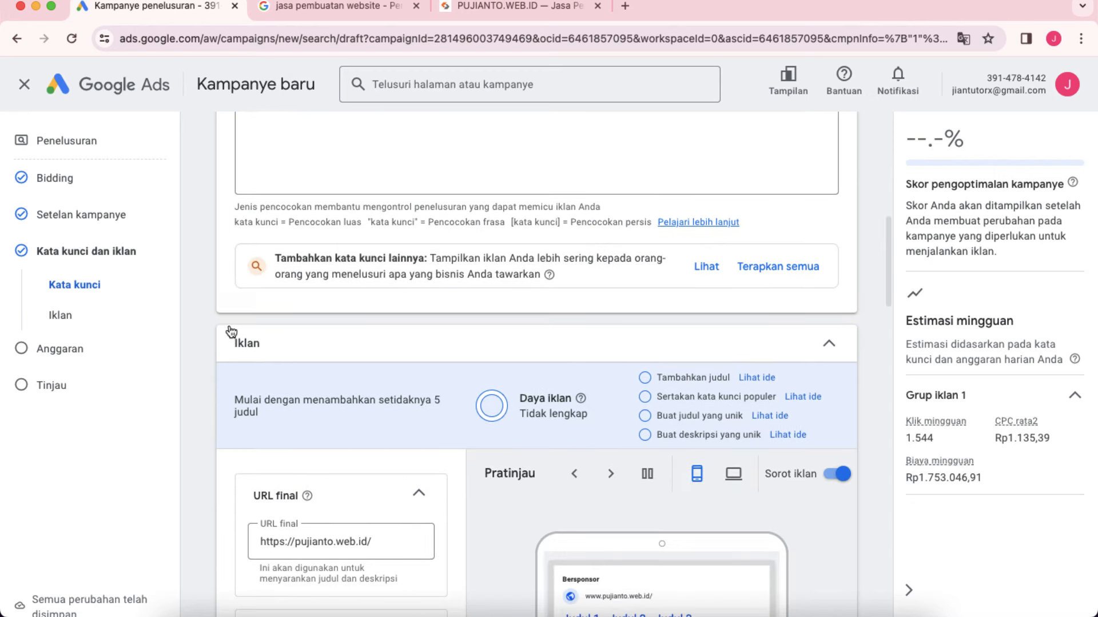
left_click(69, 315)
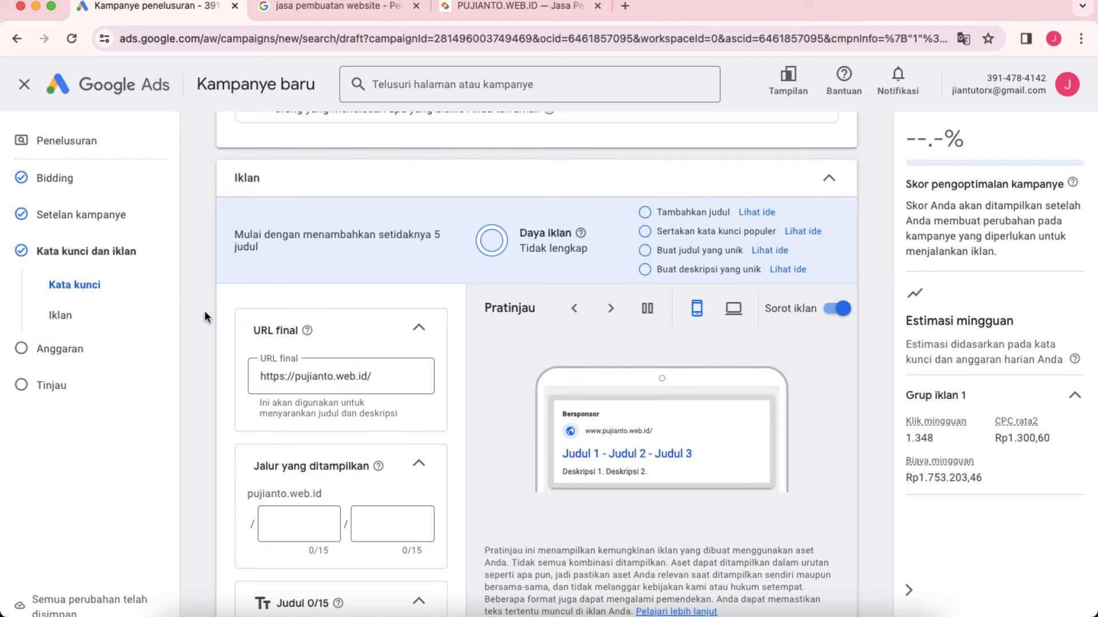
scroll(204, 310, "down", 1)
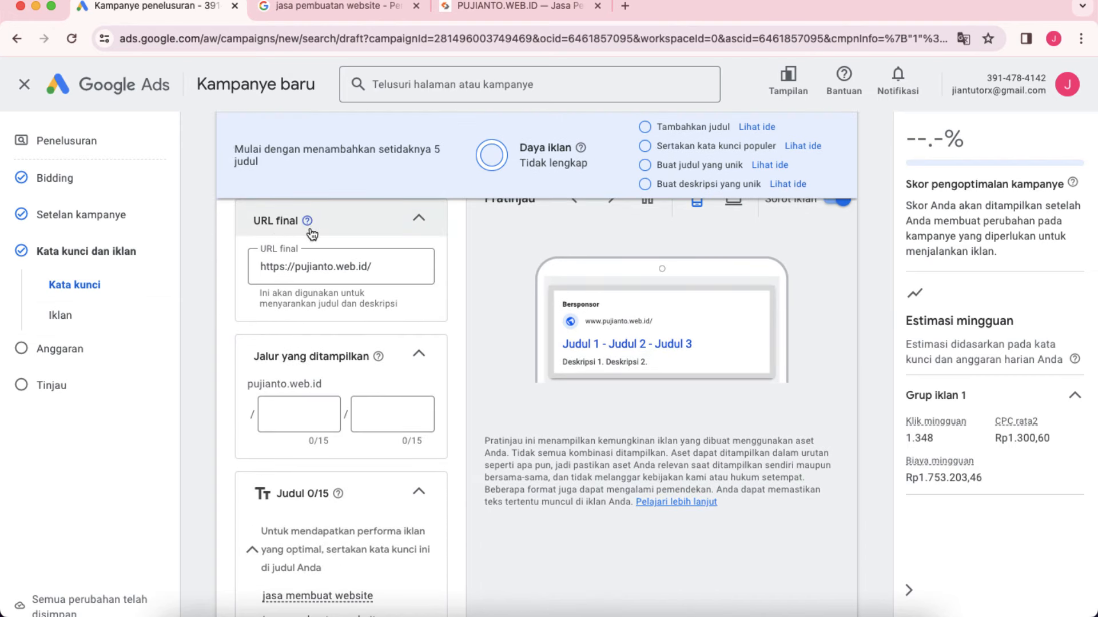
scroll(232, 275, "up", 1)
left_click(318, 292)
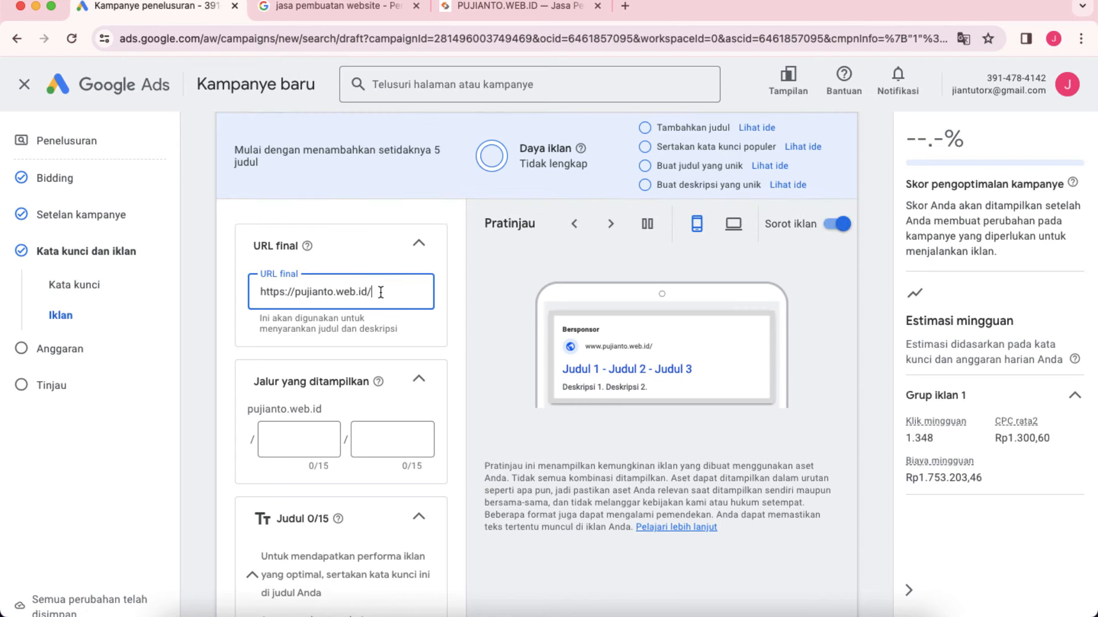
- View the landing page behind the sponsored FN Digital Code result on Google, and return to the campaign
left_click(337, 7)
scroll(66, 361, "down", 1)
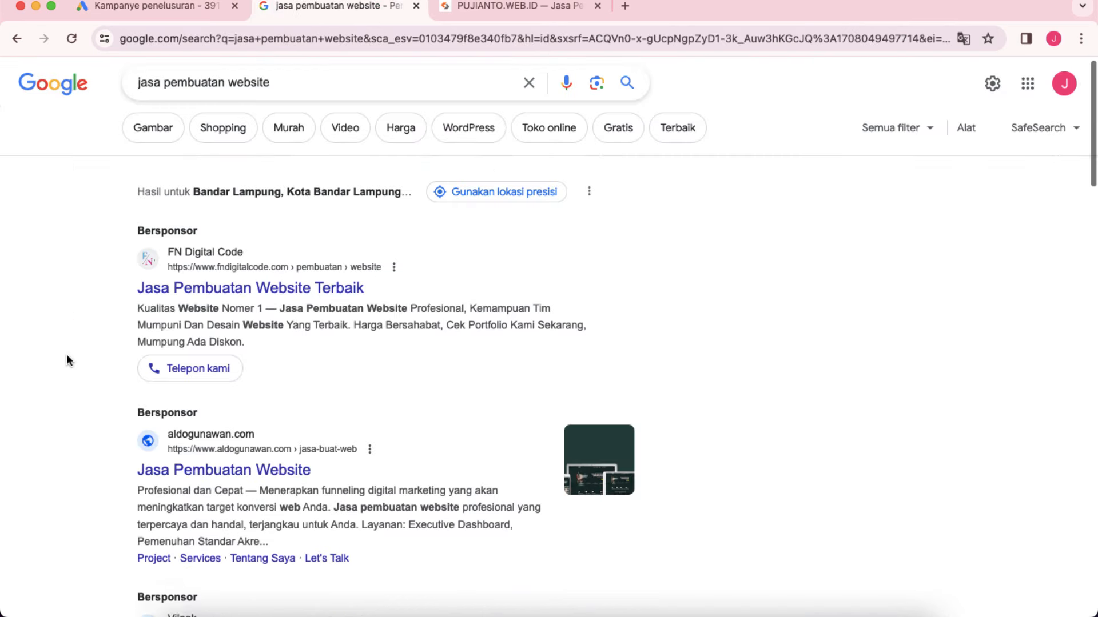
left_click(319, 260)
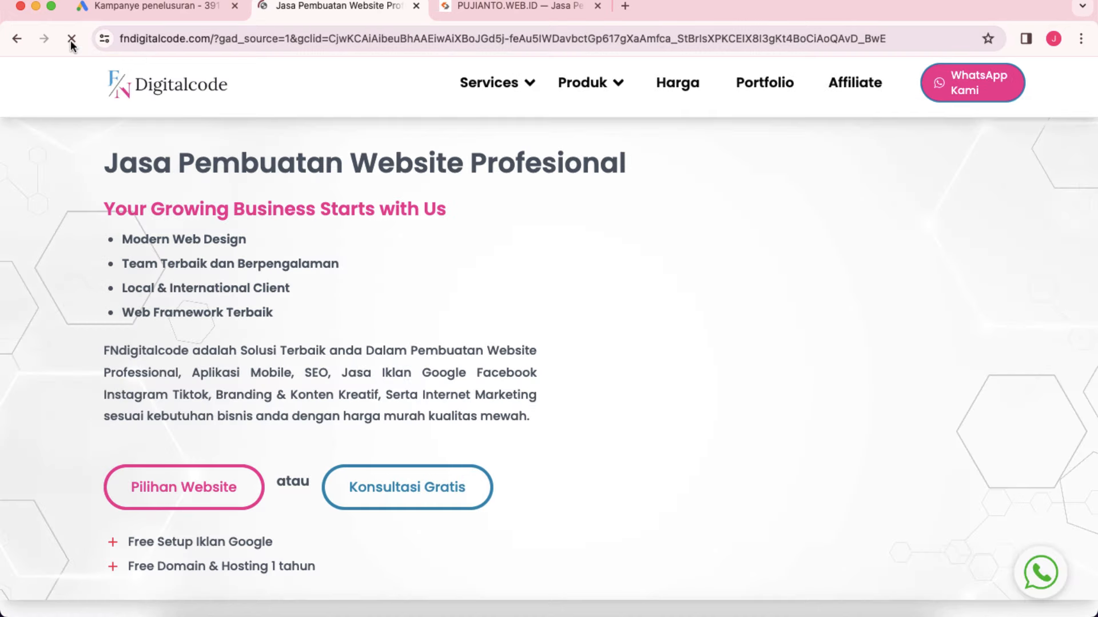
left_click(18, 40)
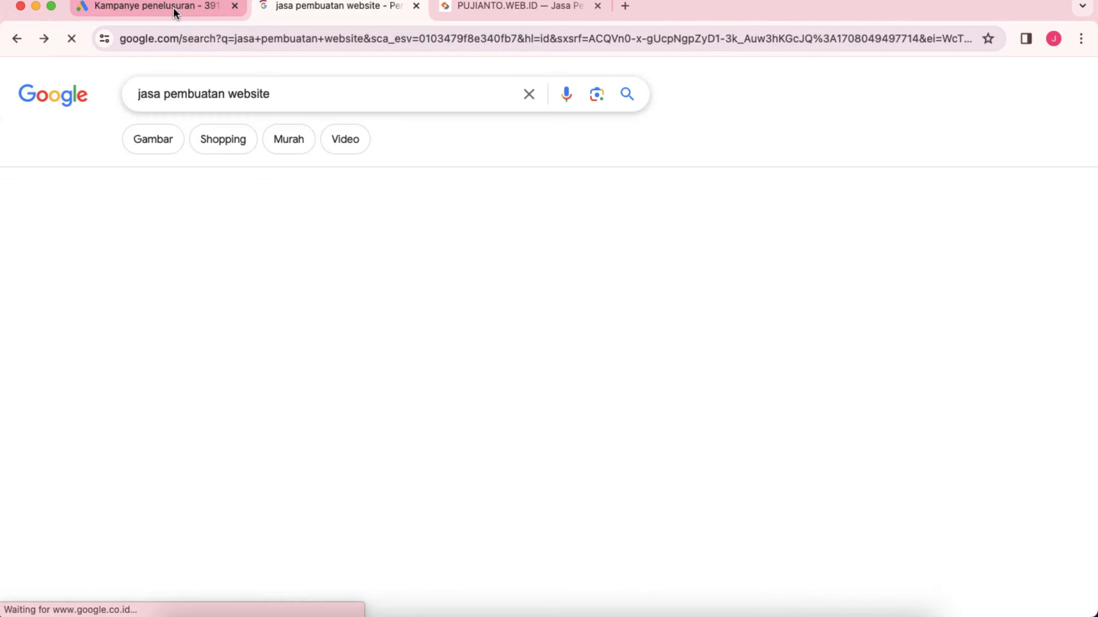
left_click(173, 7)
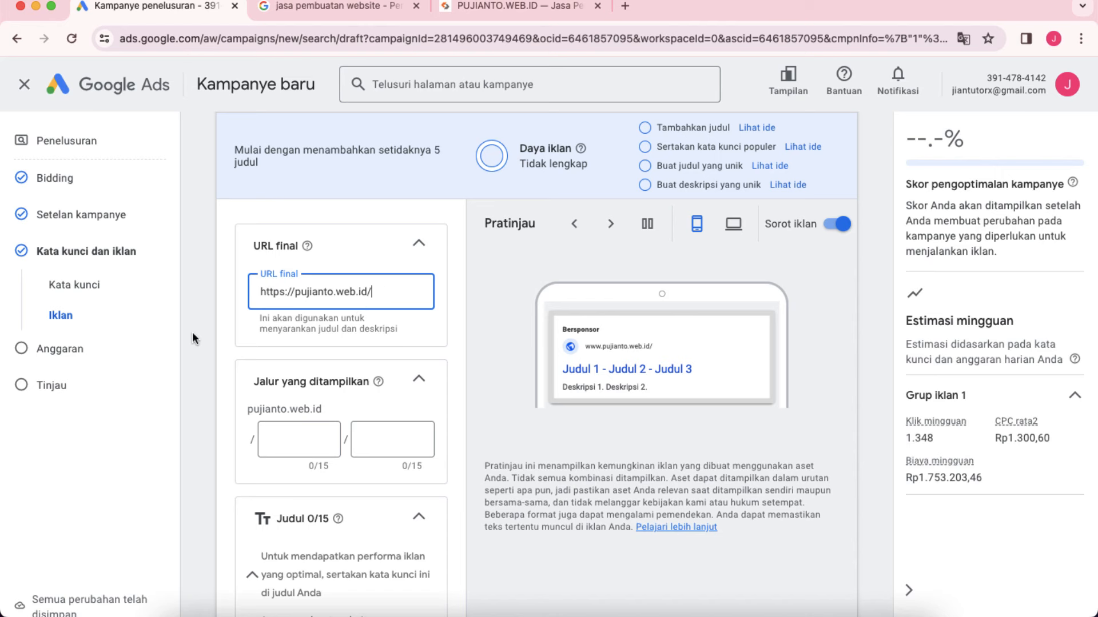
- Compare the ad's Jalur yang ditampilkan fields with the display path shown in the FN Digital Code ad on Google
left_click(219, 362)
scroll(218, 363, "down", 2)
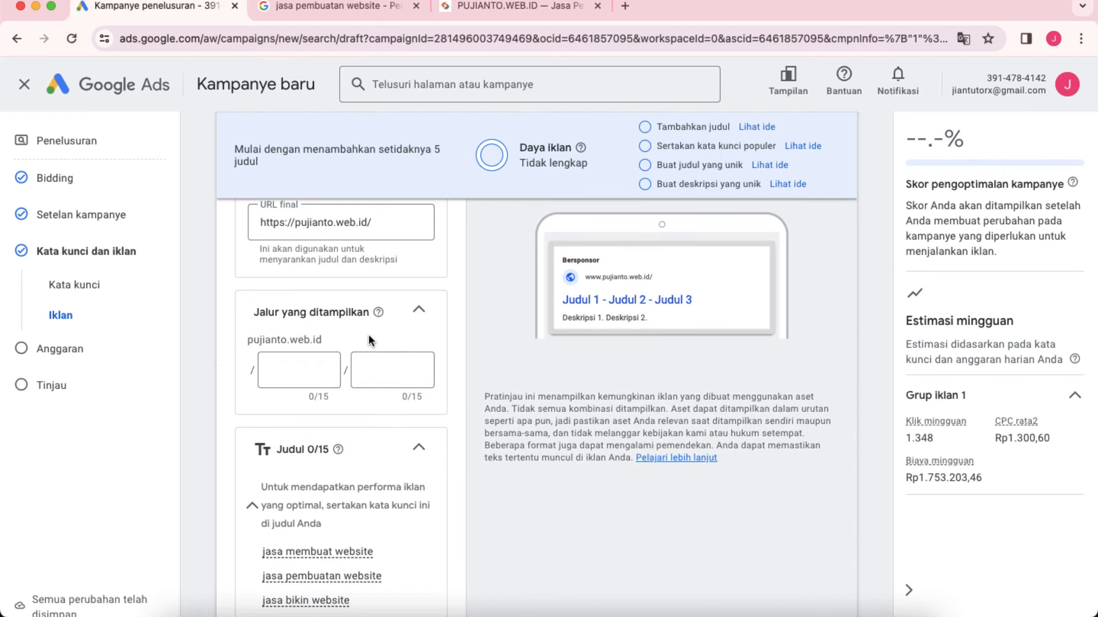
left_click(279, 372)
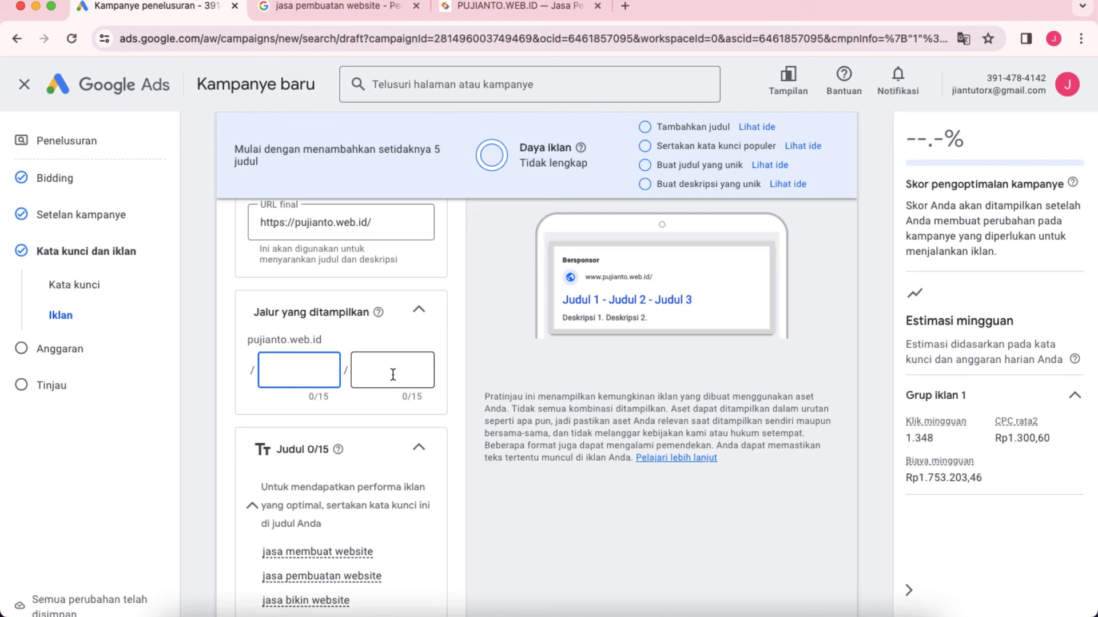
left_click(338, 7)
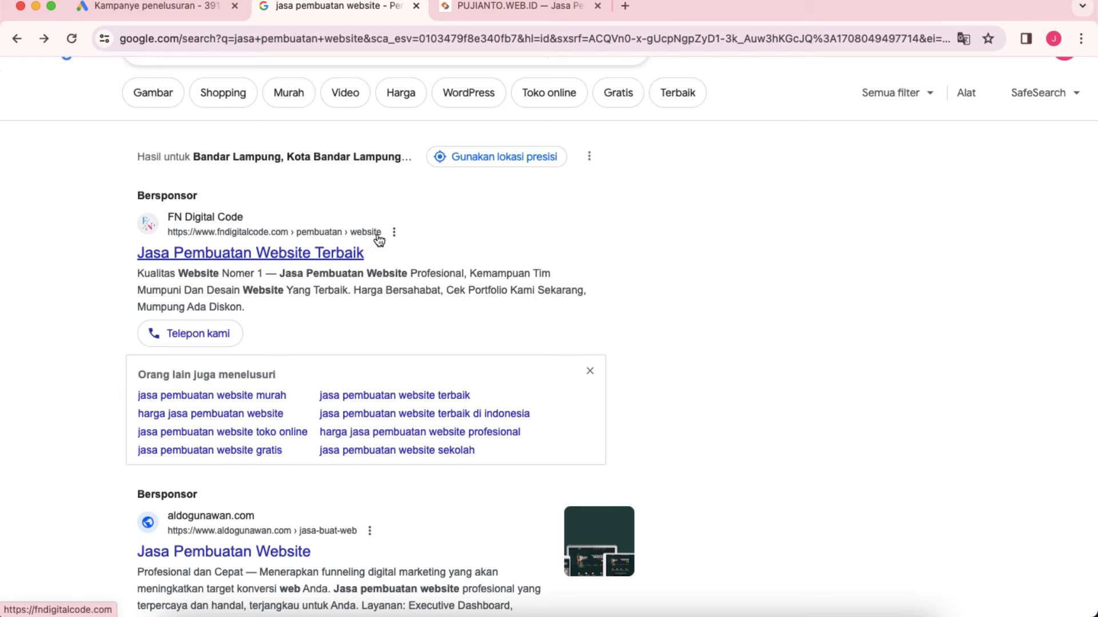
- Open the FN Digital Code ad in a new tab, load plain fndigitalcode.com without the URL parameters, and return to the campaign
right_click(239, 254)
left_click(263, 257)
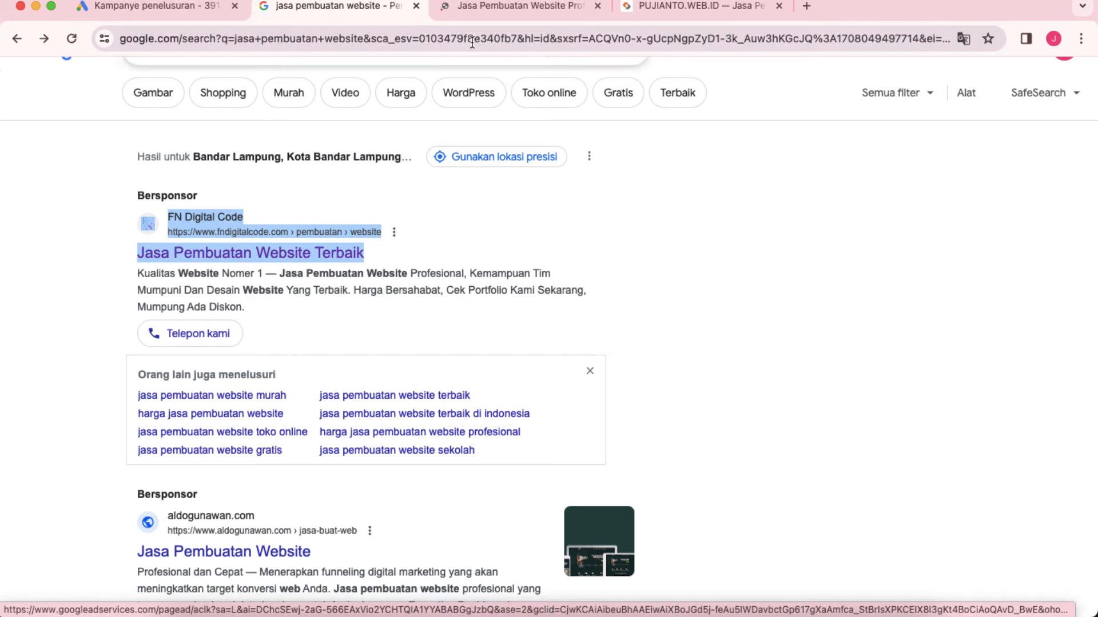
left_click(524, 7)
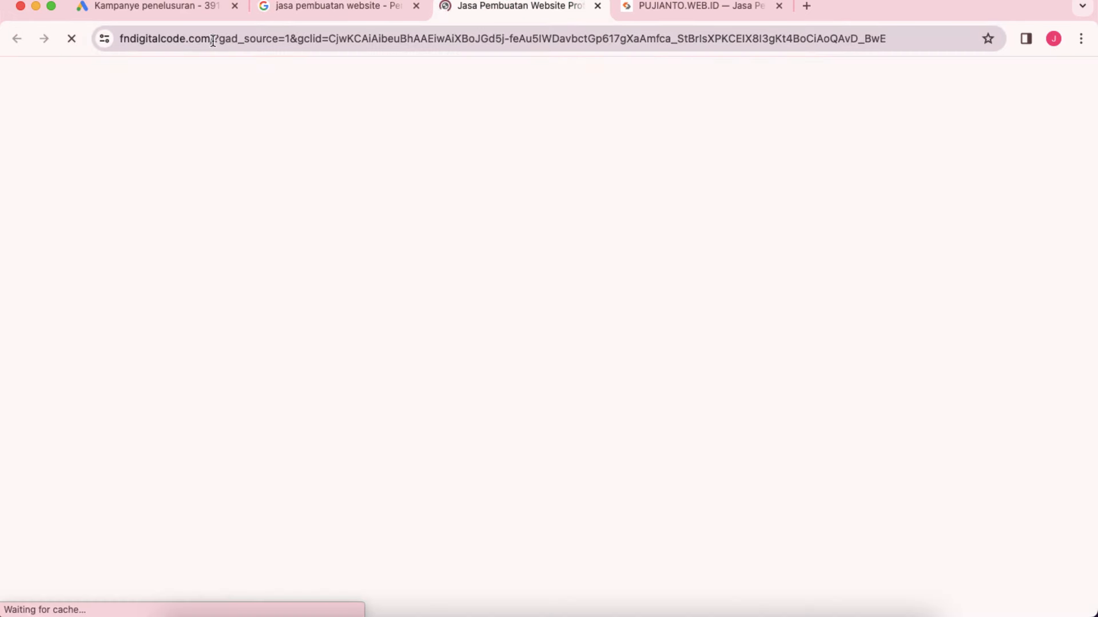
left_click_drag(213, 39, 230, 64)
key("BackSpace")
key("Return")
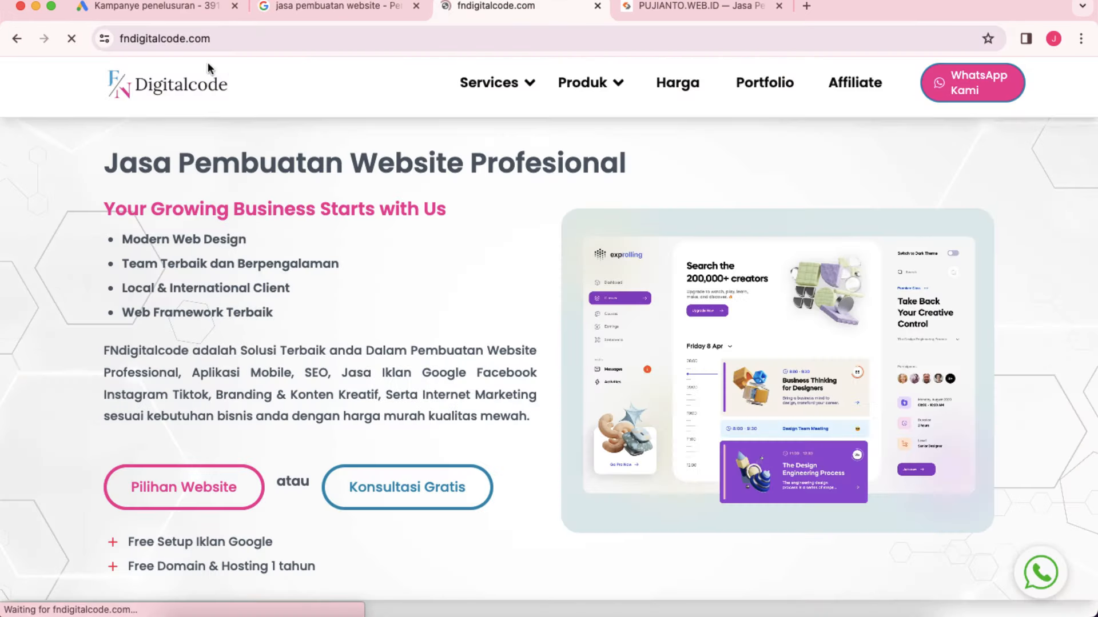
left_click(304, 17)
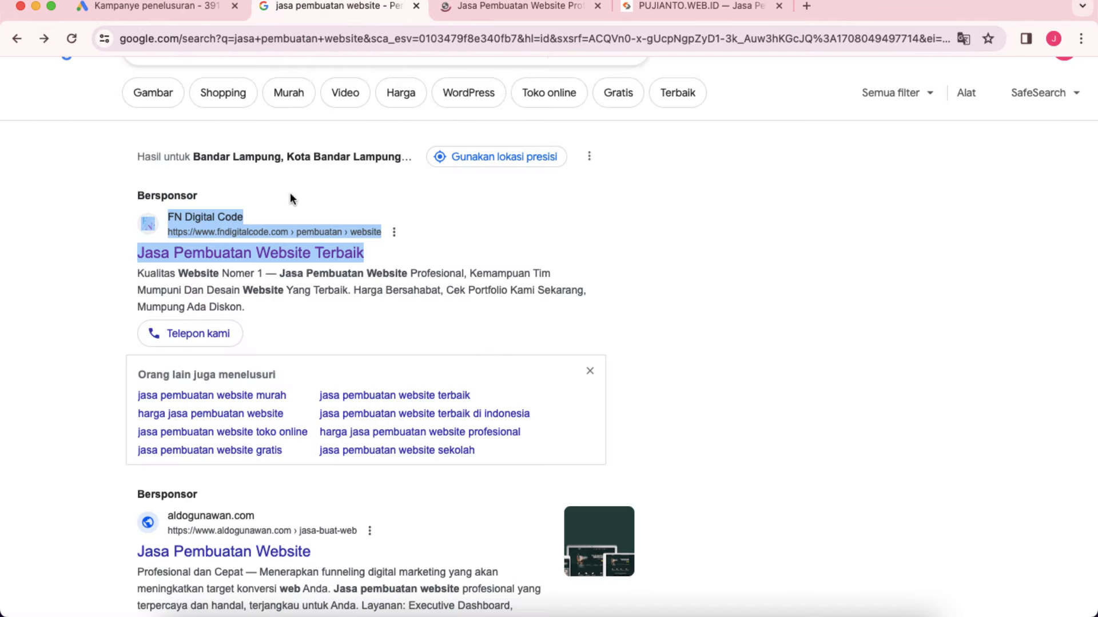
left_click(62, 334)
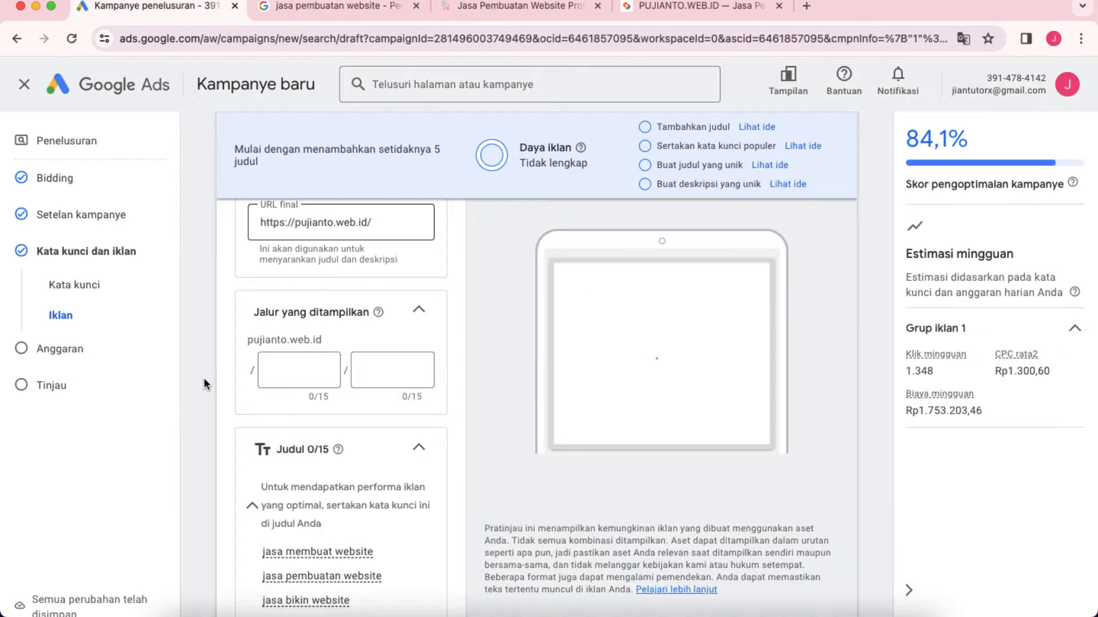
left_click(204, 380)
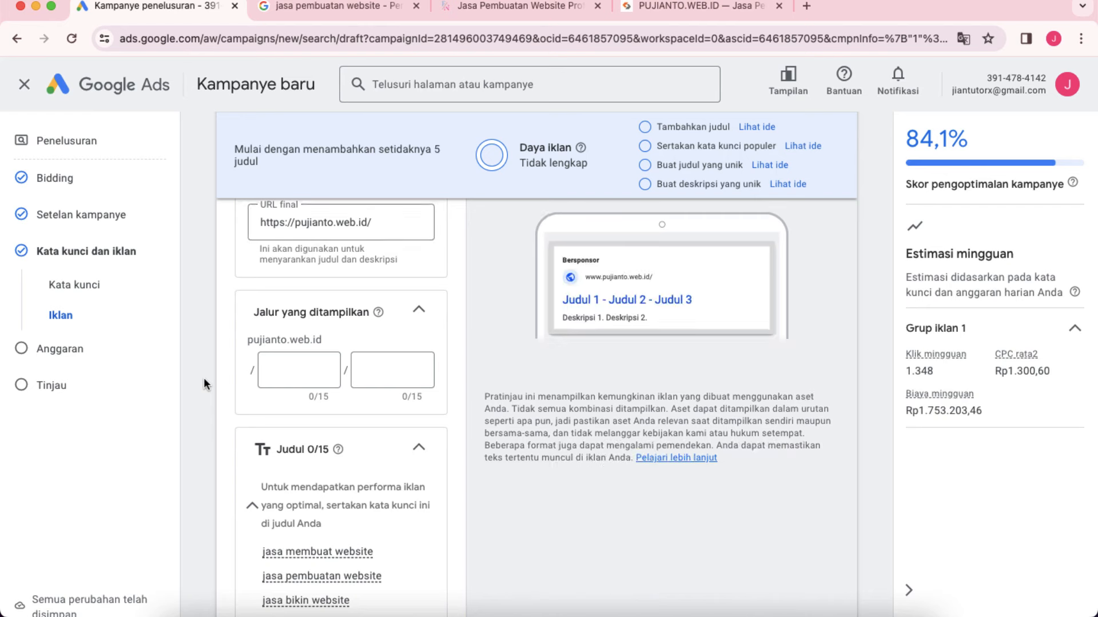
- Fill in three Judul headlines beginning "Cari Jasa Pembuatan", "Kami Adalah Jasa Bikin" and "Butuh Jasa Mebuatan Website", and review the third one
scroll(204, 379, "down", 2)
scroll(203, 377, "down", 3)
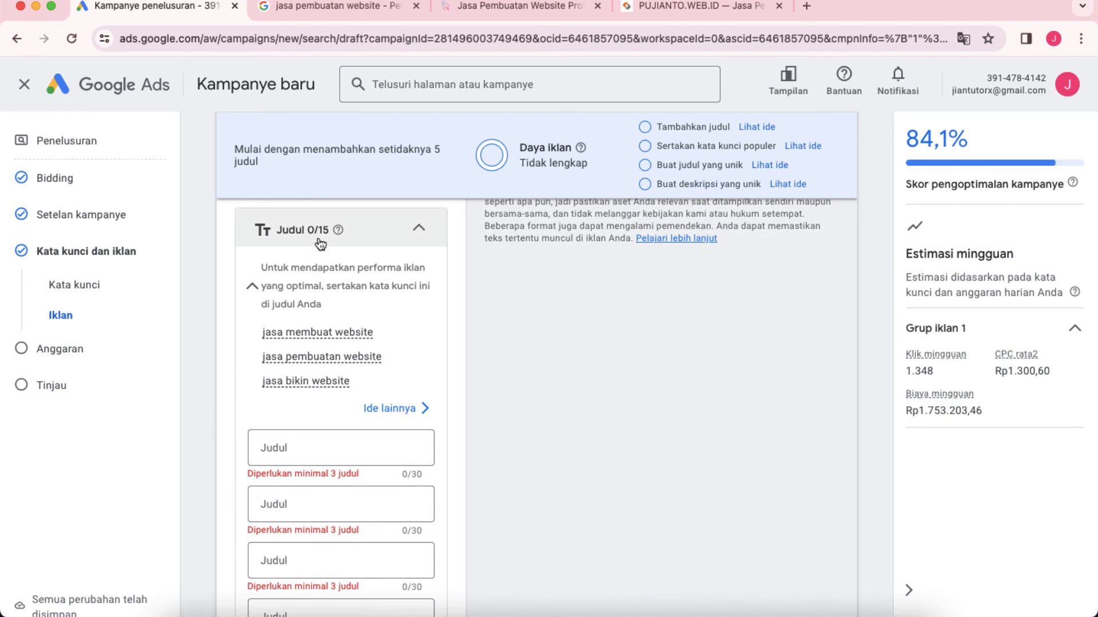
mouse_move(338, 333)
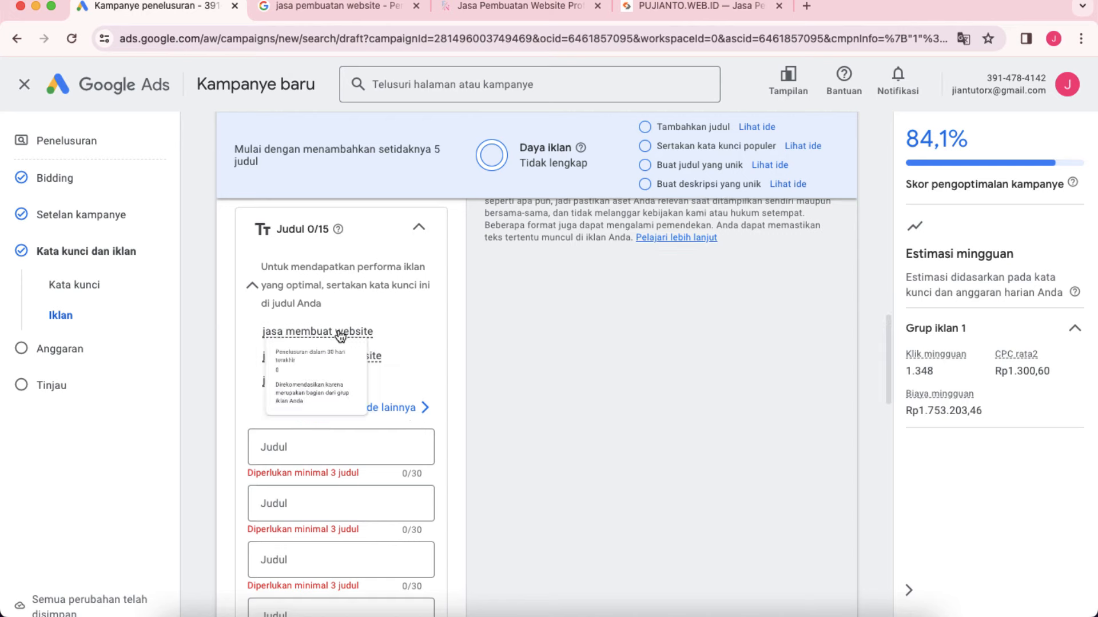
scroll(338, 335, "down", 1)
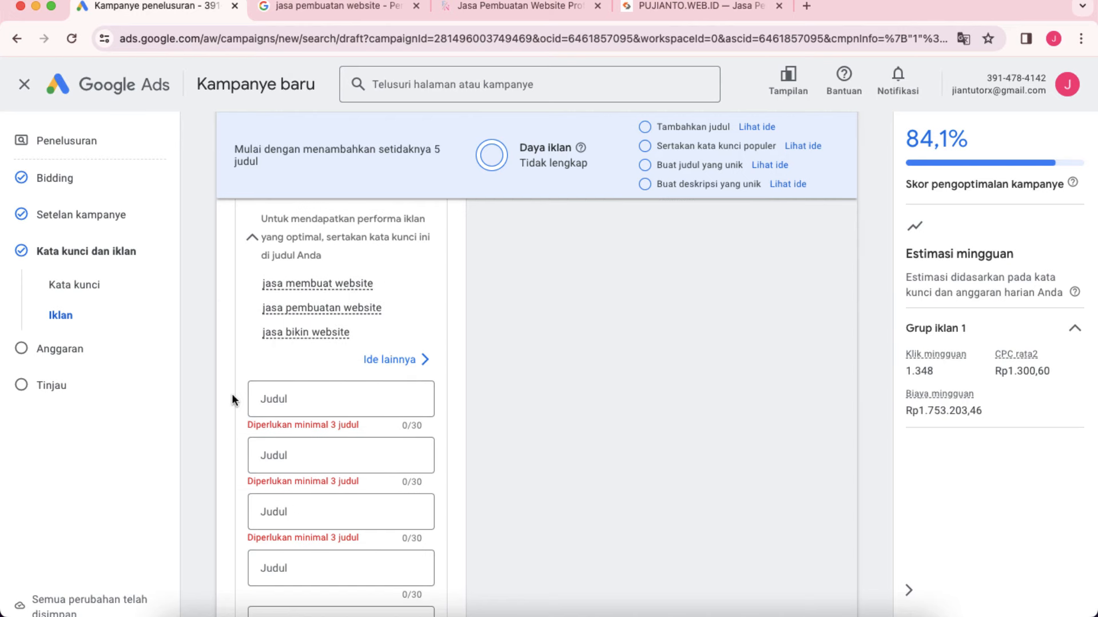
scroll(206, 393, "up", 1)
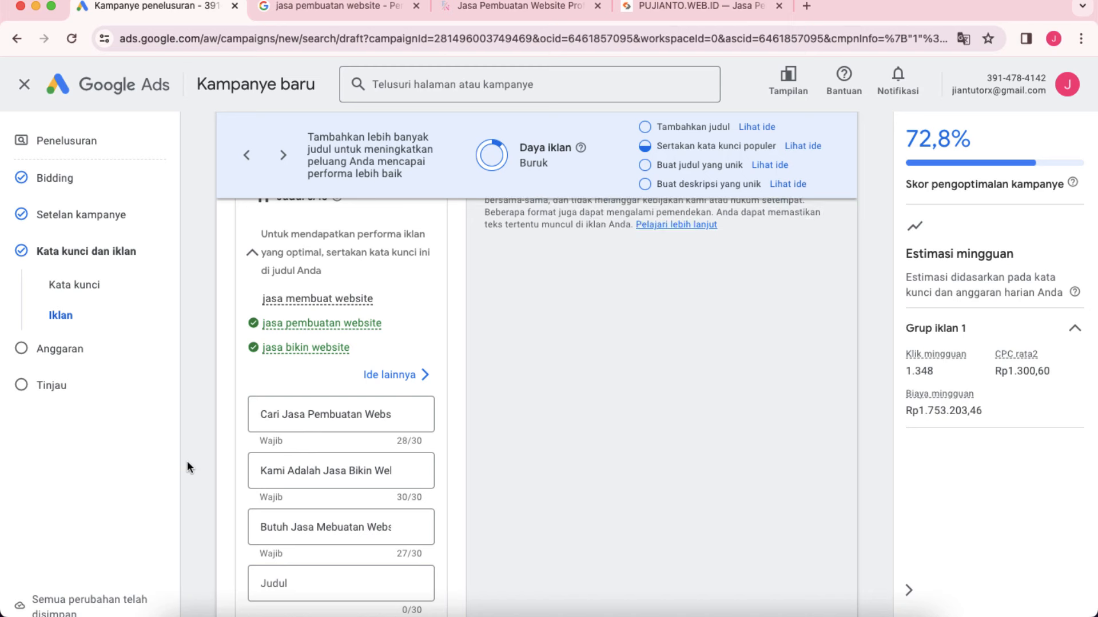
left_click(313, 526)
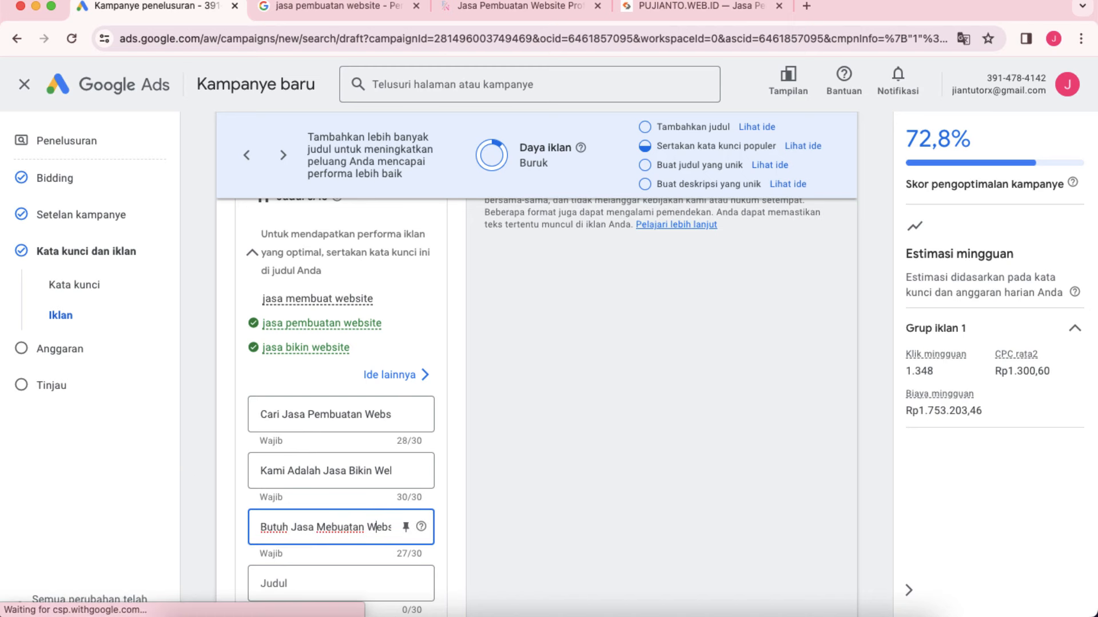
left_click(390, 527)
left_click(214, 474)
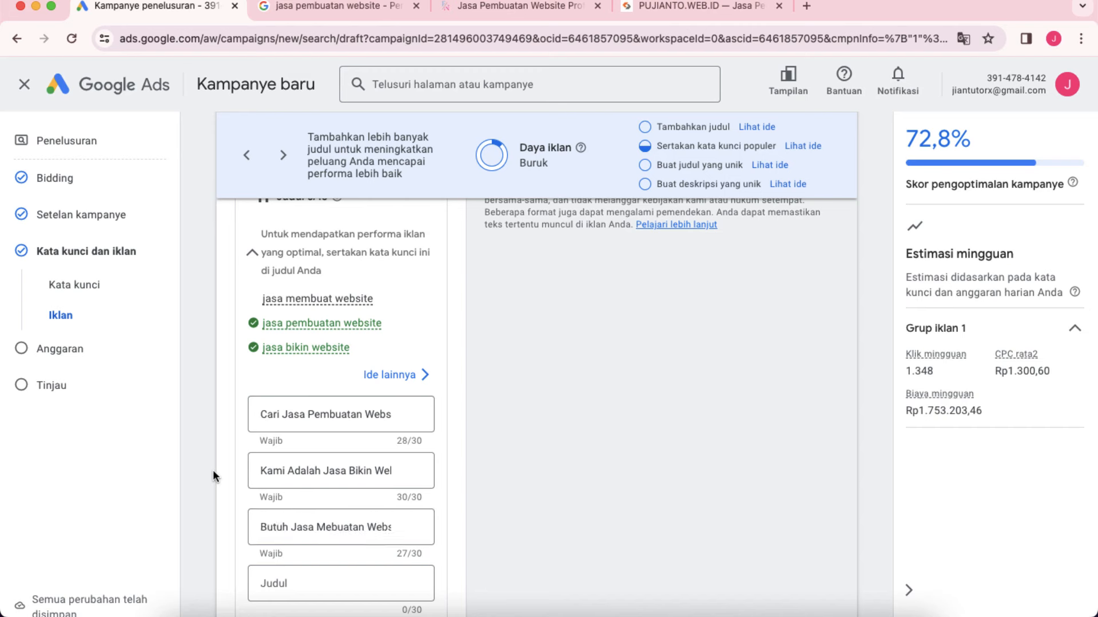
- Enter "Kami Ahalinya bikin website" as the fourth Judul headline
scroll(204, 458, "down", 1)
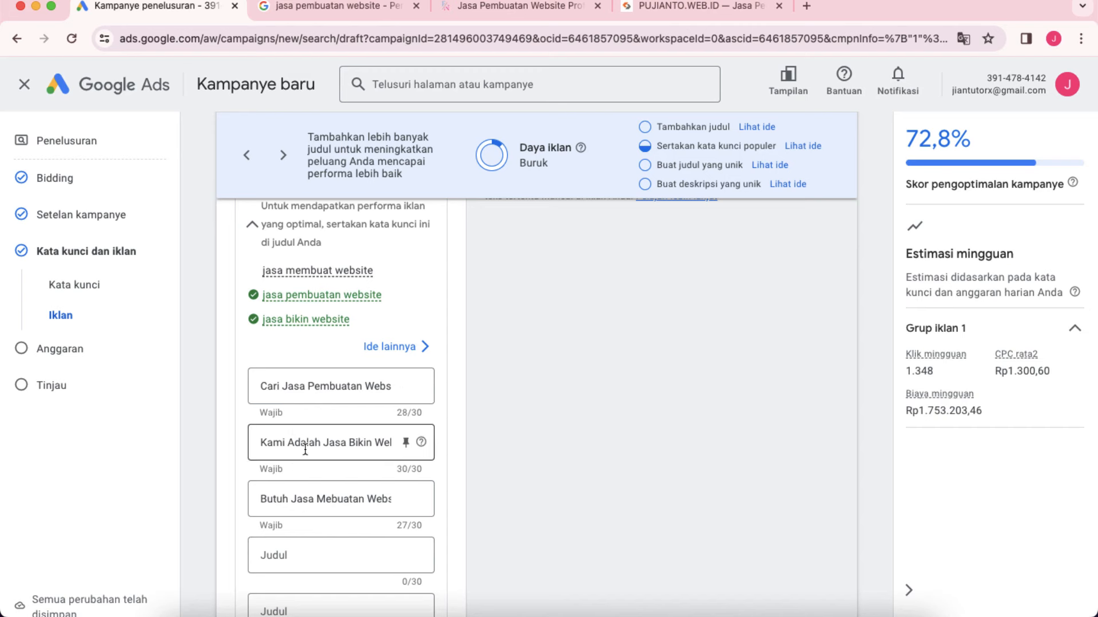
scroll(217, 490, "down", 3)
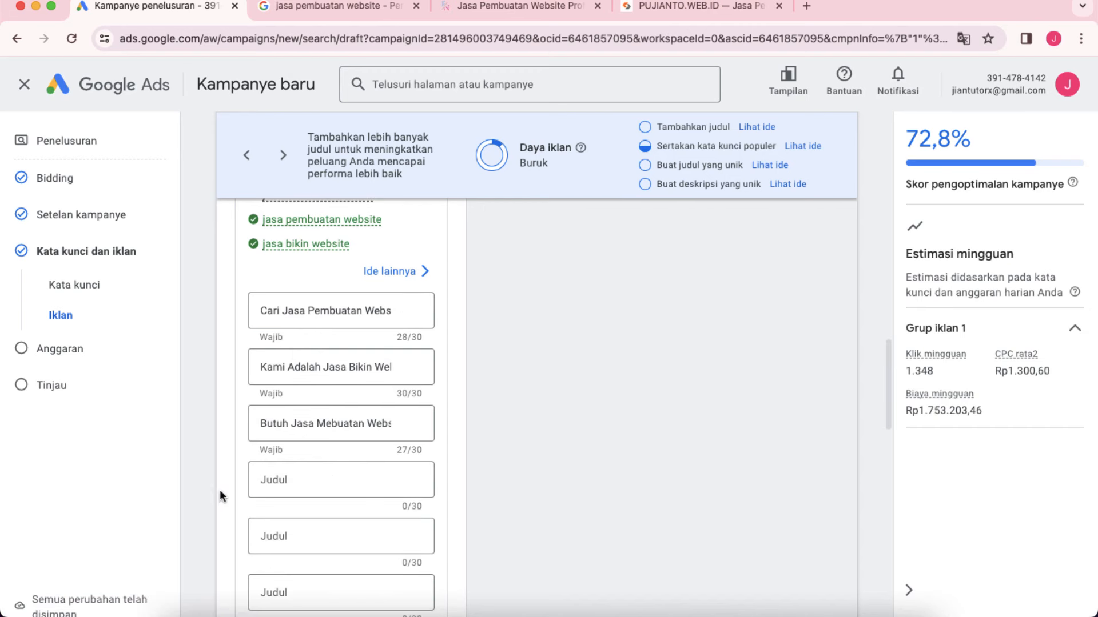
left_click(272, 479)
type("K")
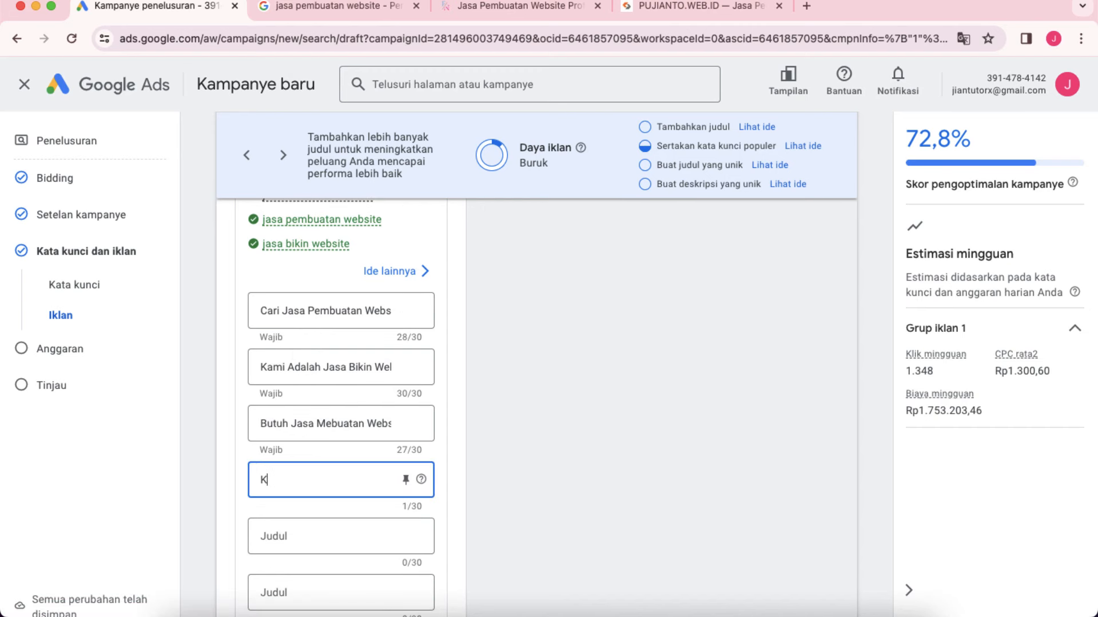
type("ami Ahalinya bikin website")
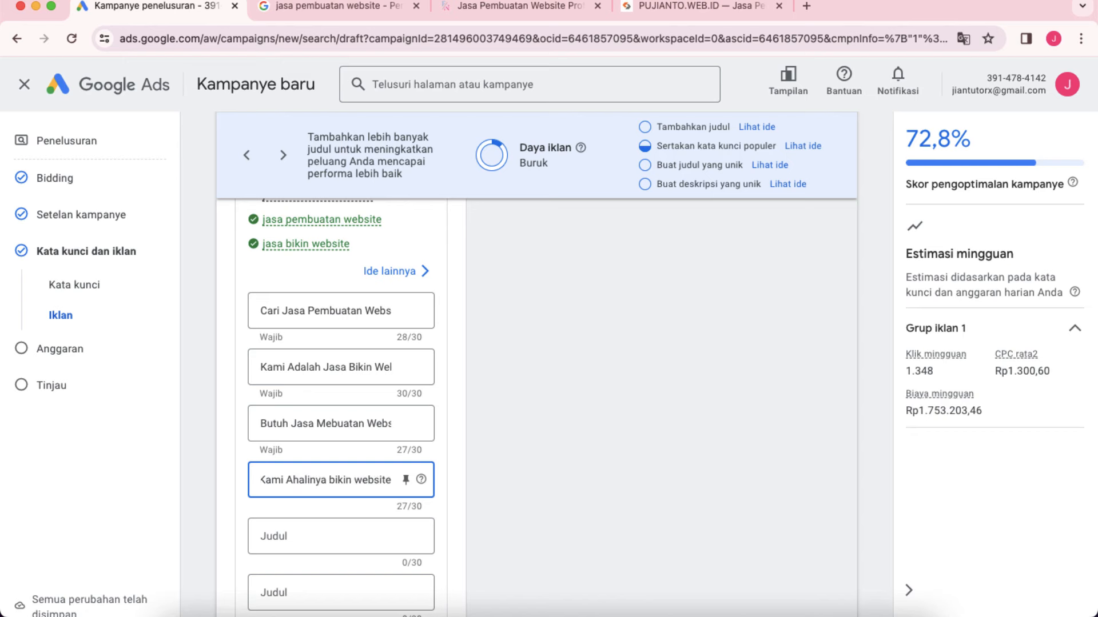
left_click(199, 463)
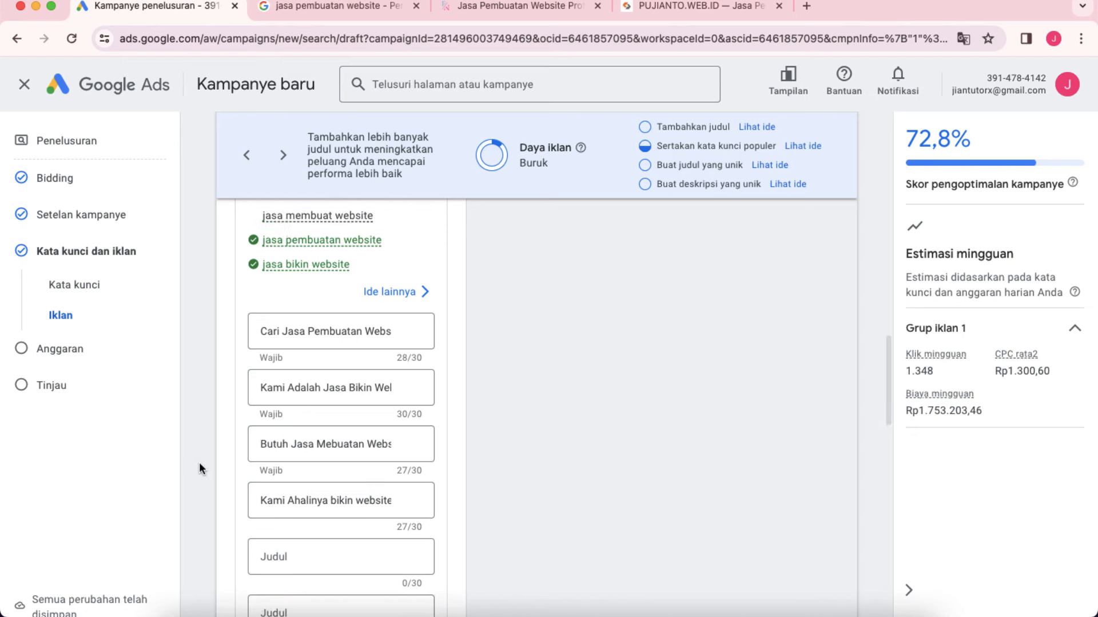
- Check how the entered headlines appear in the mobile ad preview, and return to the Judul section
scroll(199, 462, "up", 4)
scroll(199, 462, "up", 2)
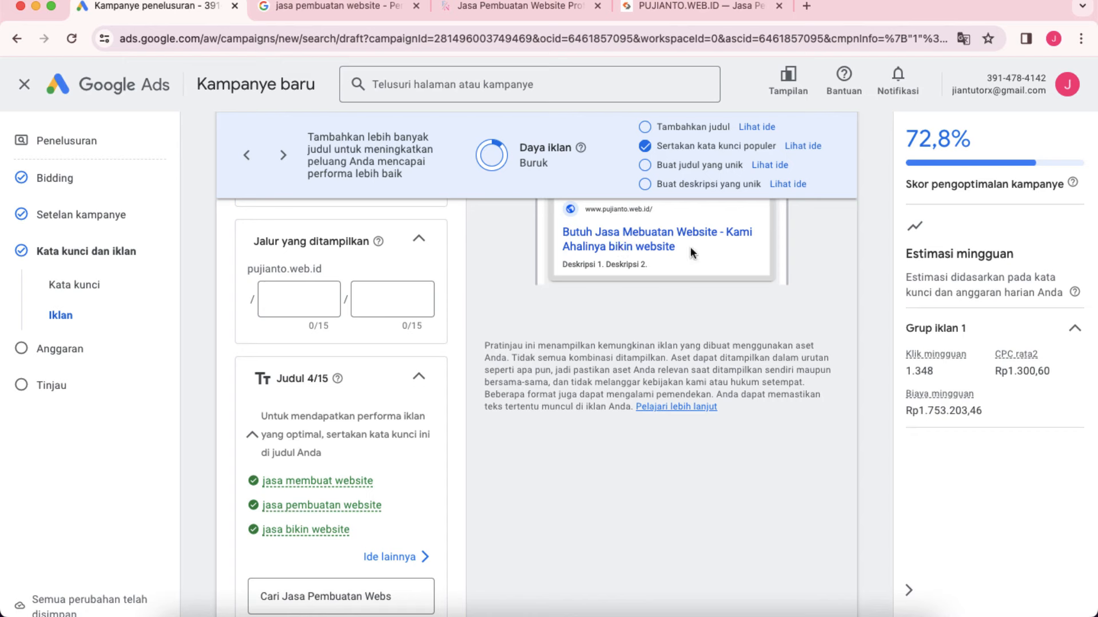
scroll(198, 478, "up", 3)
scroll(198, 478, "down", 6)
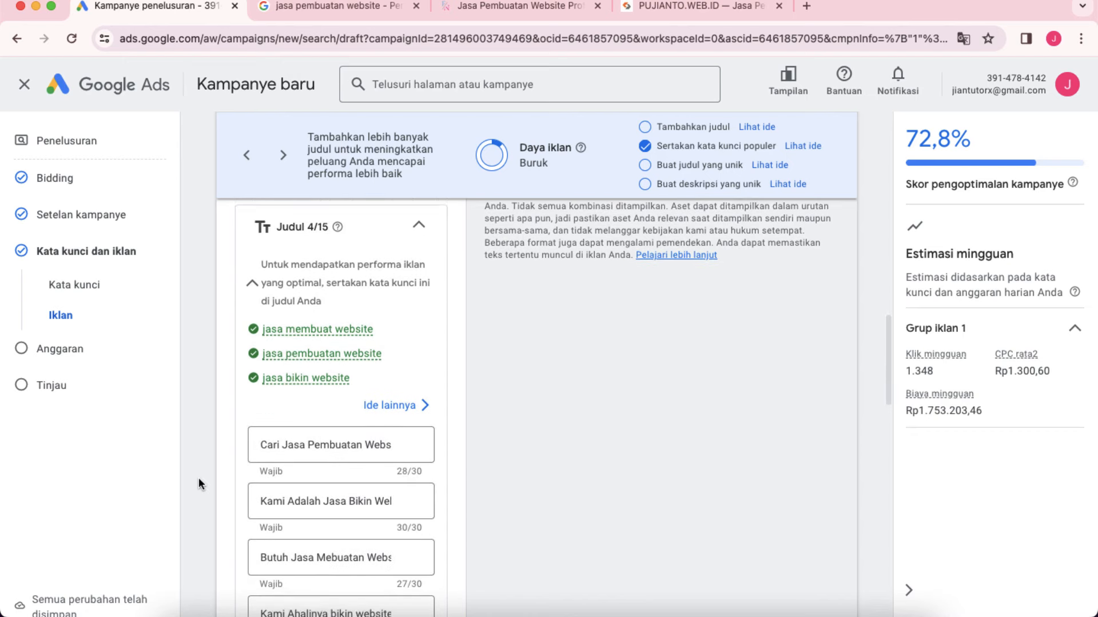
- Enter "Kami siap membantu untuk pembuatan website berbagai keperluan" and "Hubungi segera dan dapatkan promo terbaik hari ini." as the two Deskripsi, and review them with the headlines
scroll(197, 478, "down", 7)
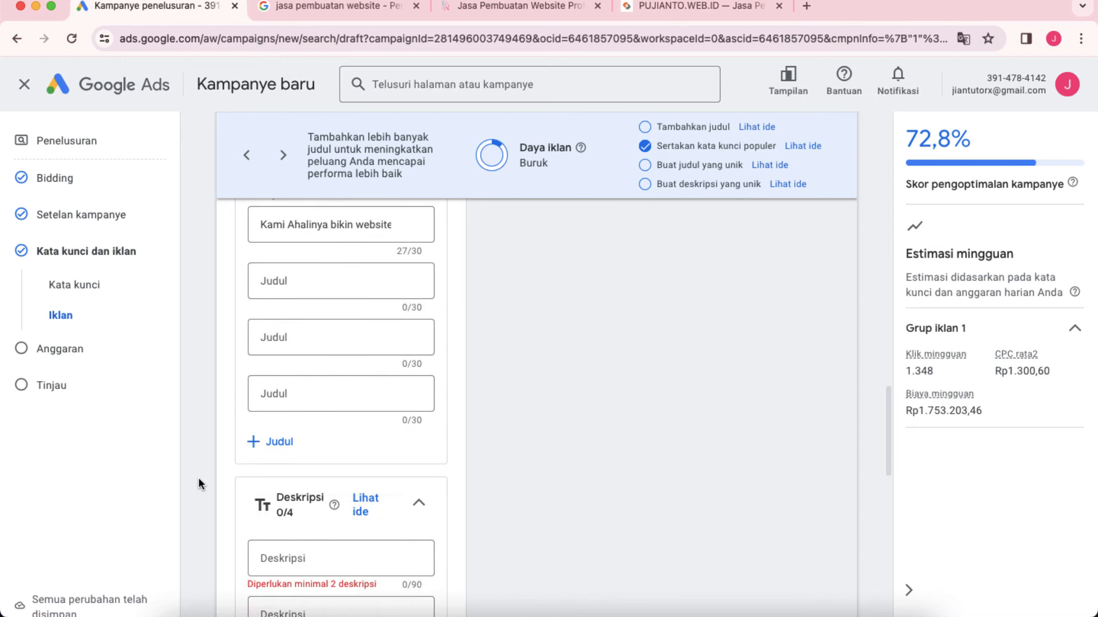
scroll(198, 478, "down", 3)
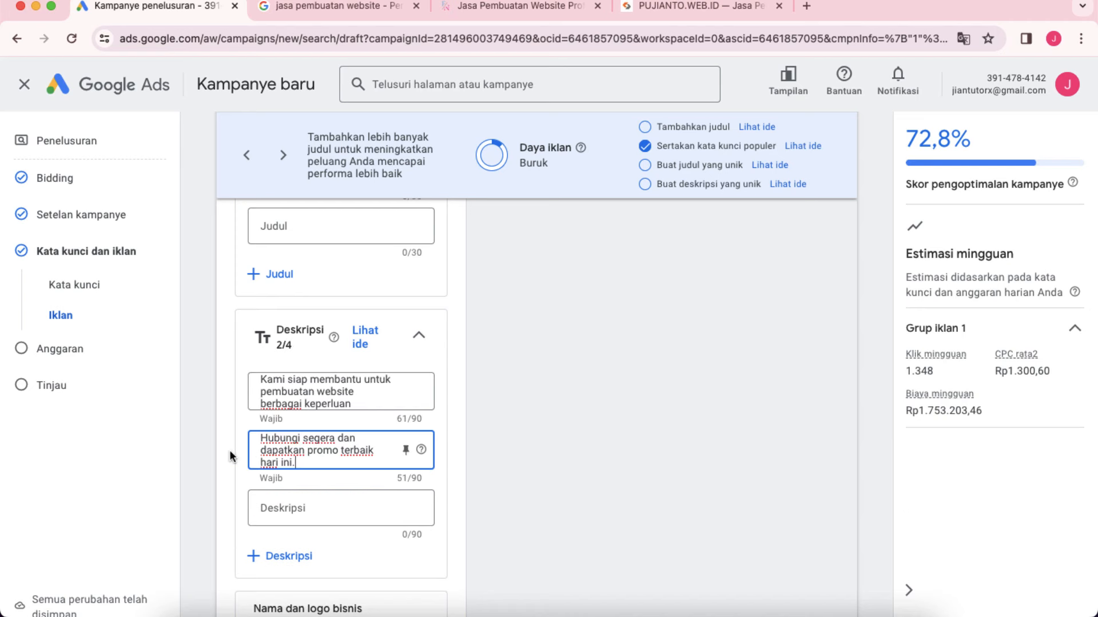
left_click(196, 448)
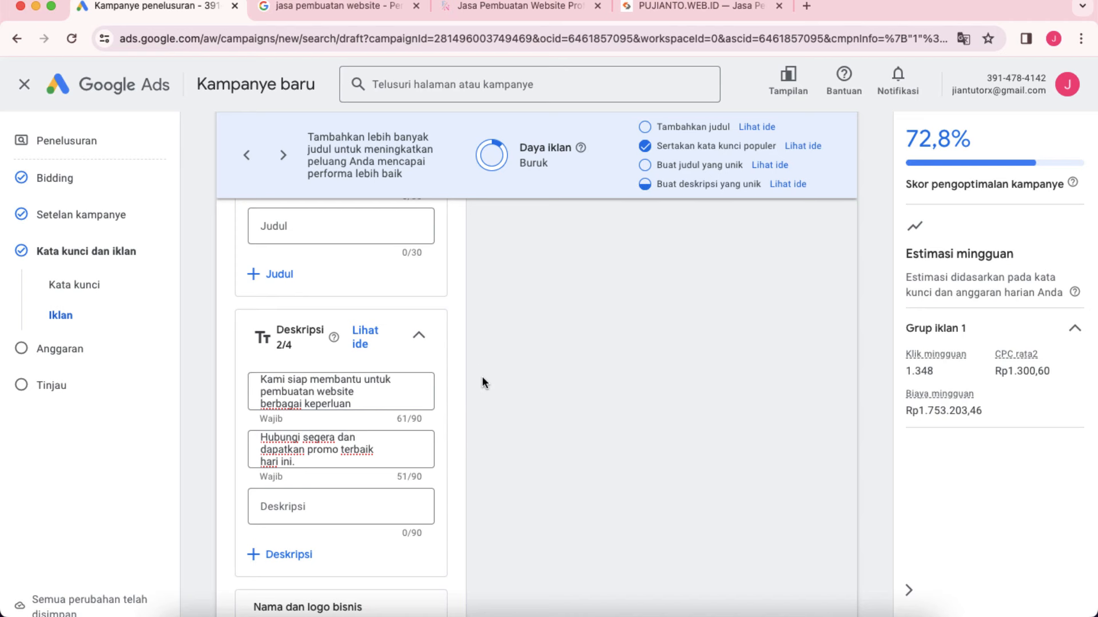
scroll(212, 421, "down", 2)
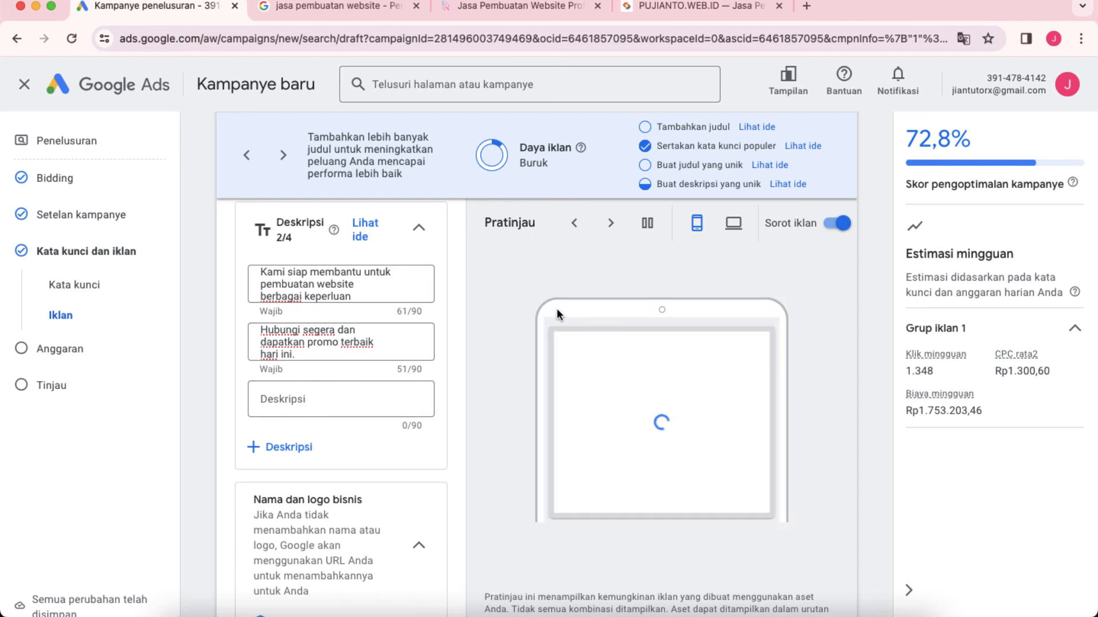
scroll(679, 429, "up", 1)
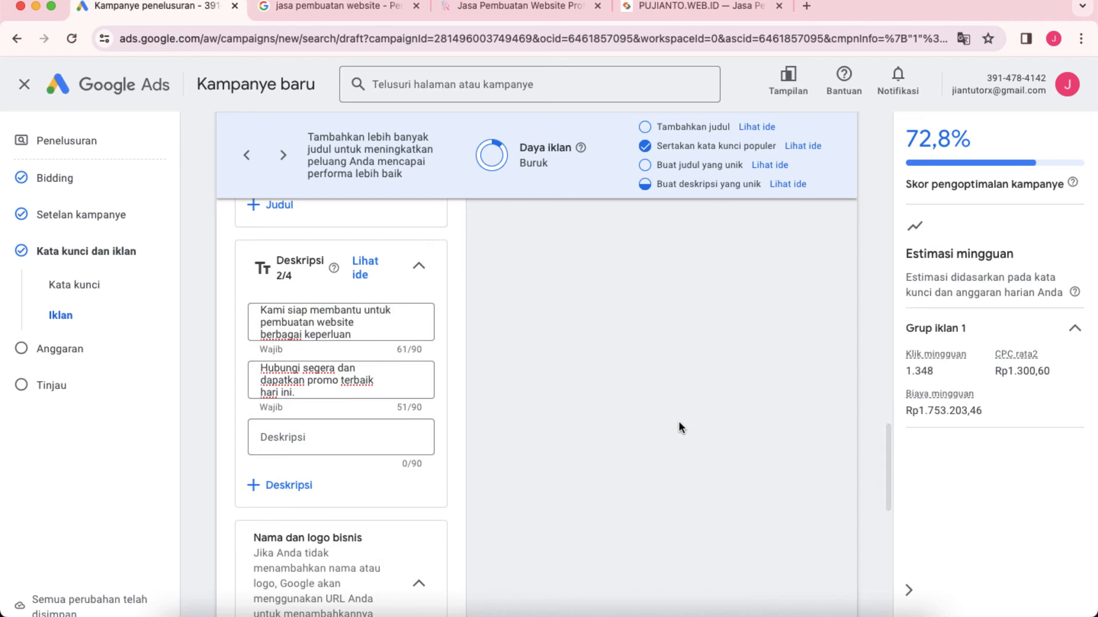
scroll(210, 464, "up", 7)
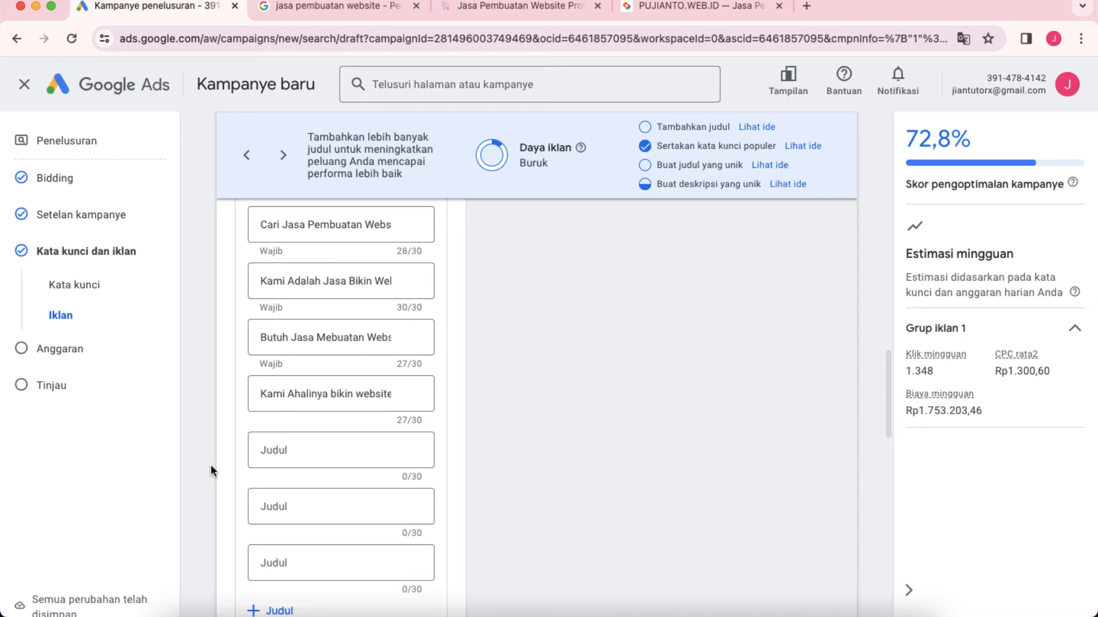
scroll(210, 464, "down", 4)
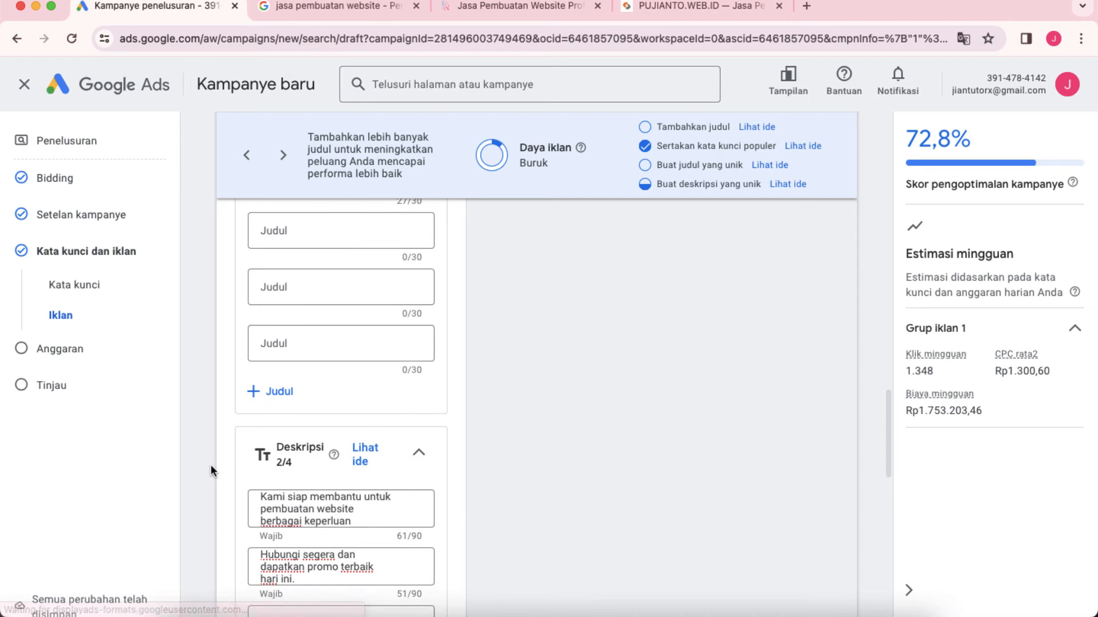
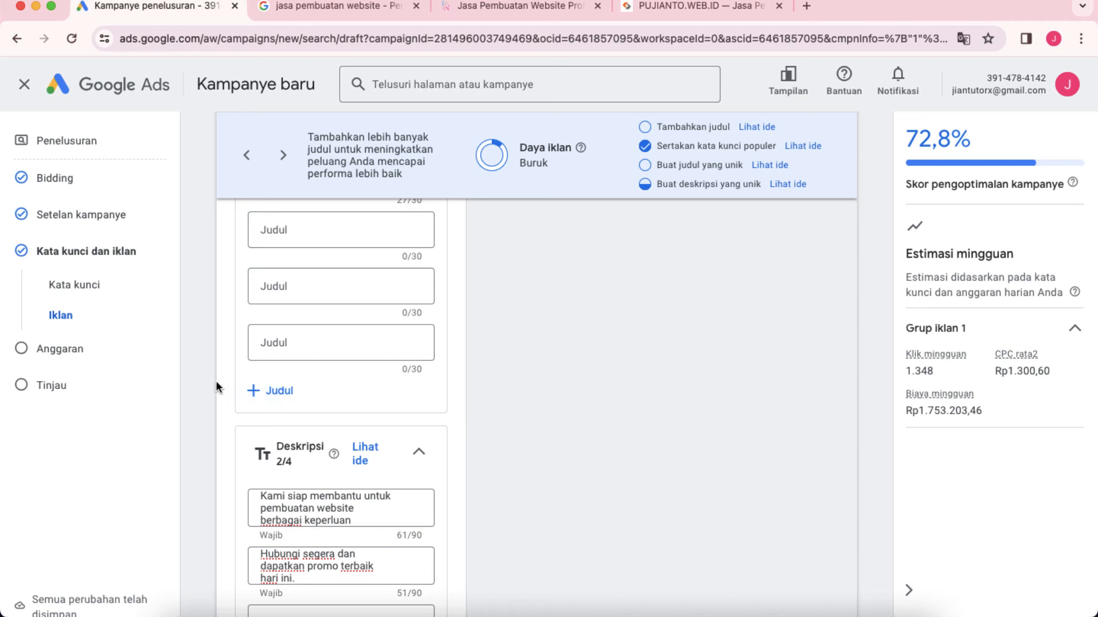
- Collapse Nama dan logo bisnis, leave the Sitelink and Keterangan assets empty, and continue to the Anggaran stage
scroll(215, 380, "down", 6)
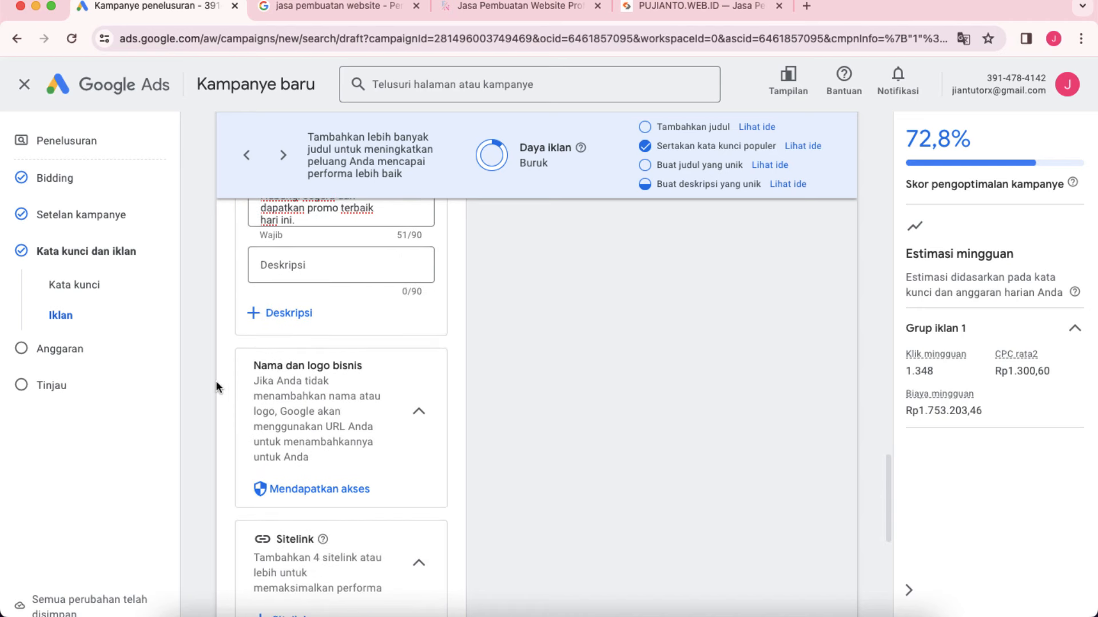
scroll(215, 381, "down", 1)
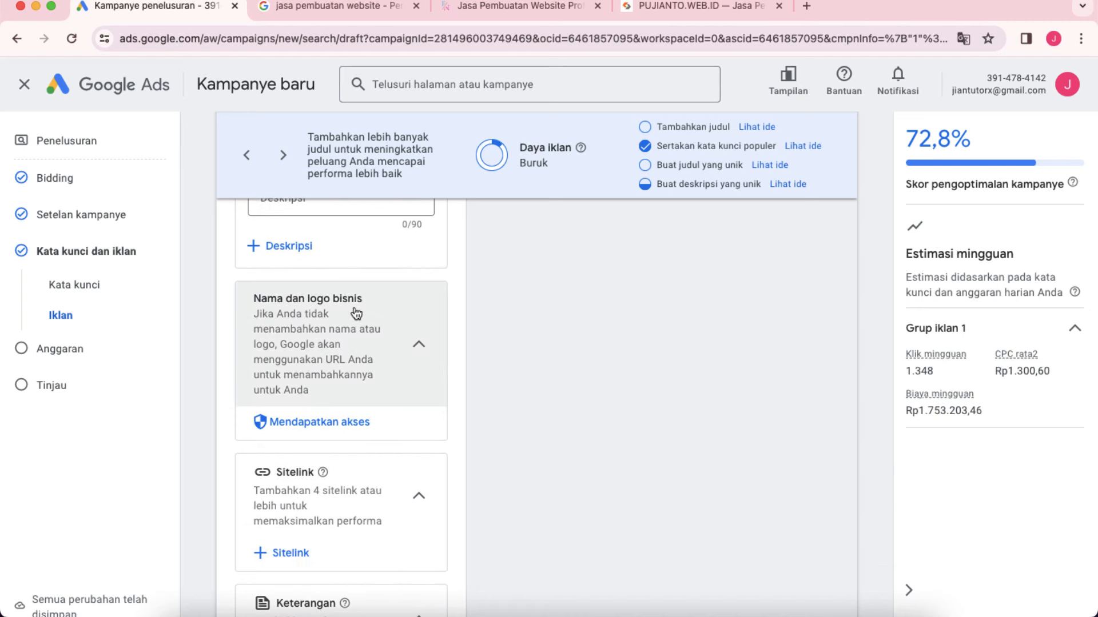
left_click(419, 344)
scroll(204, 404, "down", 2)
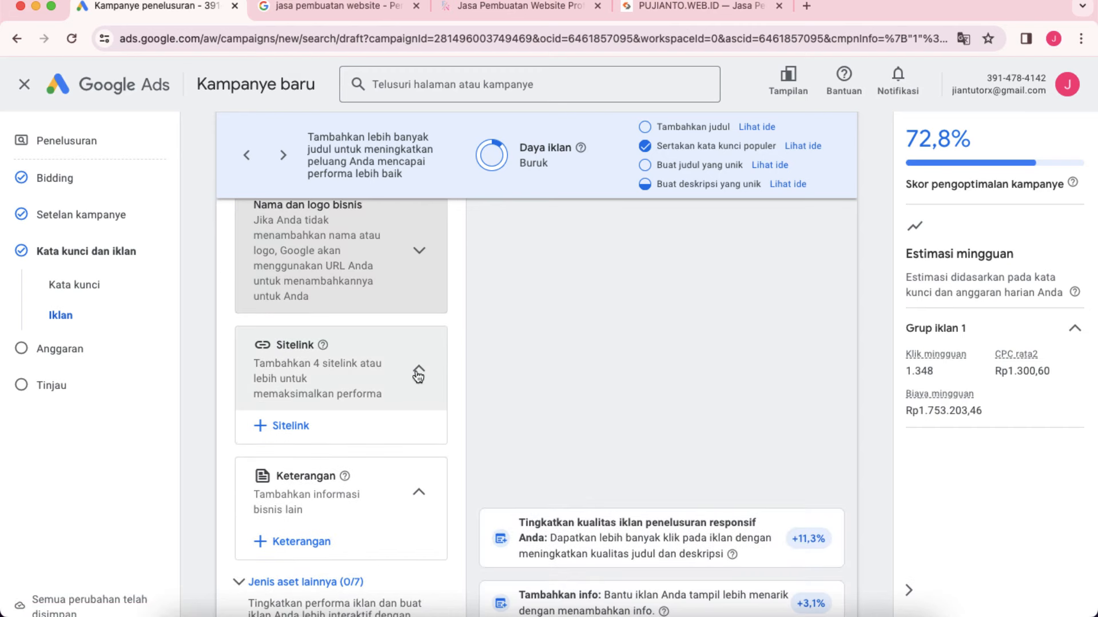
scroll(204, 386, "down", 3)
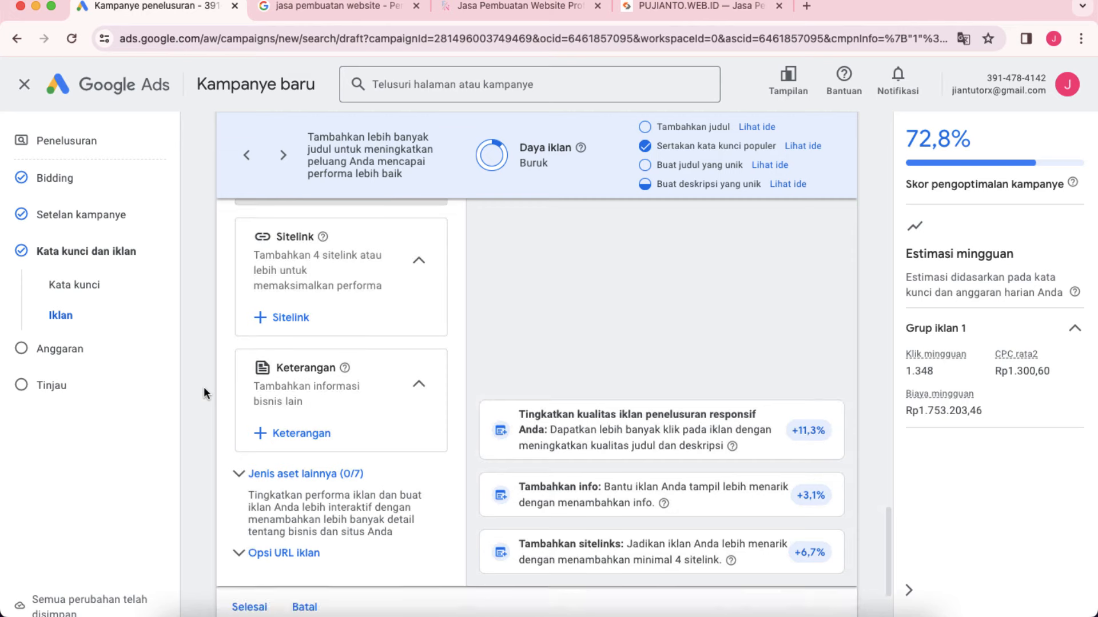
scroll(203, 387, "down", 1)
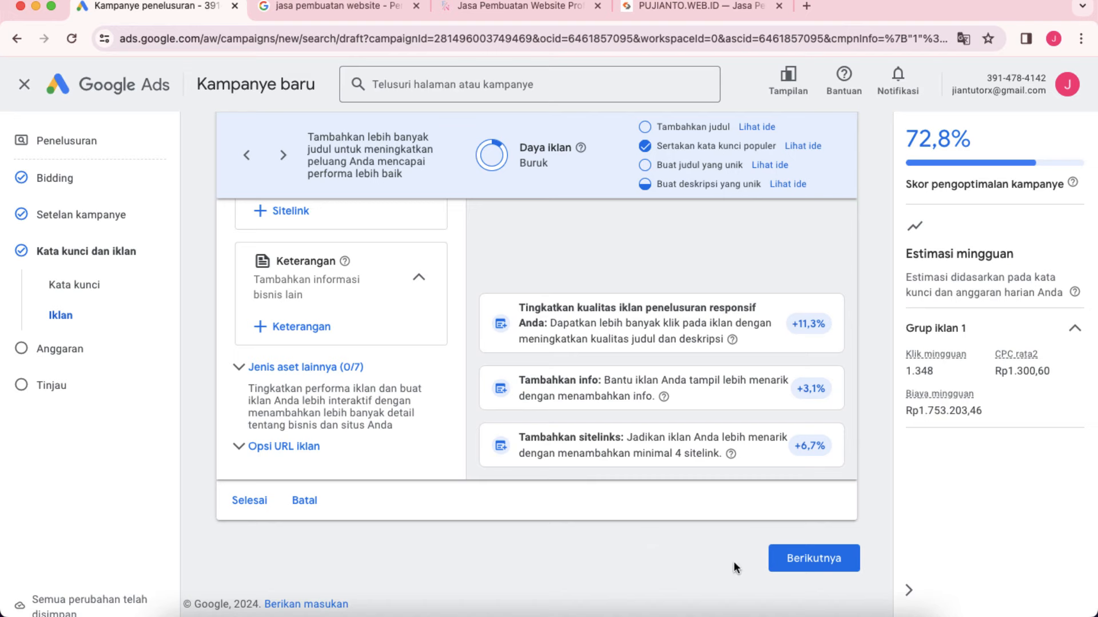
left_click(777, 568)
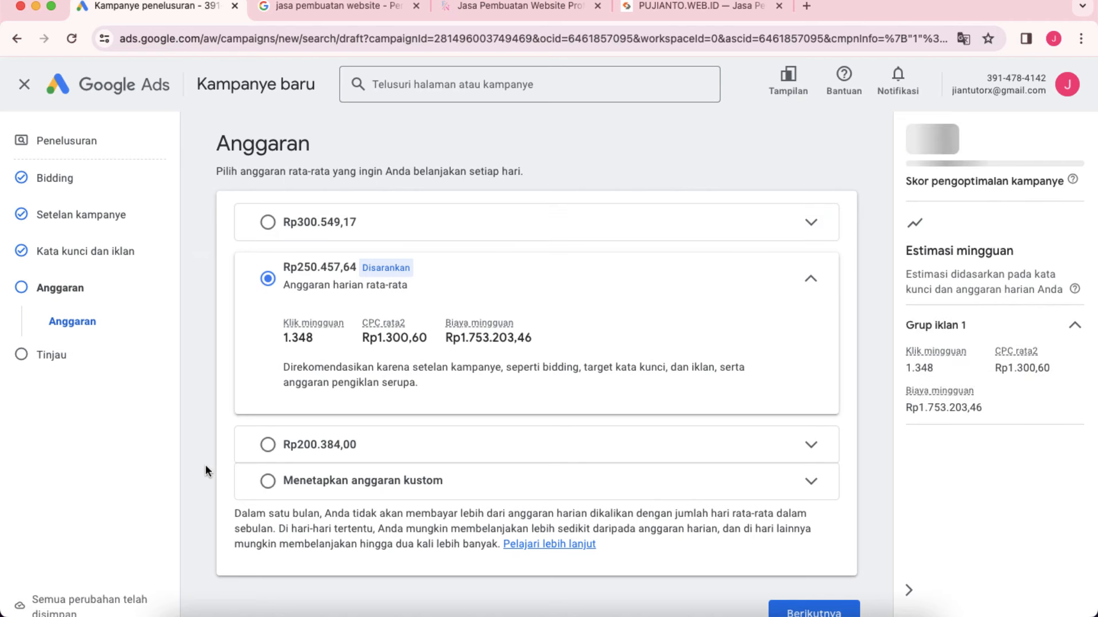
- Choose a custom average daily budget for the campaign and set it to Rp20.000
scroll(257, 469, "down", 1)
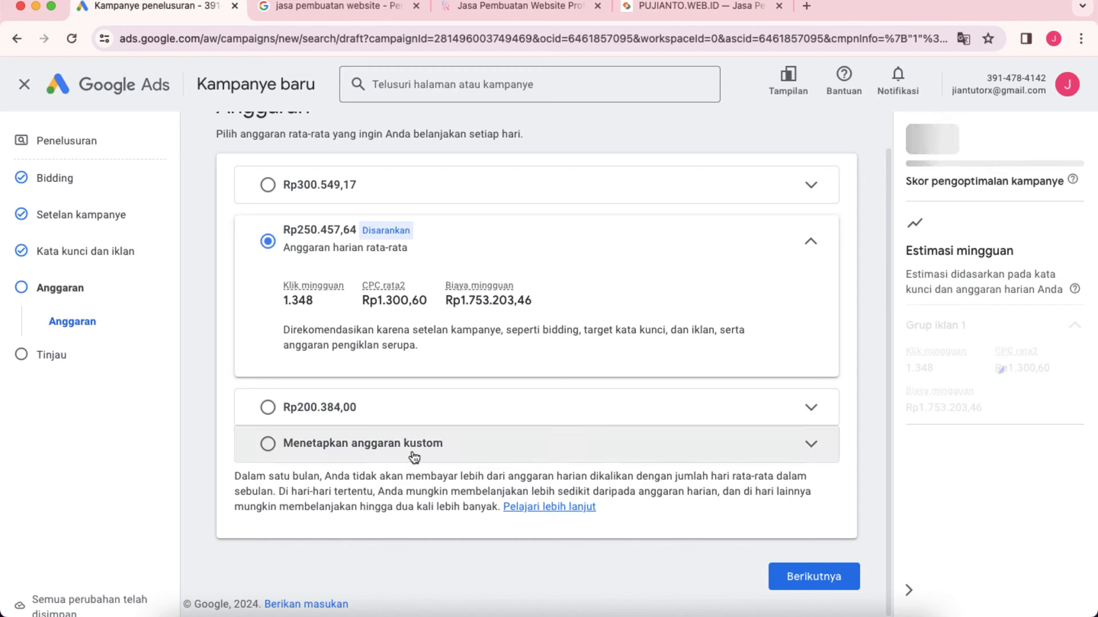
left_click(267, 445)
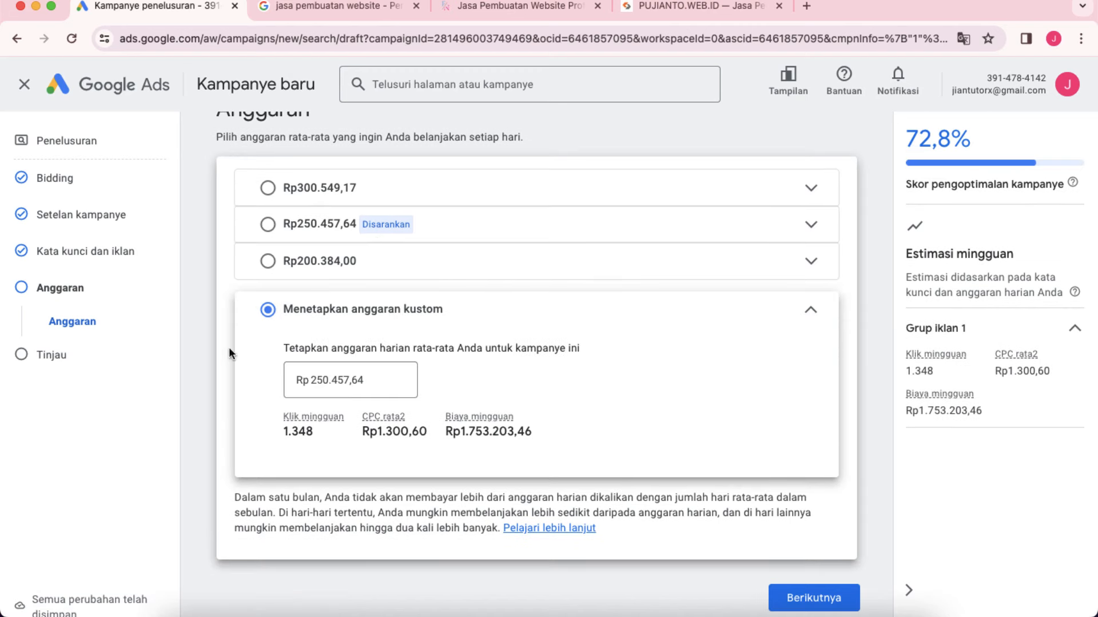
left_click(380, 379)
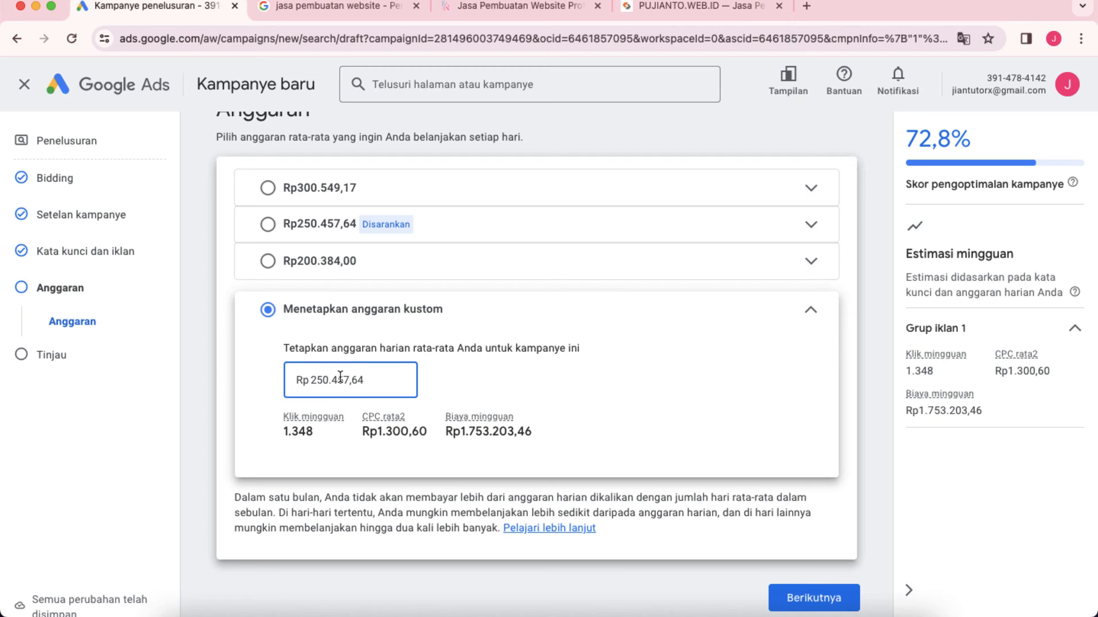
double_click(371, 380)
type("20000")
left_click(451, 427)
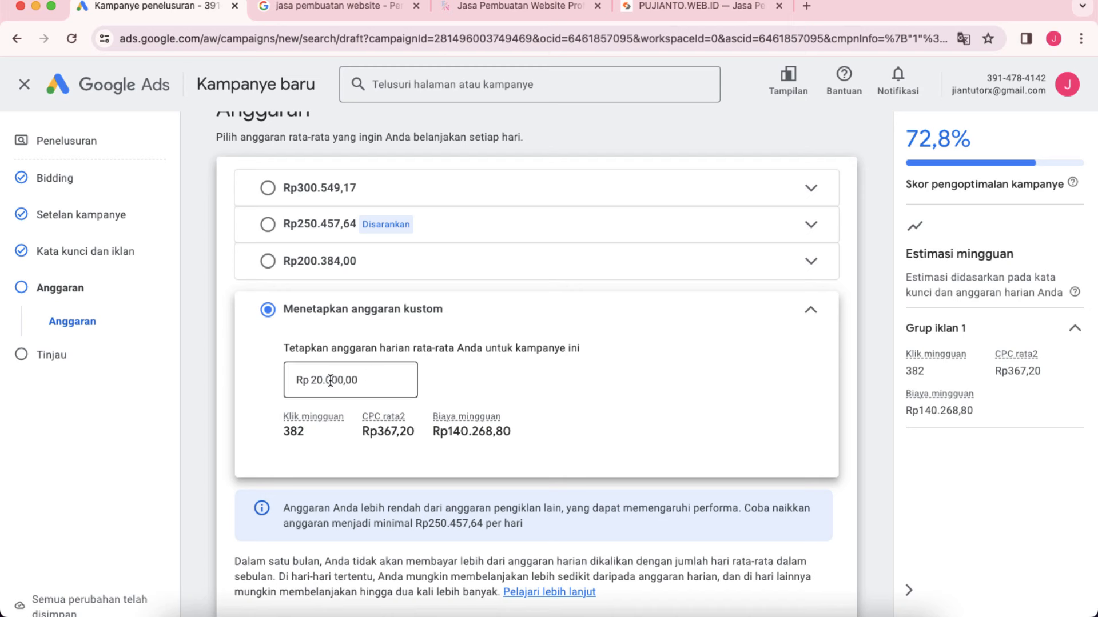
- Set the custom daily budget to Rp50.000, check the weekly click estimate, and continue to the Tinjau stage
left_click(359, 381)
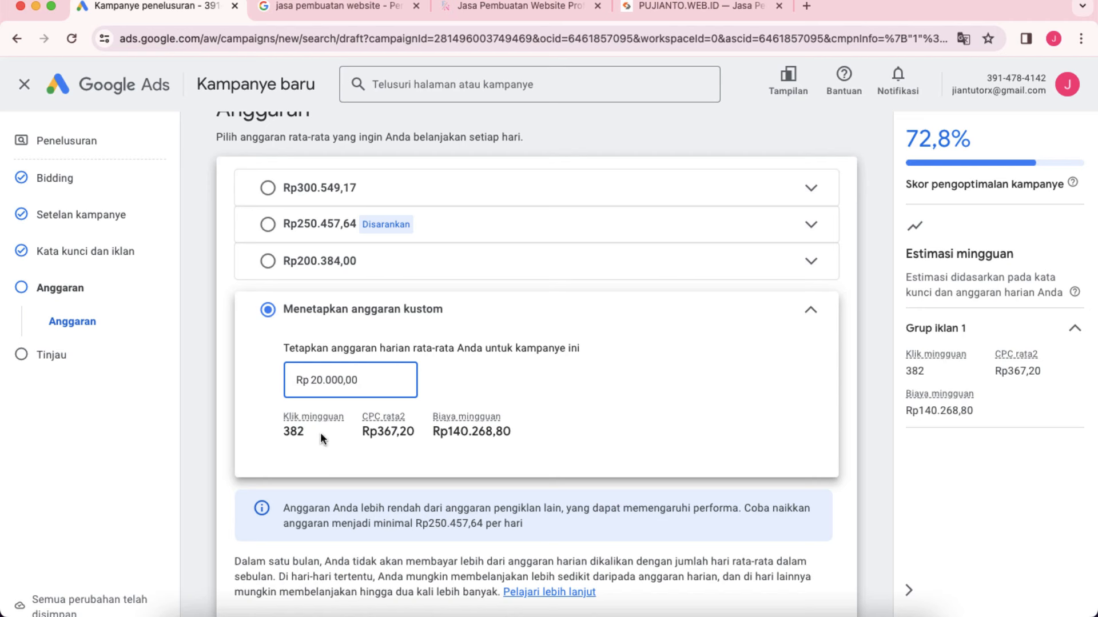
double_click(365, 383)
type("50000")
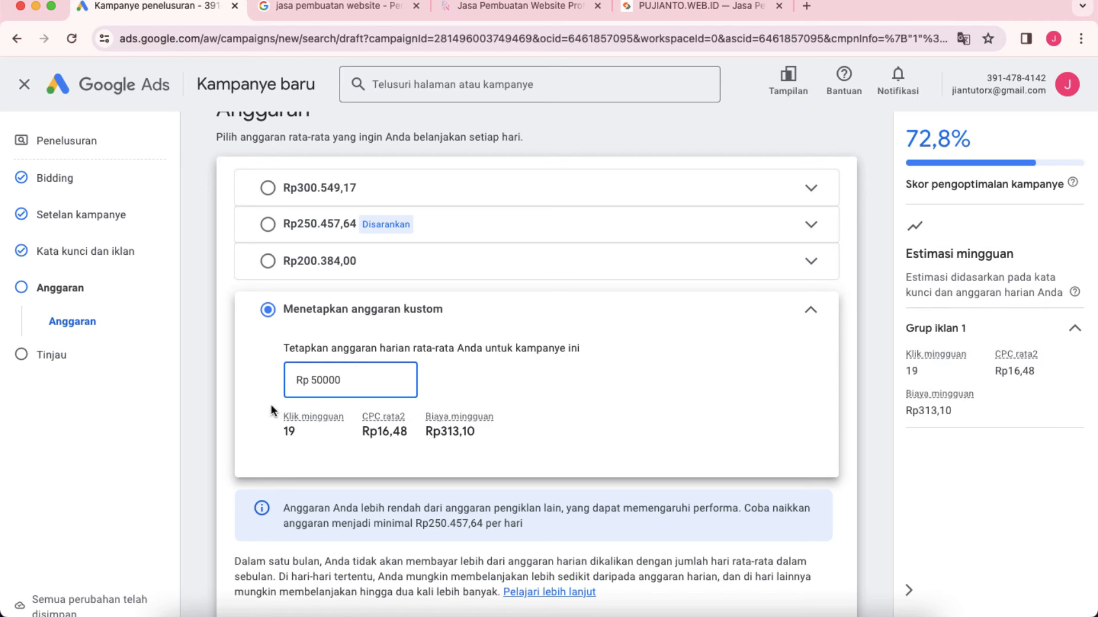
left_click(249, 395)
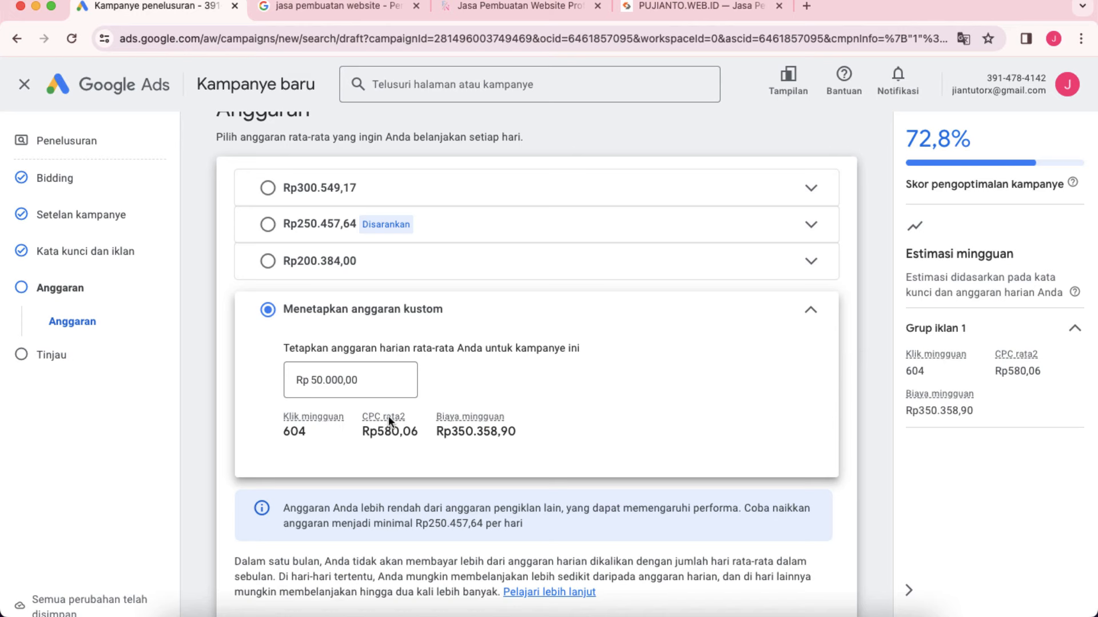
double_click(295, 432)
scroll(218, 397, "down", 2)
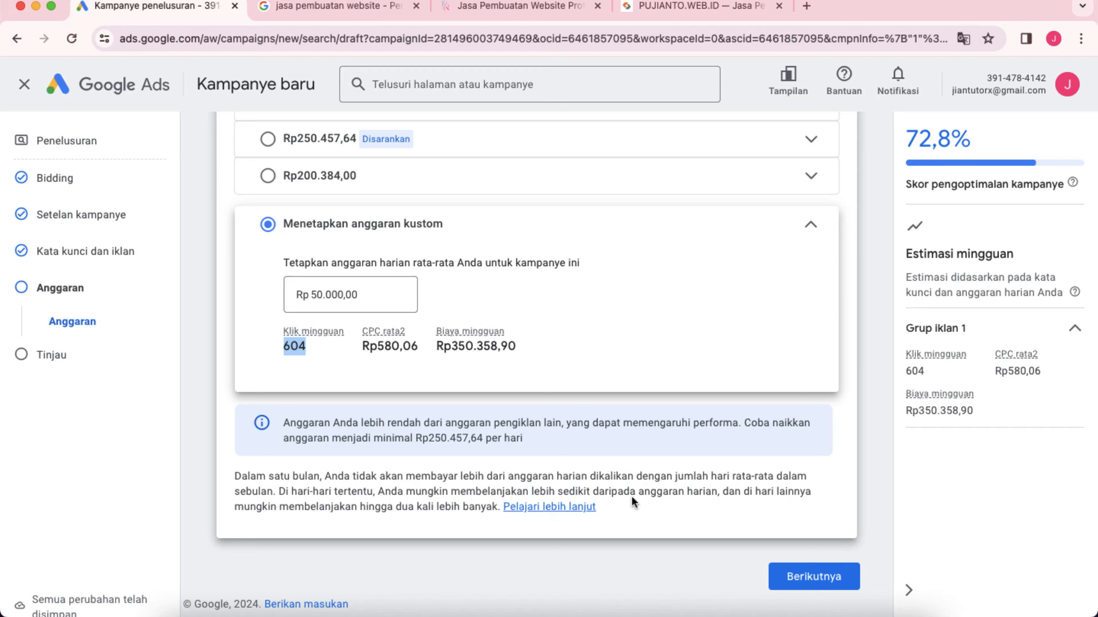
left_click(795, 579)
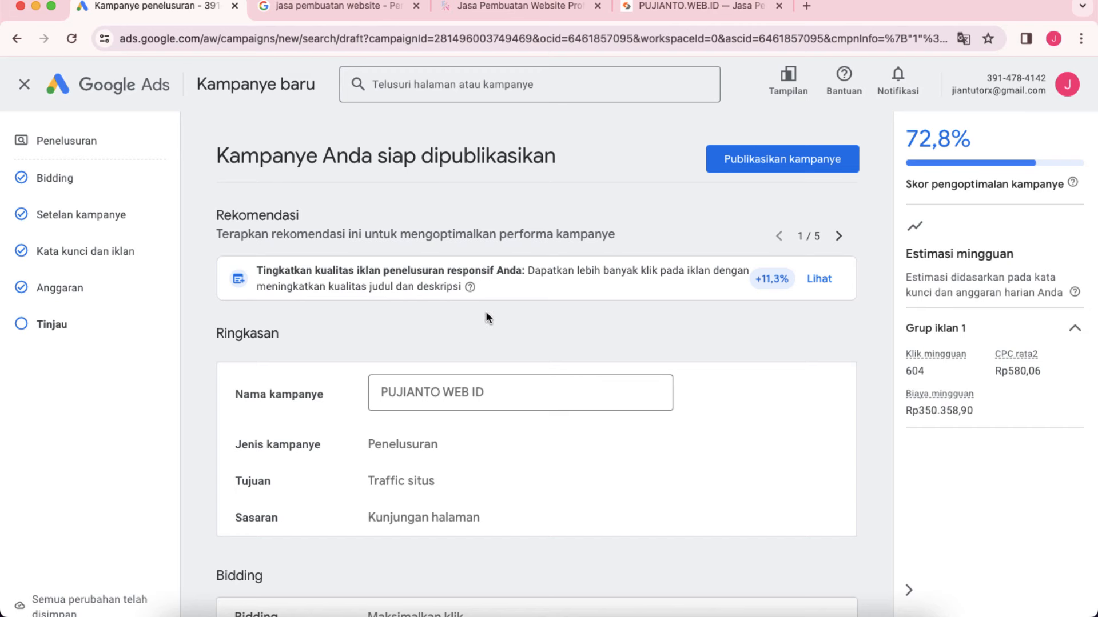
- Review the campaign summary from name and bidding down to keywords and budget, and publish the campaign
scroll(487, 314, "down", 5)
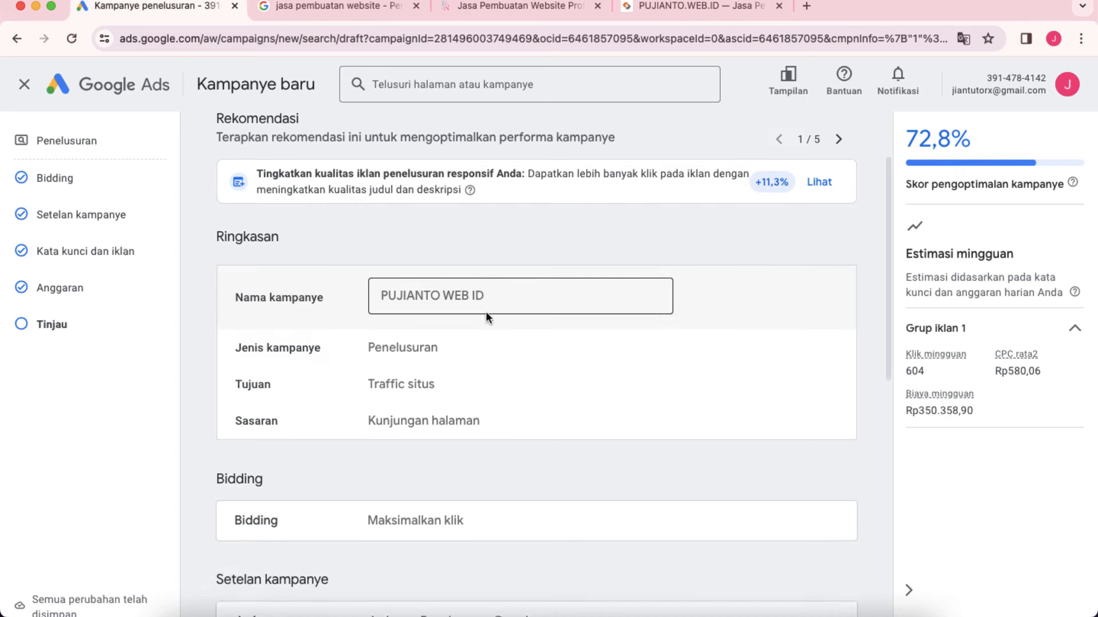
scroll(486, 311, "down", 1)
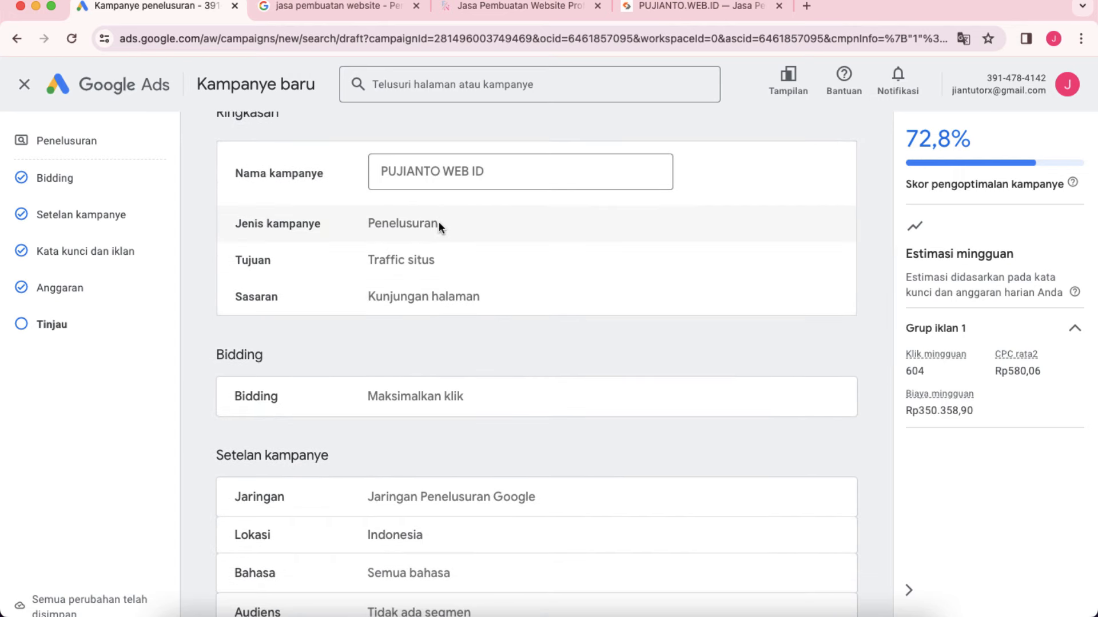
scroll(416, 313, "down", 10)
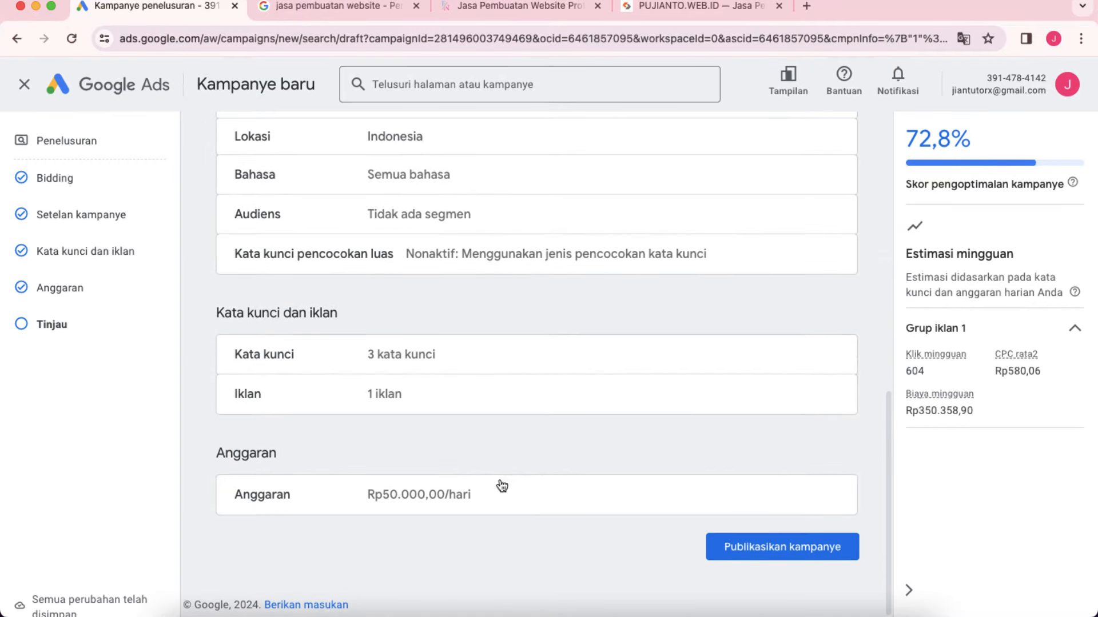
left_click(759, 556)
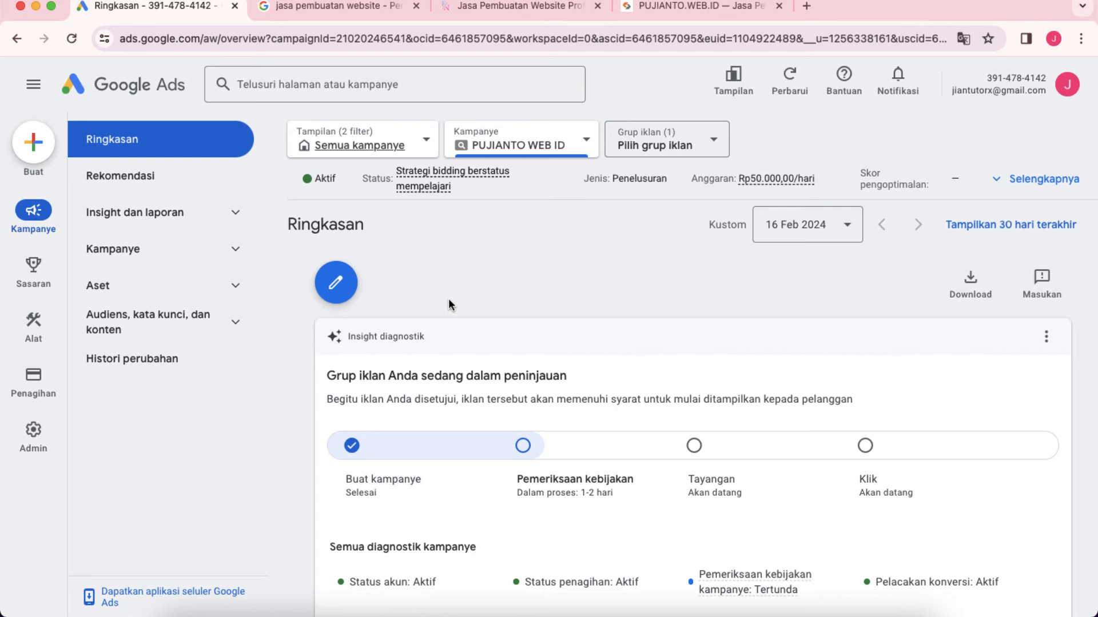
- Examine the published campaign's Insight diagnostik, including its review progress and the list of campaign diagnostics
scroll(448, 298, "down", 1)
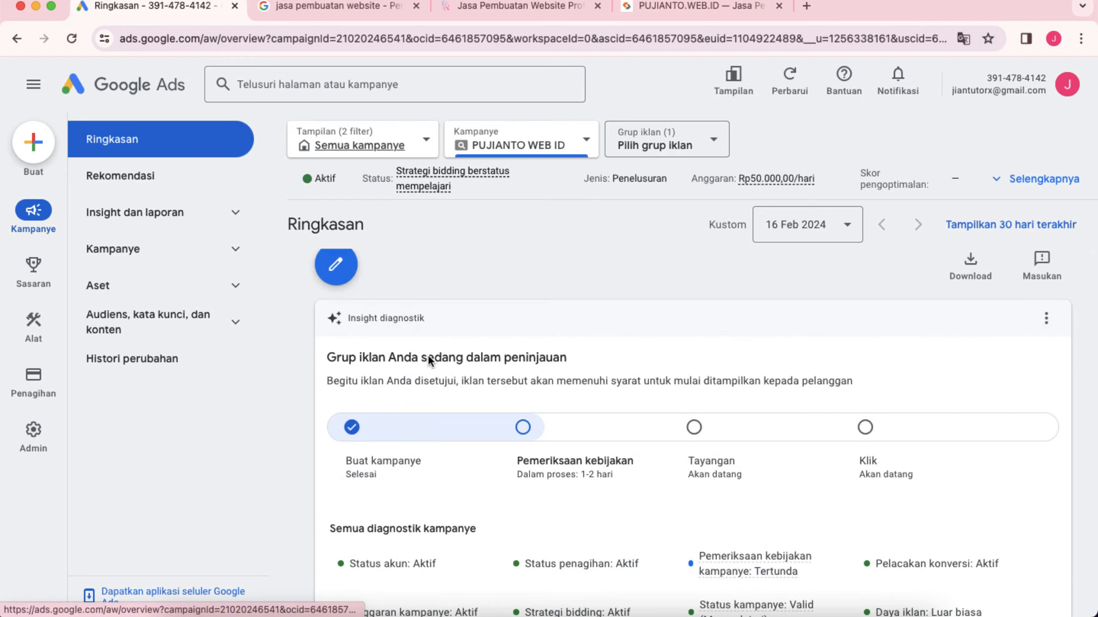
scroll(427, 355, "down", 3)
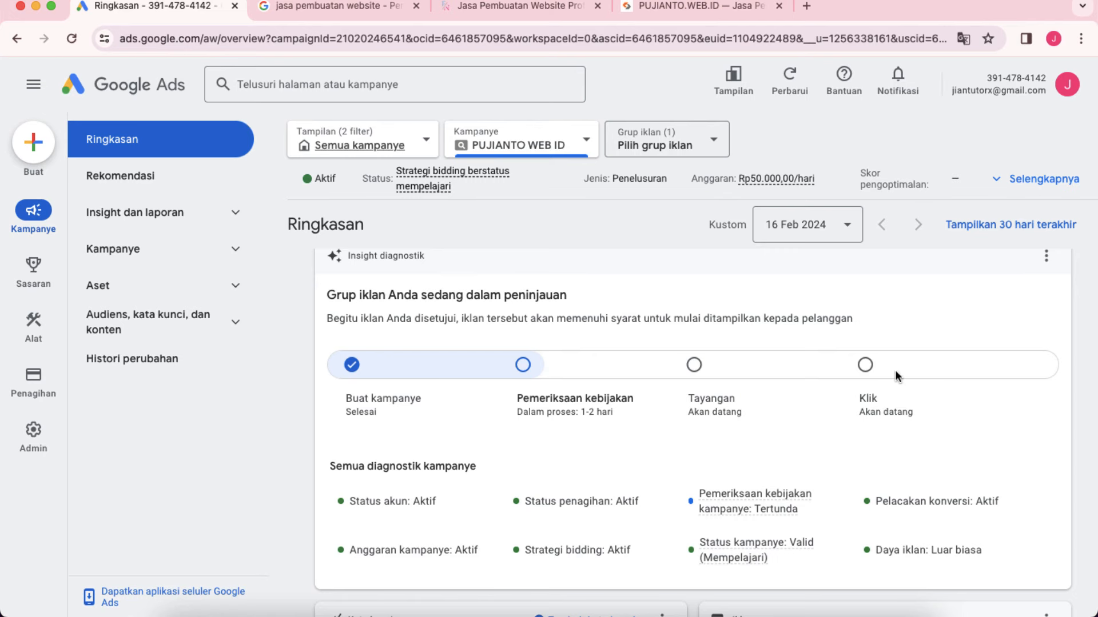
scroll(894, 369, "up", 2)
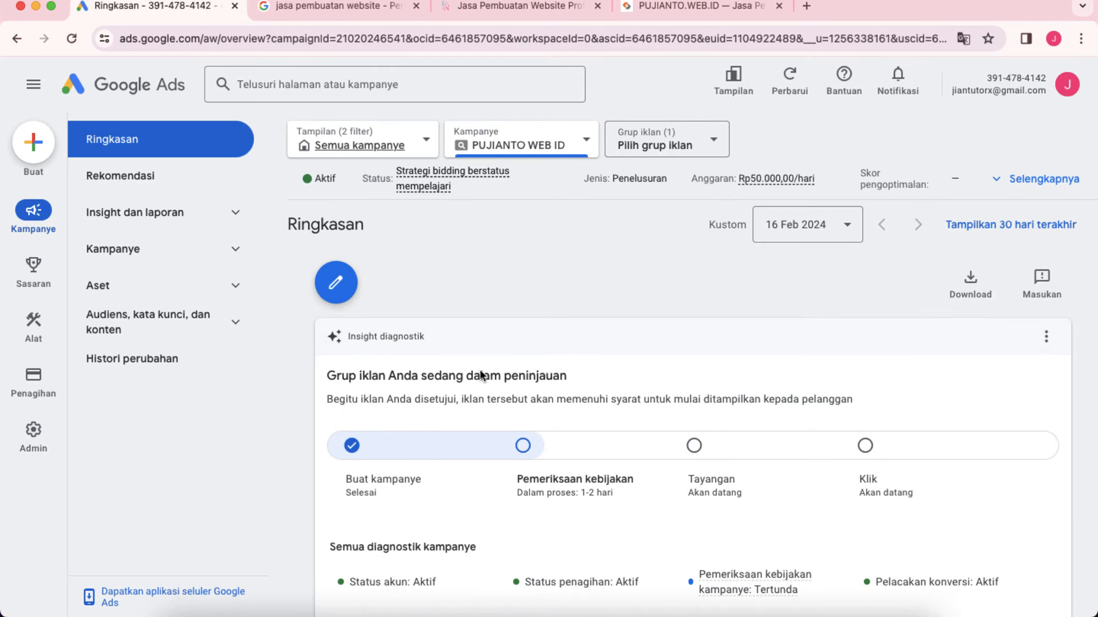
- Open the published campaign from the campaign list and check the status of its ad group and its ad
scroll(481, 376, "down", 3)
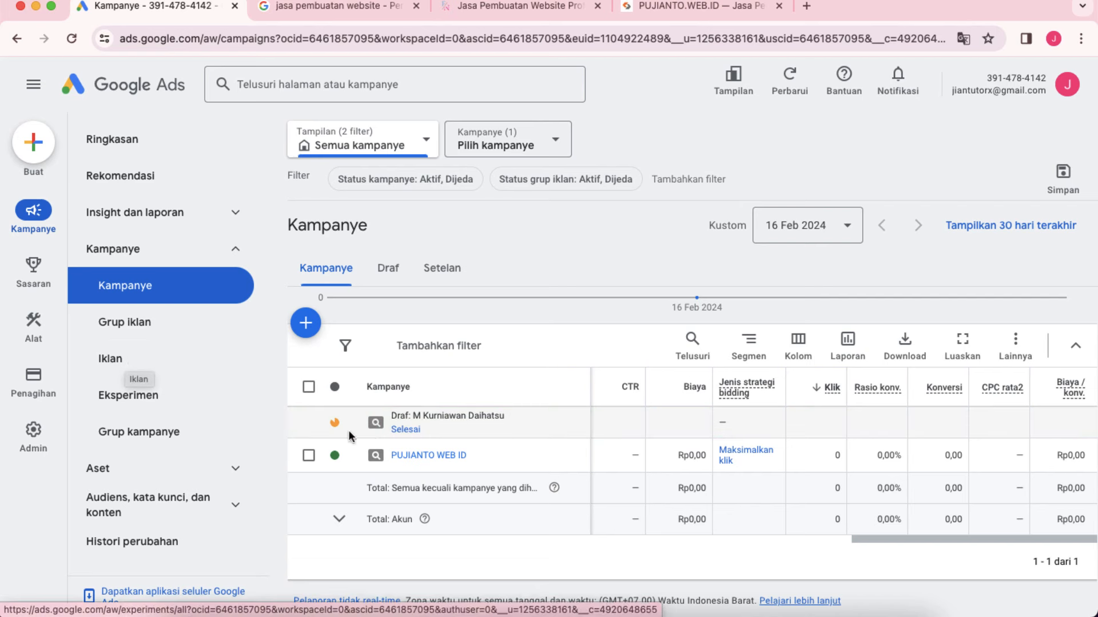
left_click(413, 457)
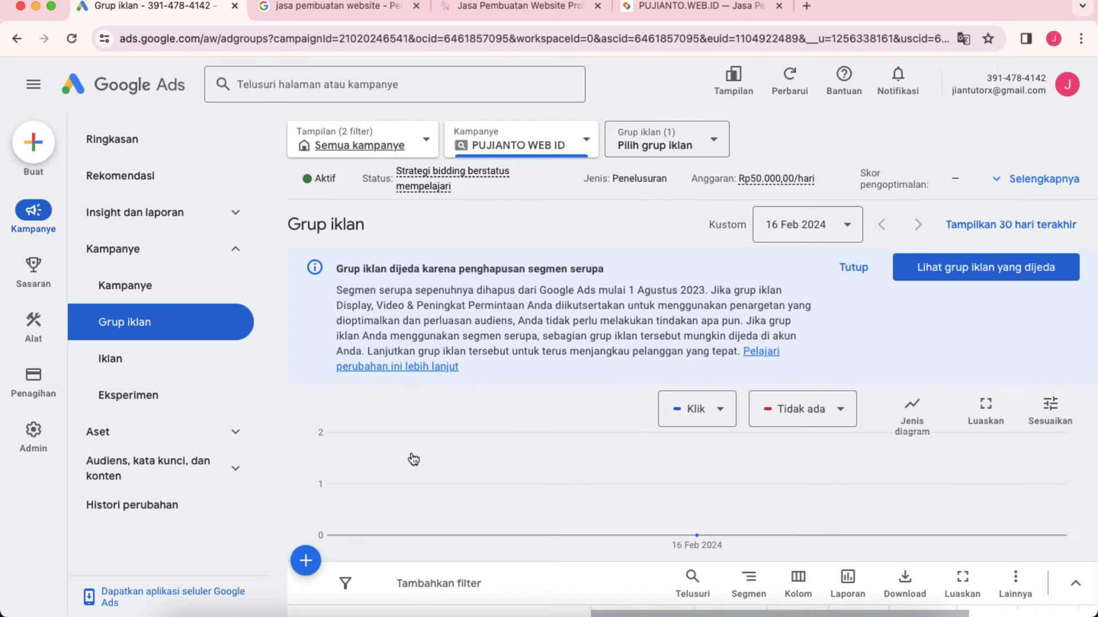
scroll(403, 400, "down", 3)
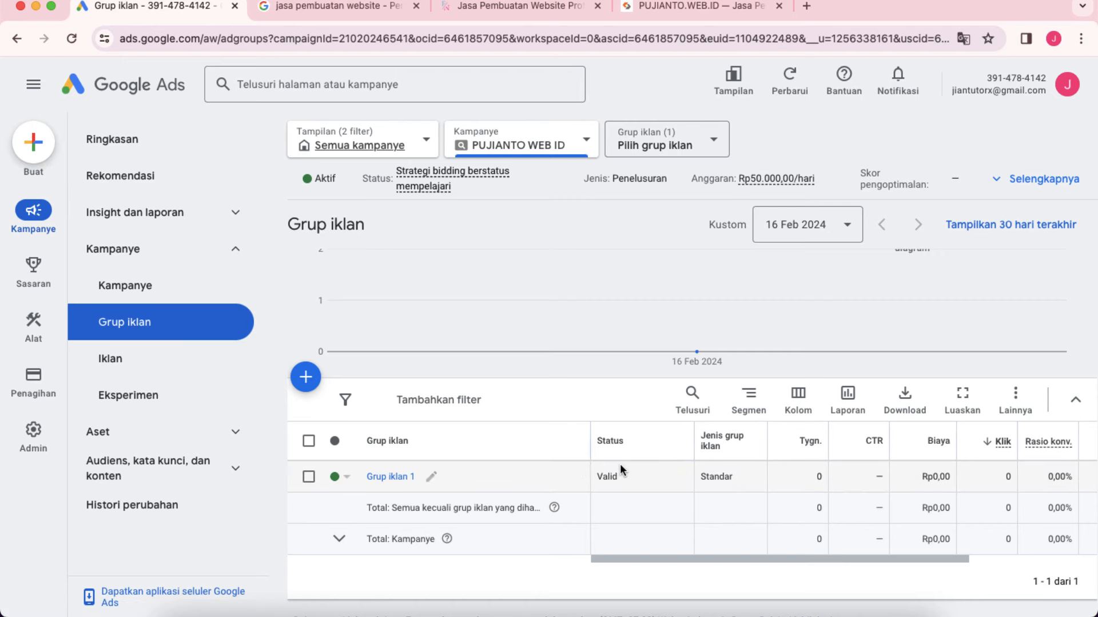
left_click(111, 365)
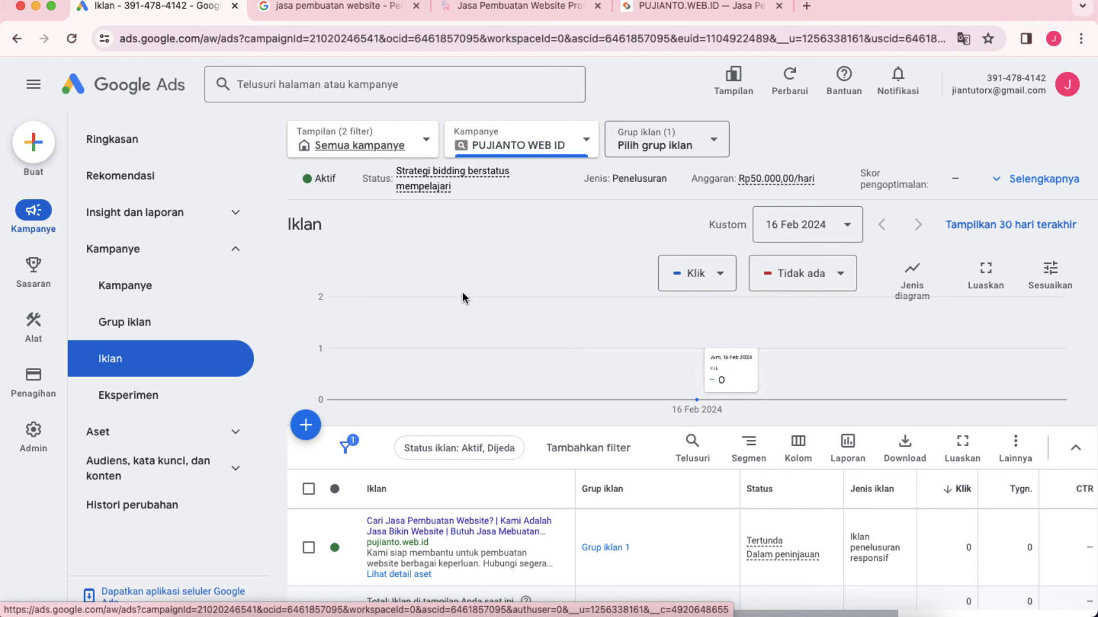
scroll(462, 292, "down", 1)
mouse_move(774, 516)
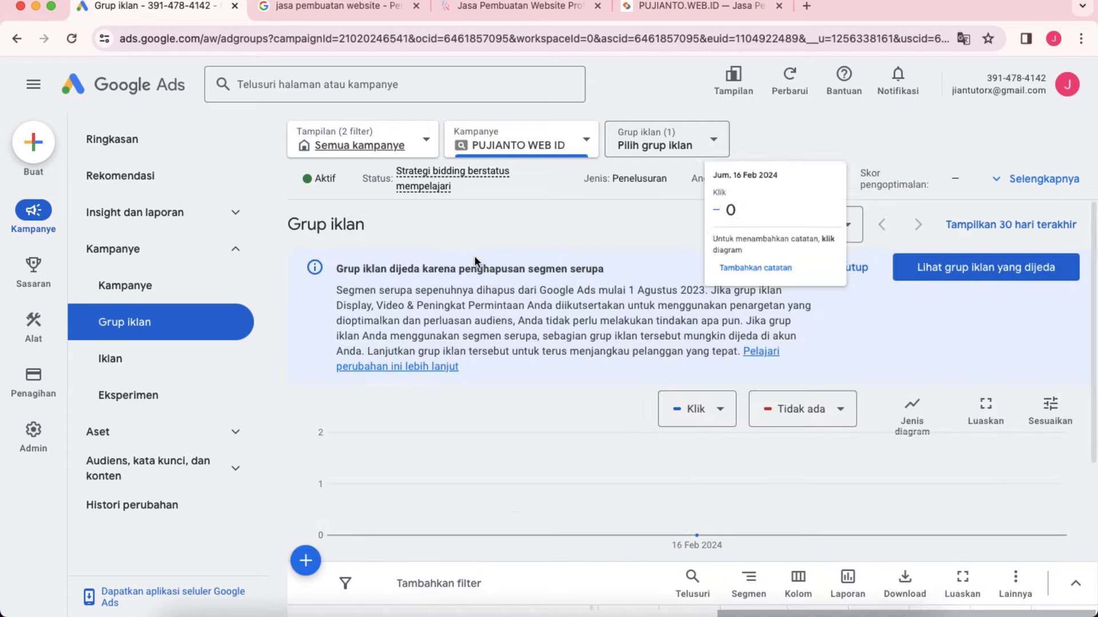
- Check the published campaign's Ringkasan overview and open the Penagihan billing summary
left_click(116, 145)
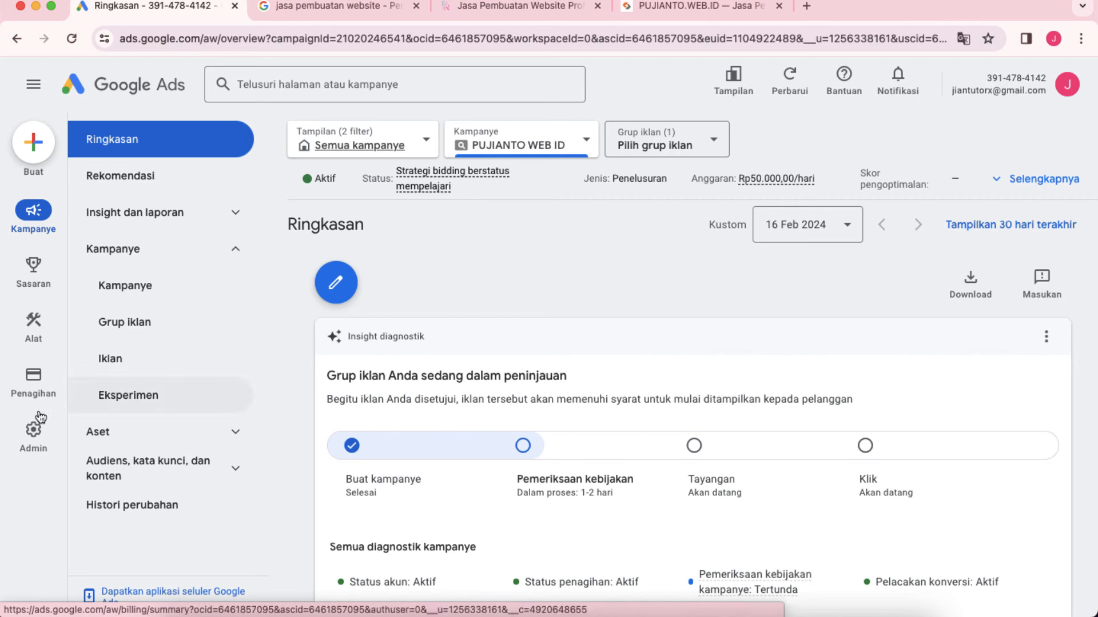
mouse_move(33, 388)
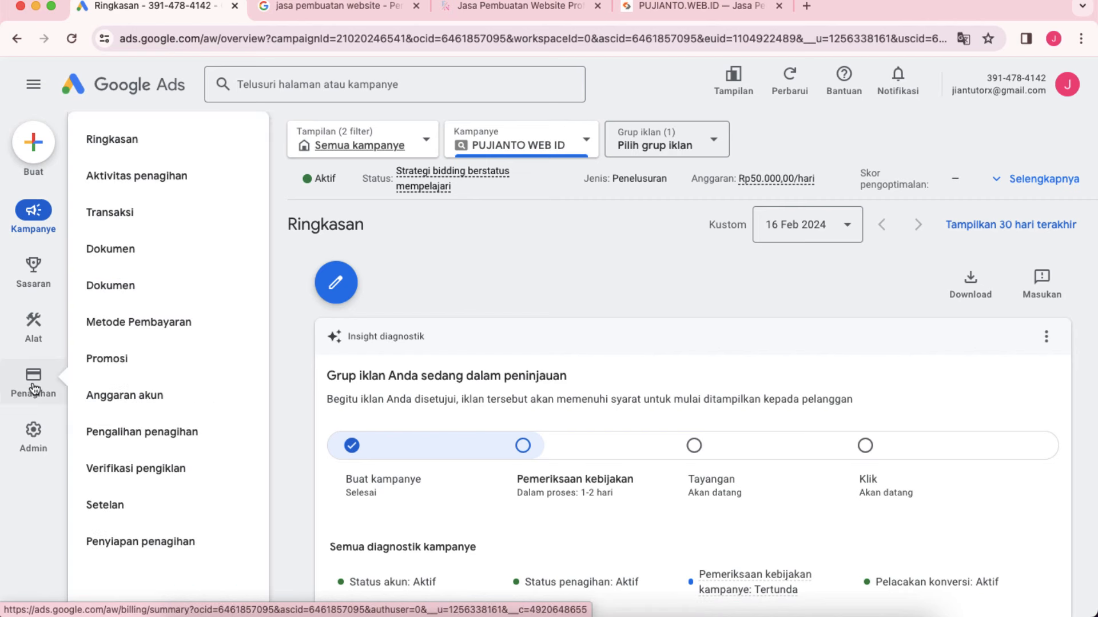
left_click(129, 143)
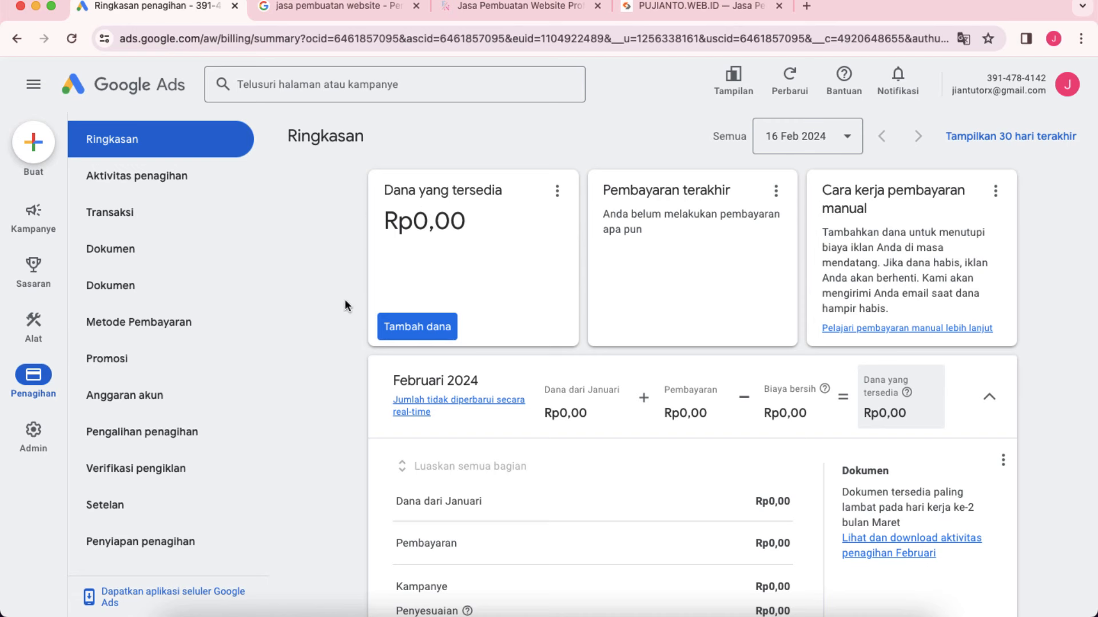
- View the payment methods offered for adding funds, dismiss the payment dialog without paying, and return to the account's campaign overview
left_click(417, 332)
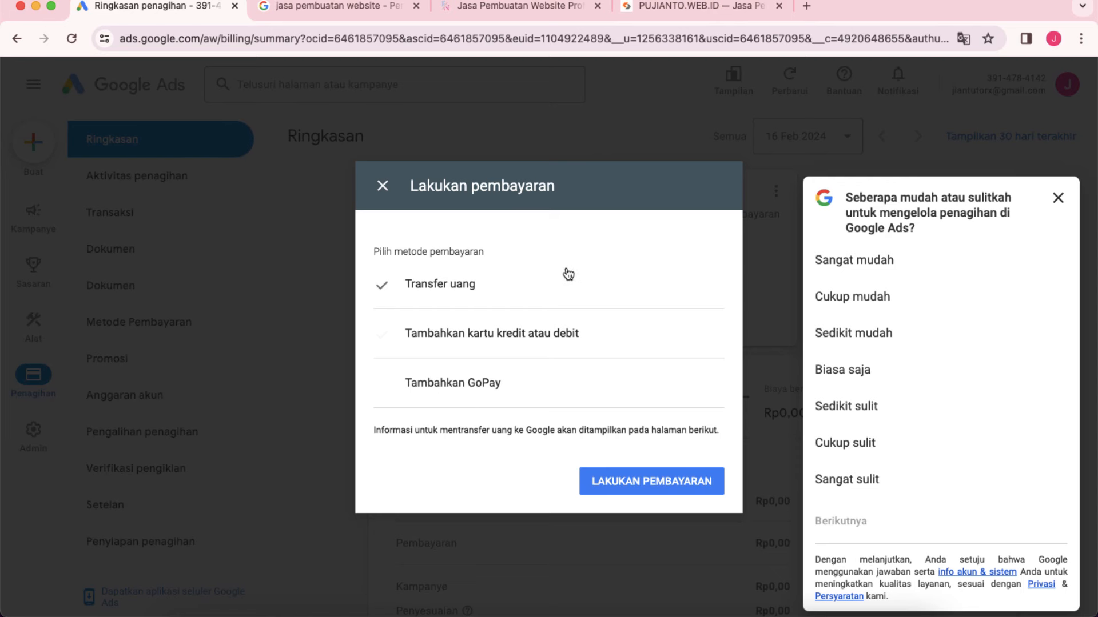
left_click(380, 186)
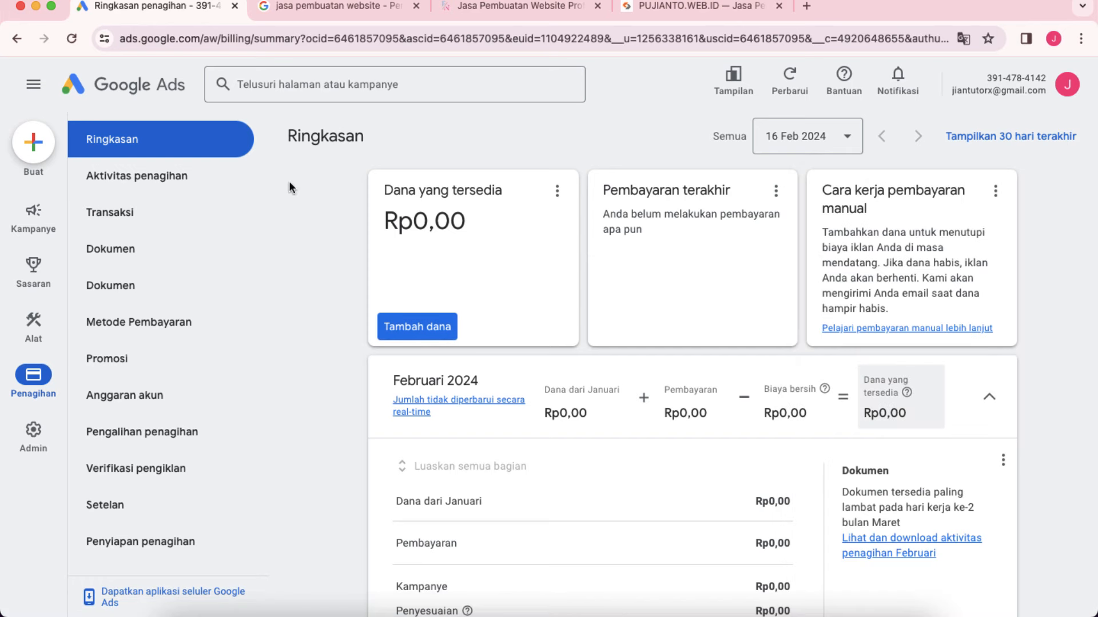
left_click(147, 84)
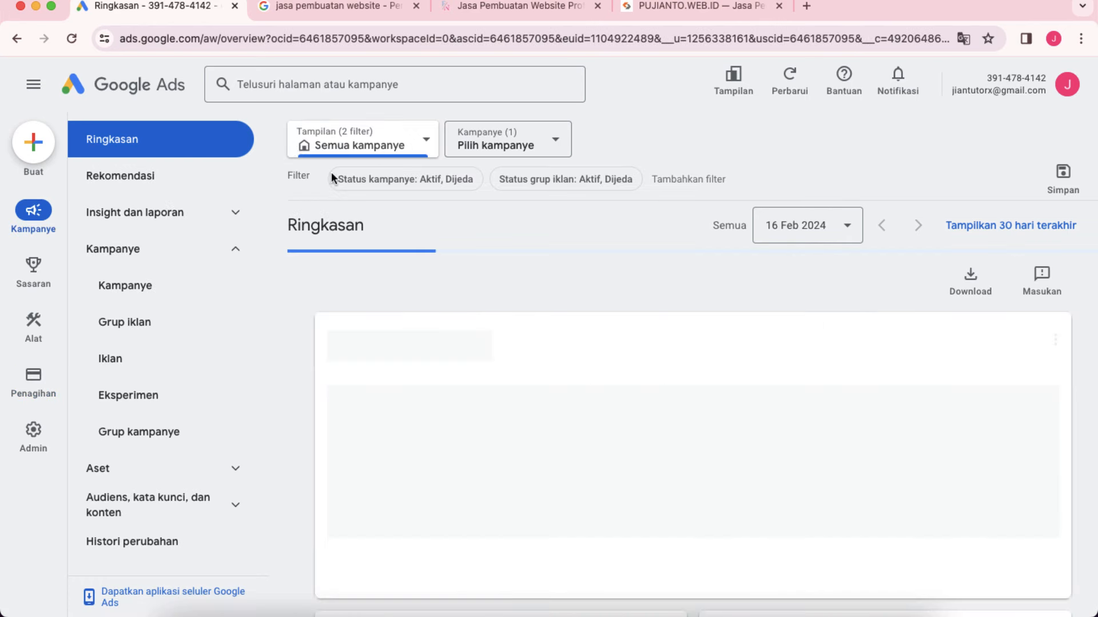